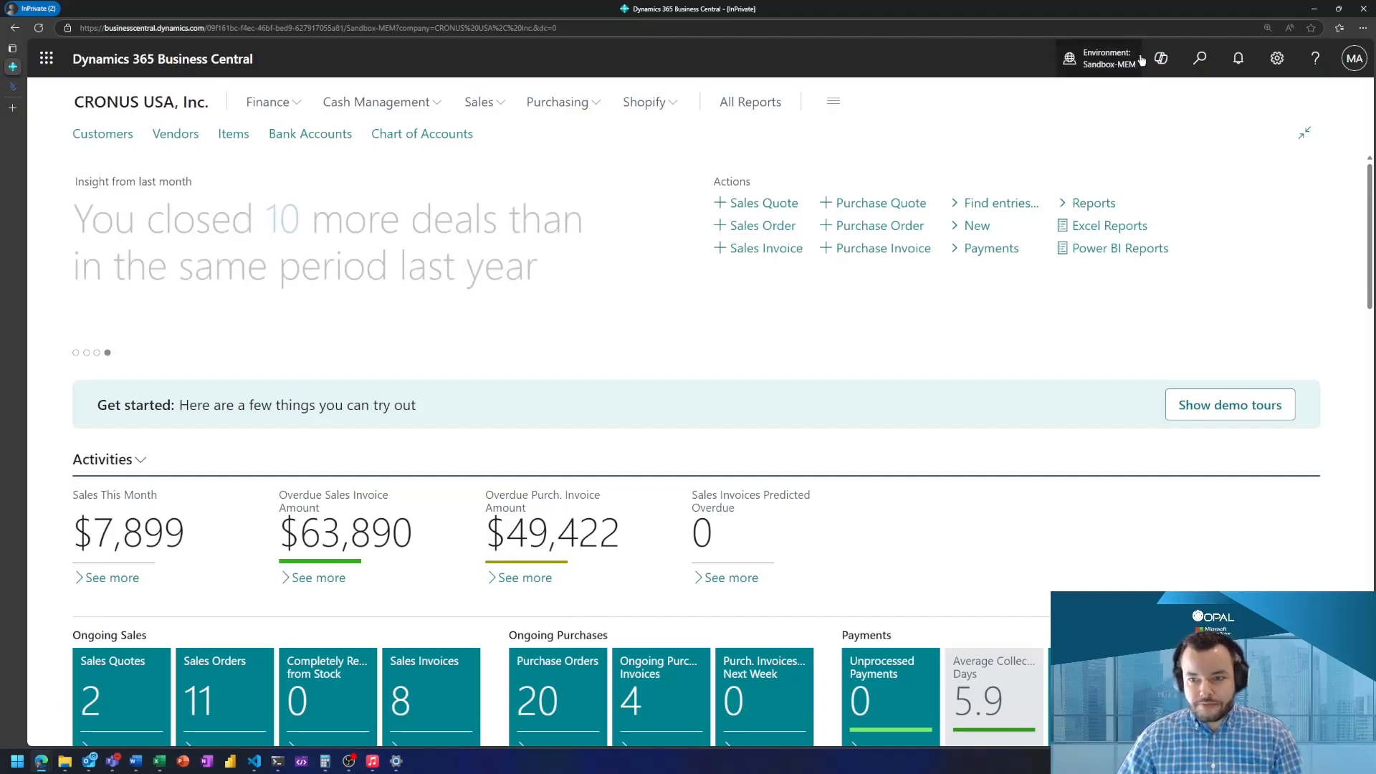
Step: Open the Dimensions list and select the COMPANY dimension
click(1199, 59)
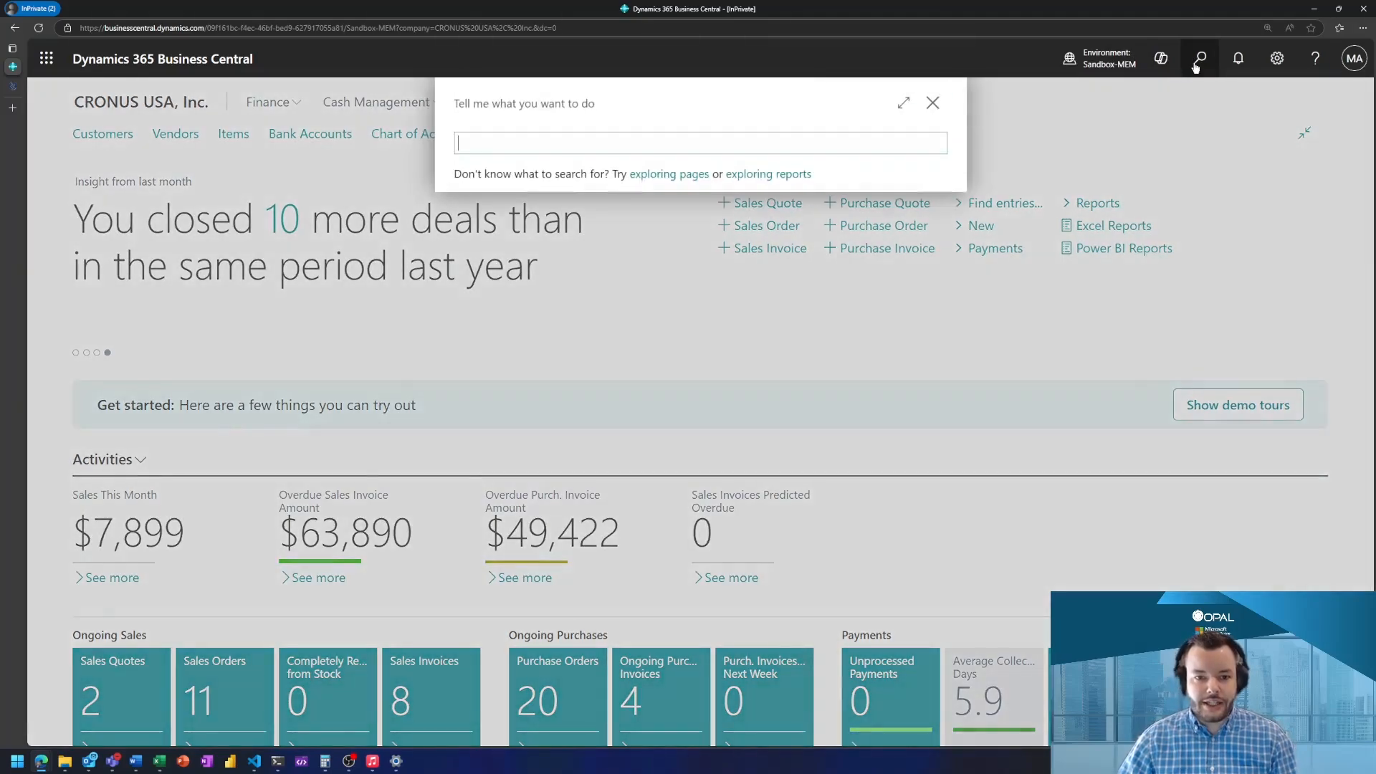
text(dimensions)
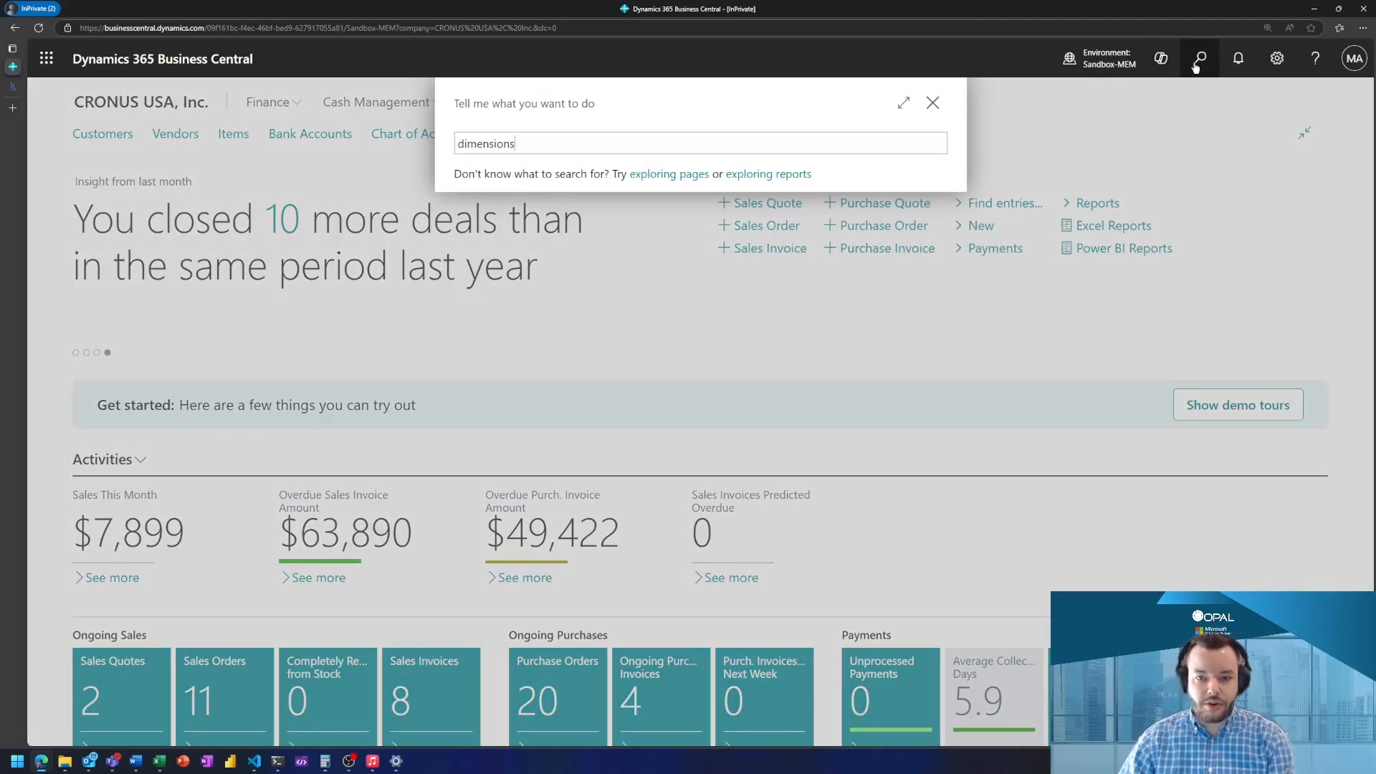
click(606, 208)
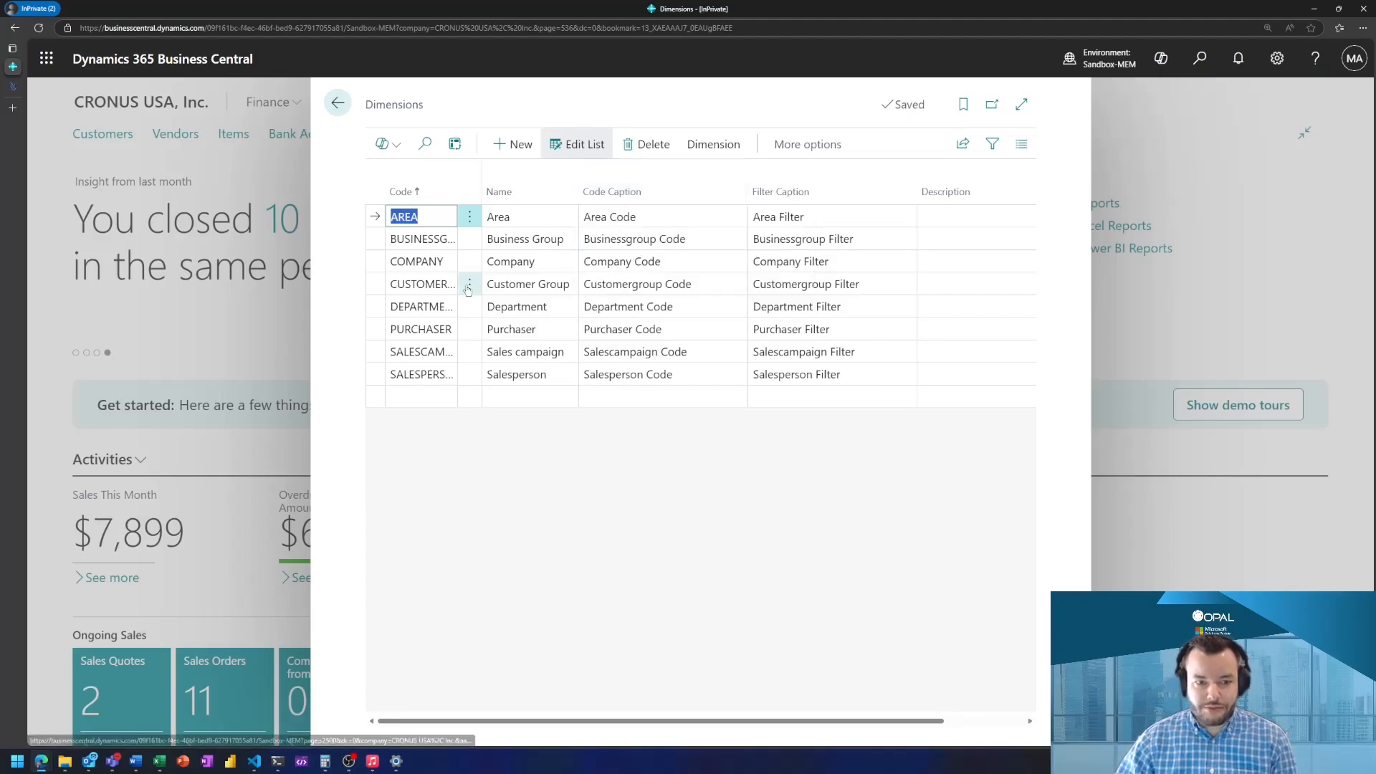
click(373, 266)
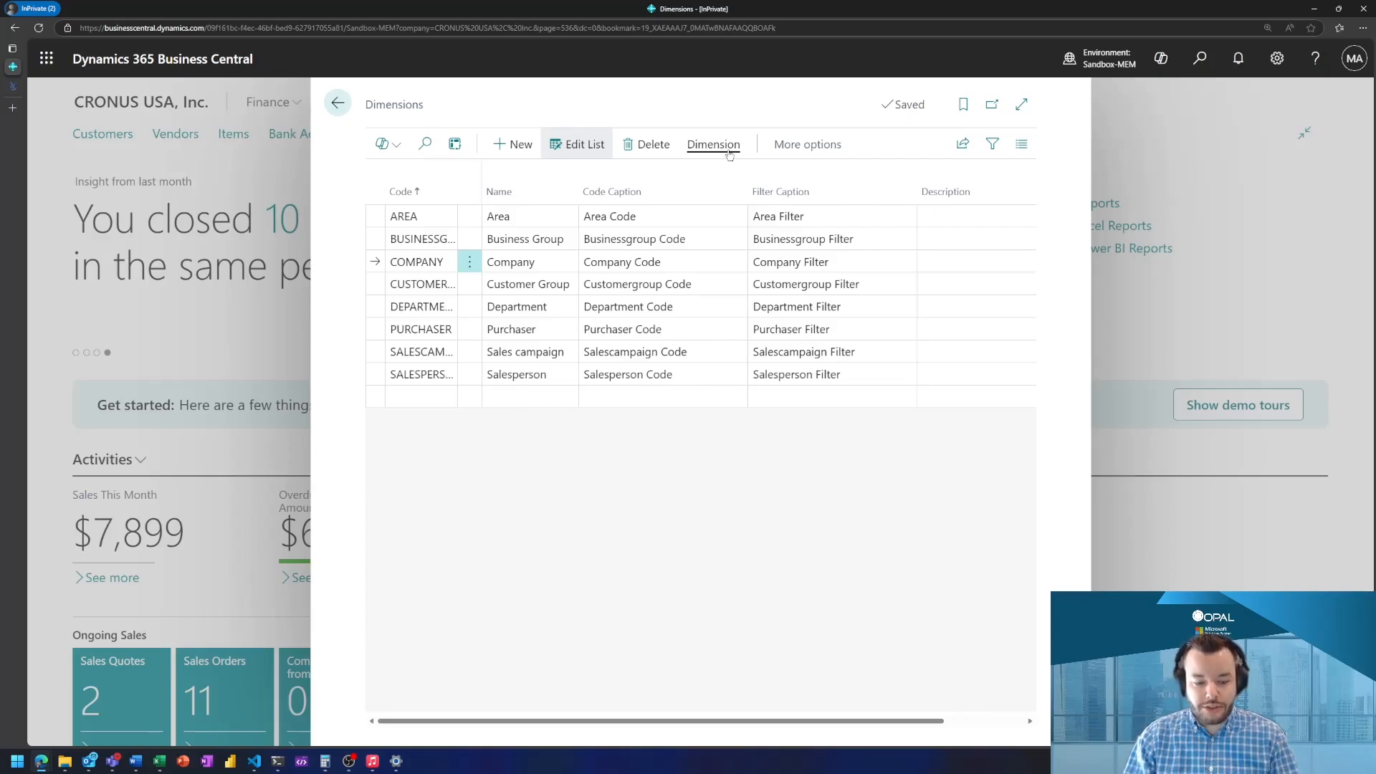
Step: Open General Ledger Setup, review the global dimension codes in the Dimensions section, and return to the Dimensions list
click(1211, 64)
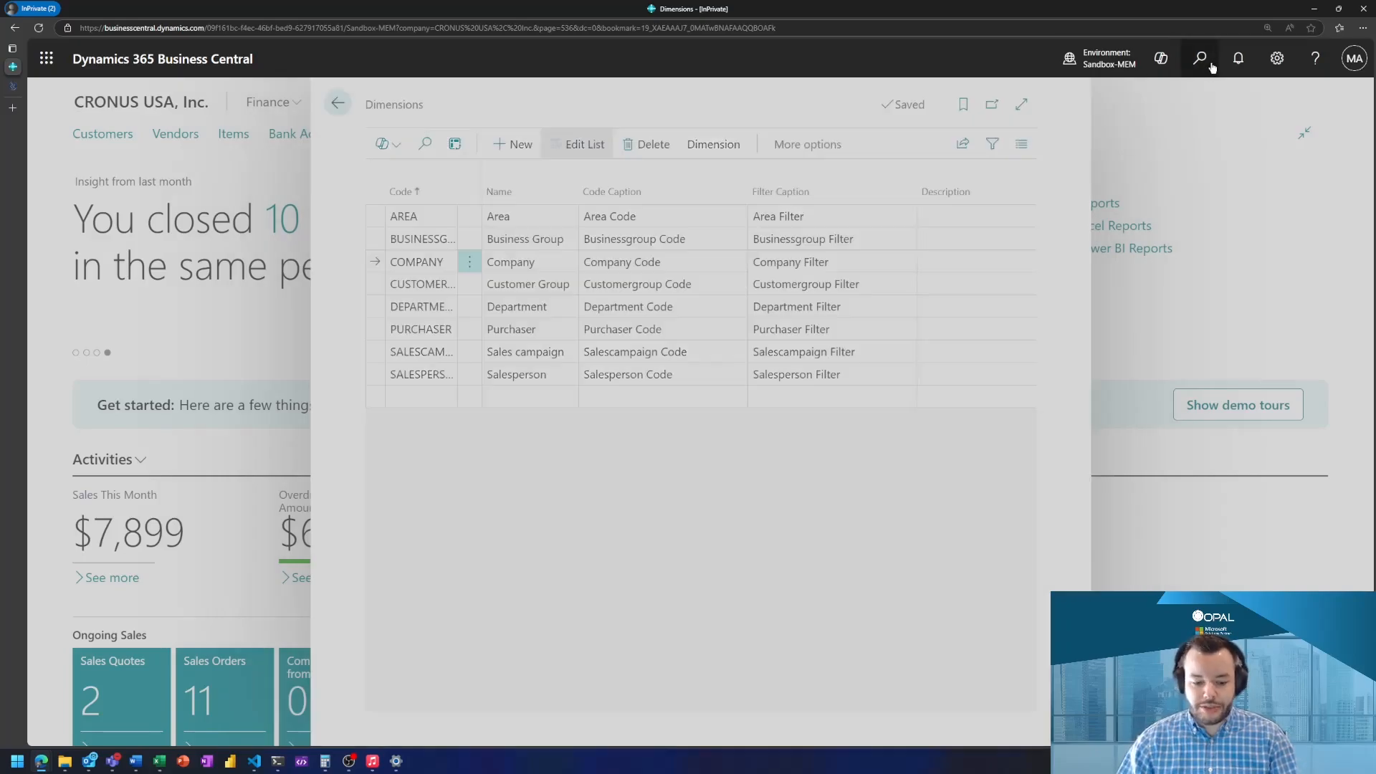
text(gen ledger setup)
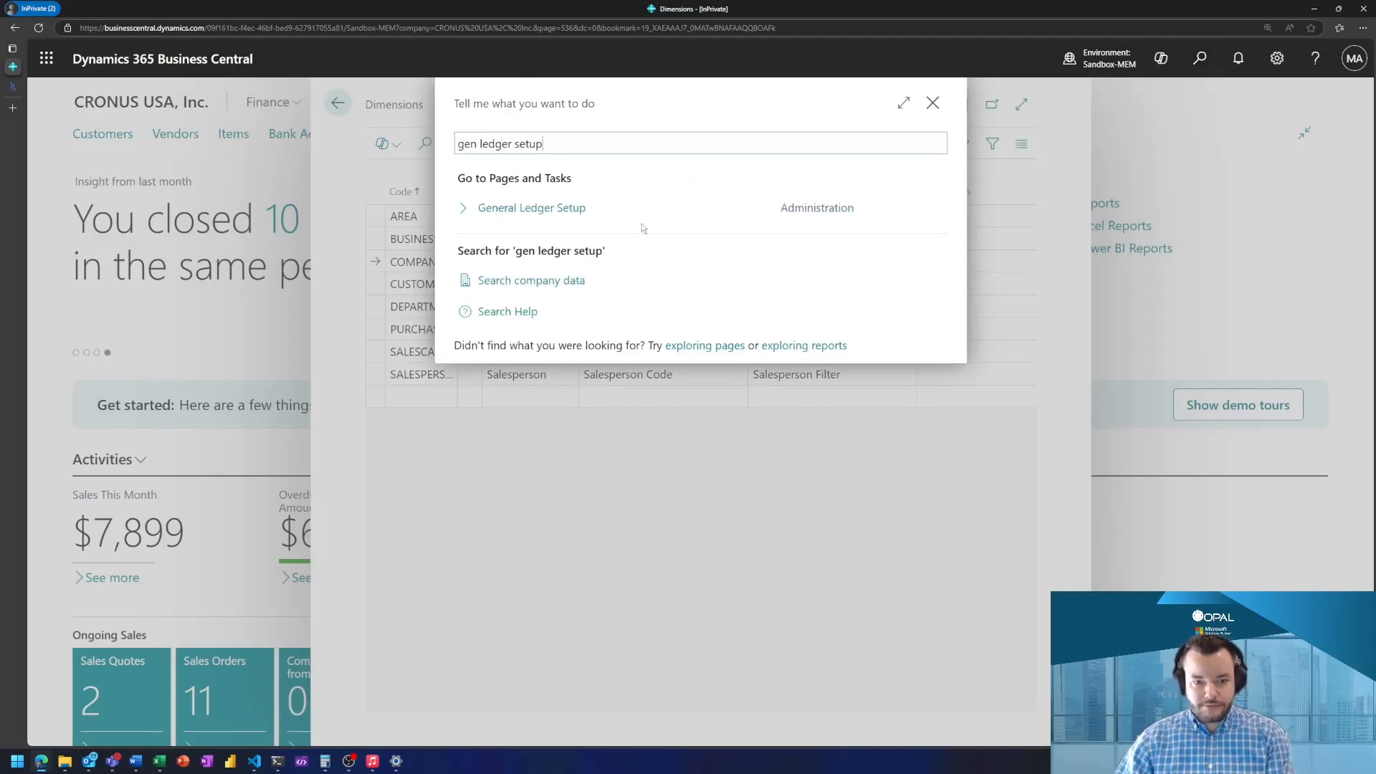
click(646, 211)
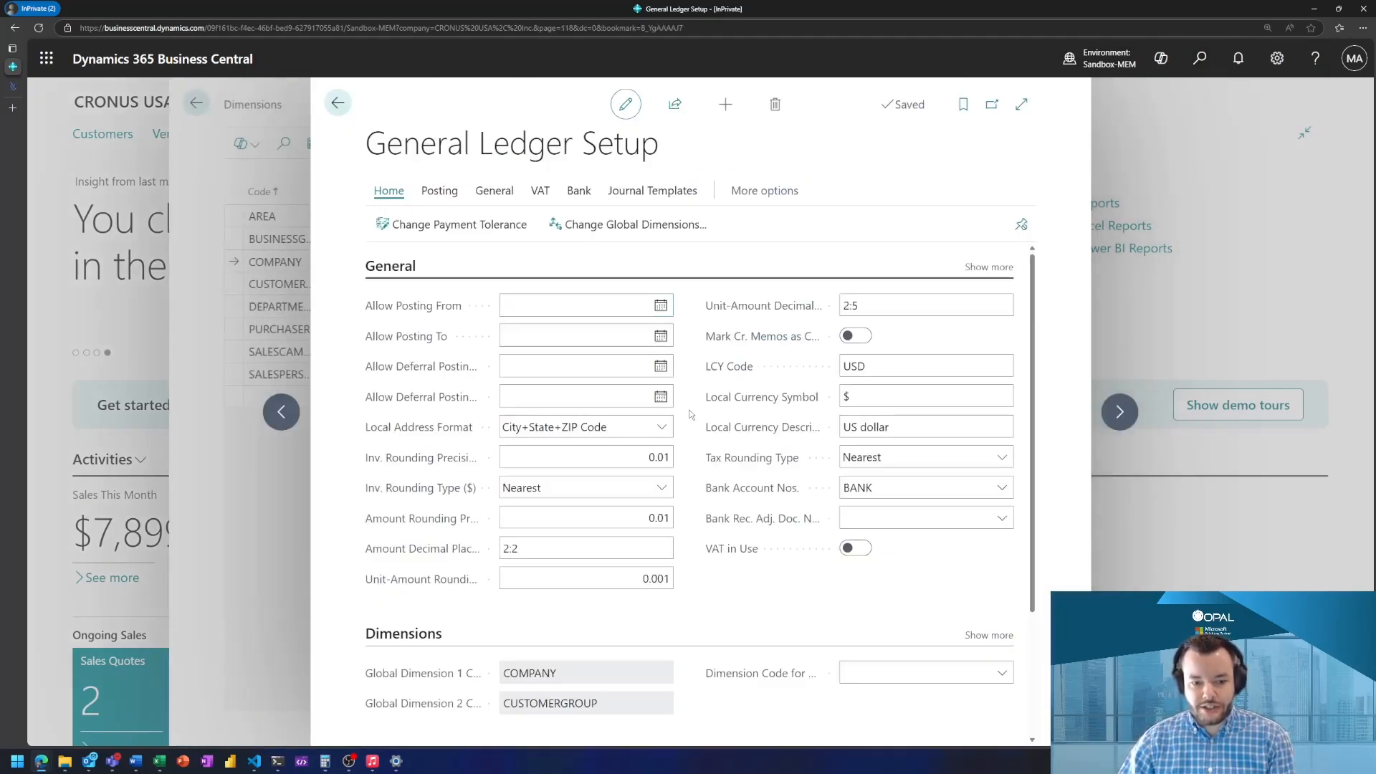
scroll(692, 414, down, 2)
scroll(692, 414, down, 1)
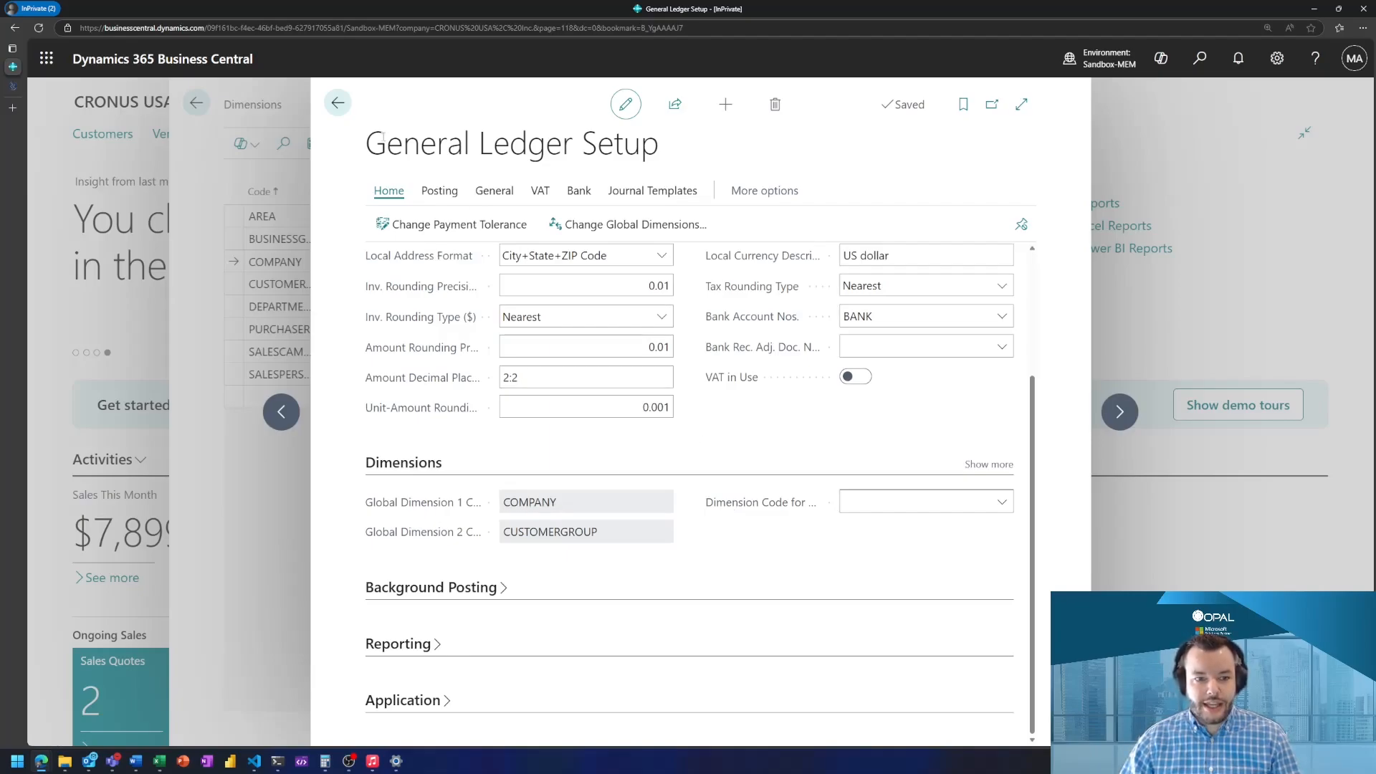
click(338, 103)
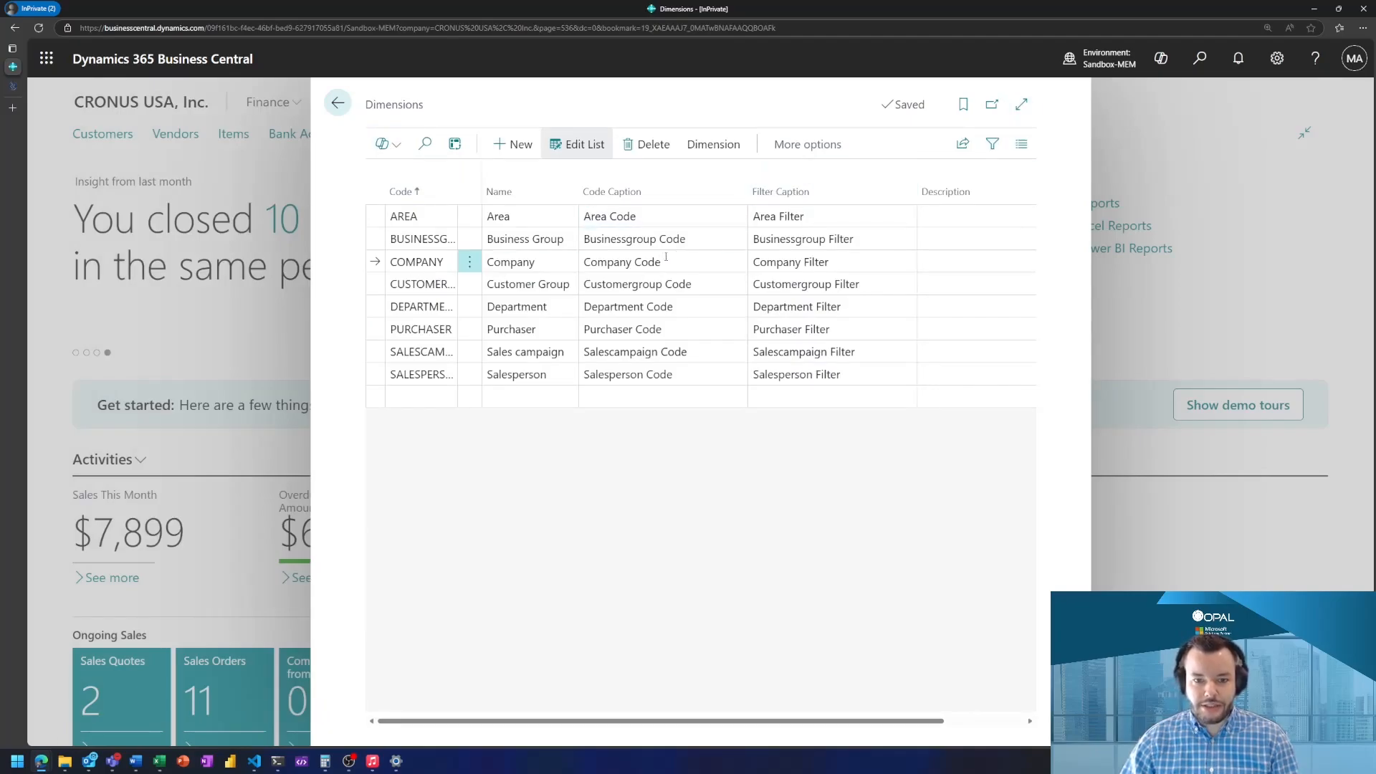
Step: Open the dimension values of the COMPANY dimension and expand the page to the wide layout
click(725, 142)
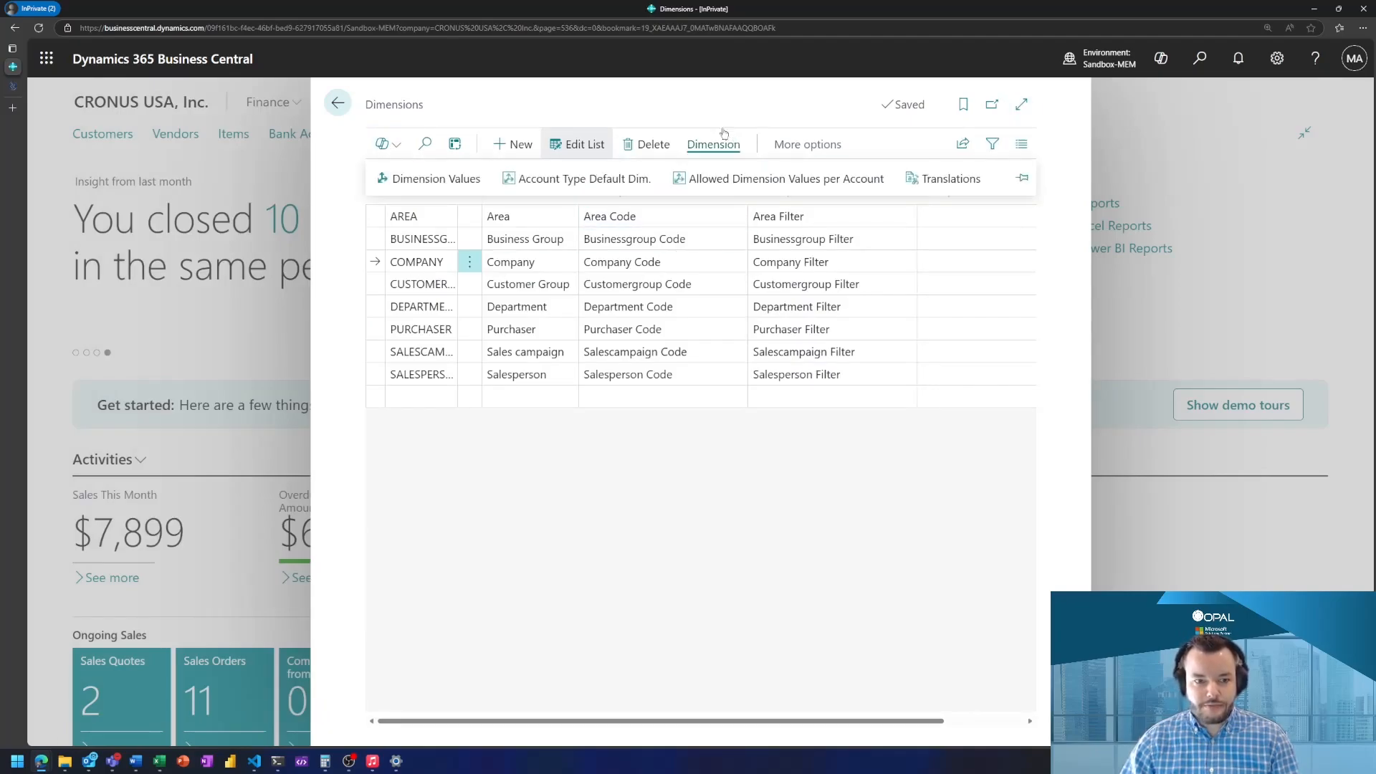
click(459, 178)
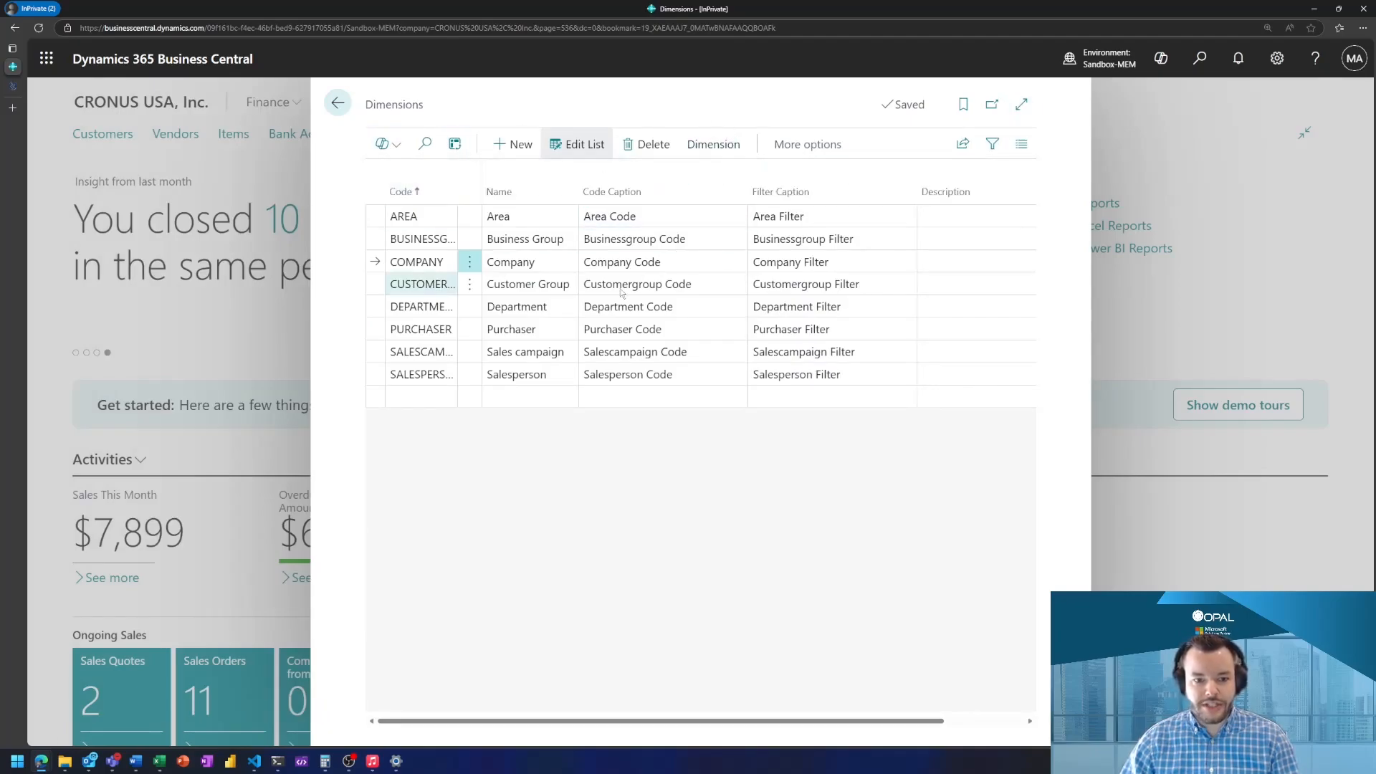
click(1021, 104)
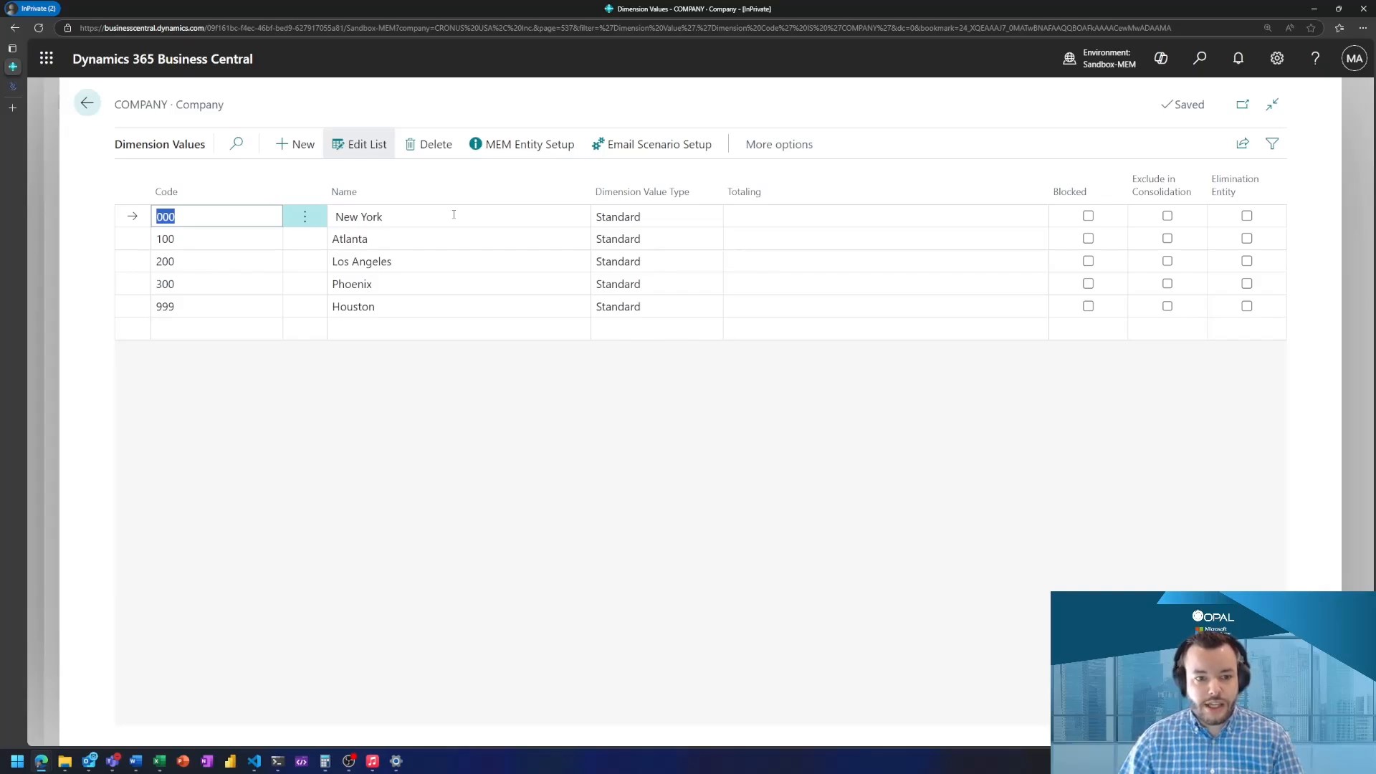
Step: Open the MEM Entity Setup card for COMPANY value 000 and review its sections from General through User Defined Fields
click(516, 153)
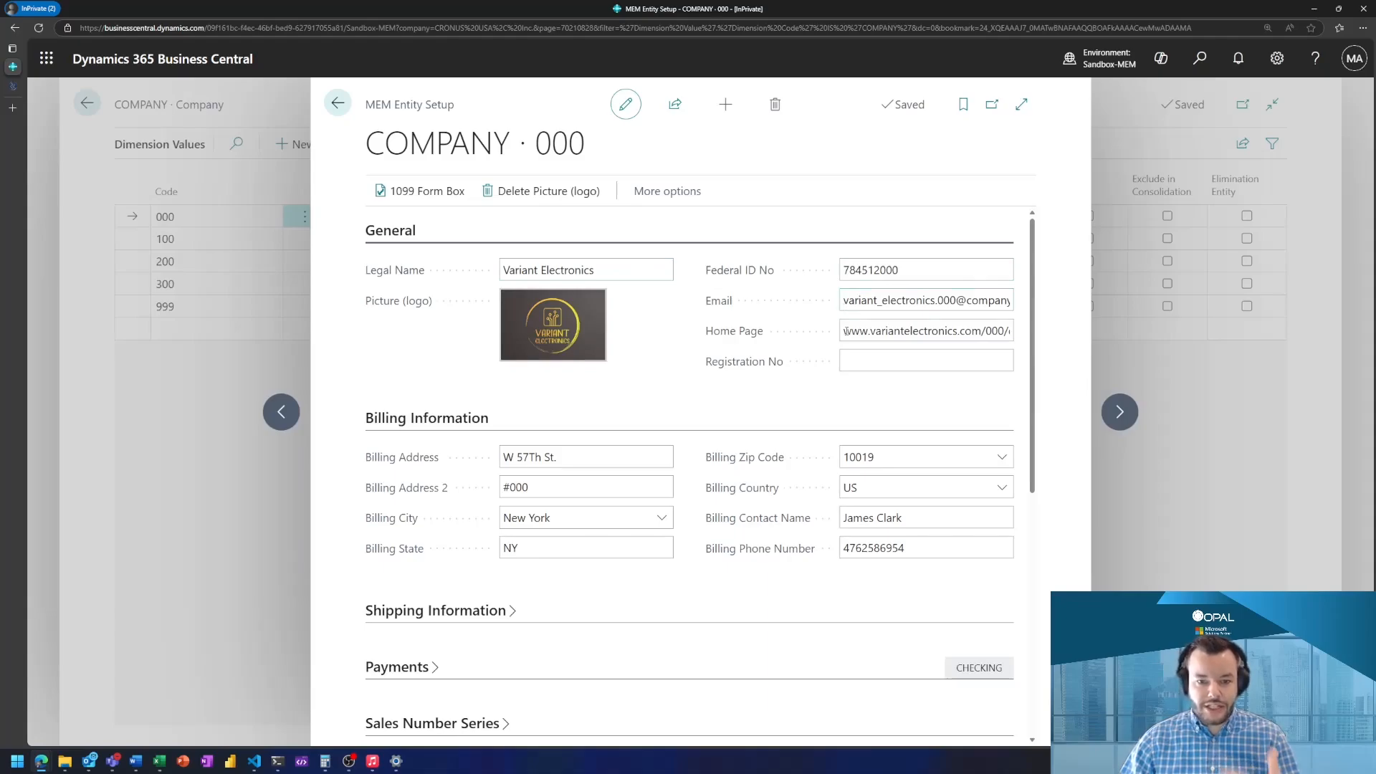
scroll(671, 364, down, 1)
scroll(678, 371, down, 3)
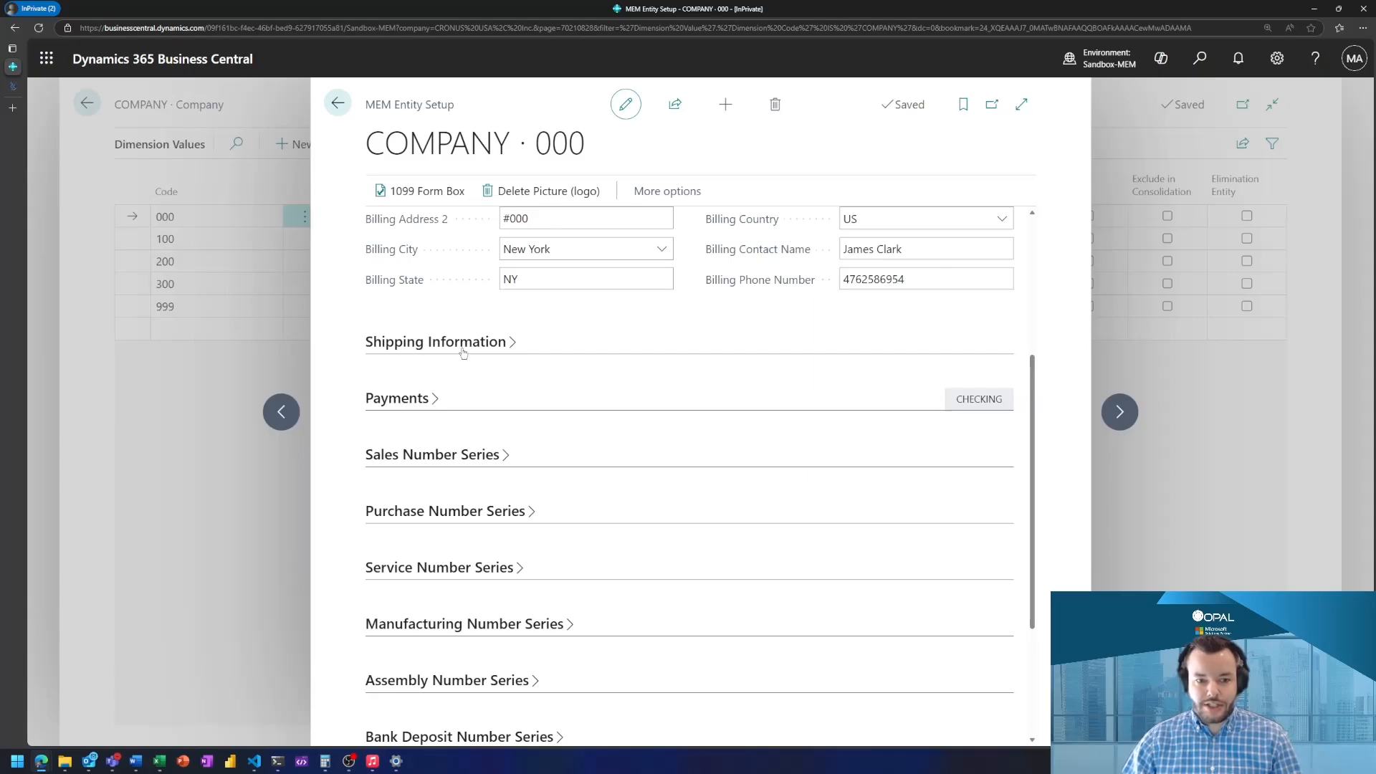
scroll(523, 411, down, 1)
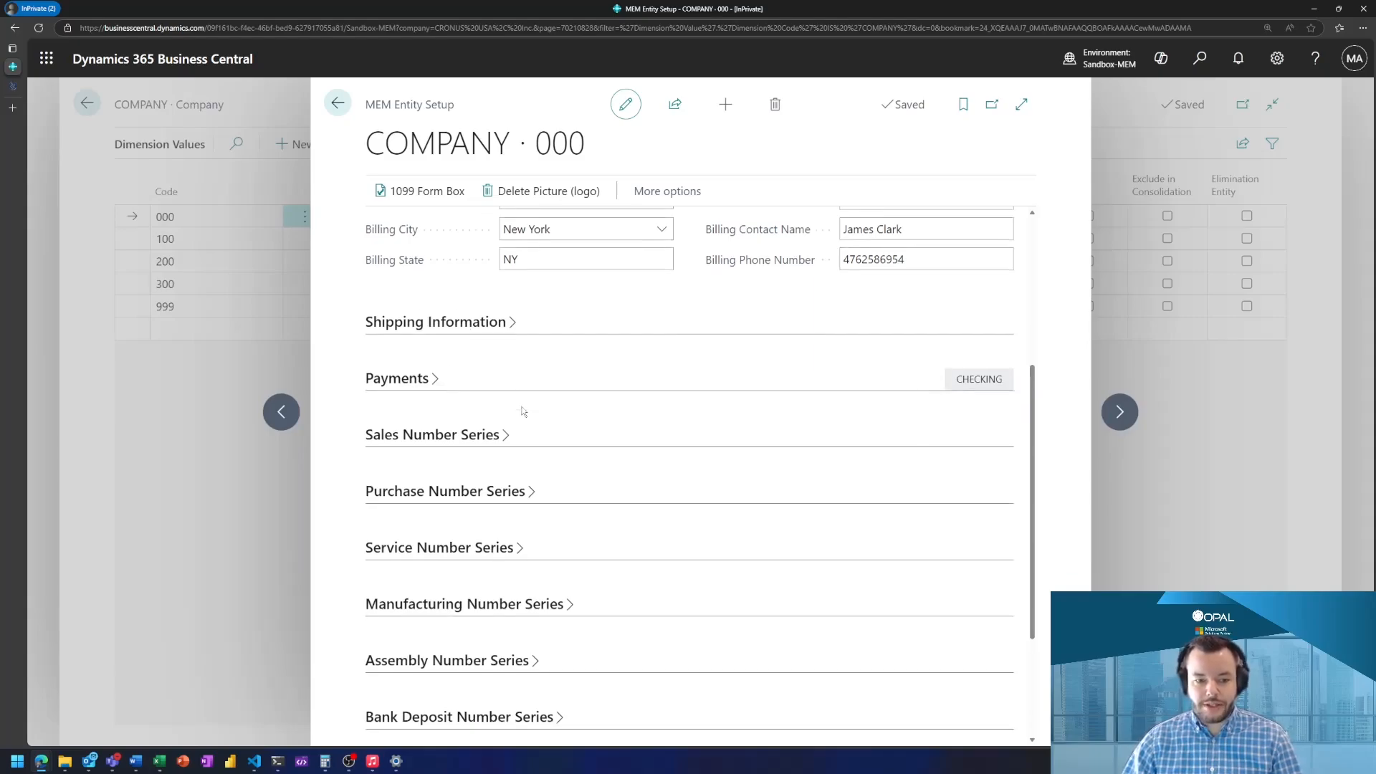
scroll(813, 454, down, 2)
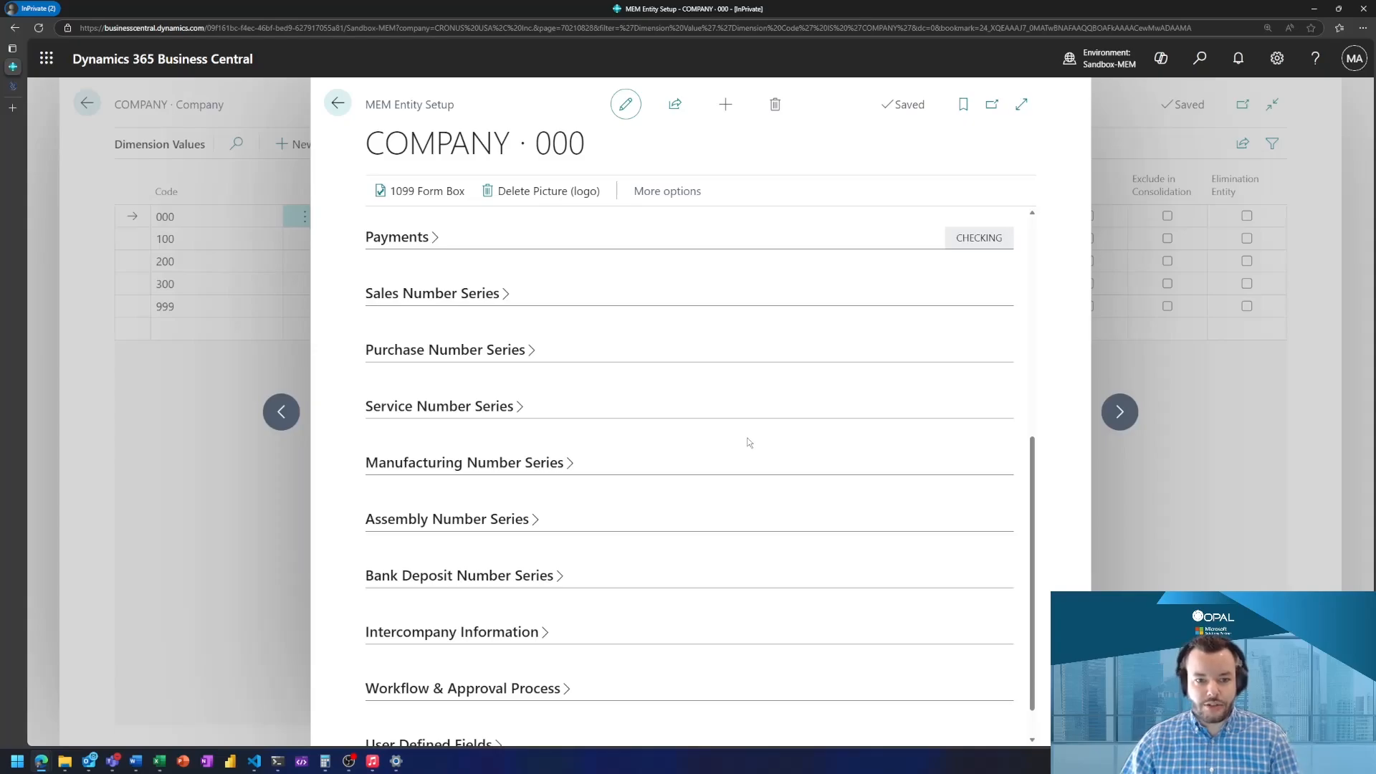
scroll(729, 427, down, 1)
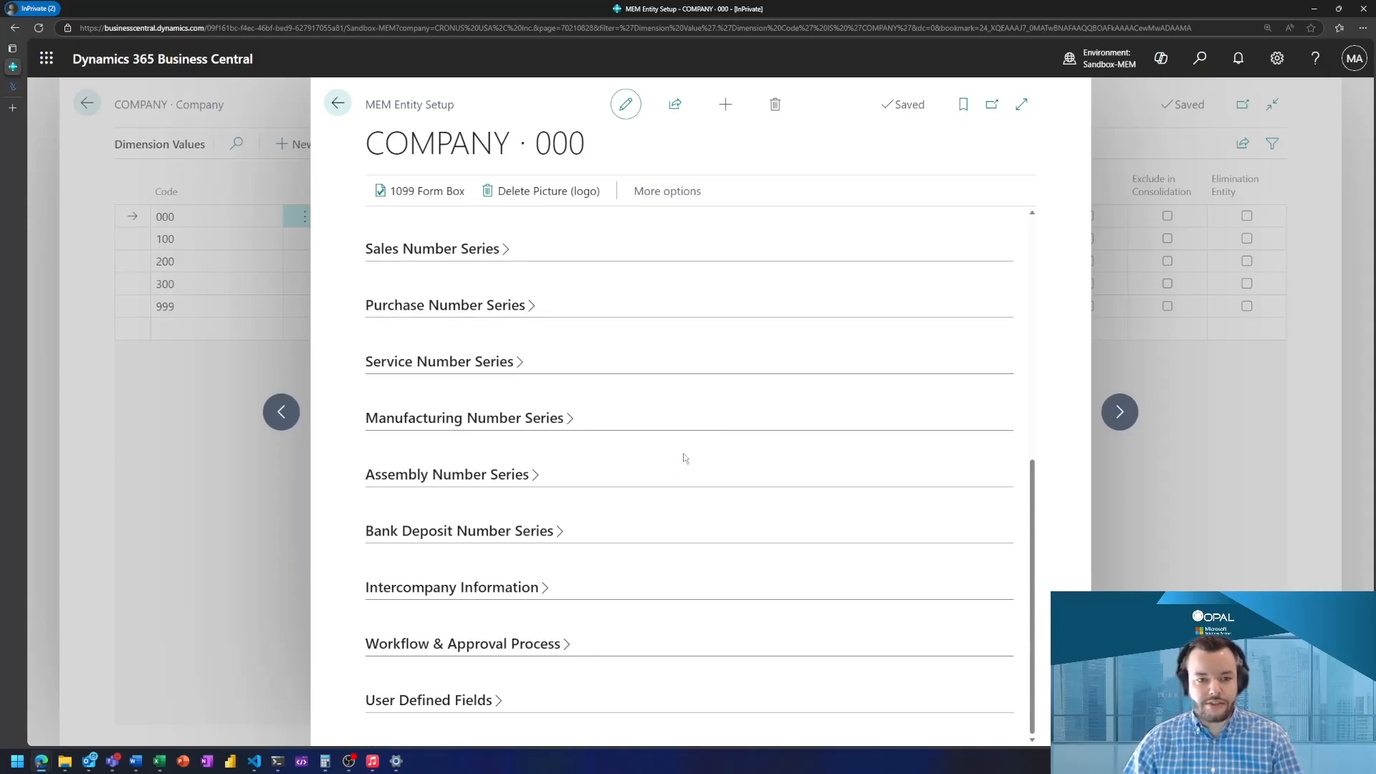
scroll(682, 456, up, 2)
scroll(684, 457, up, 5)
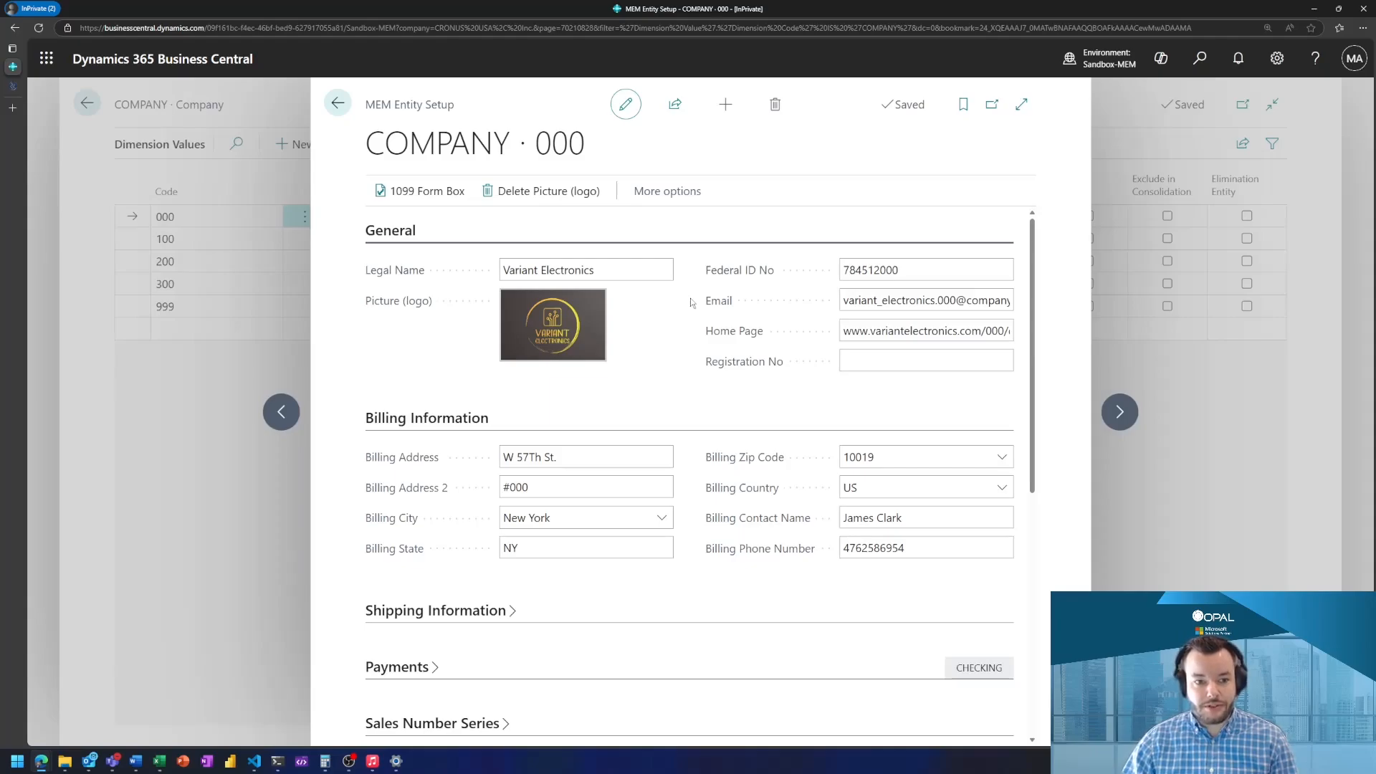
Step: Step through the MEM Entity Setup cards for entities 100 and 200, and return to the COMPANY dimension values
click(1129, 412)
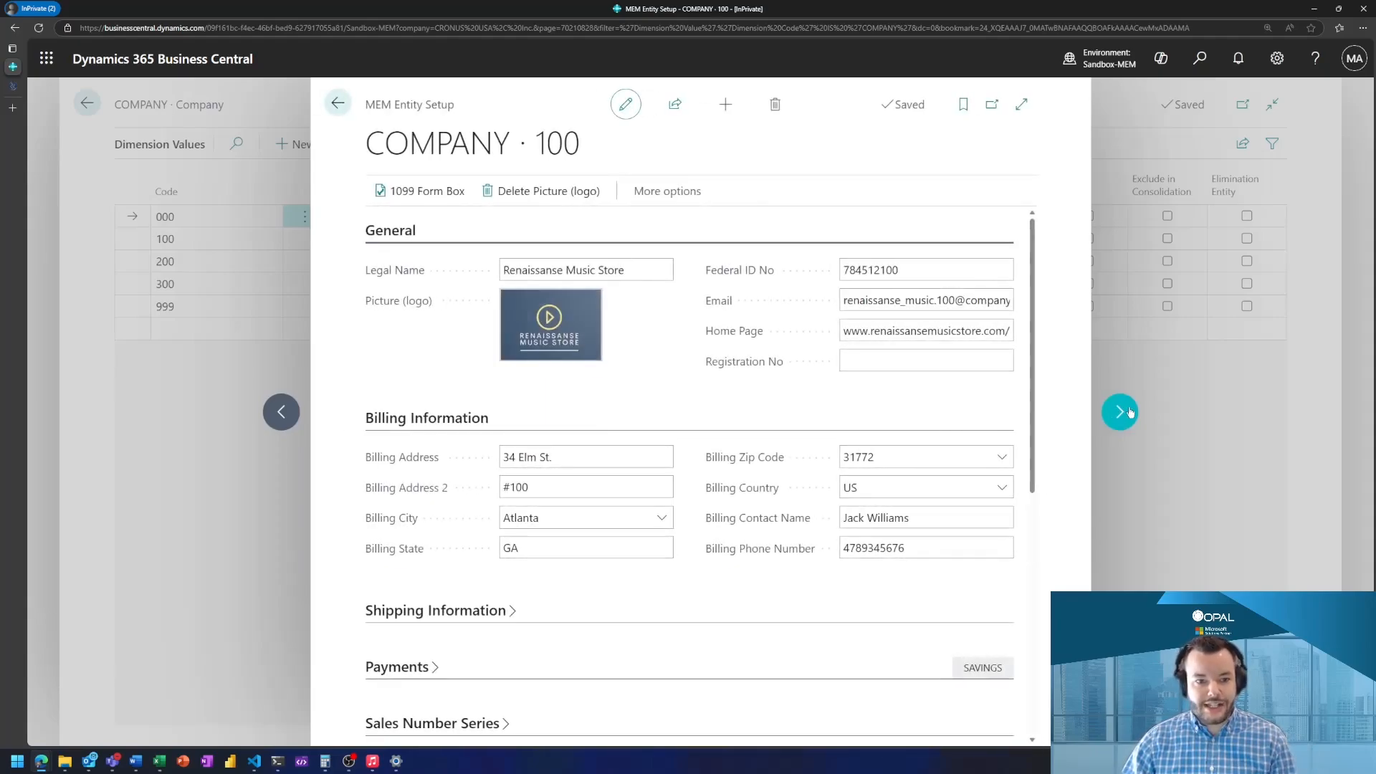
click(1129, 412)
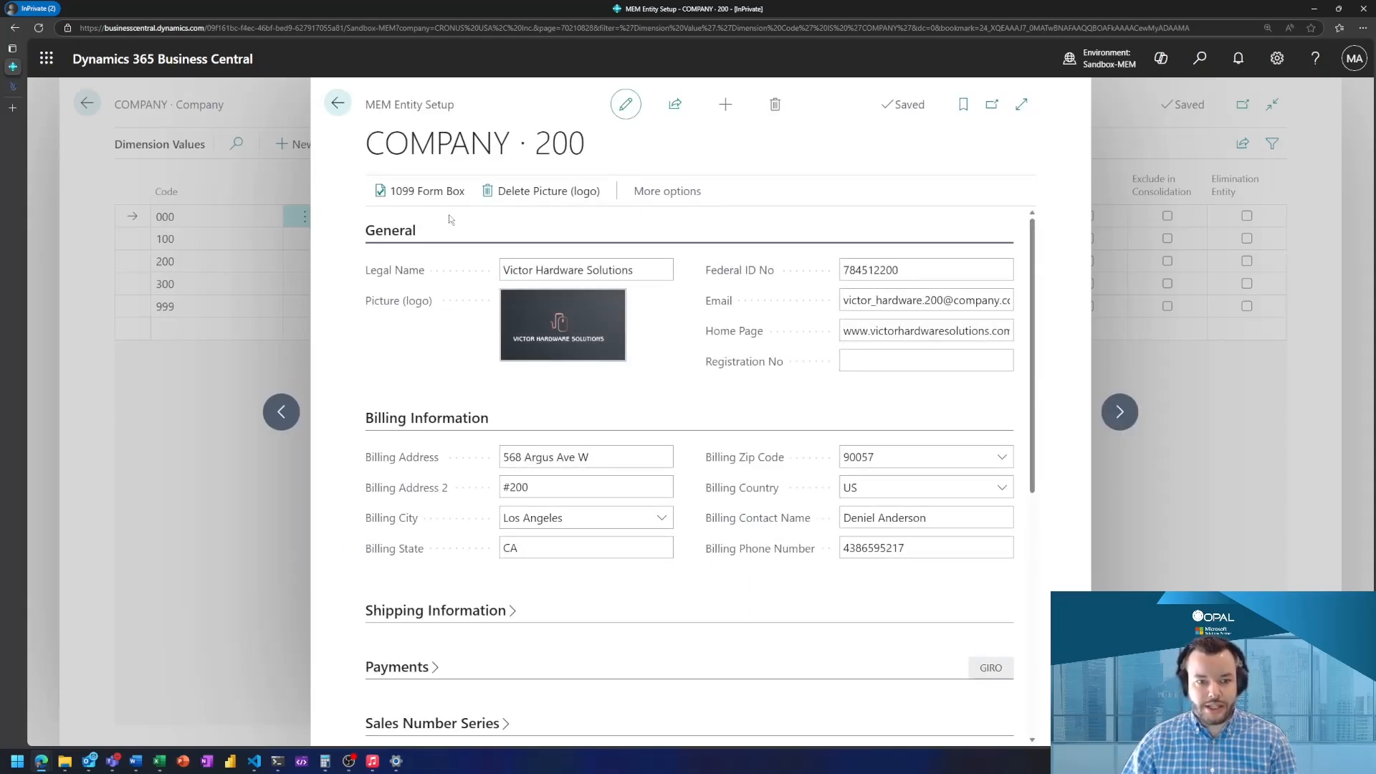
click(336, 105)
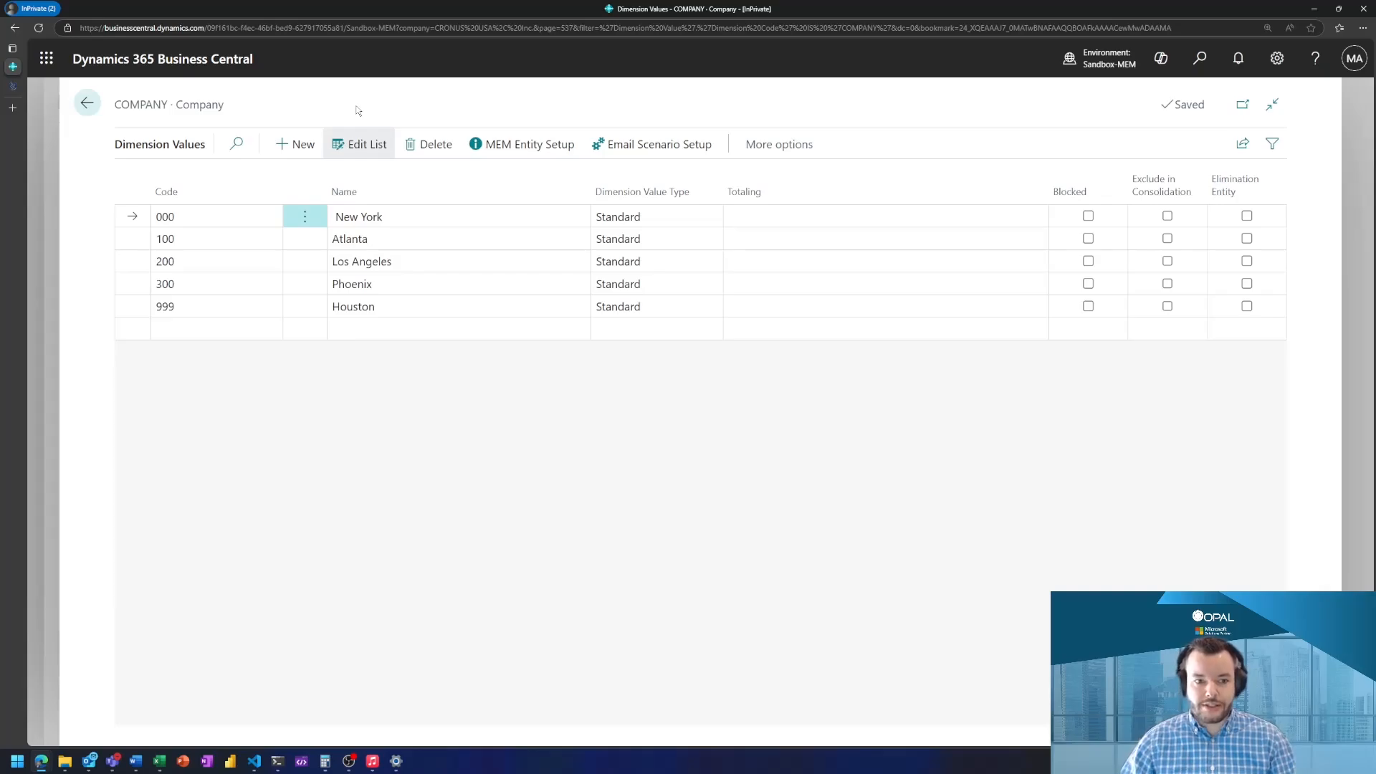
Step: Open MEM Intercompany Setup and display the due-to and due-from accounts for originating entity 000 and destination entity 100
click(1204, 61)
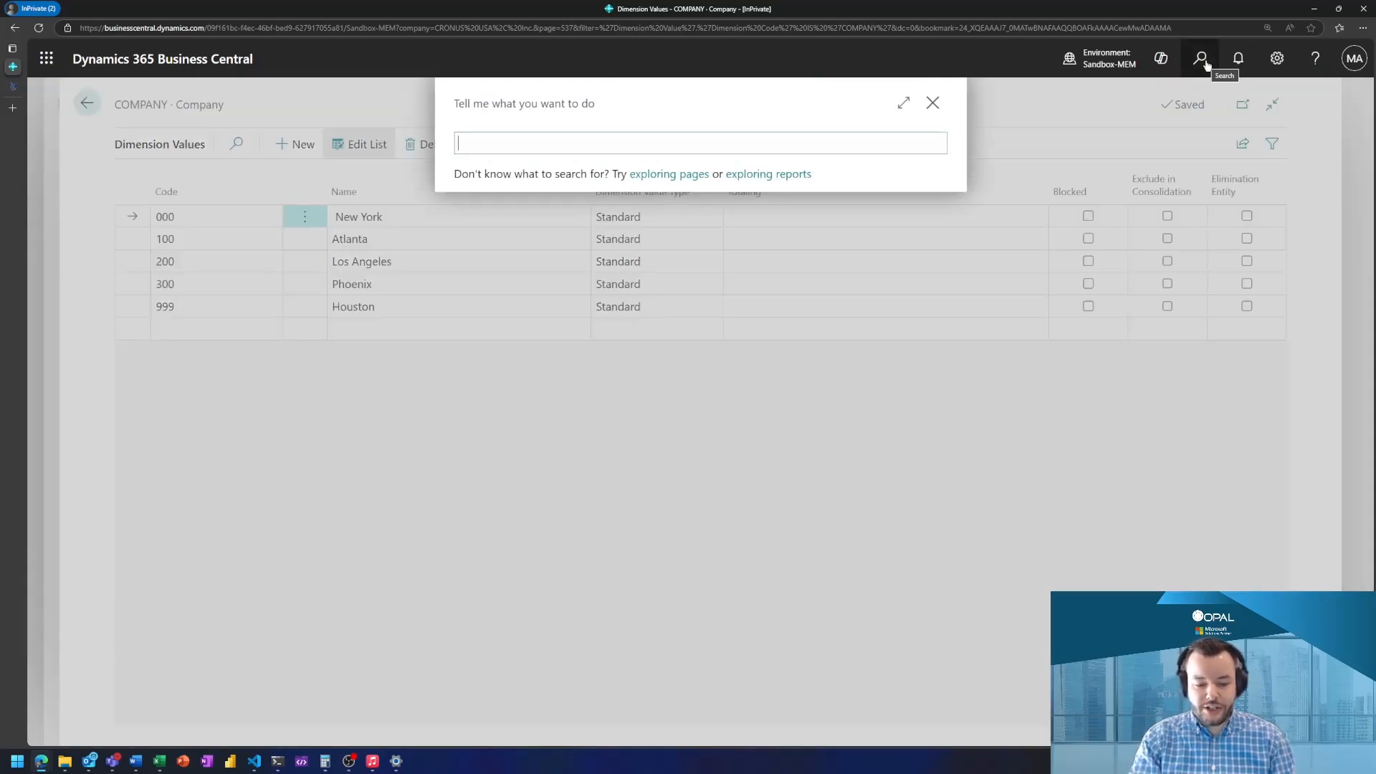
text(mem setup)
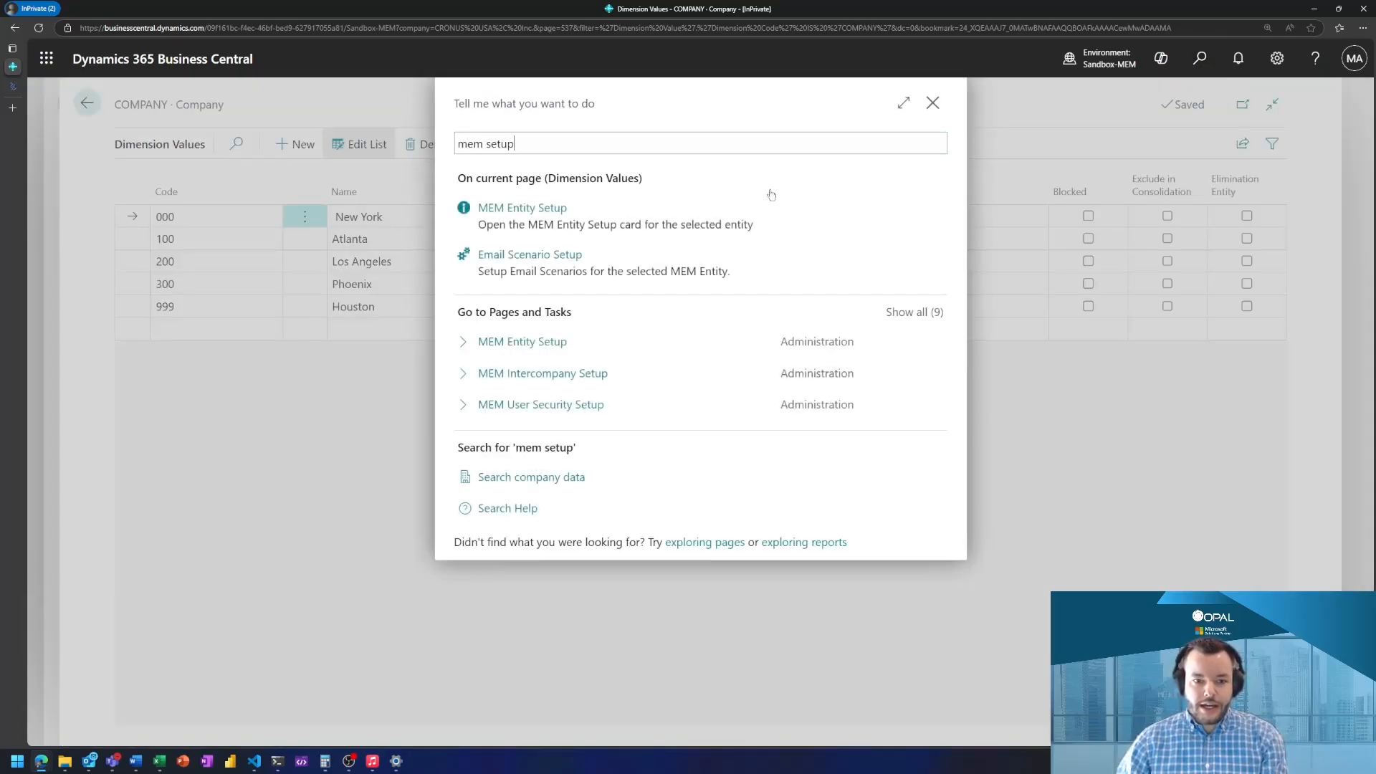
click(690, 379)
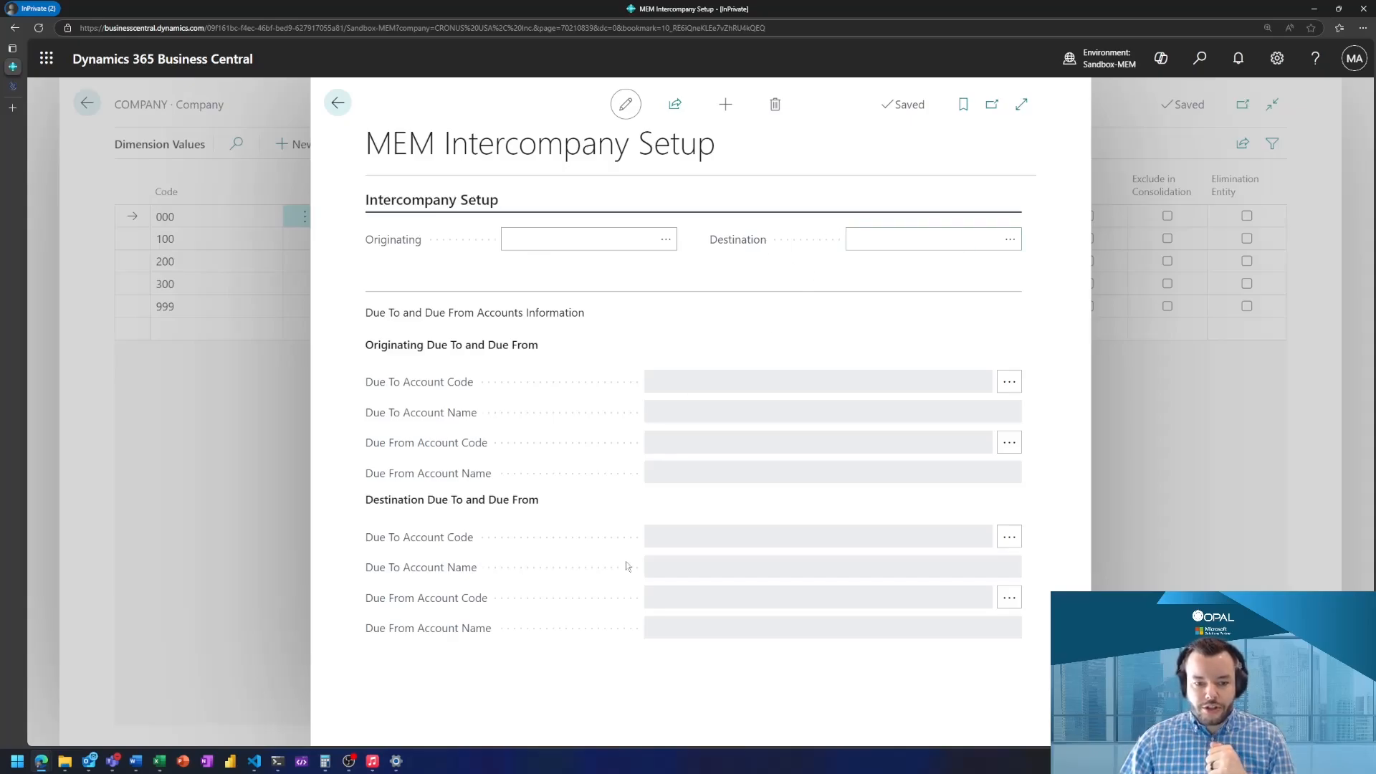
click(662, 244)
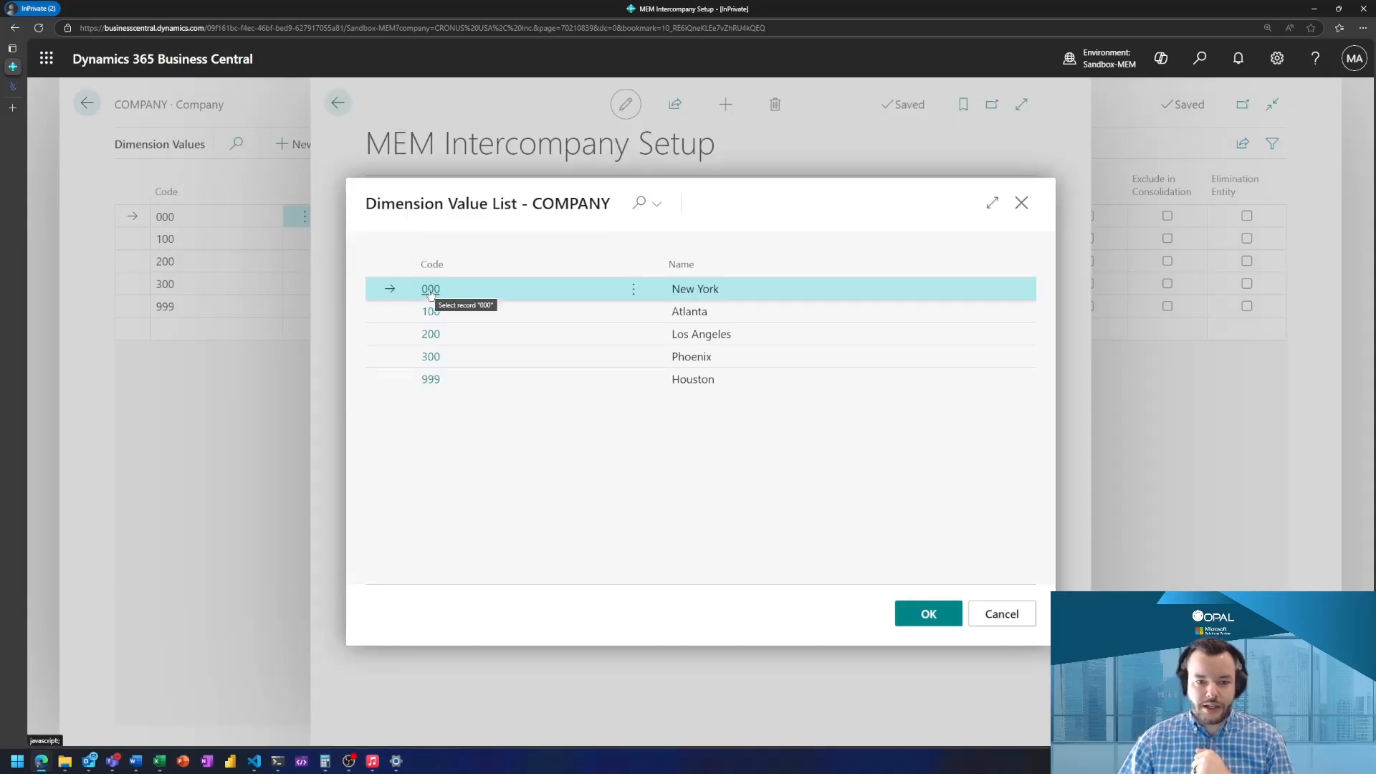
click(430, 290)
click(1012, 245)
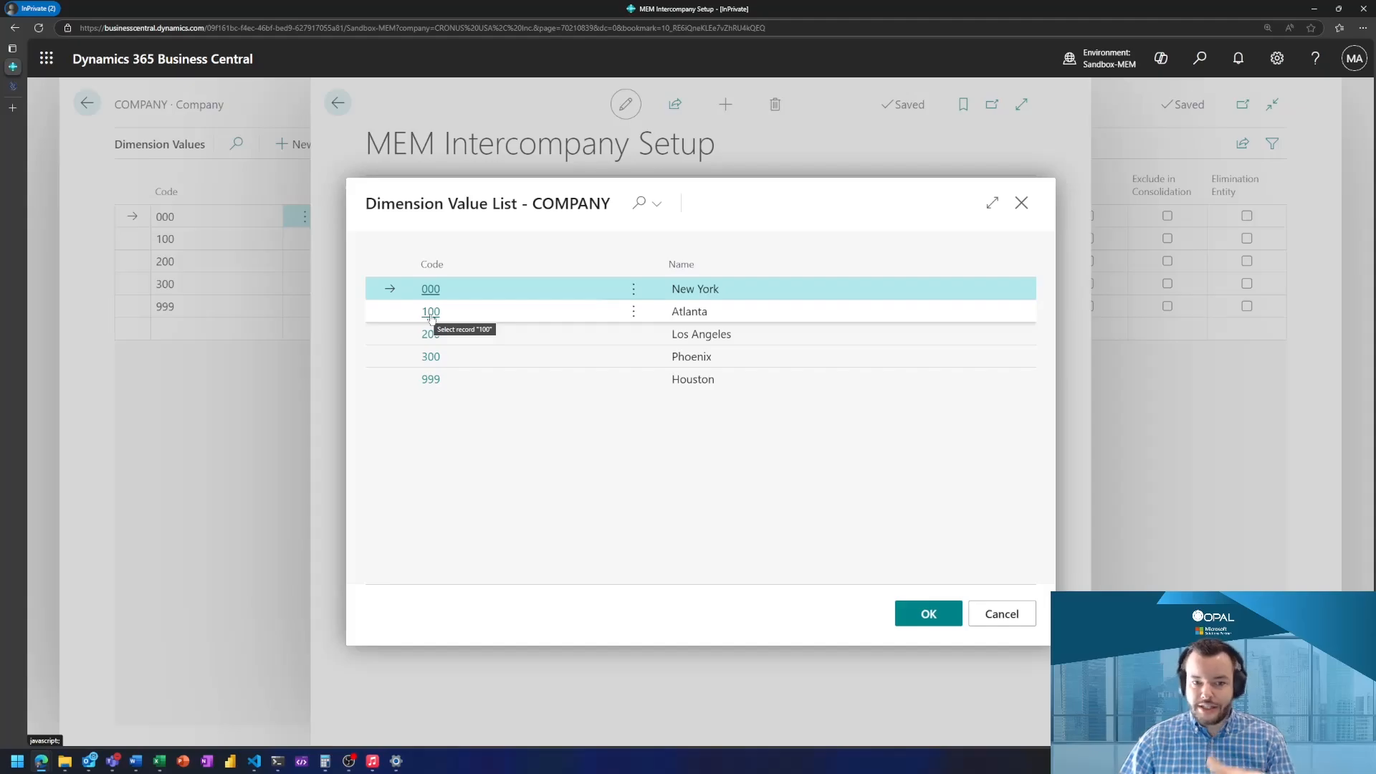
click(431, 313)
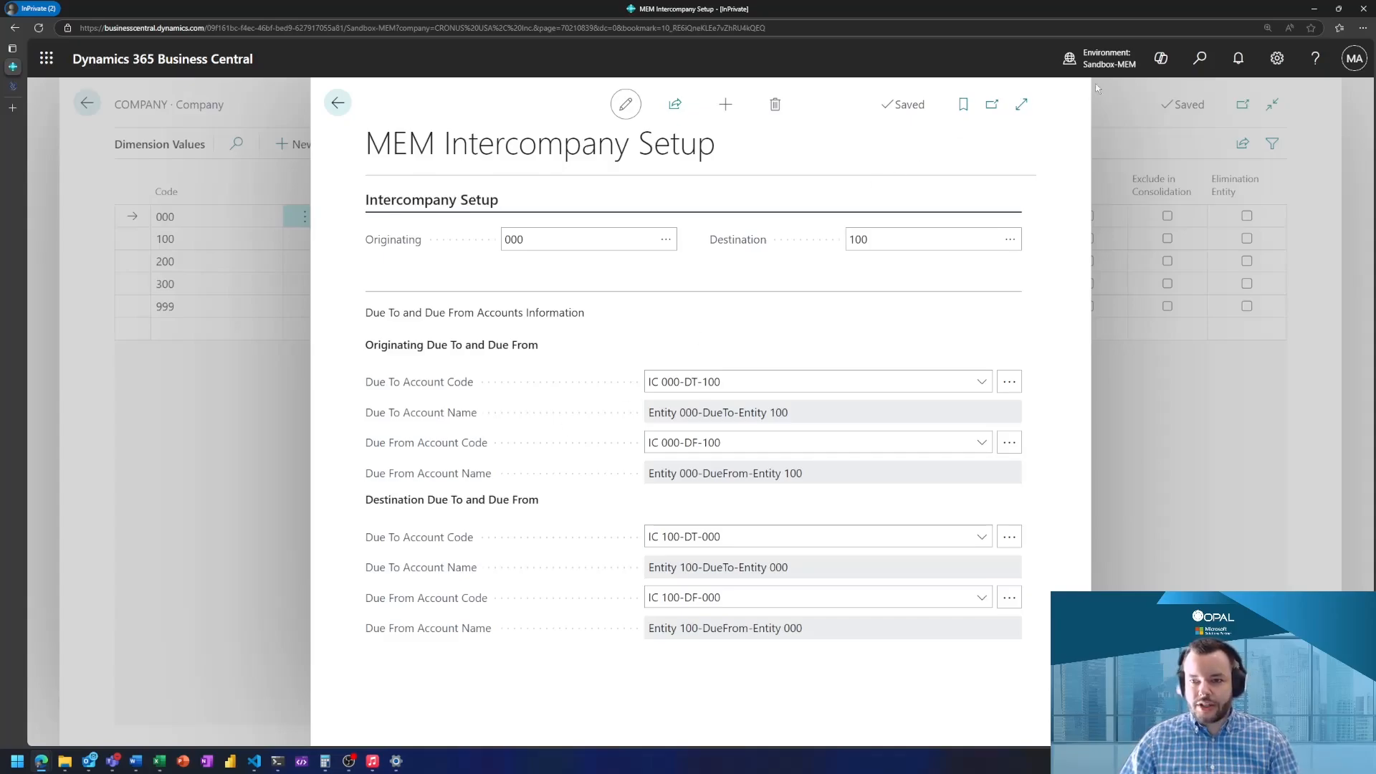
Step: Search for "chart of accounts", open the Chart of Accounts list and look through its balance sheet and income statement accounts
click(1201, 62)
text(chart of ac)
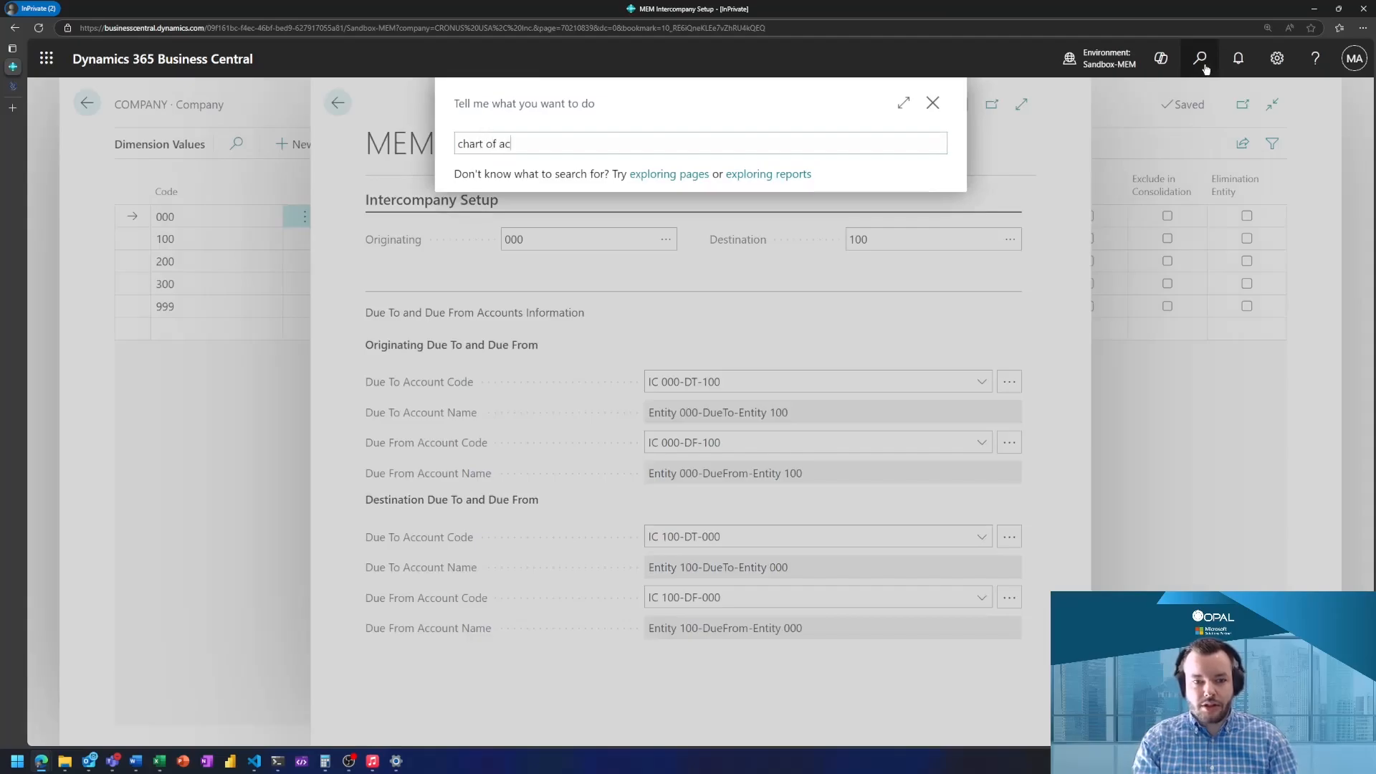
text(counts)
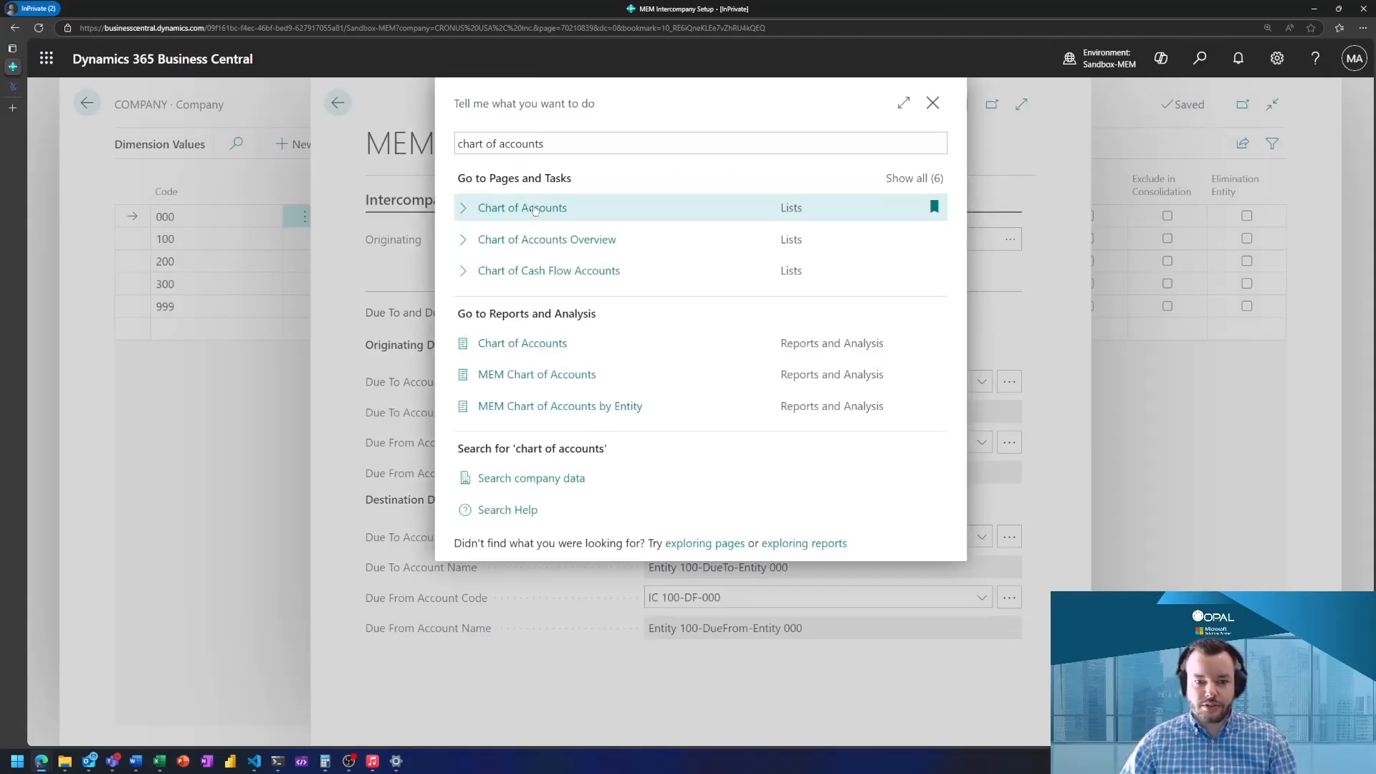
click(537, 210)
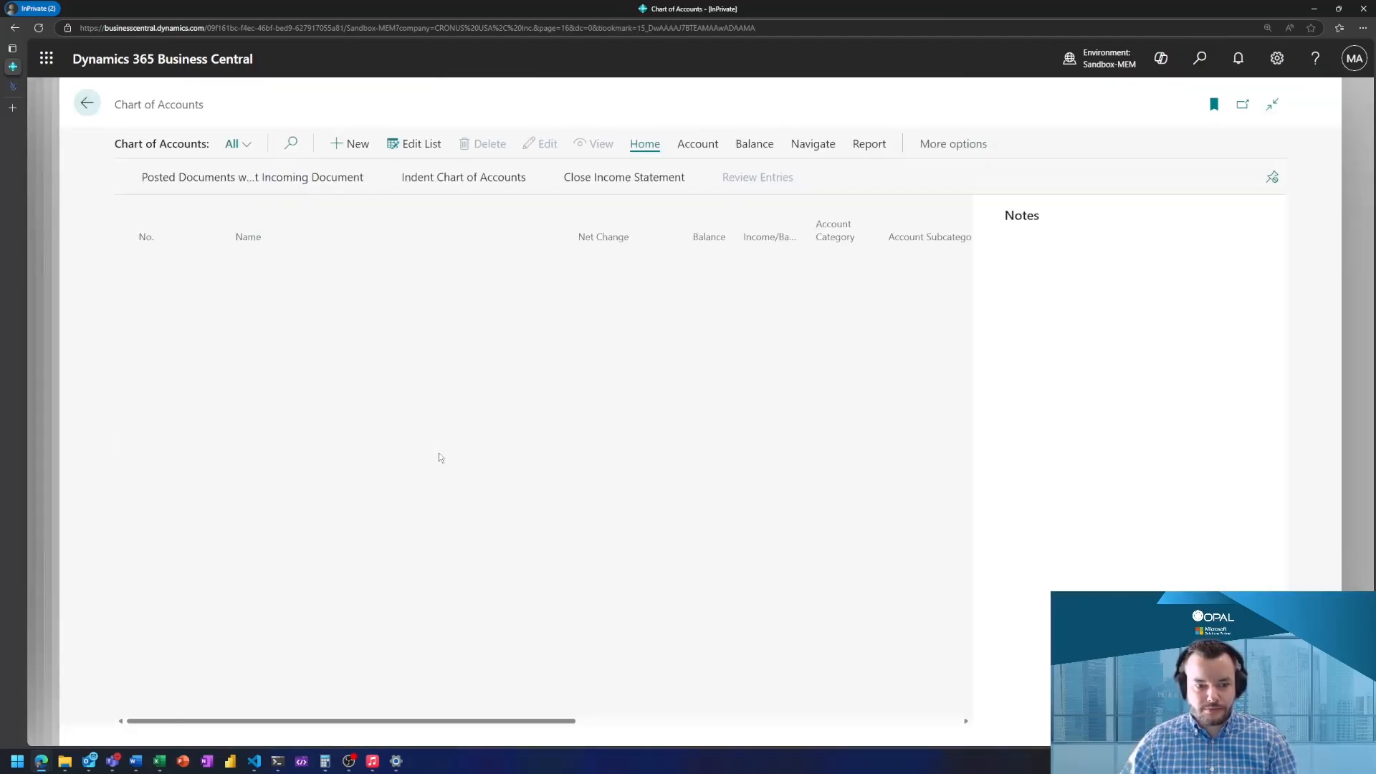
scroll(466, 471, down, 10)
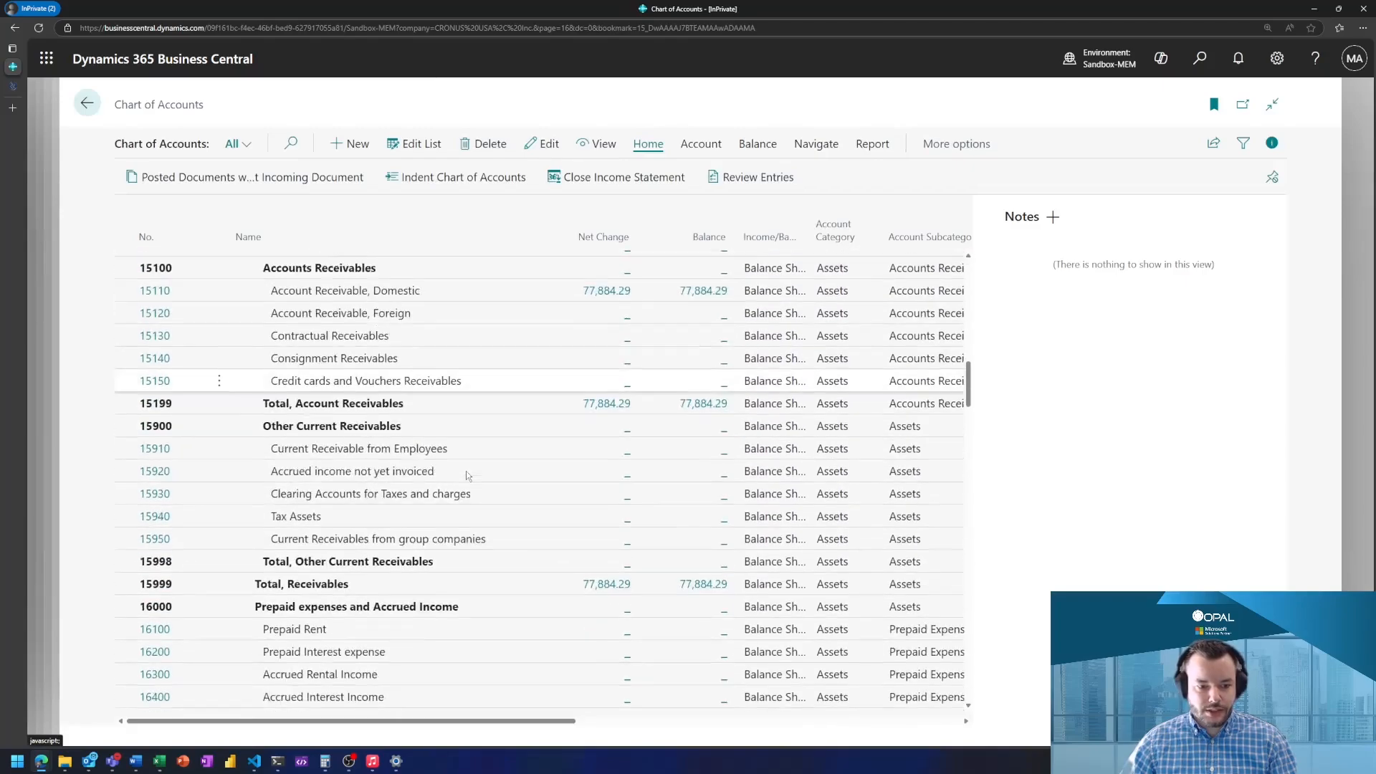
scroll(466, 471, down, 12)
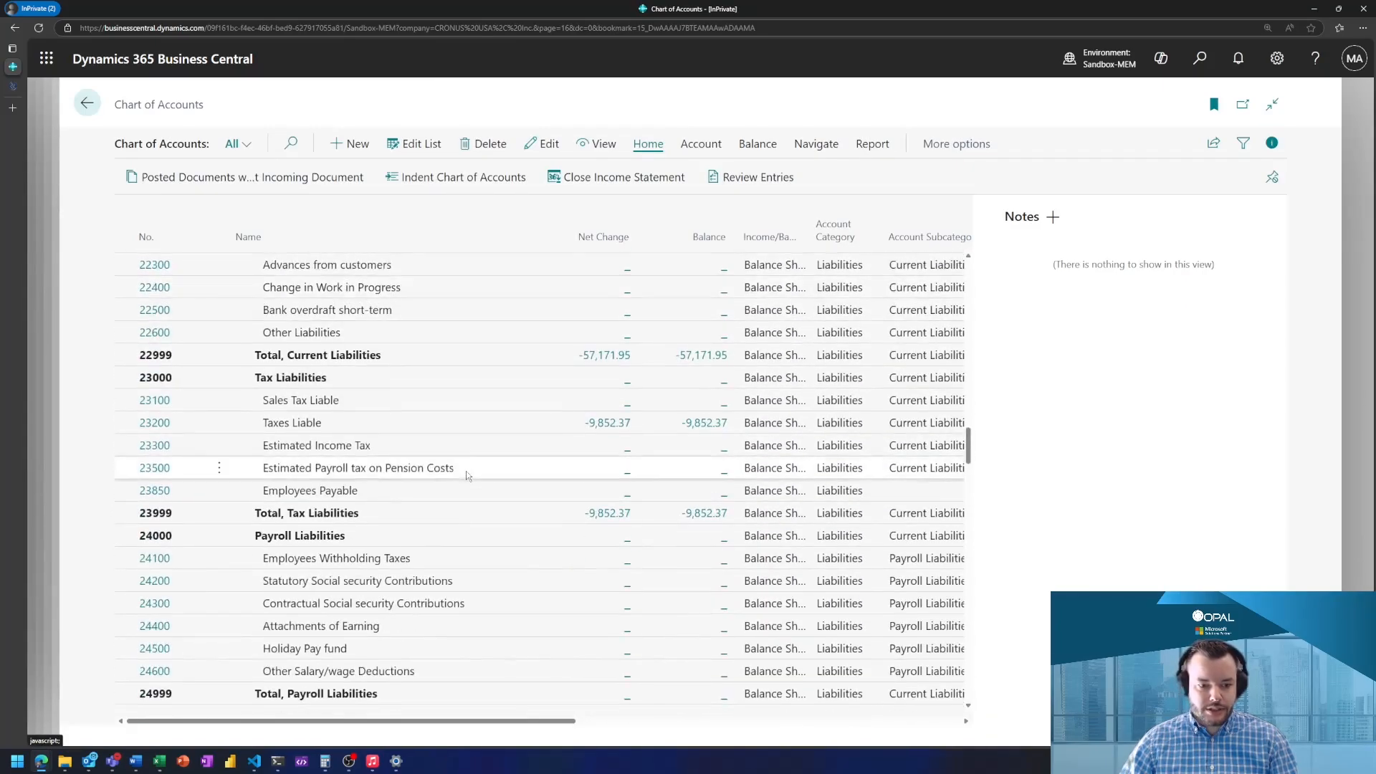
scroll(465, 471, down, 12)
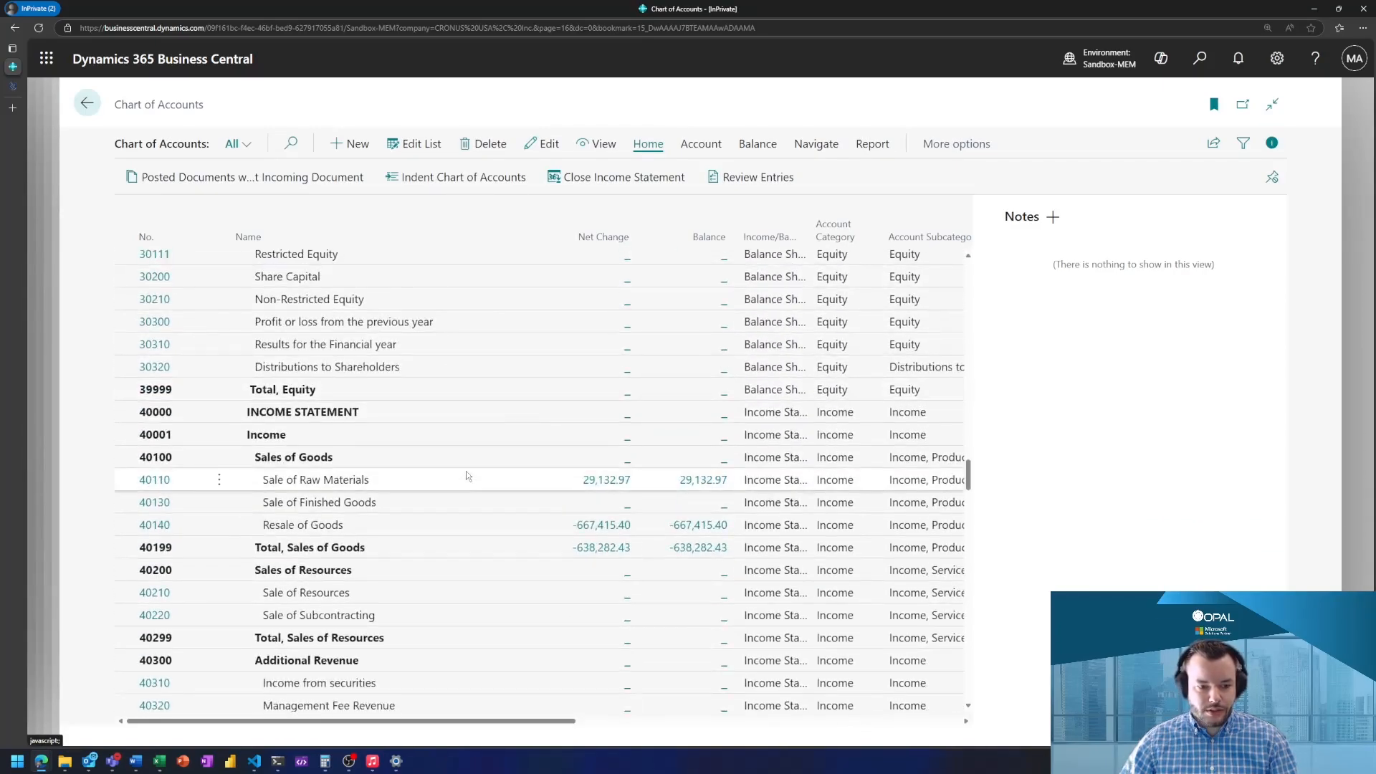
scroll(466, 471, up, 12)
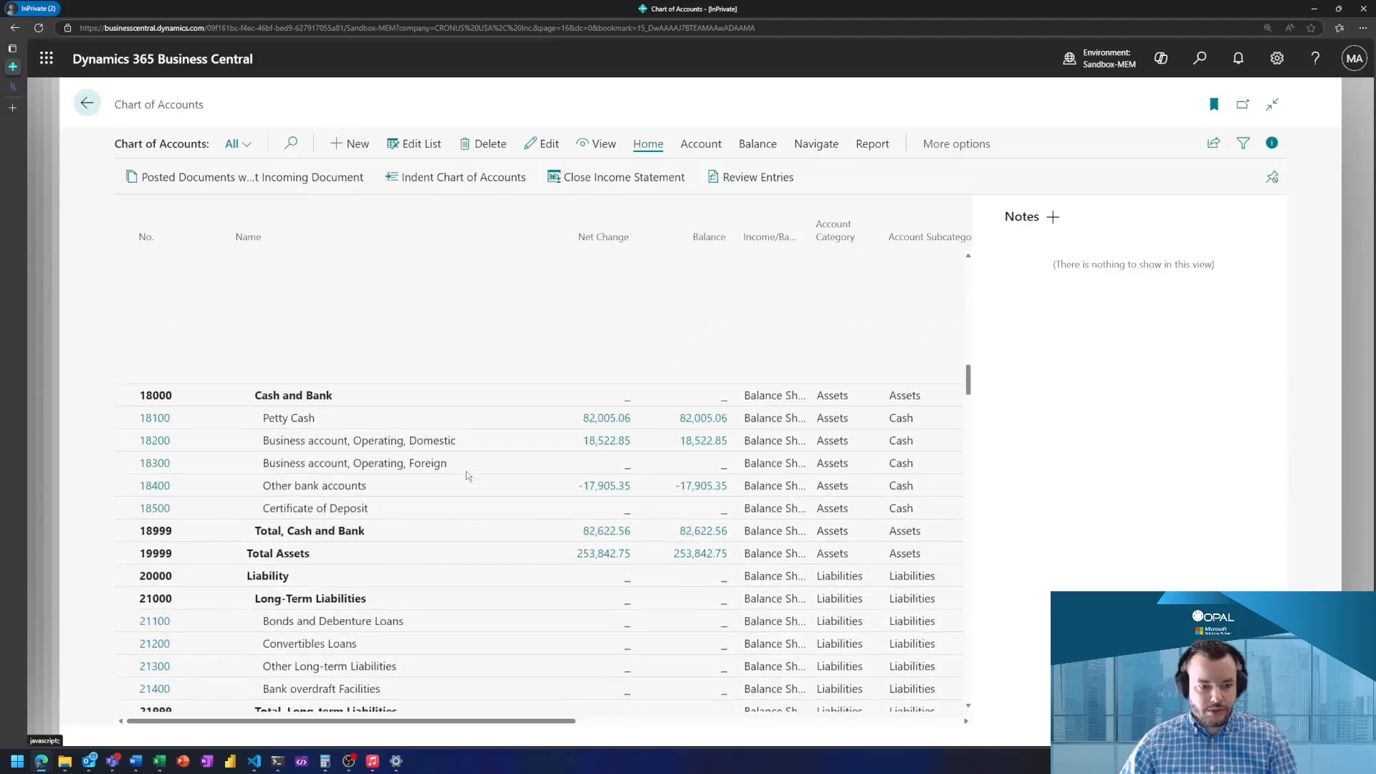
scroll(466, 476, up, 12)
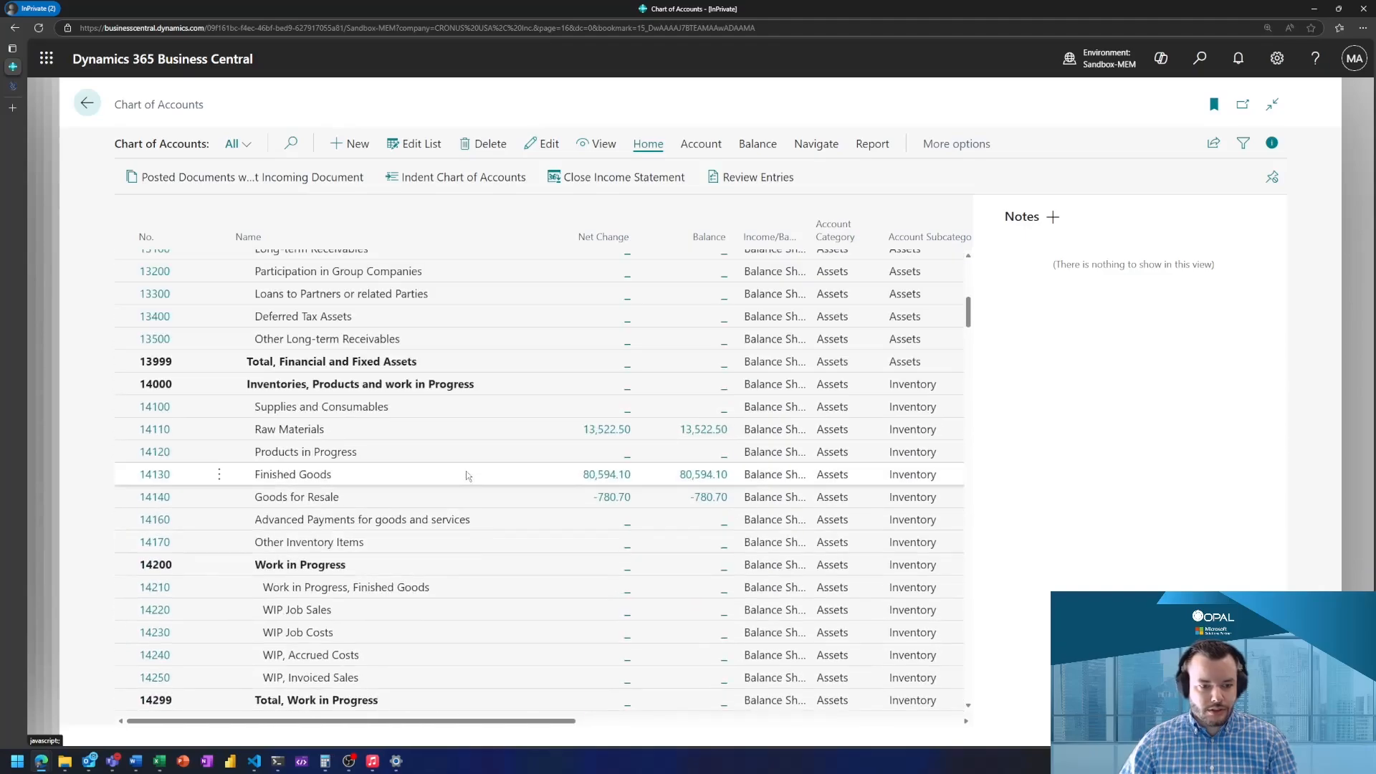
scroll(465, 471, up, 6)
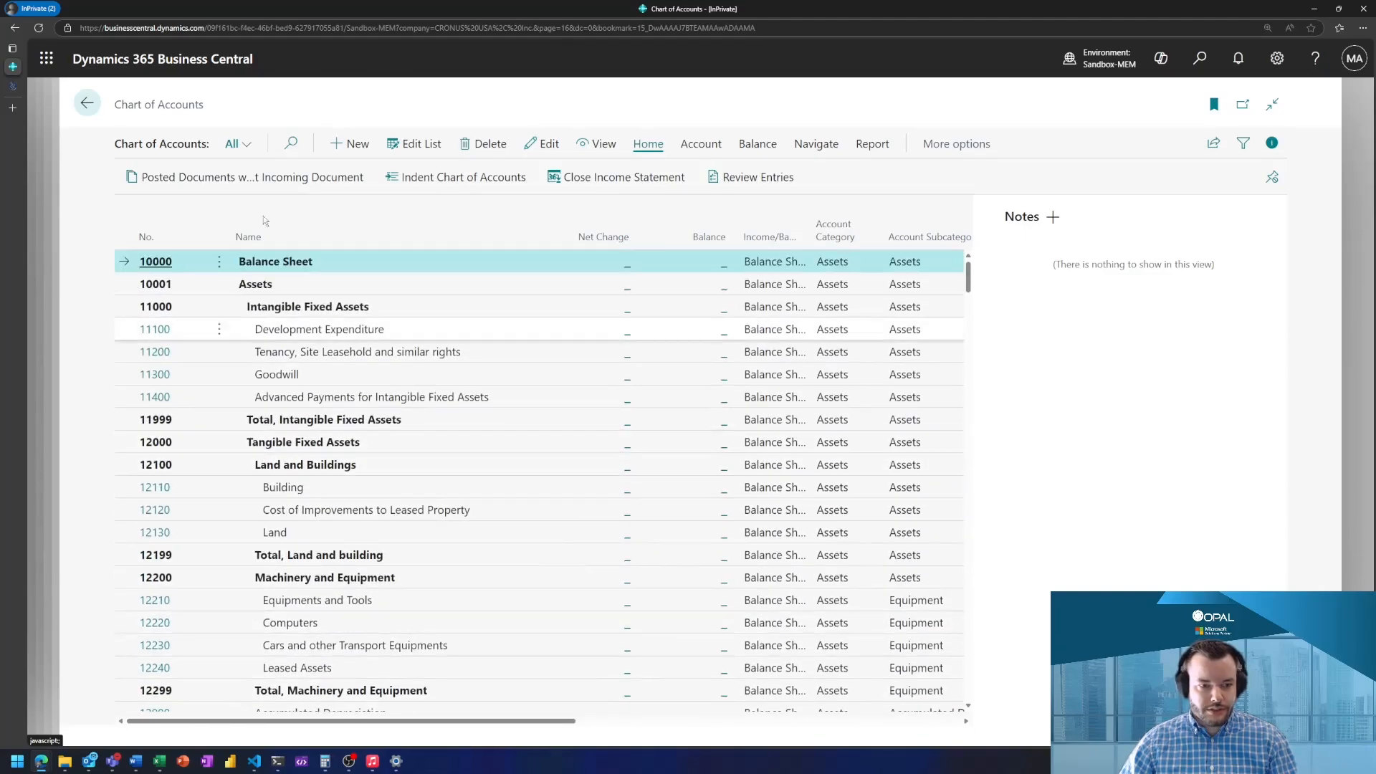
Step: Search the chart of accounts for "ic" and review the due-to and due-from accounts of the entities
click(291, 144)
text(ic)
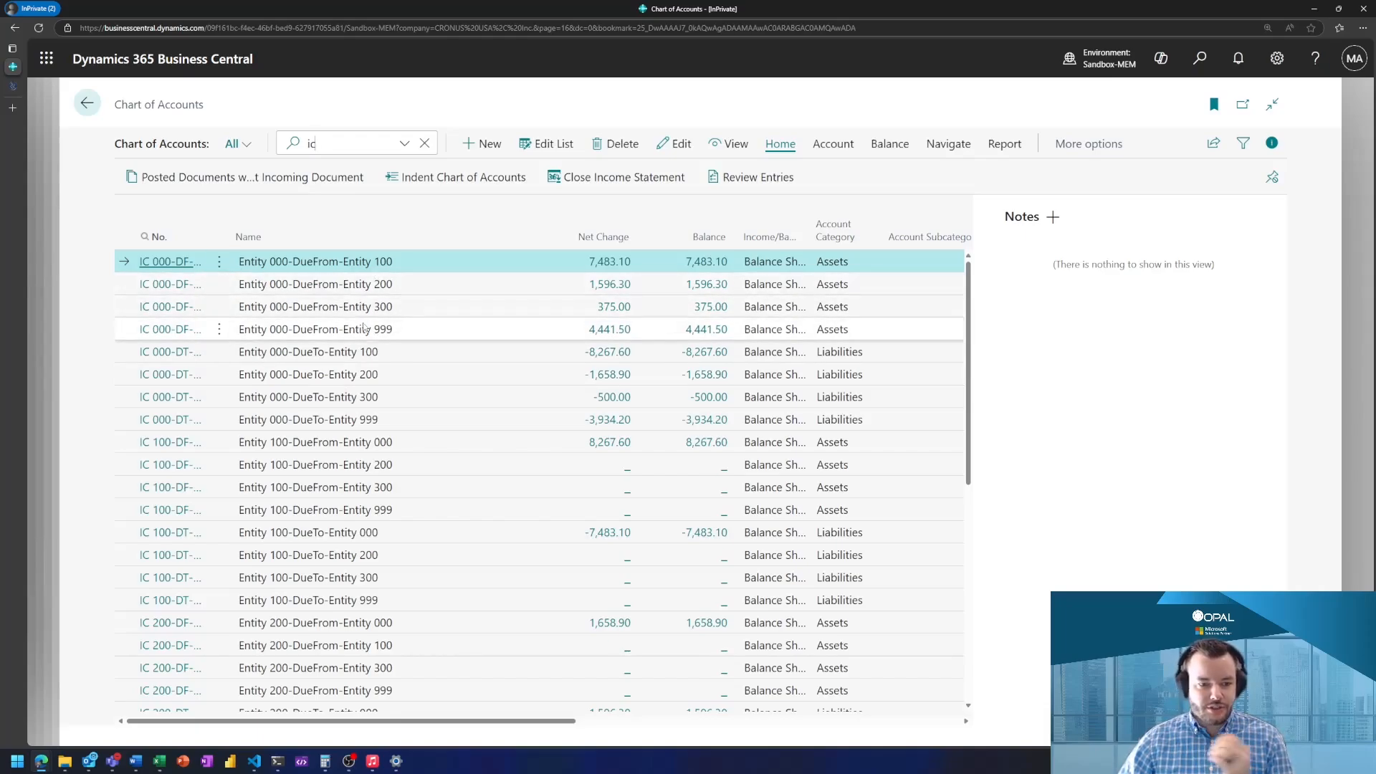
scroll(421, 380, down, 2)
scroll(423, 385, down, 4)
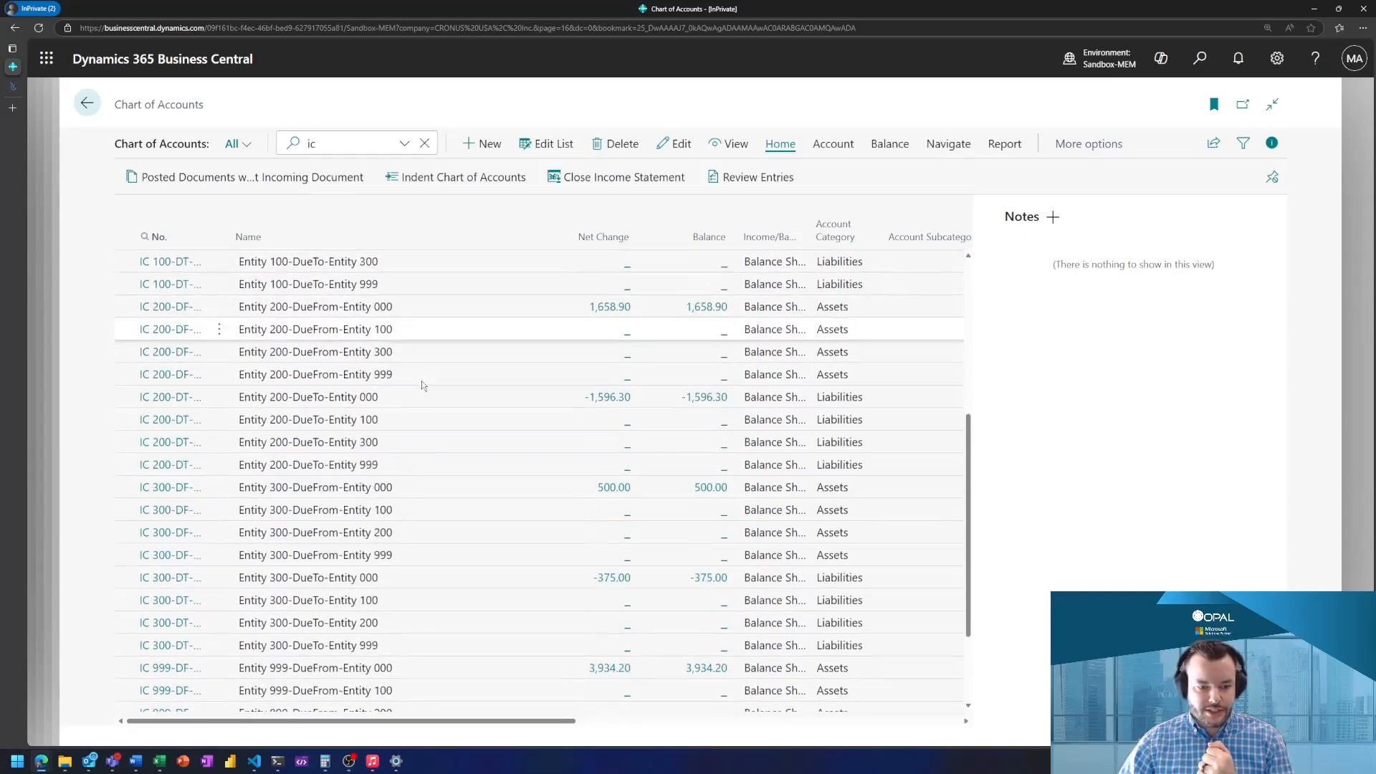
scroll(423, 384, up, 6)
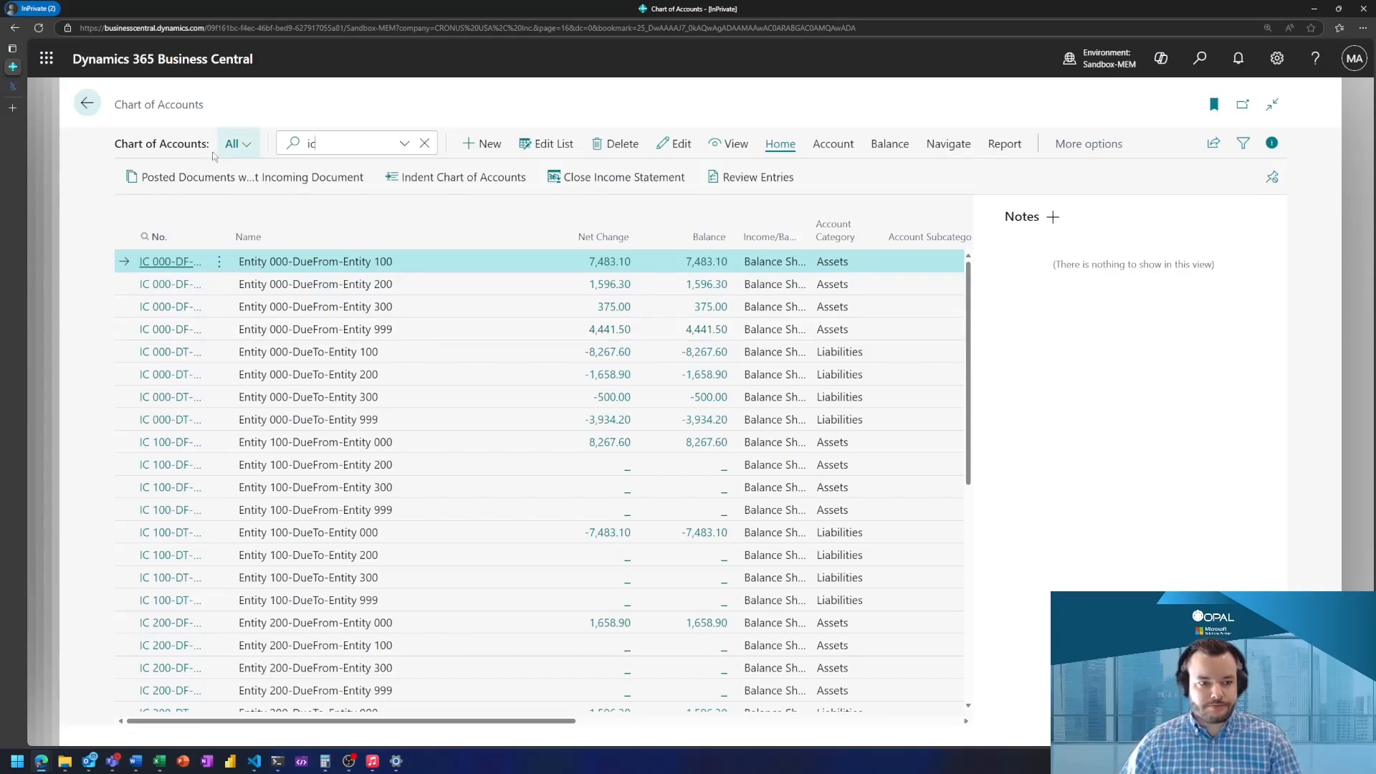
Step: Close the chart of accounts, MEM Intercompany Setup and dimension pages to return to the home page
click(87, 103)
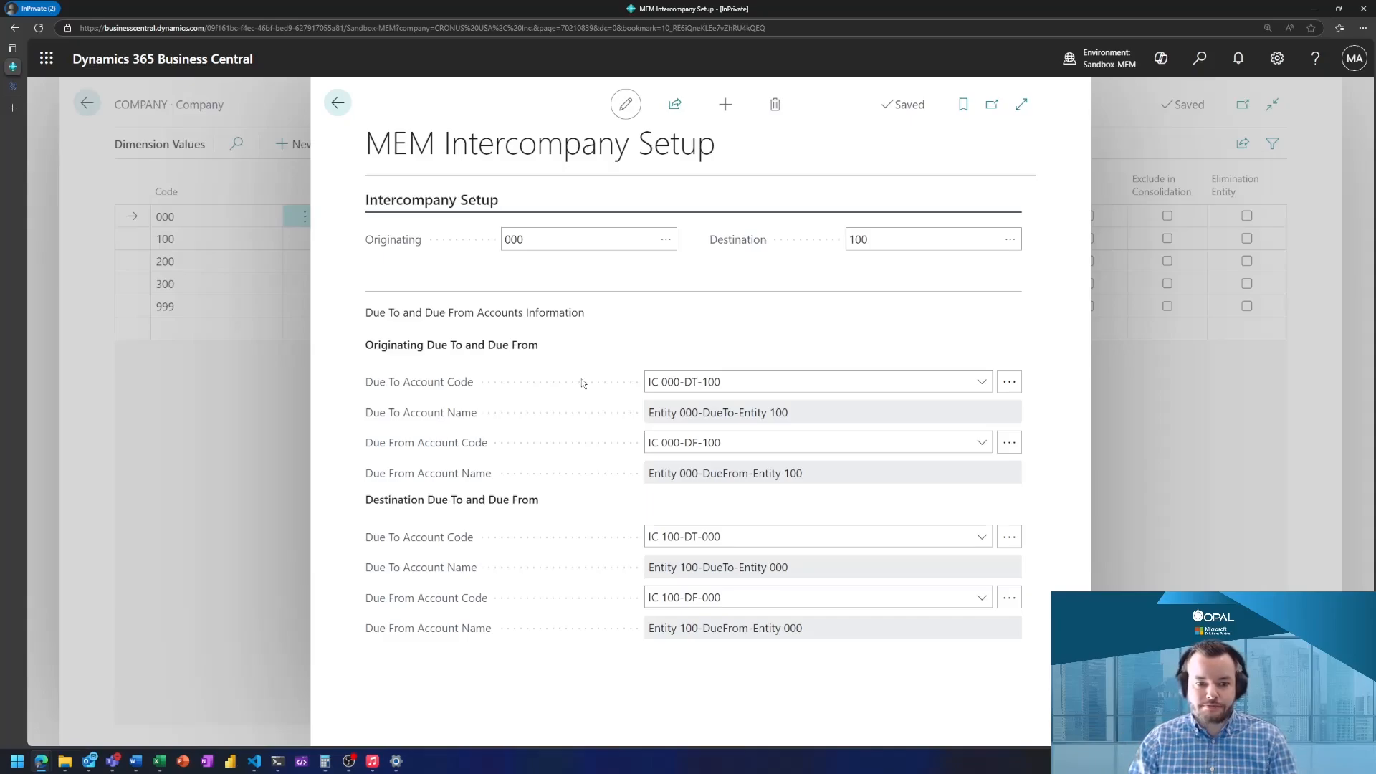
click(337, 103)
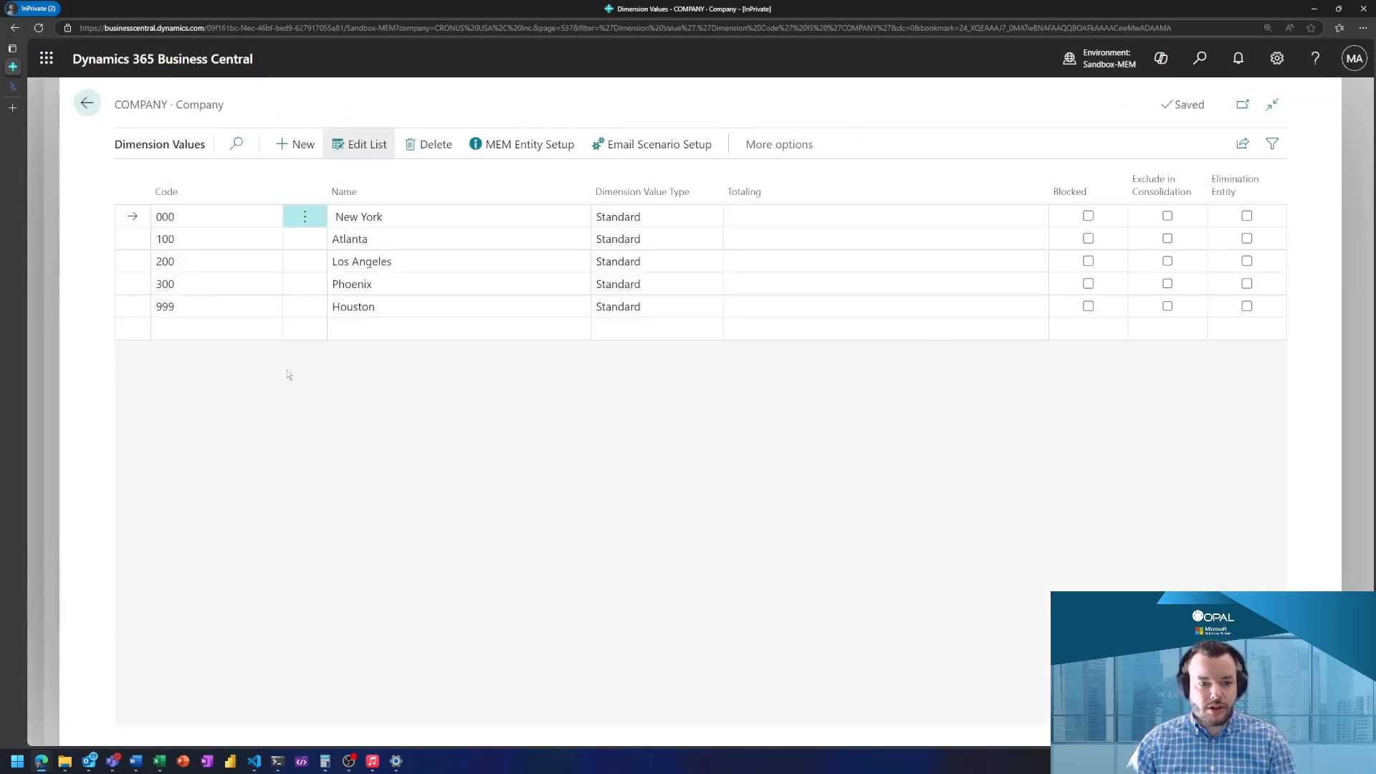
click(89, 103)
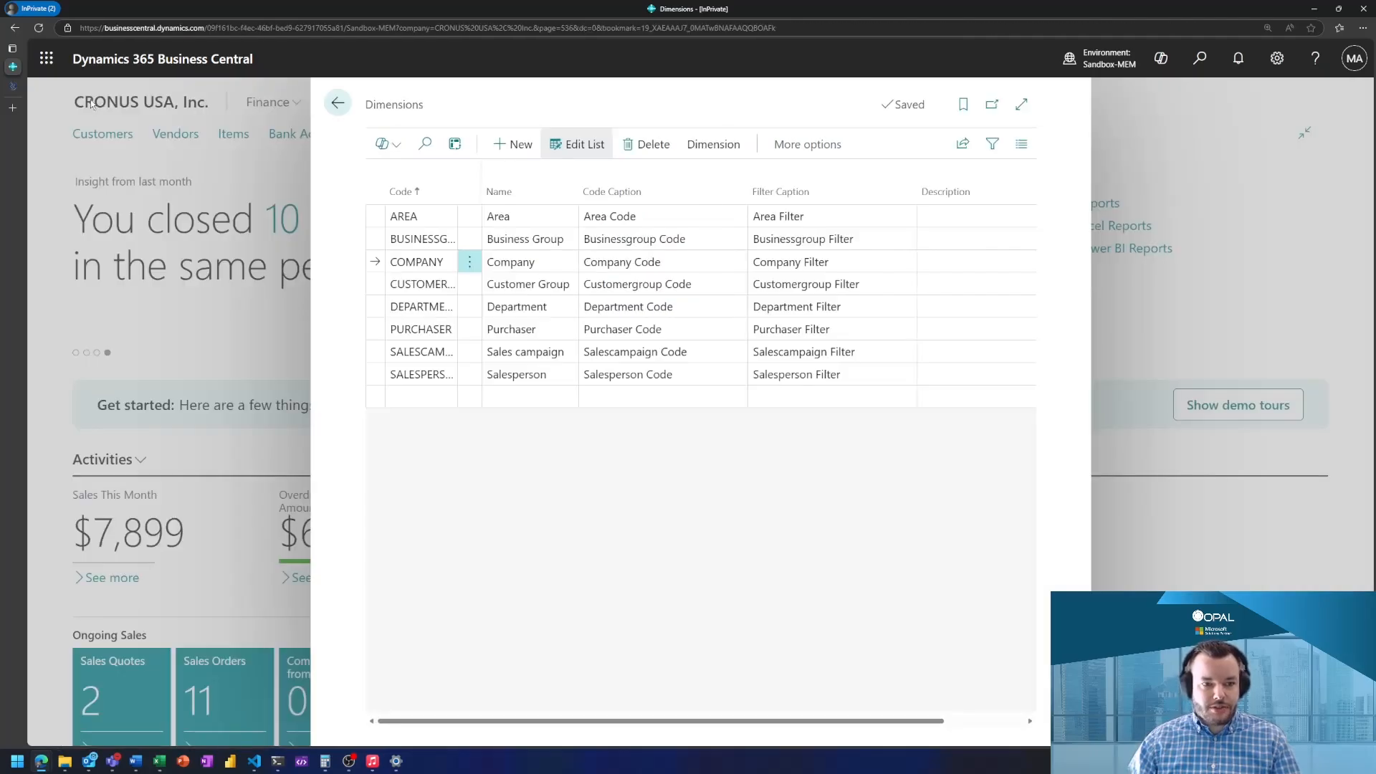
click(350, 104)
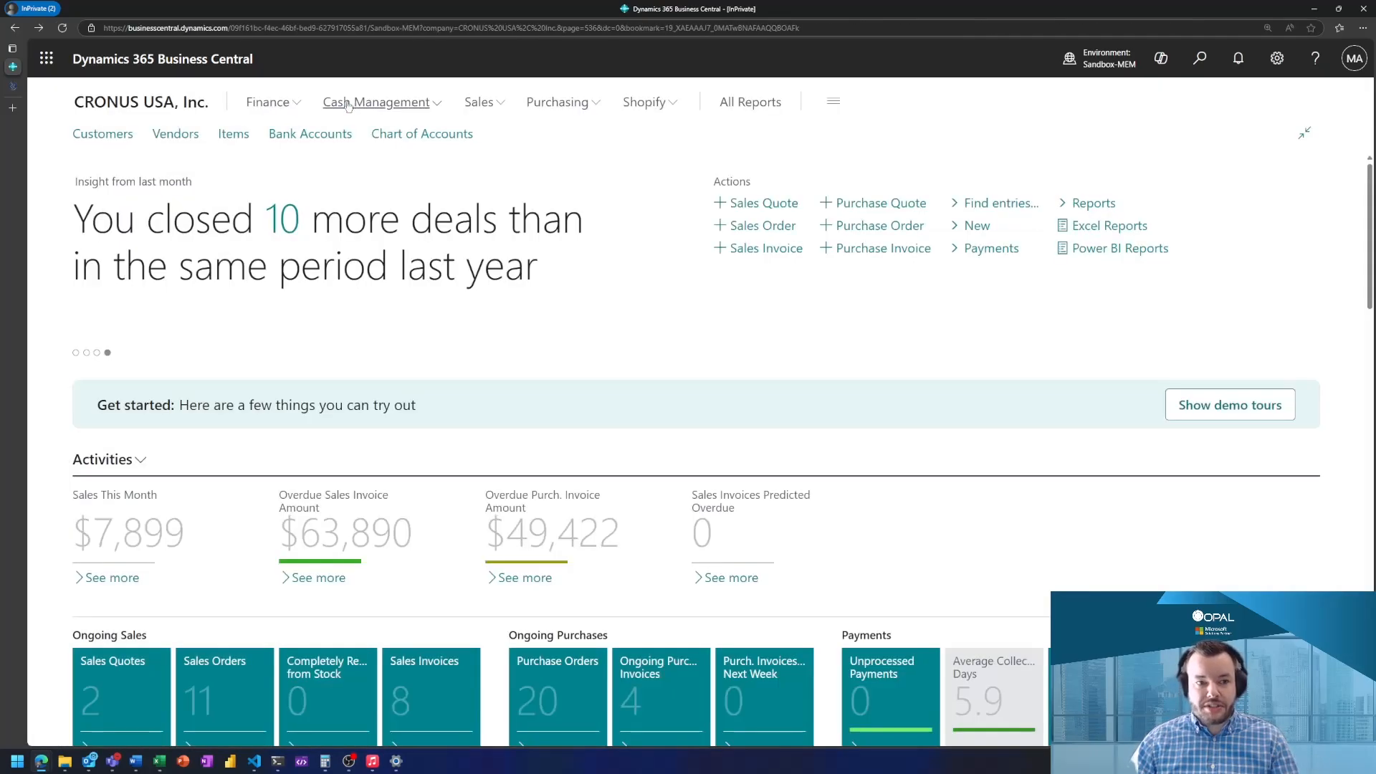
Step: Review the available Finance, Sales and Purchasing pages, and open the Vendors list
click(275, 103)
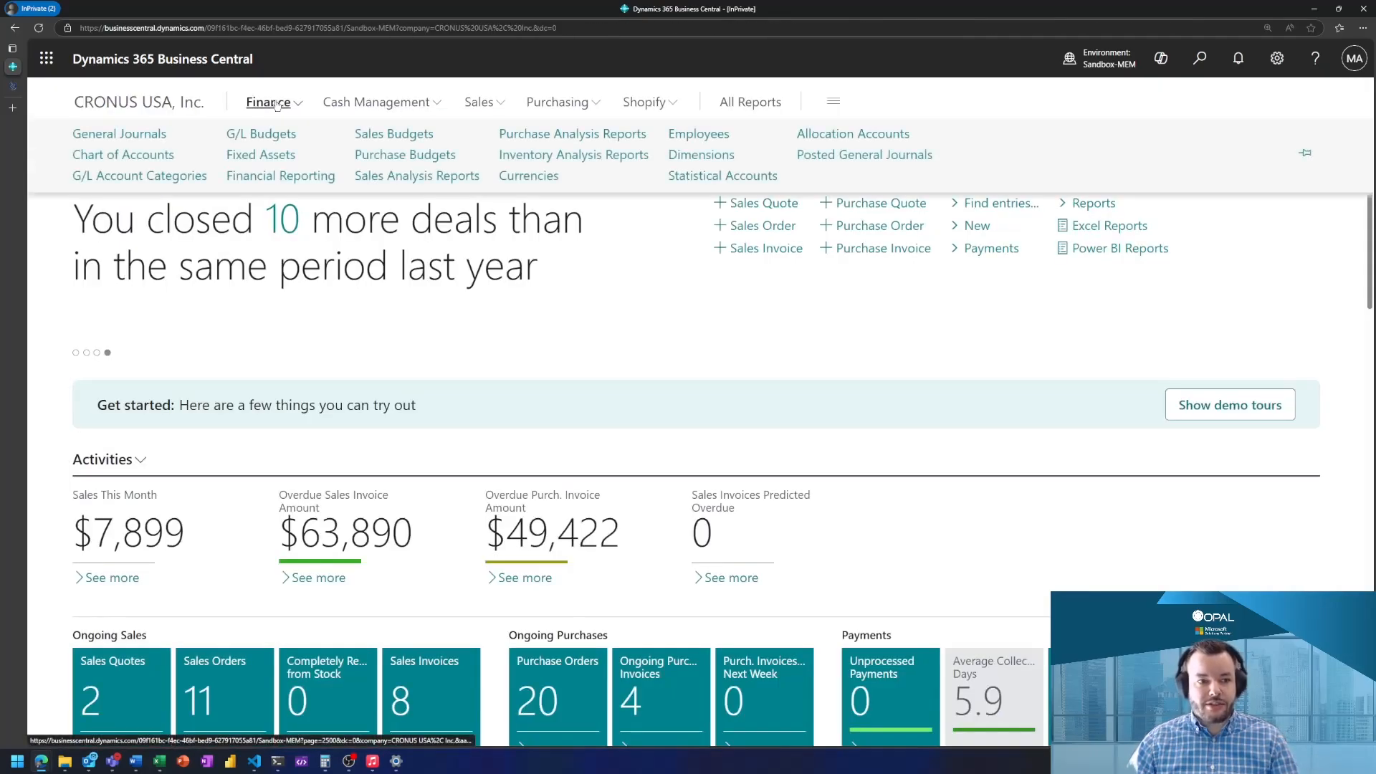
click(479, 104)
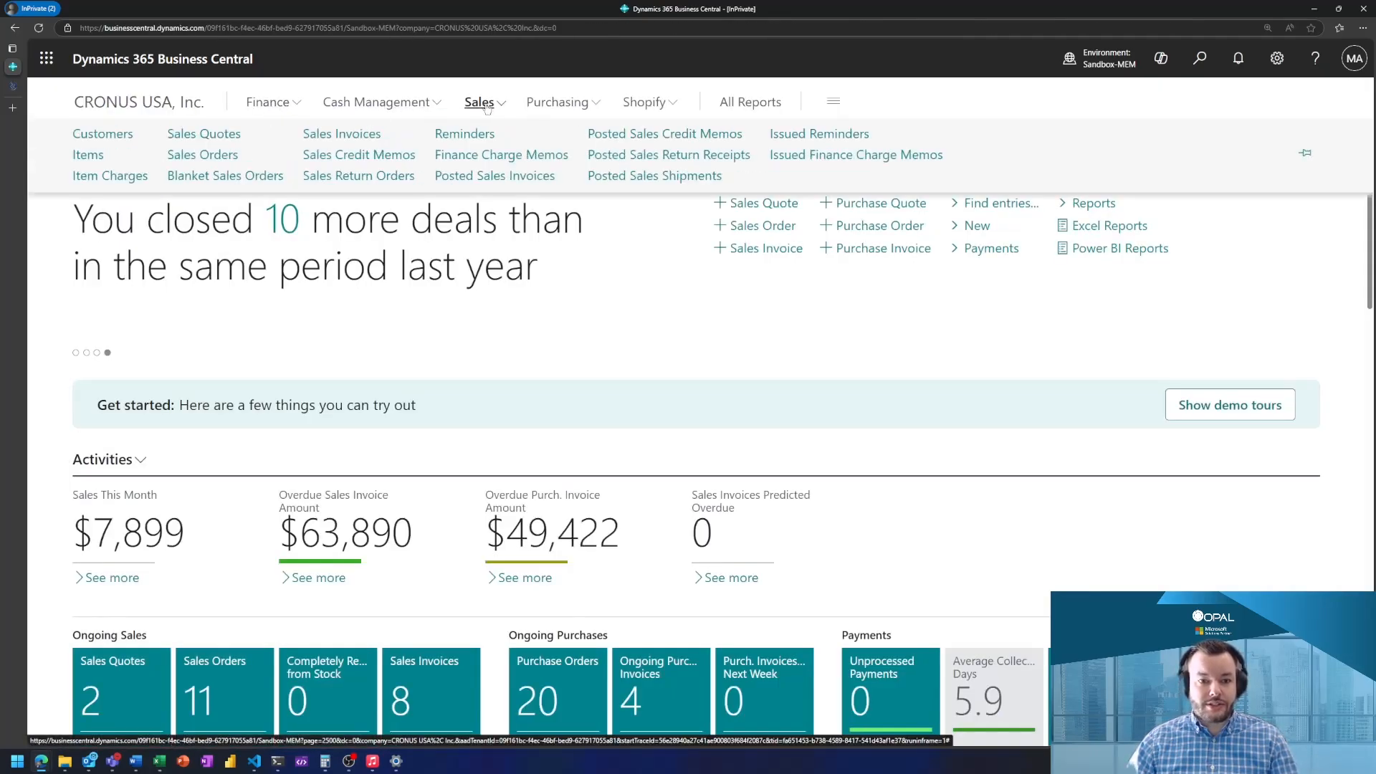
click(563, 106)
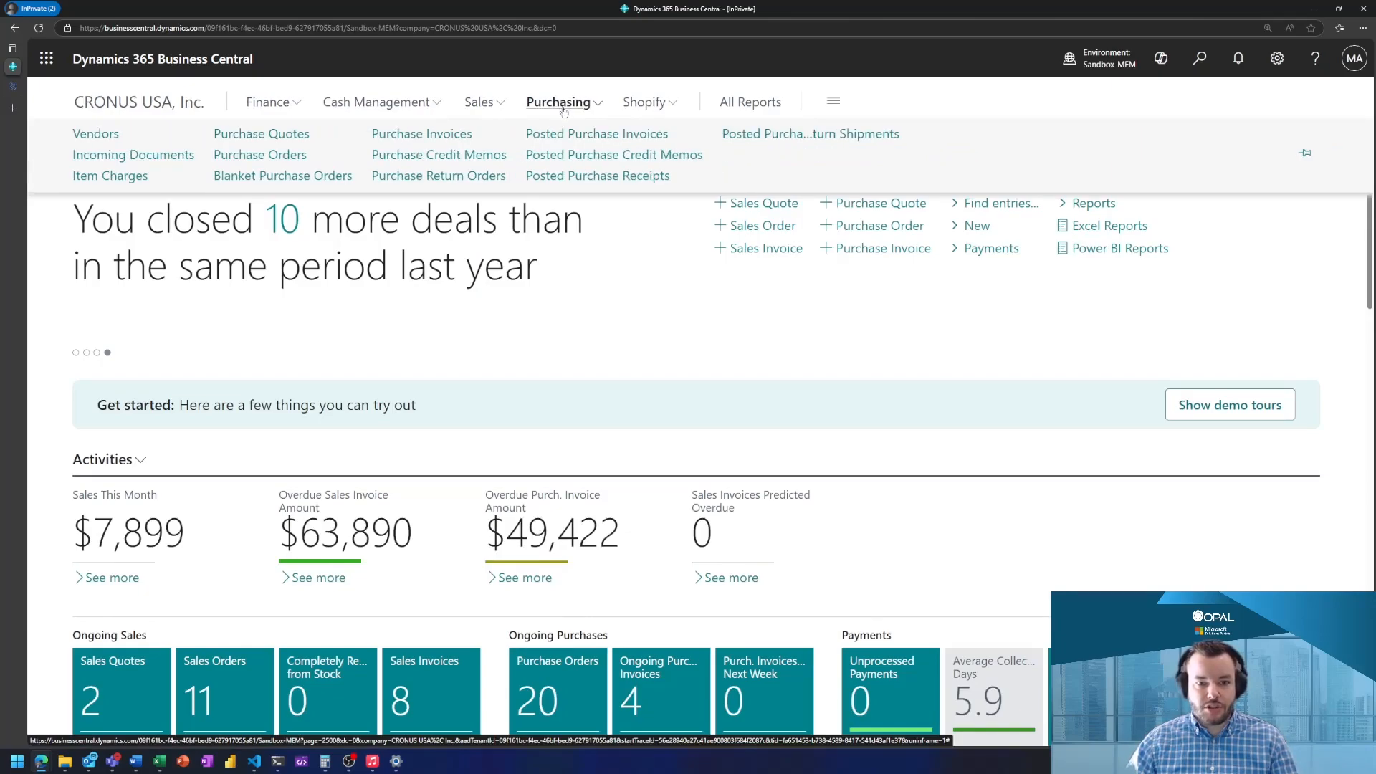
click(100, 135)
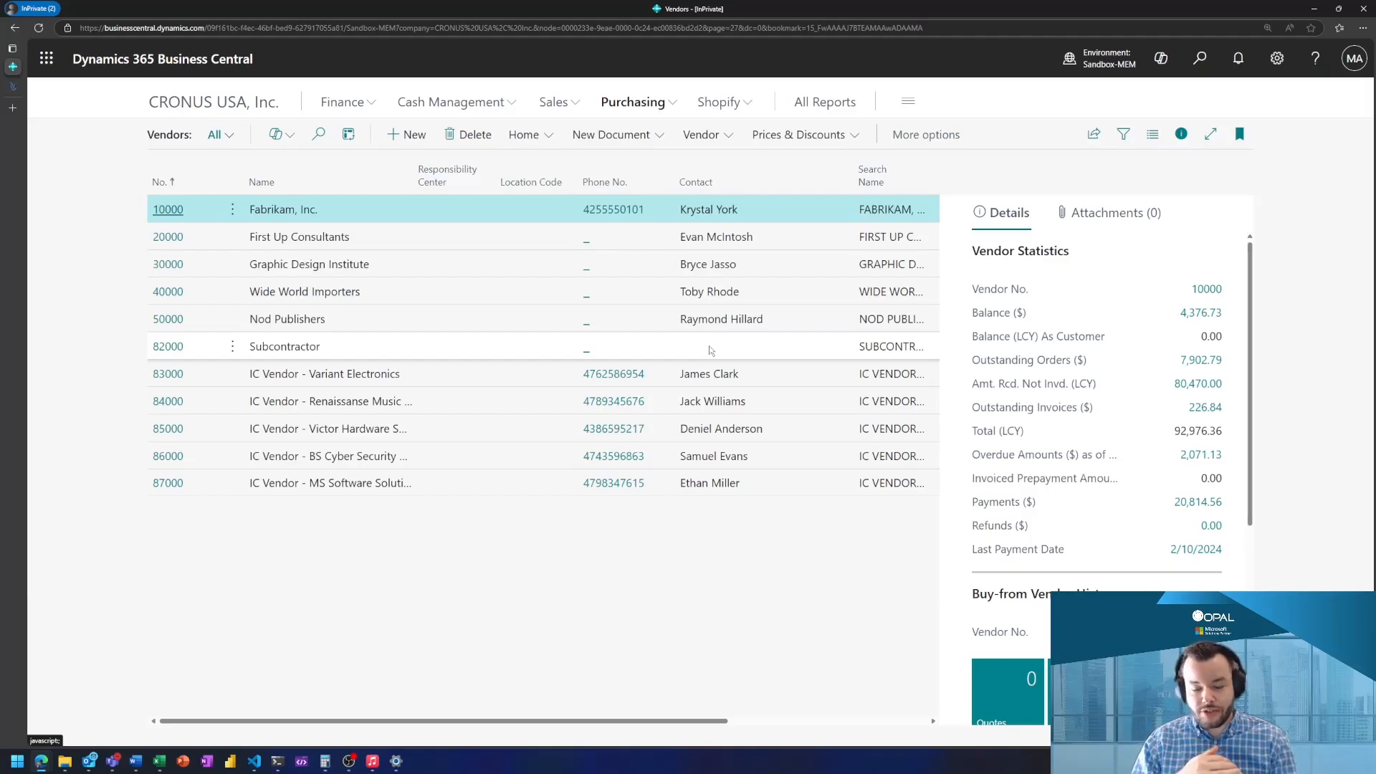
Step: Select IC vendor 83000 for a look, and open the vendor card of 30000 Graphic Design Institute
click(514, 382)
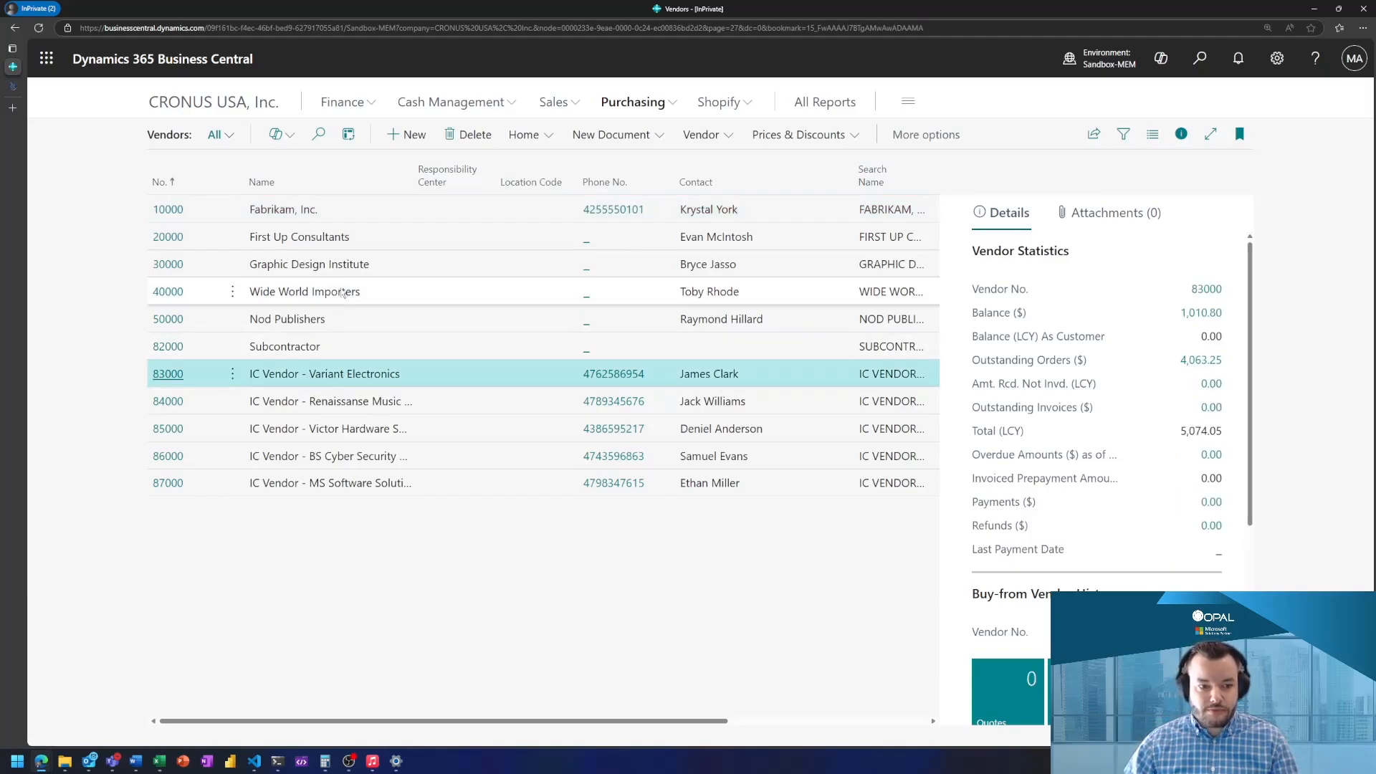
click(326, 262)
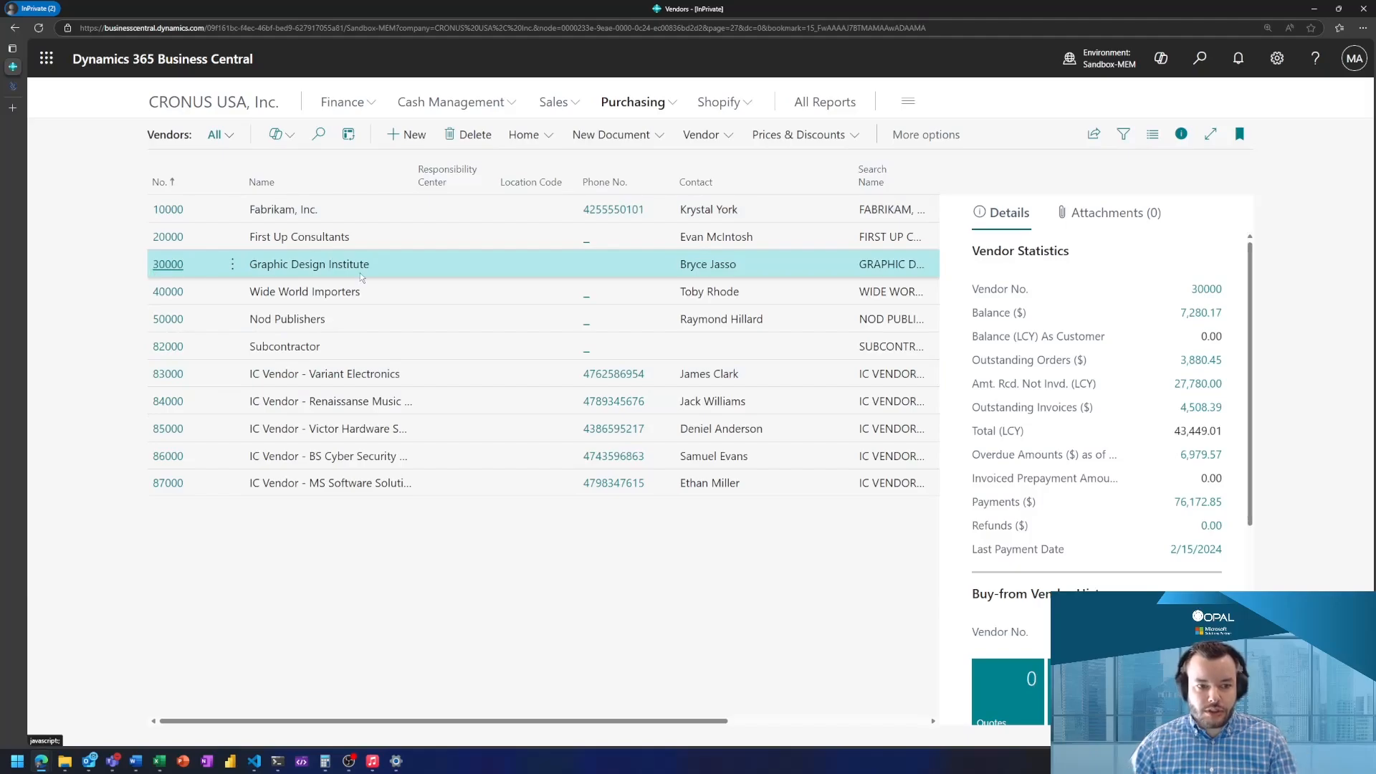
click(360, 277)
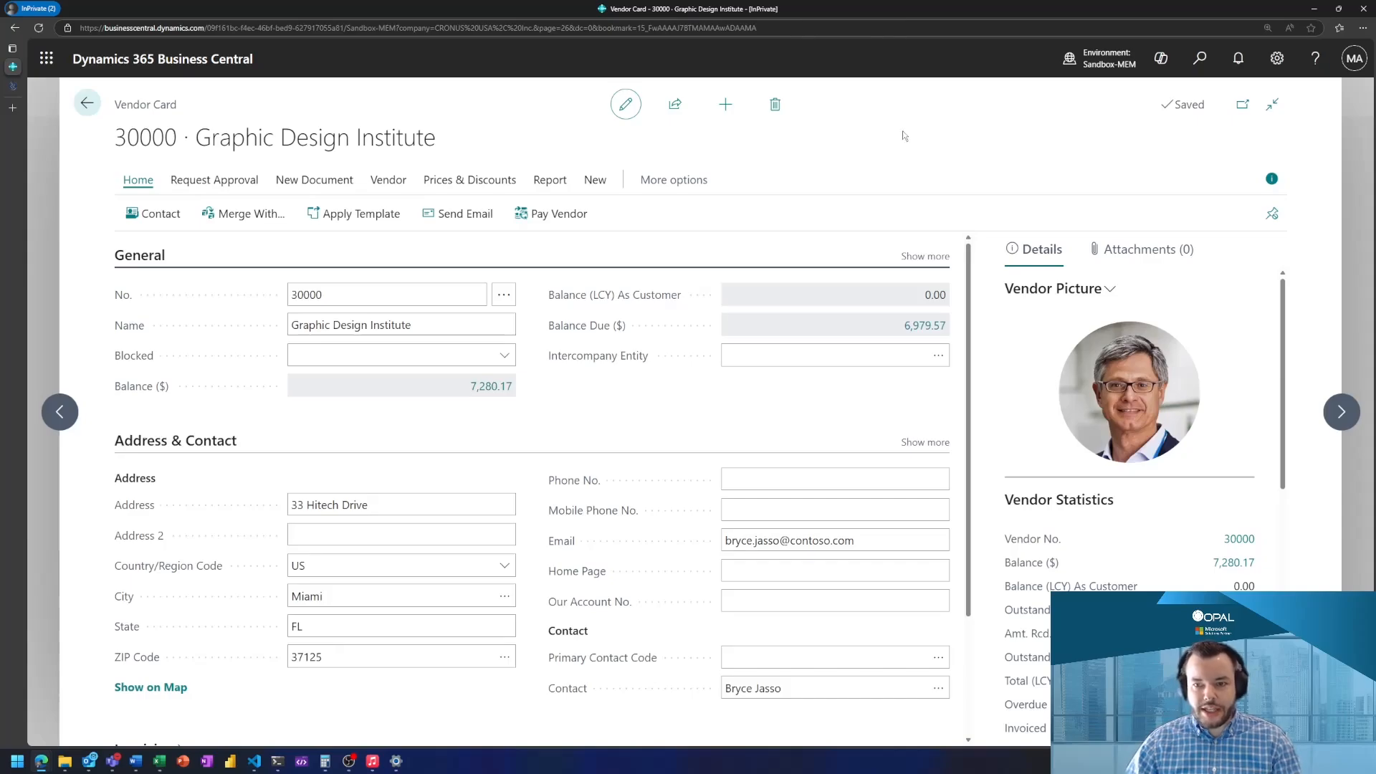
Step: Search for "mem setup" and show the full list of matching pages and tasks
click(1198, 78)
text(mem setup)
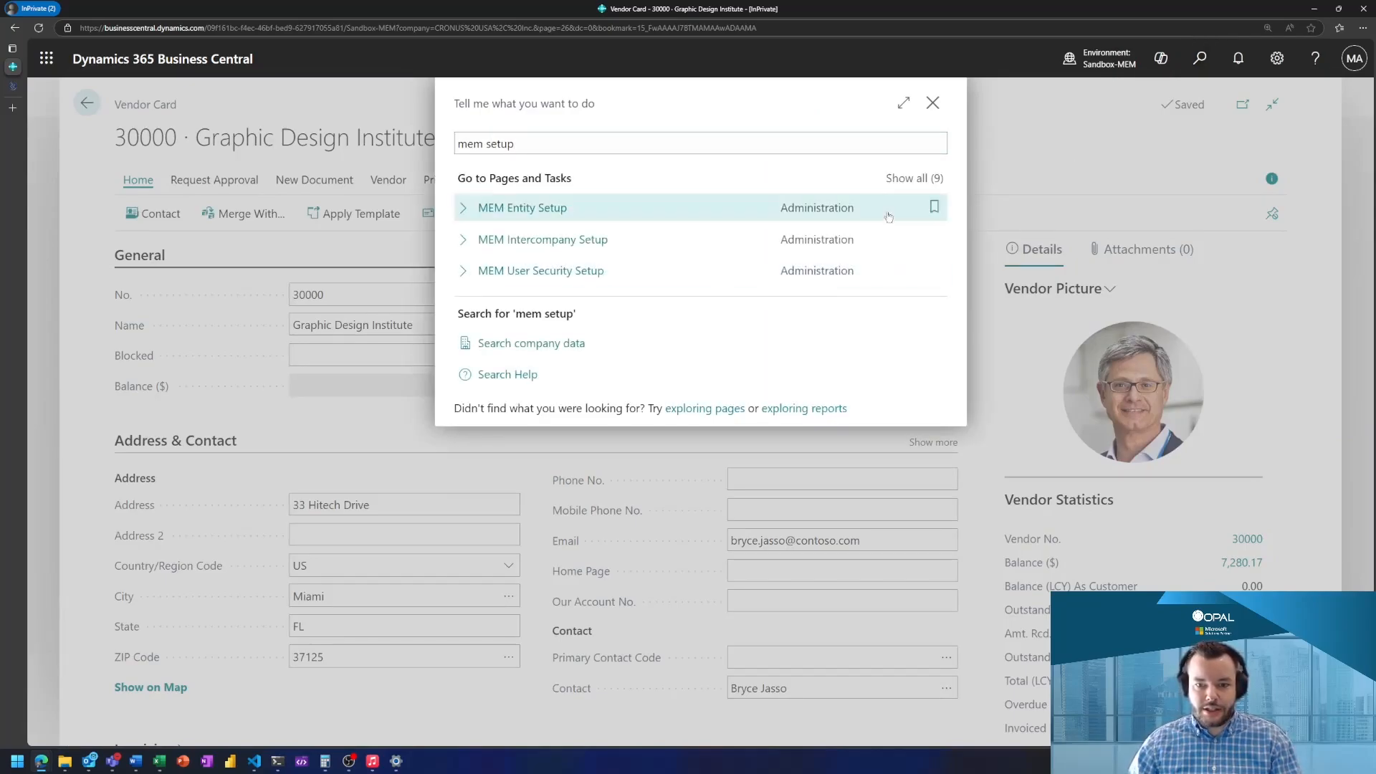
click(925, 179)
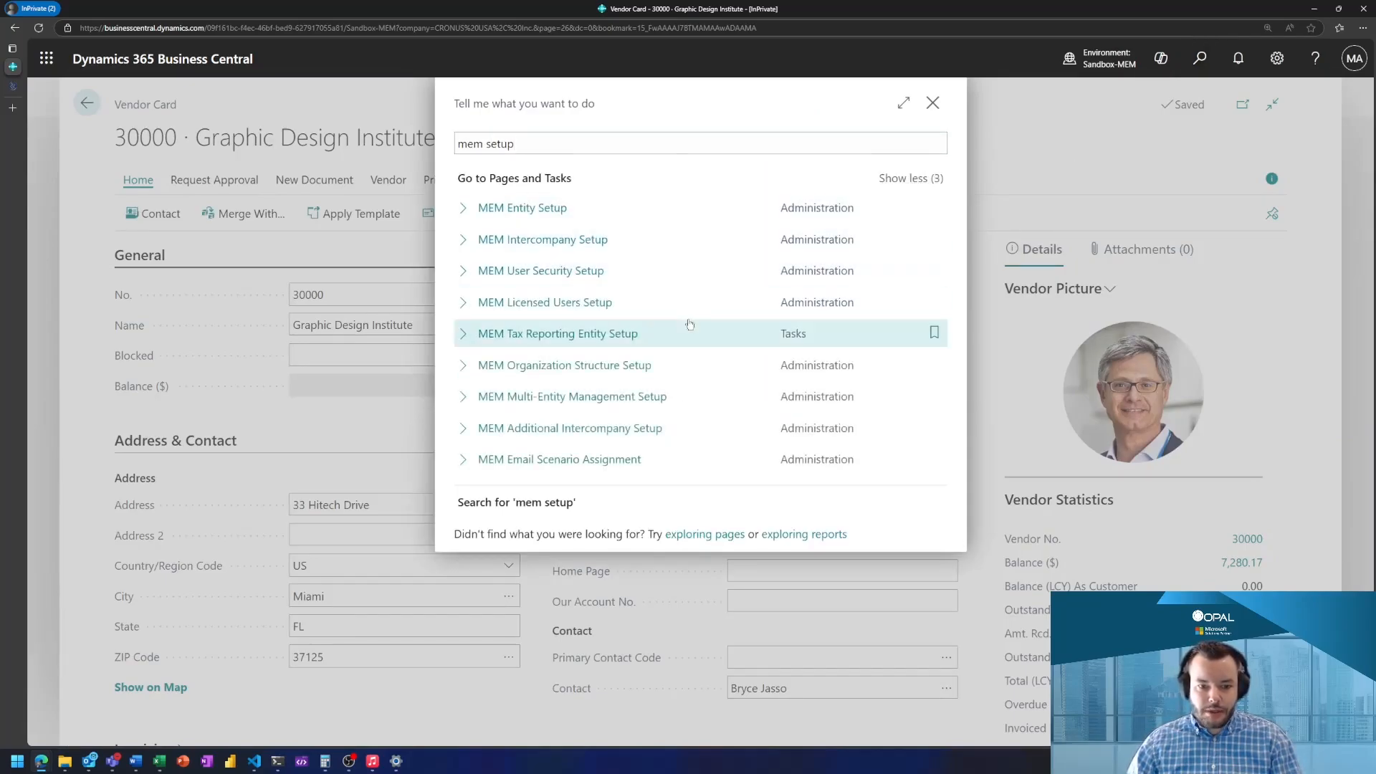
Step: Replace the page search with "mem master" and open MEM Master Security
click(560, 144)
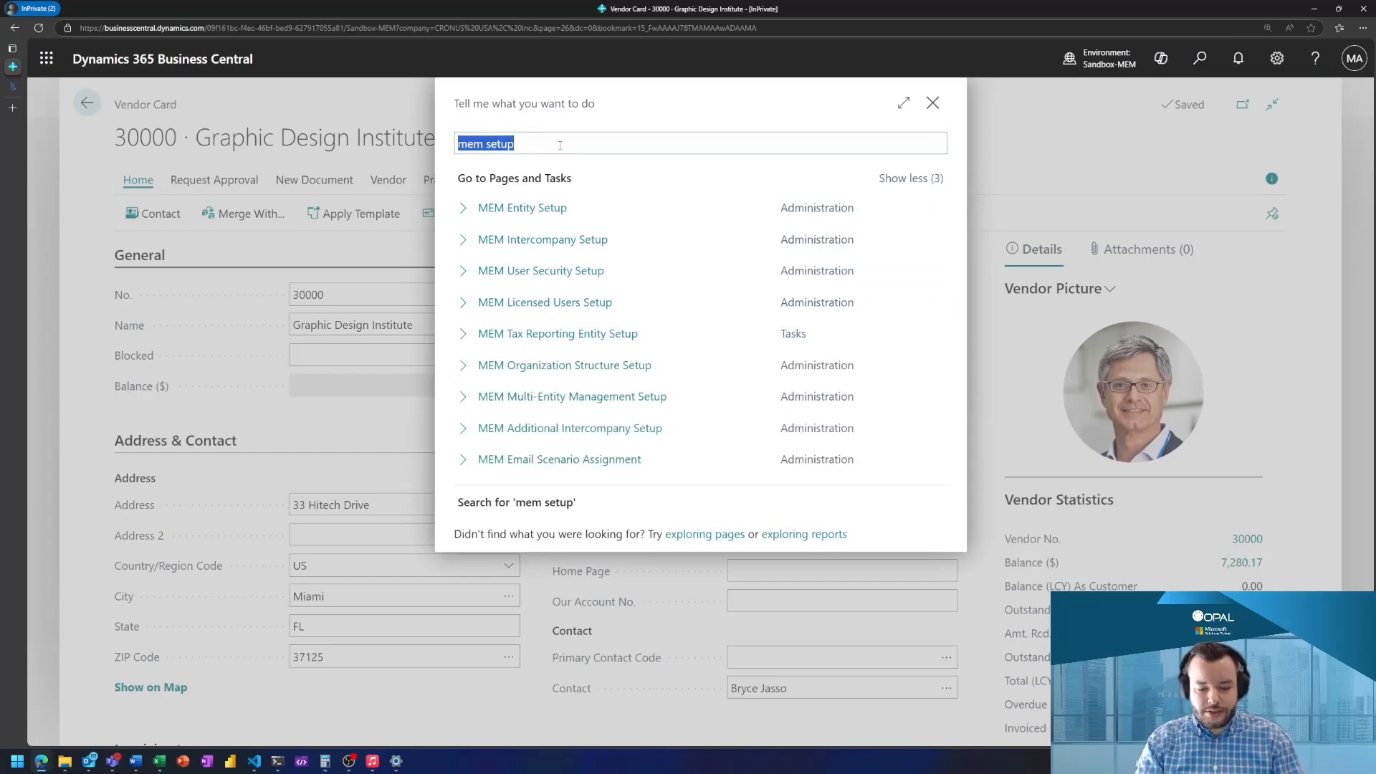
text(mem master)
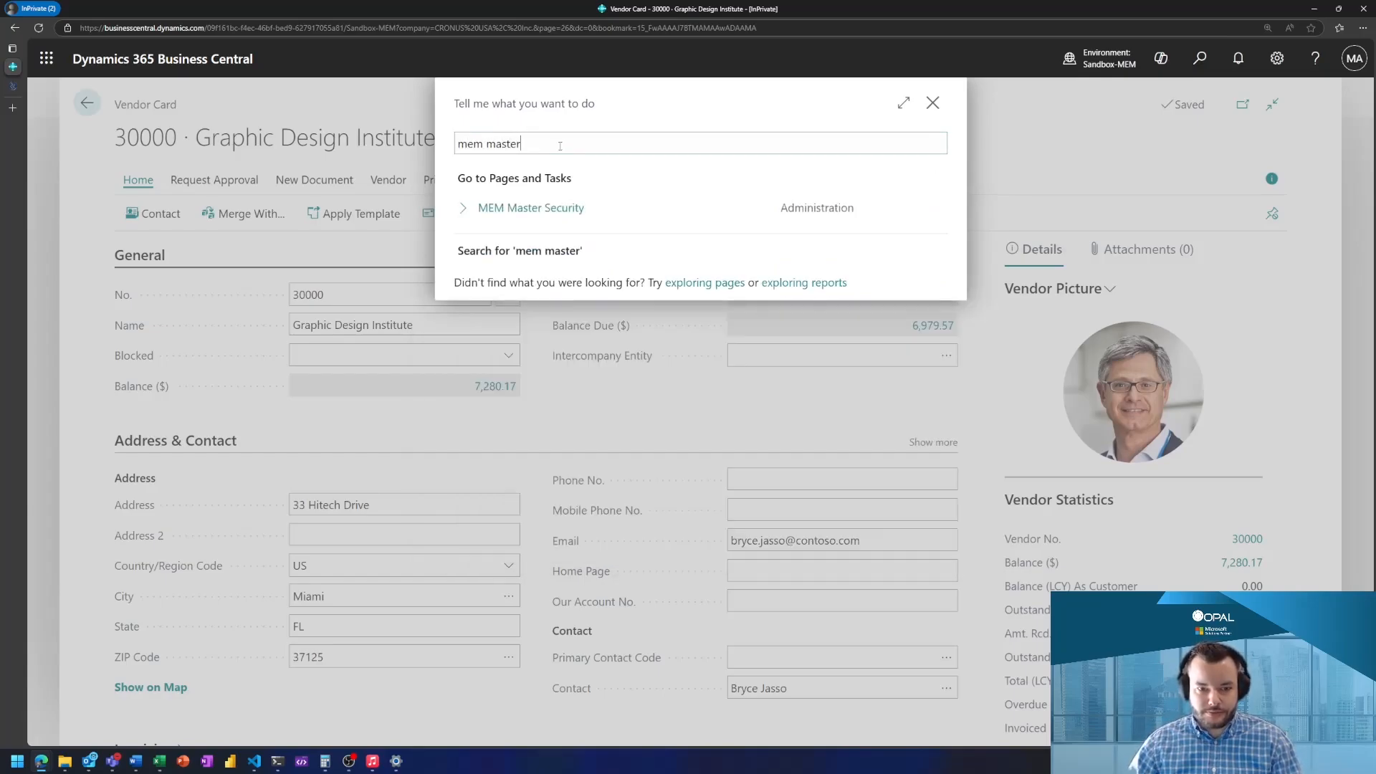
click(572, 208)
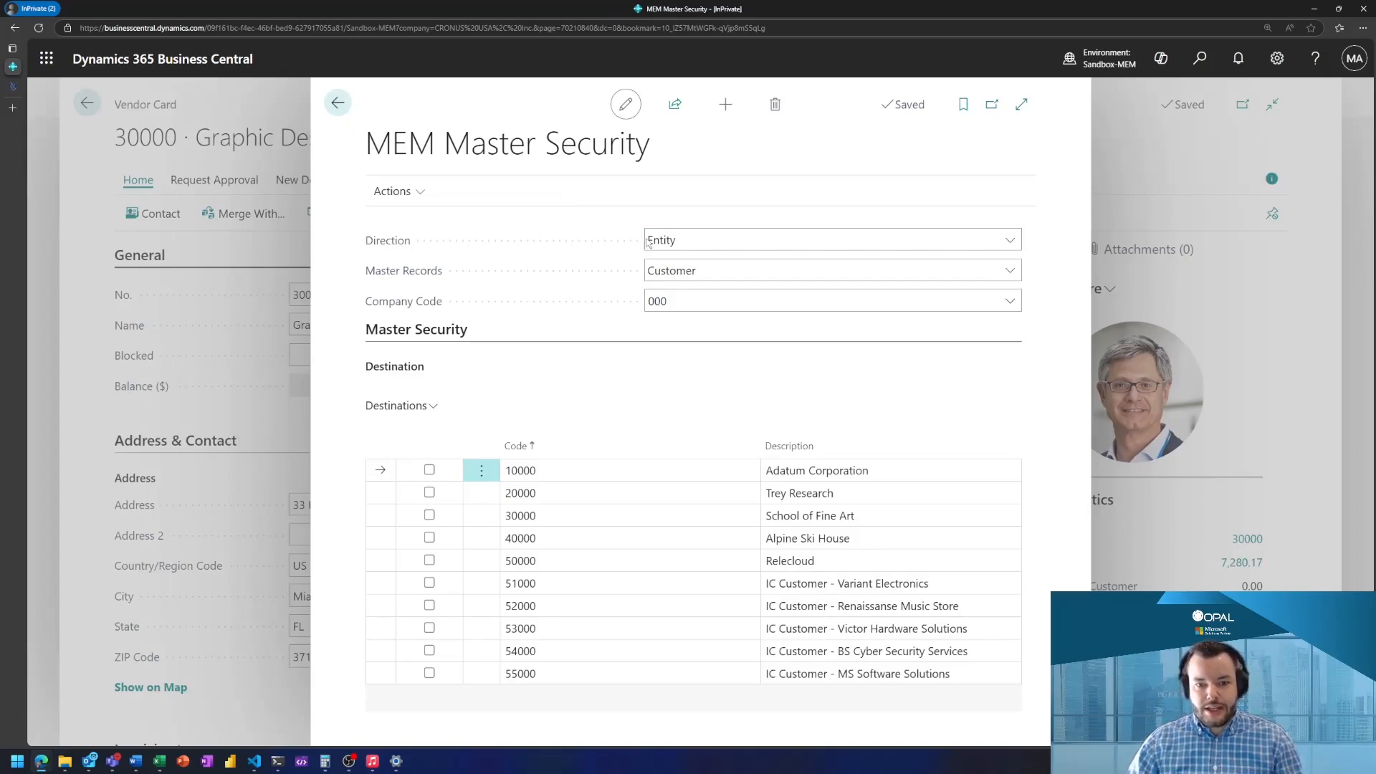
Step: Set Master Records to Vendor, and check the available actions for marking and unmarking all records
click(747, 270)
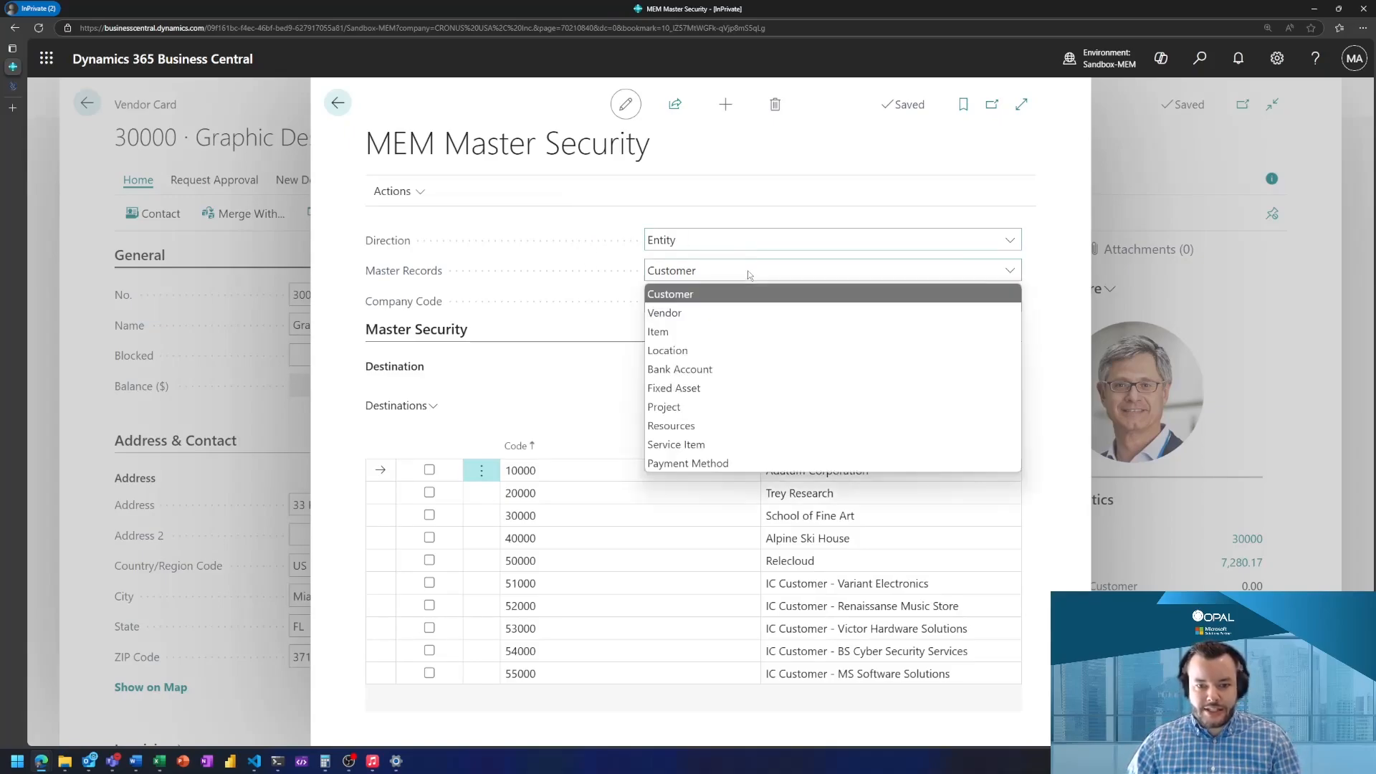
click(745, 305)
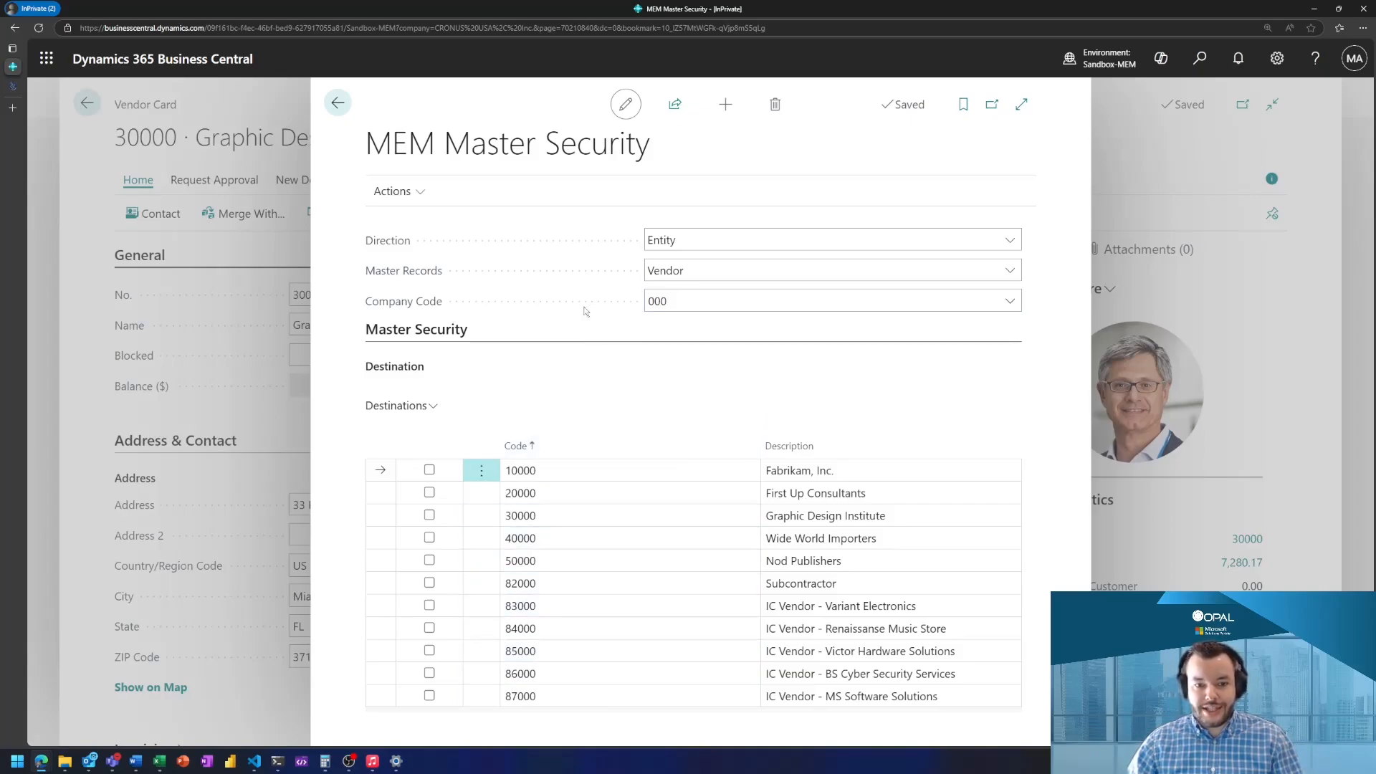
click(394, 191)
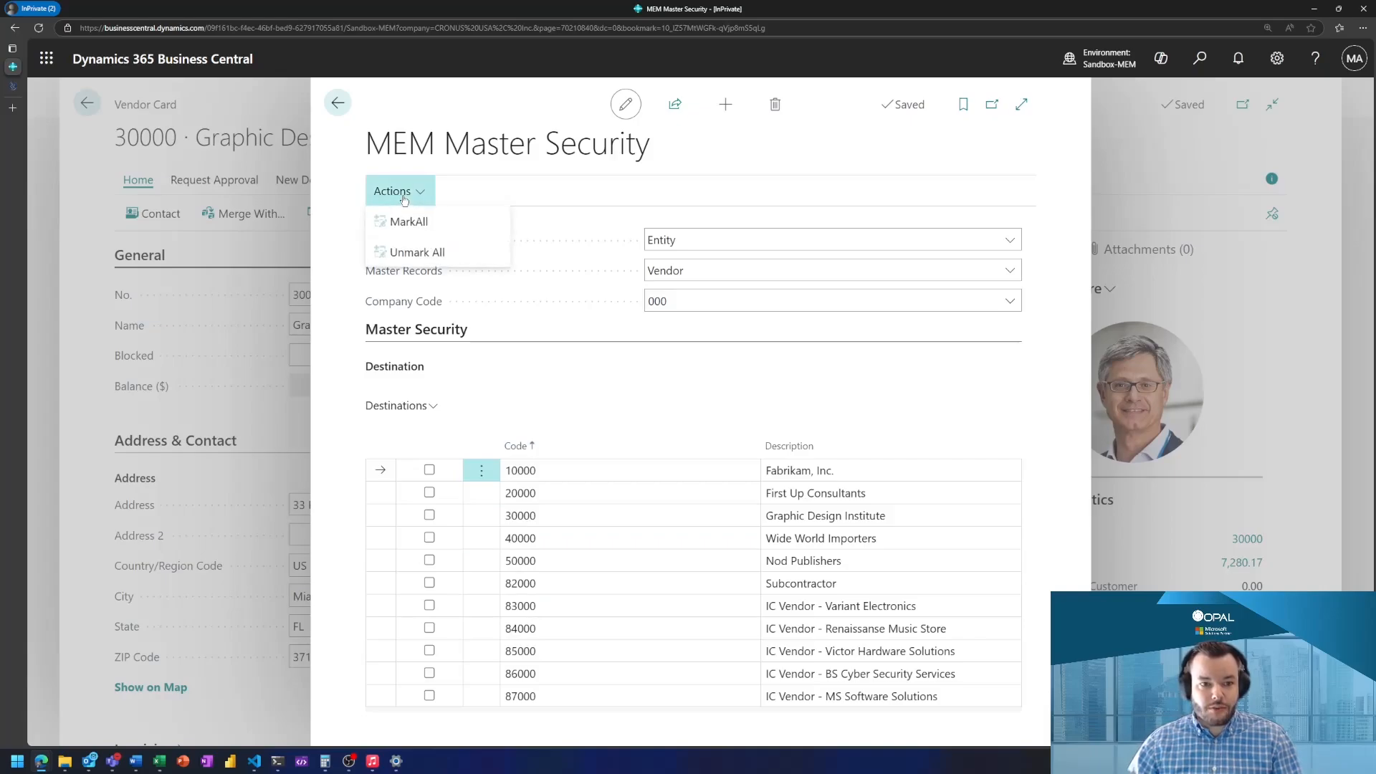
click(533, 268)
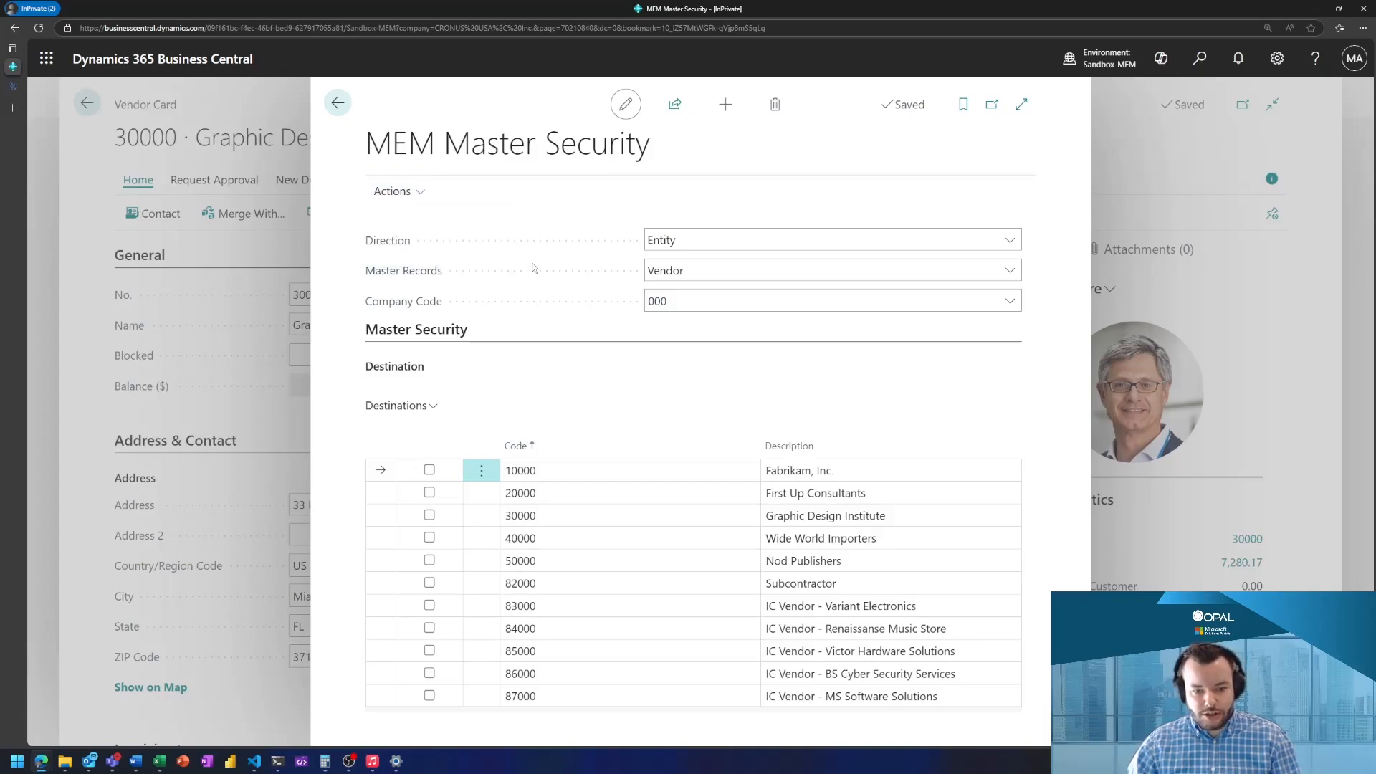
Step: Mark vendors 82000, 50000, 40000 and 30000 in the Master Security list for company code 000
click(429, 582)
click(430, 561)
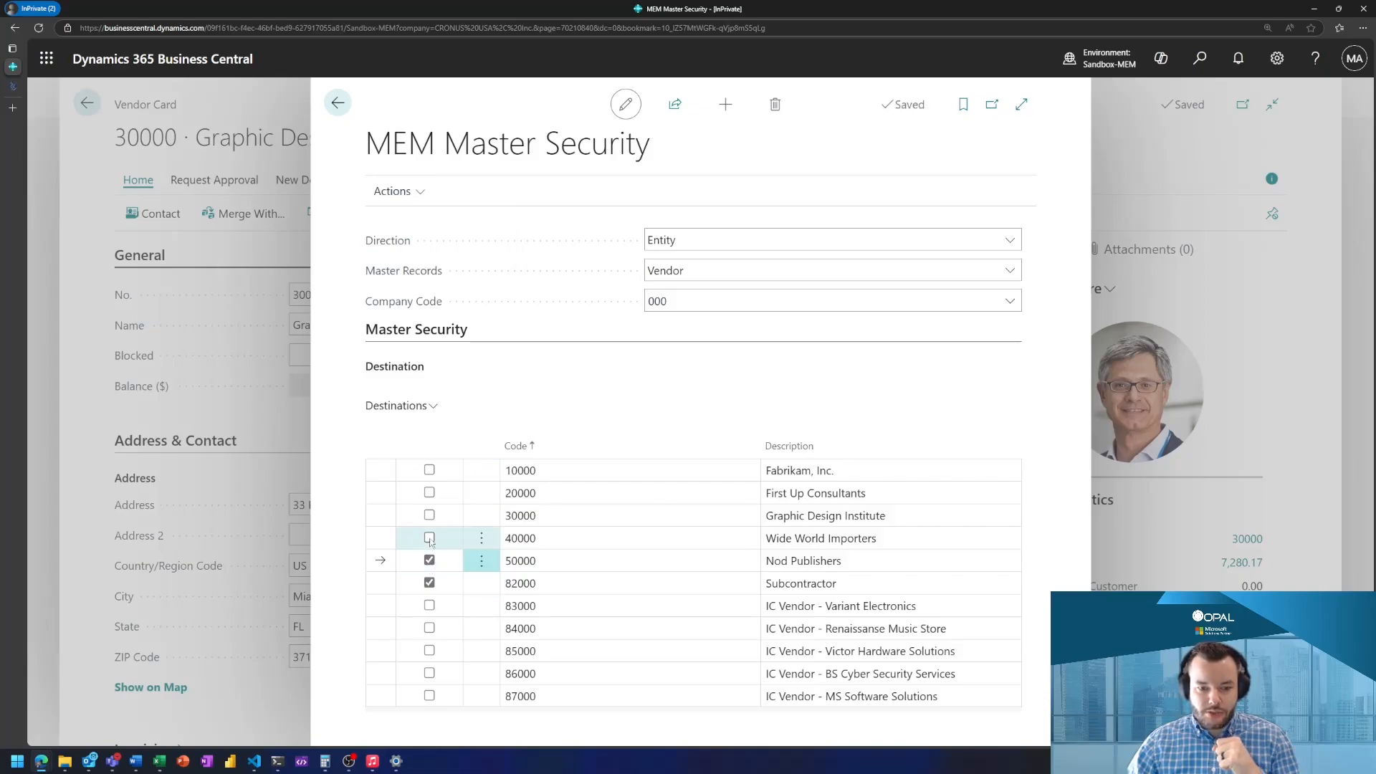
click(429, 538)
click(430, 516)
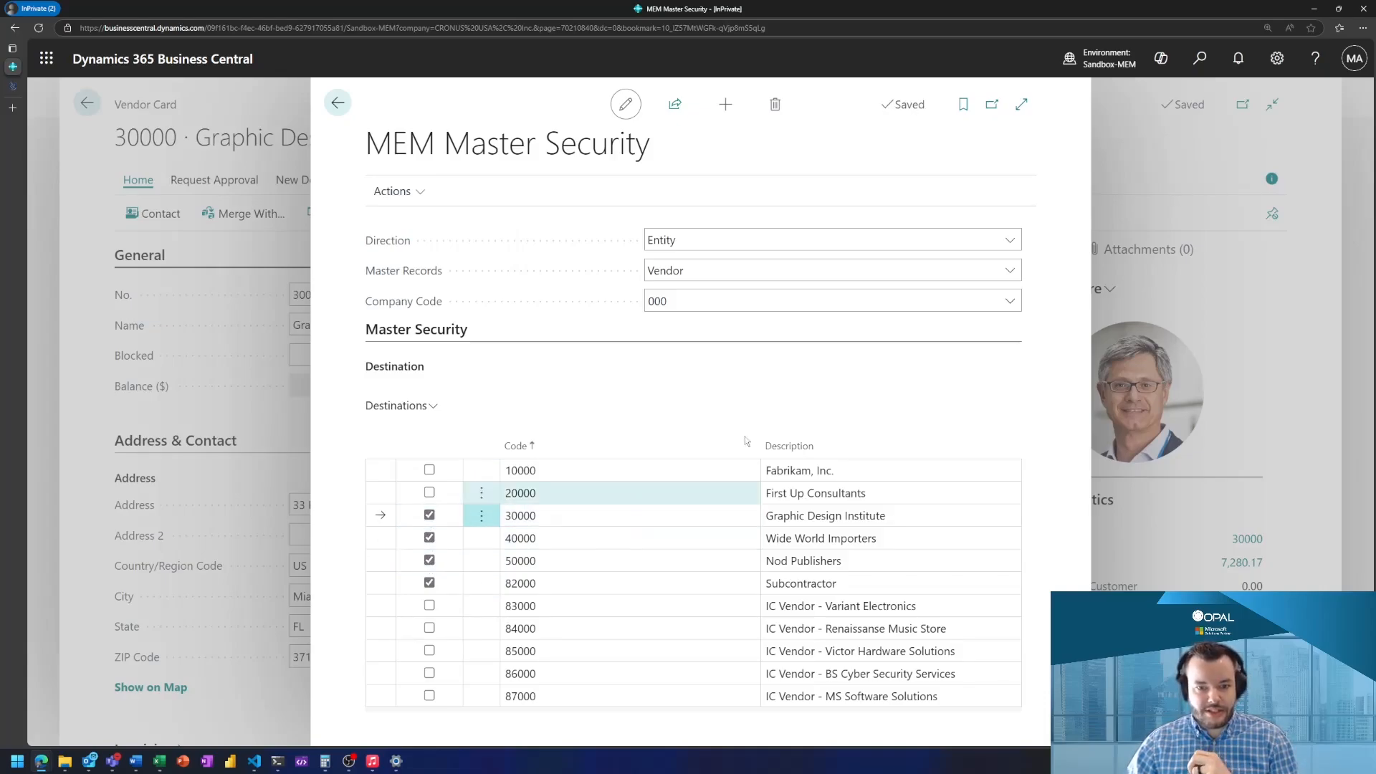
Step: Select company code 100 and mark vendors 10000, 20000, 30000 and 40000 for it in the Master Security list
click(1007, 302)
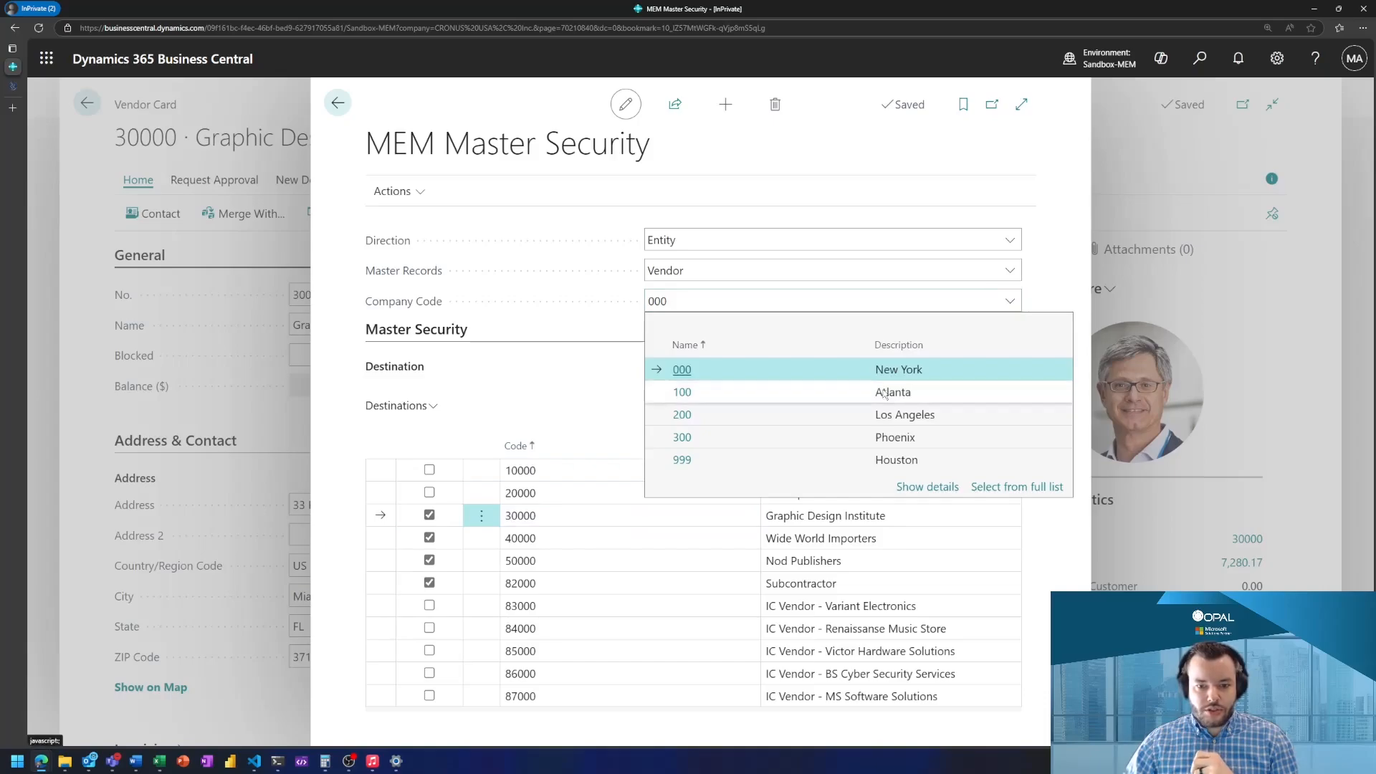
click(887, 393)
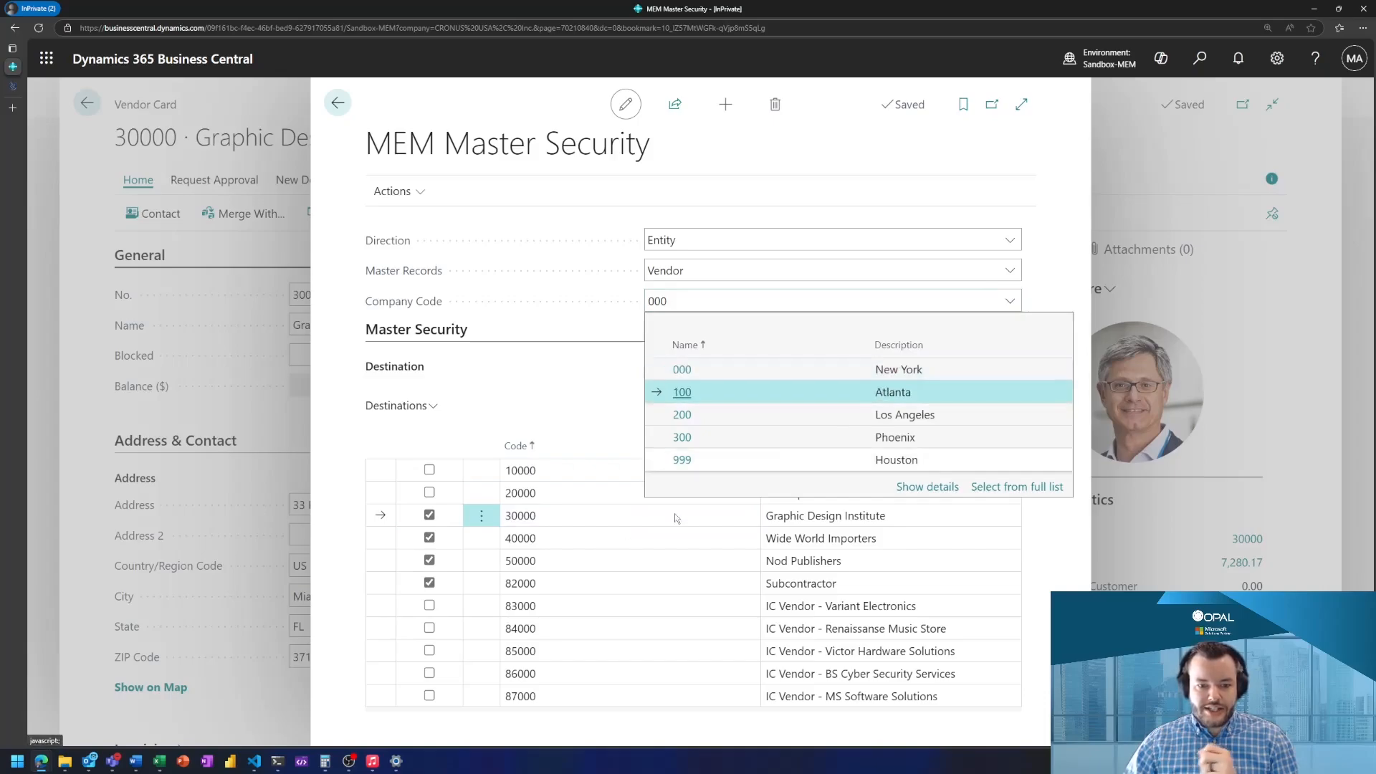
click(430, 471)
click(429, 514)
click(430, 537)
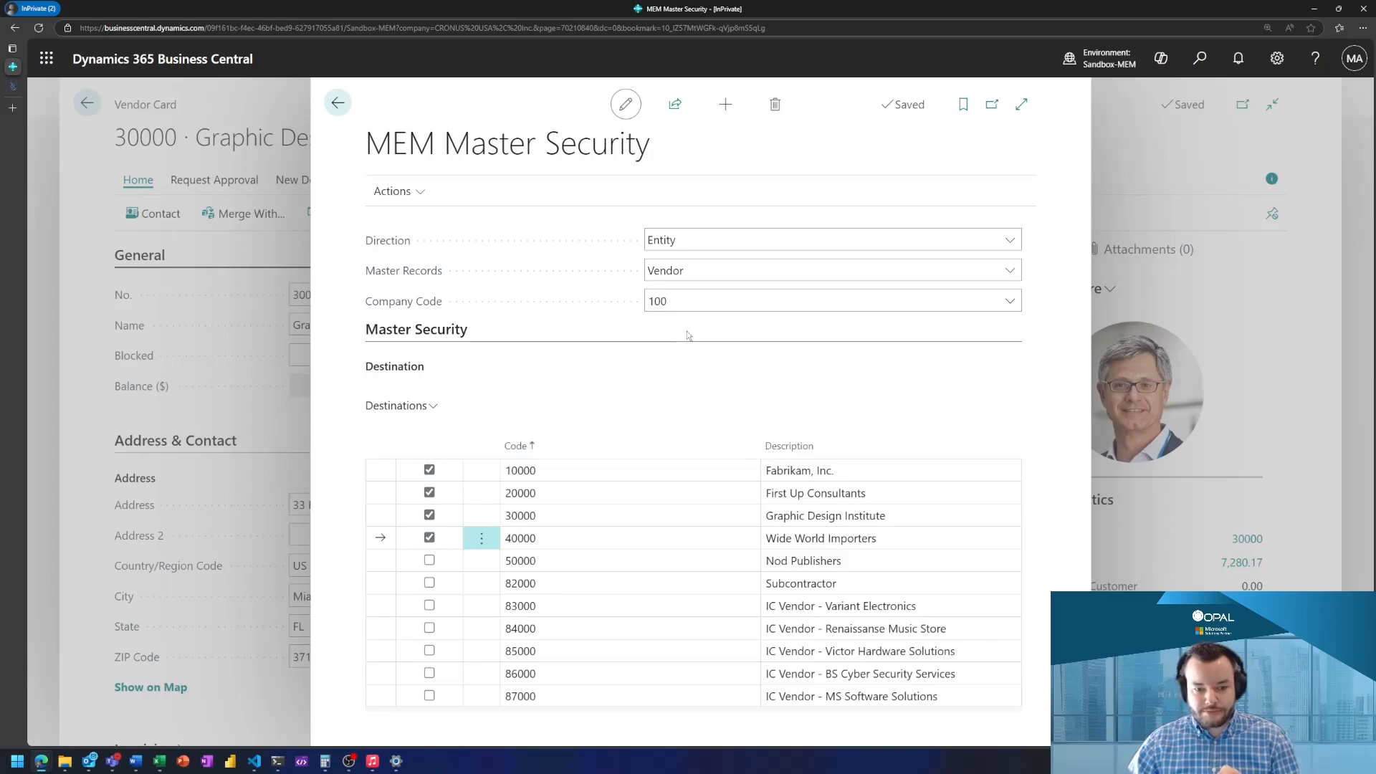
Step: Switch the Master Security direction to Master and choose vendor 10000, keeping Vendor as the master record type
click(755, 239)
click(747, 280)
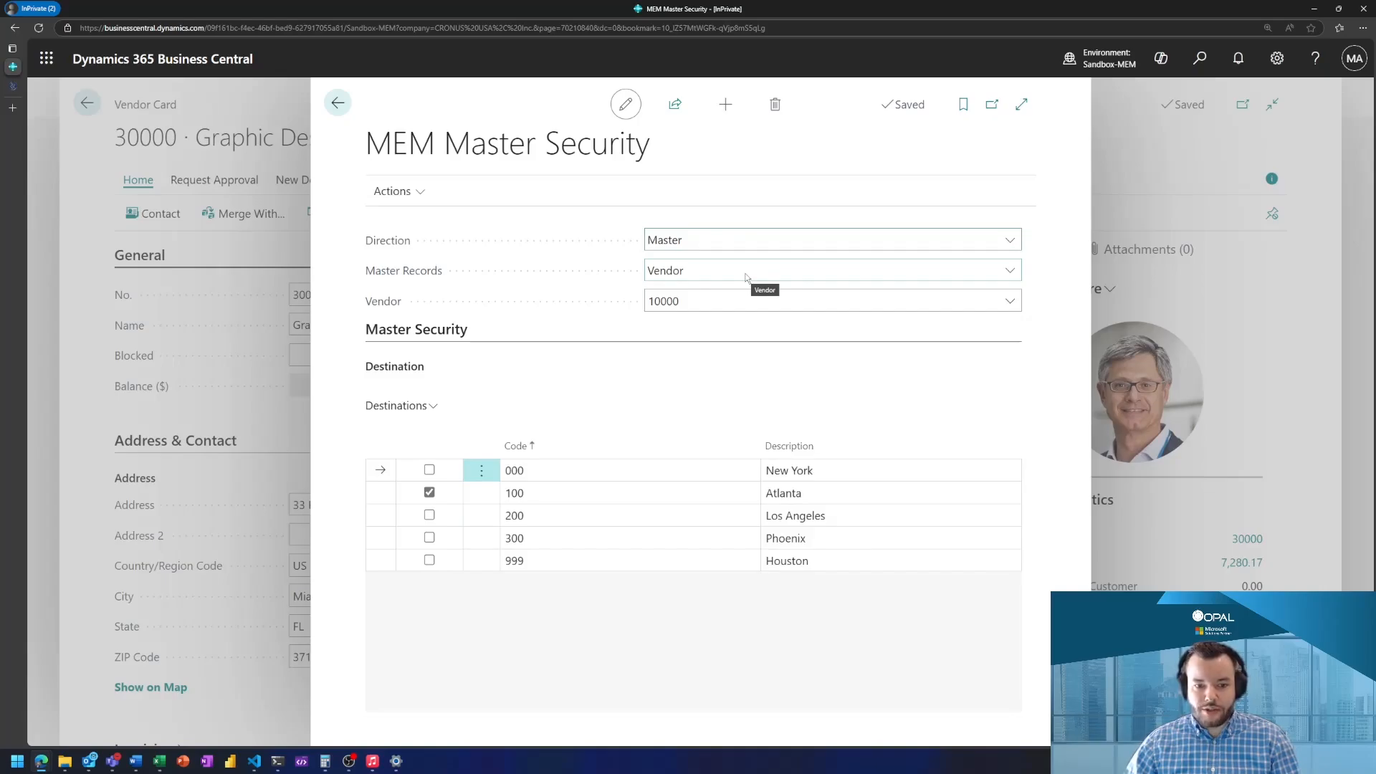
click(729, 268)
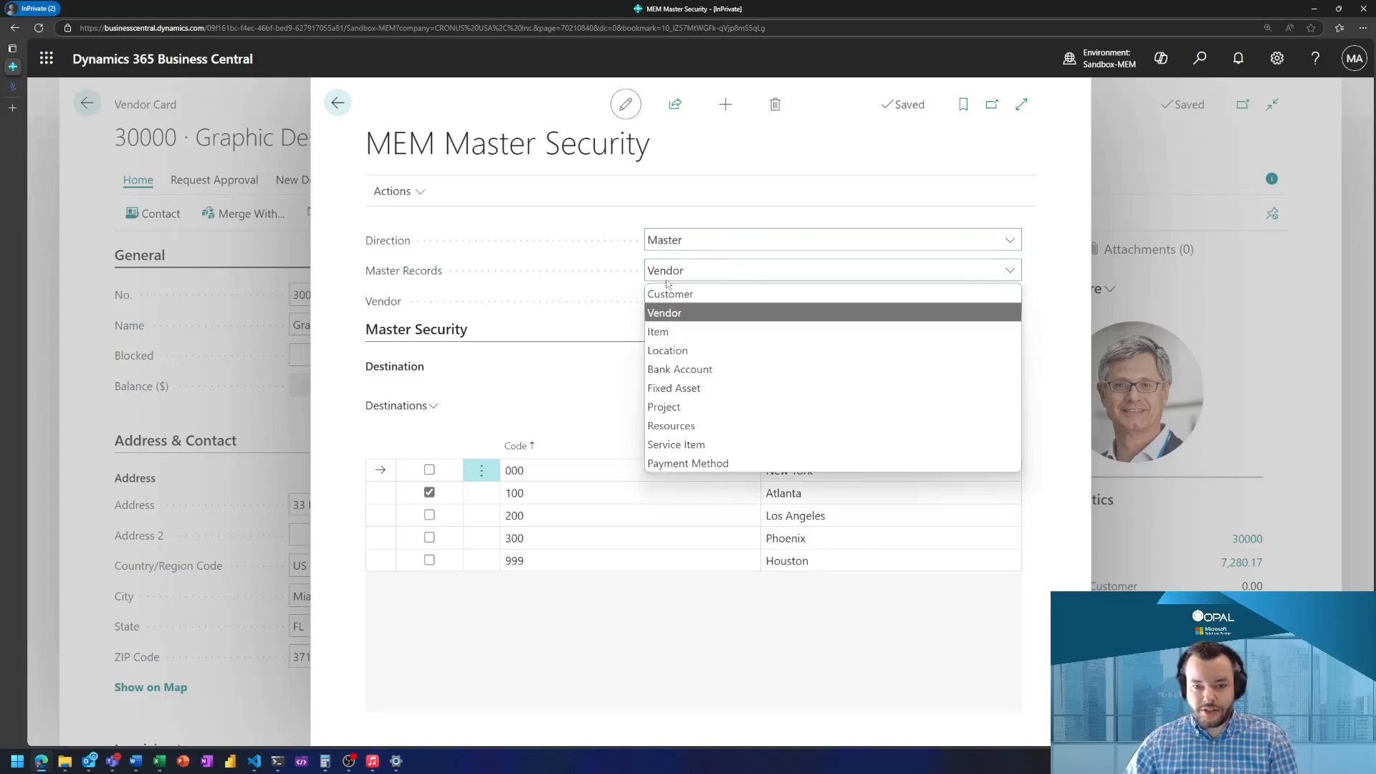
click(613, 290)
click(694, 301)
click(1010, 301)
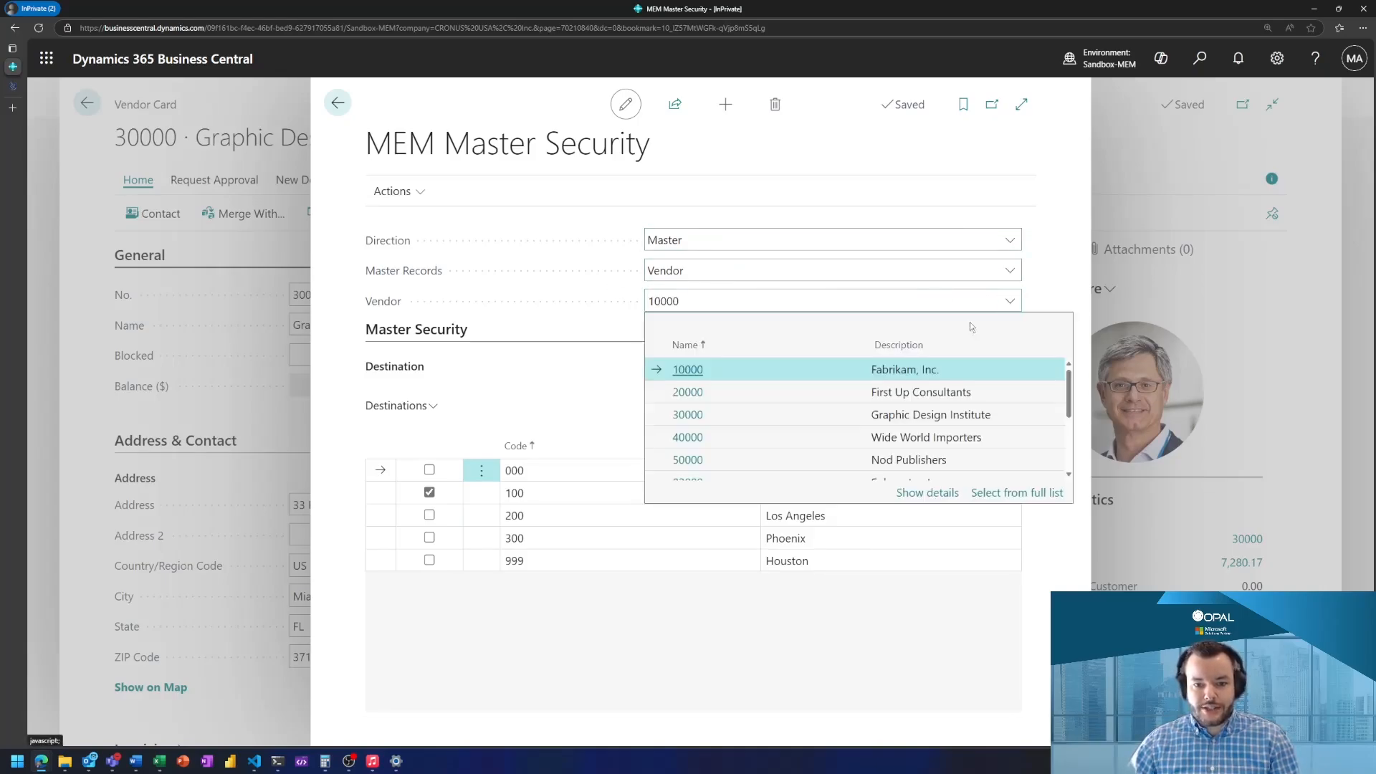
click(938, 372)
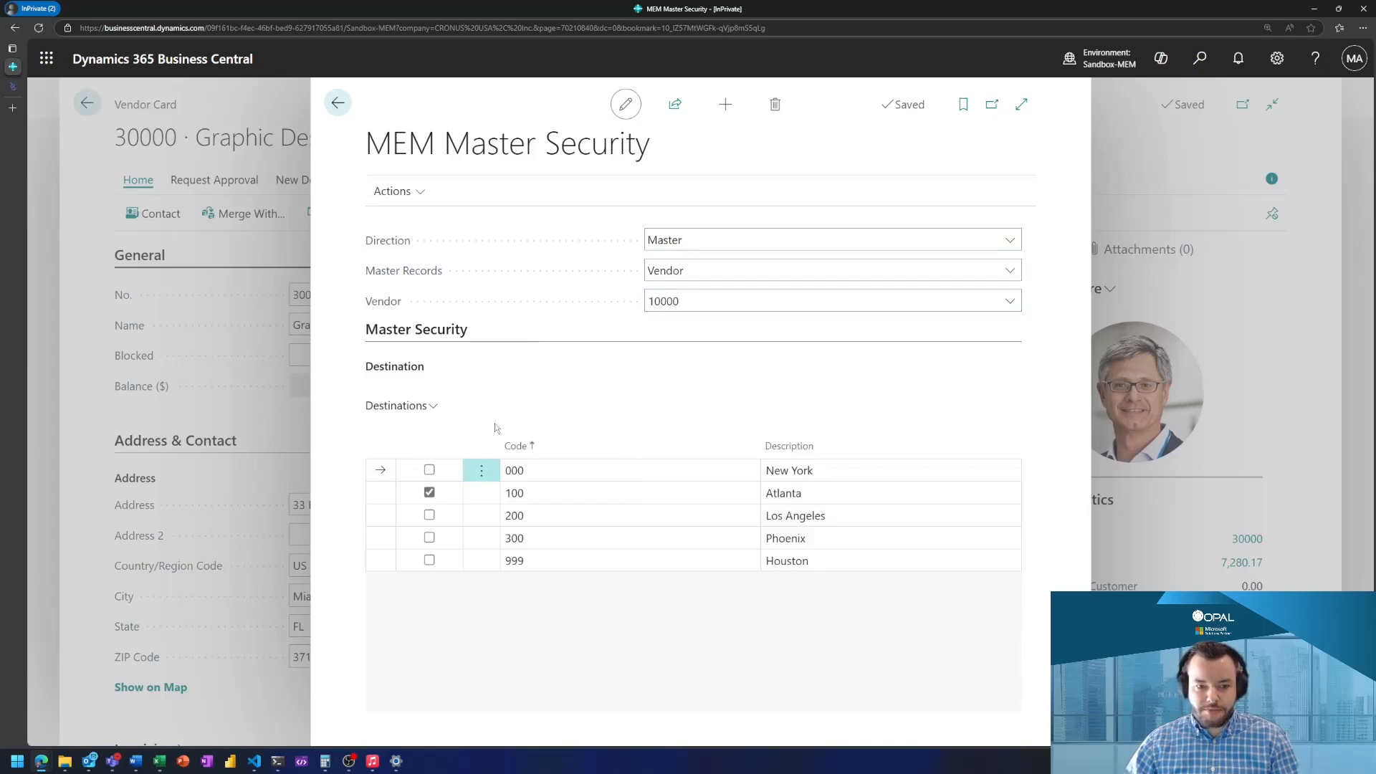
Step: Mark entities 200, 300 and 999 as destinations for vendor 10000
click(430, 515)
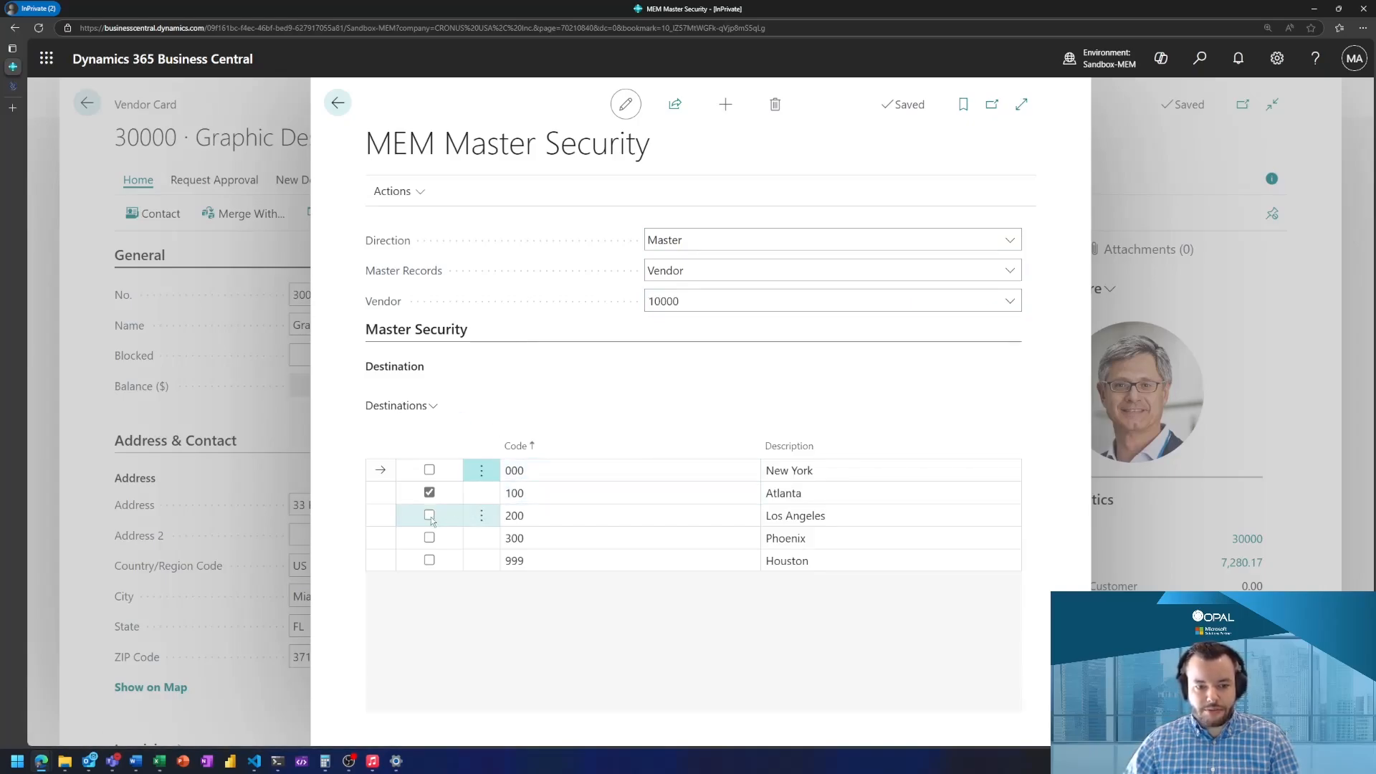
click(429, 537)
click(429, 560)
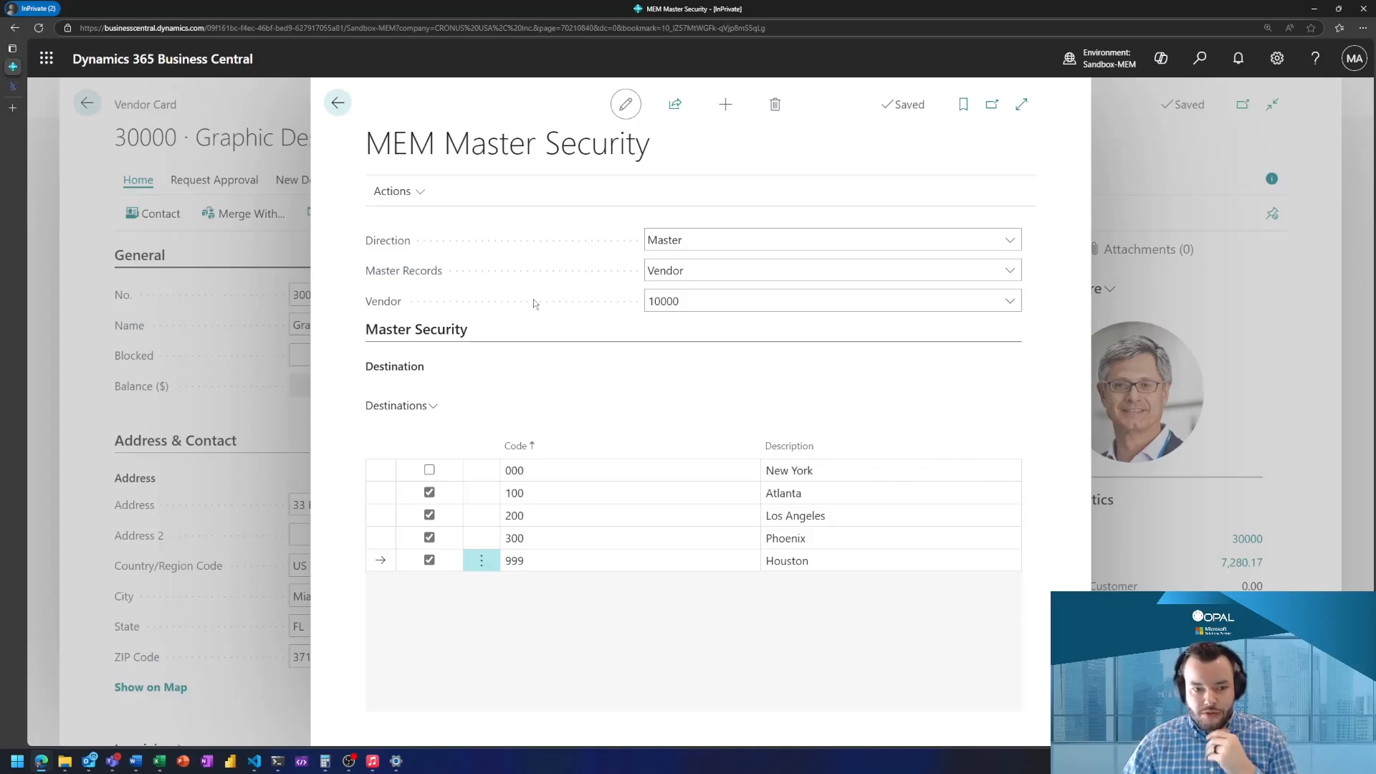
Step: Leave Master Security and the vendor pages, and open the DEFAULT general journal batch
click(337, 102)
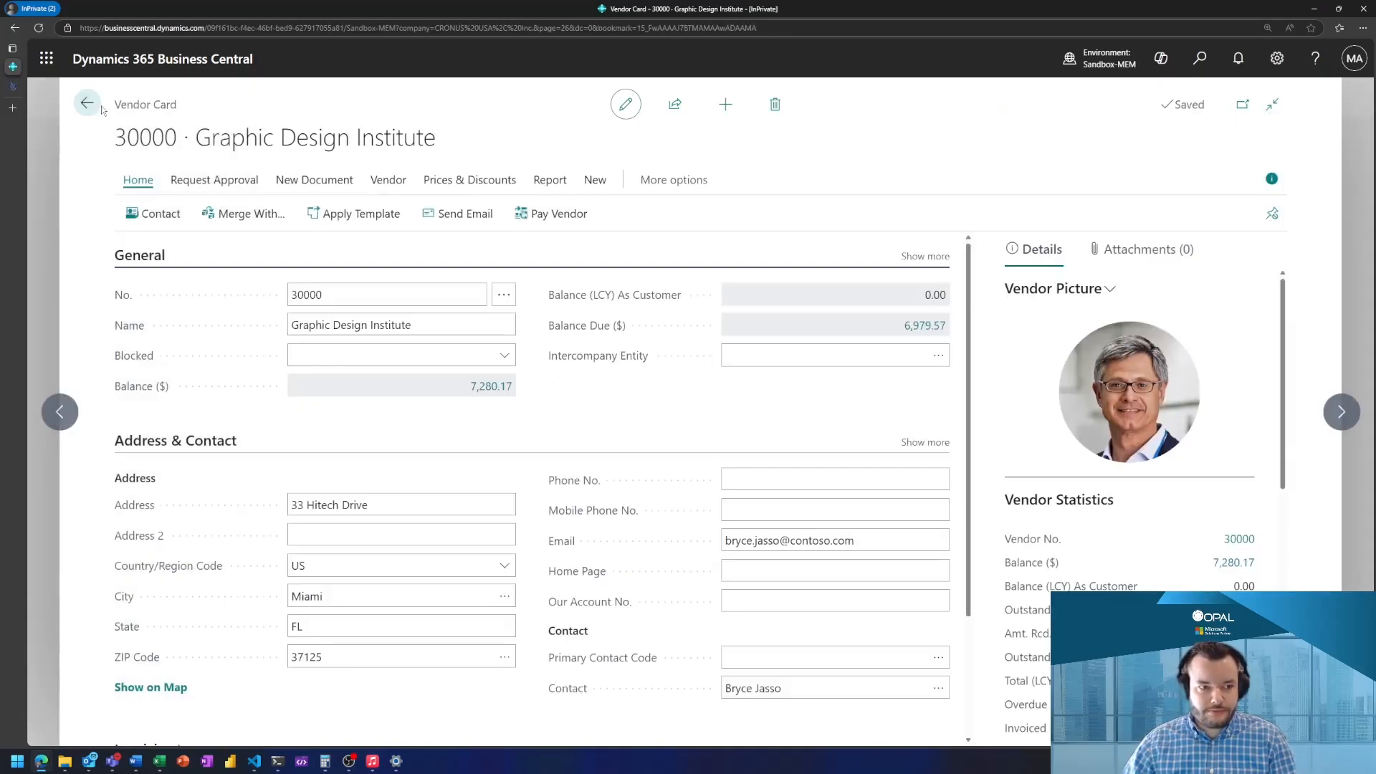
click(92, 106)
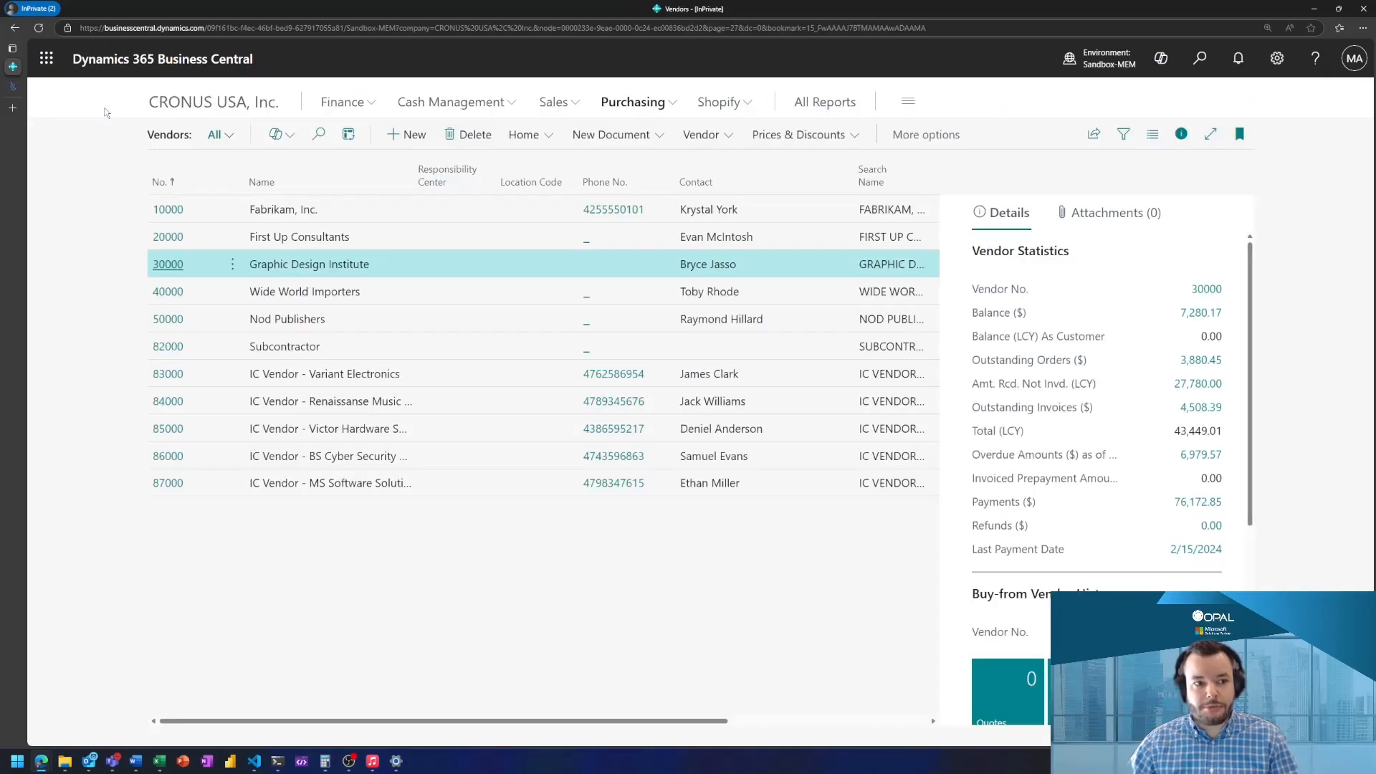
click(213, 108)
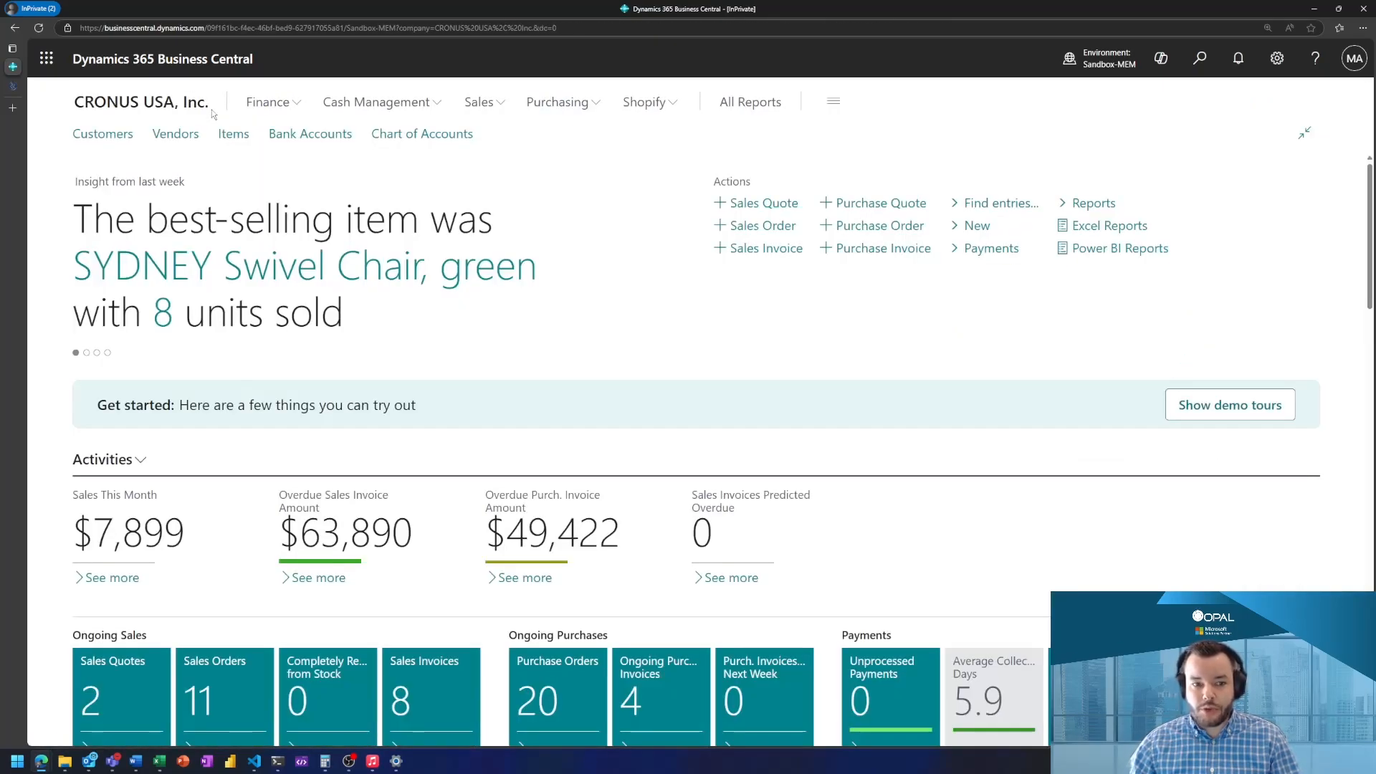
click(268, 102)
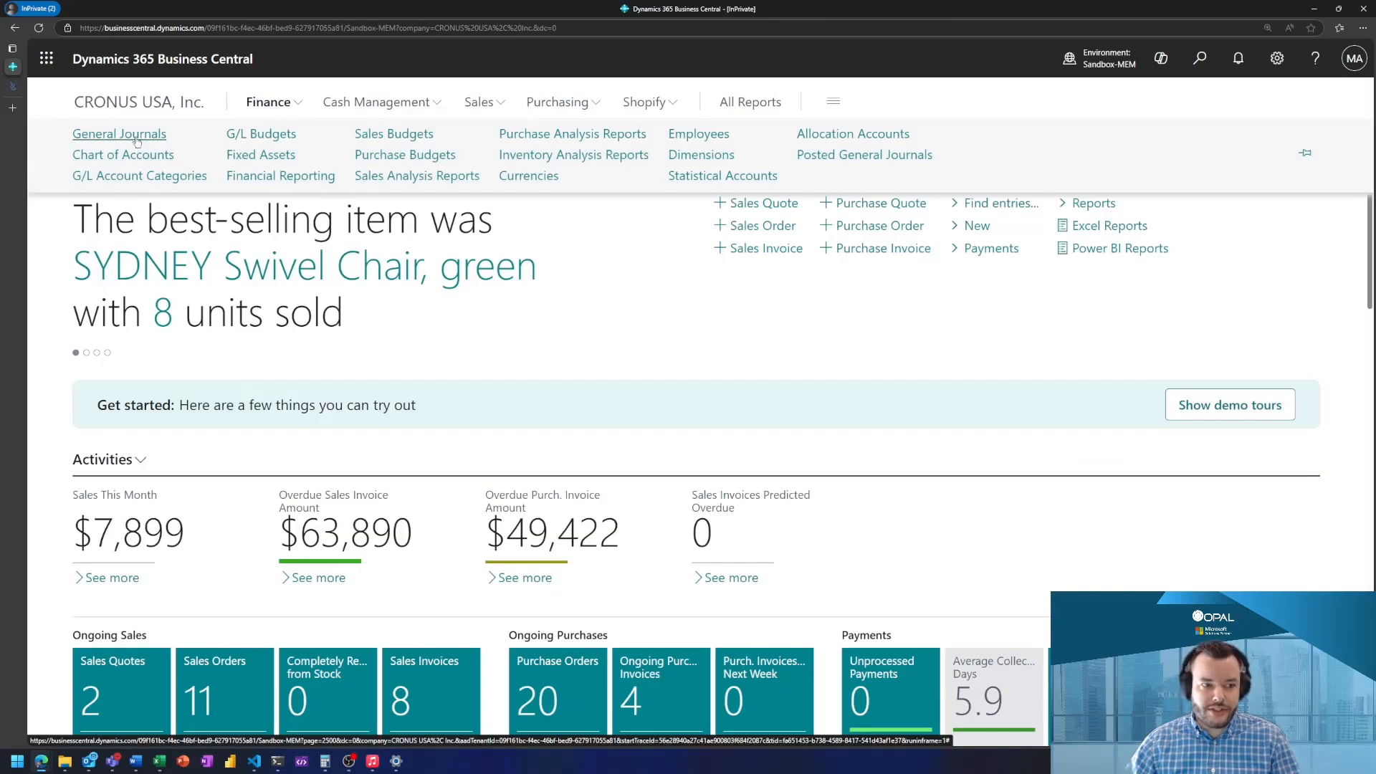
click(135, 137)
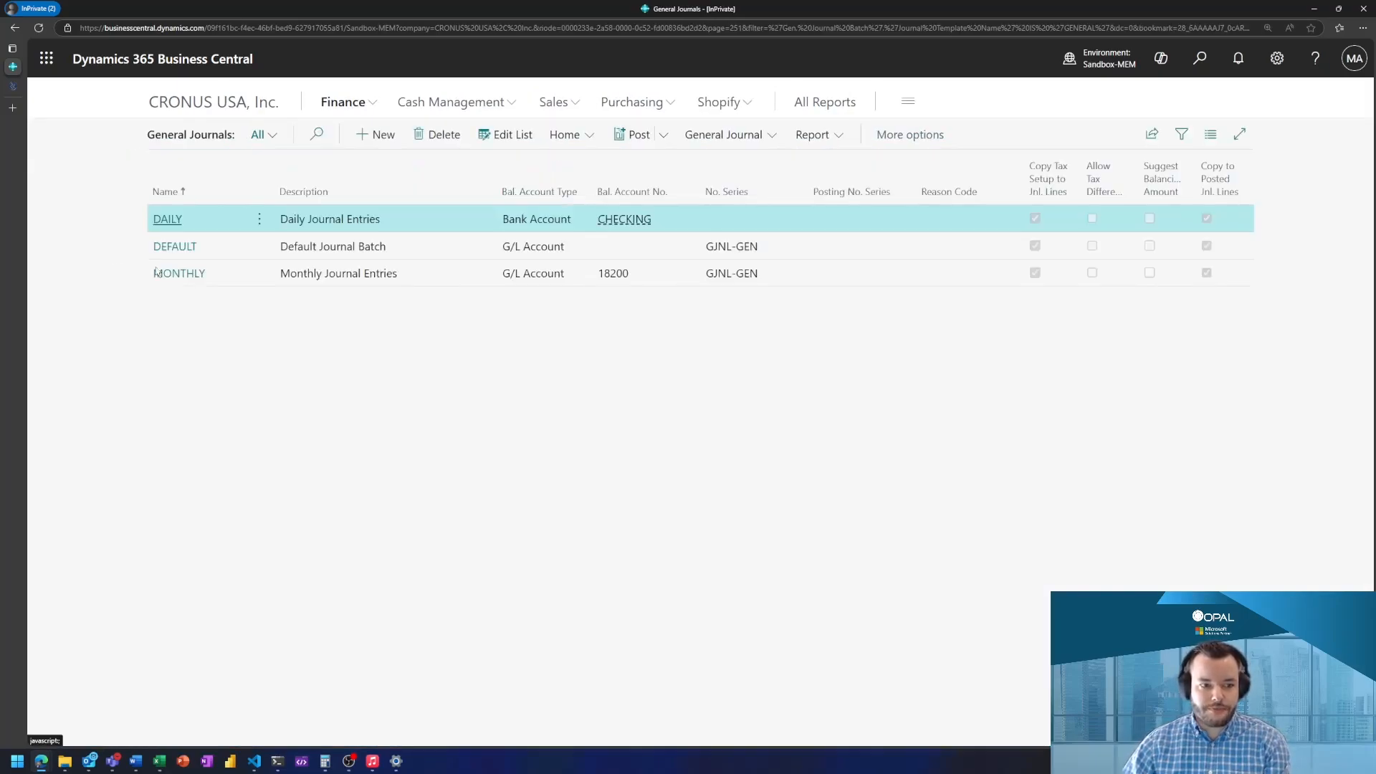
click(183, 247)
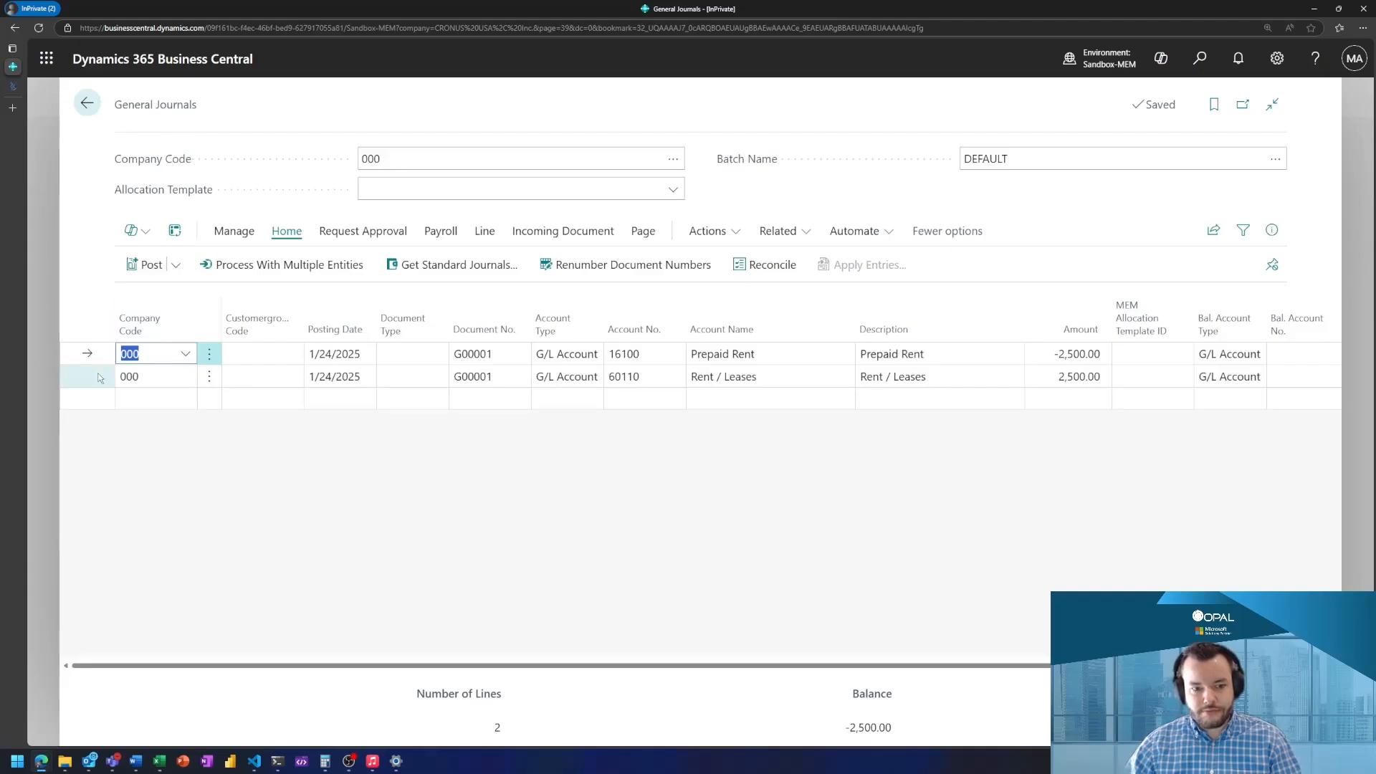
Step: Examine the journal's two lines and the company codes available in its header, leaving the header code unchanged
click(101, 378)
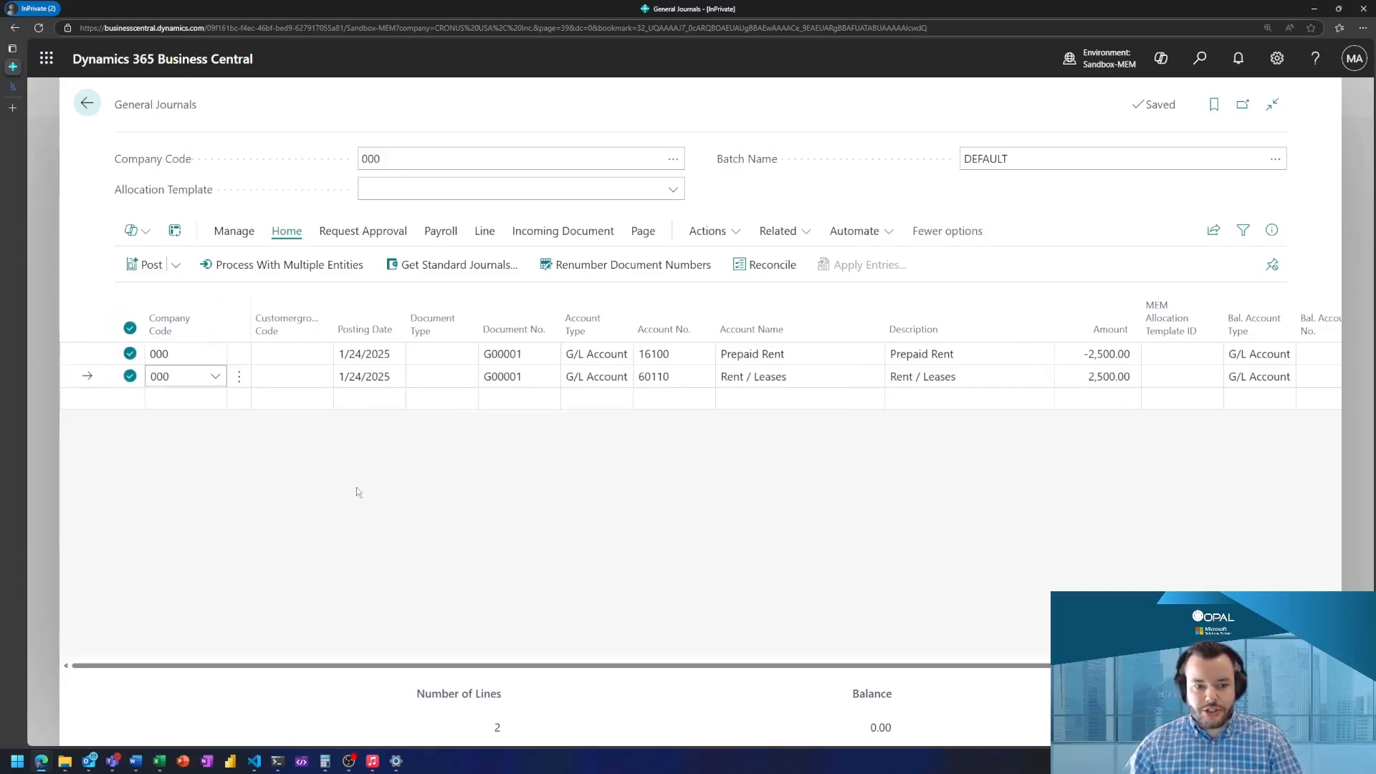
click(73, 358)
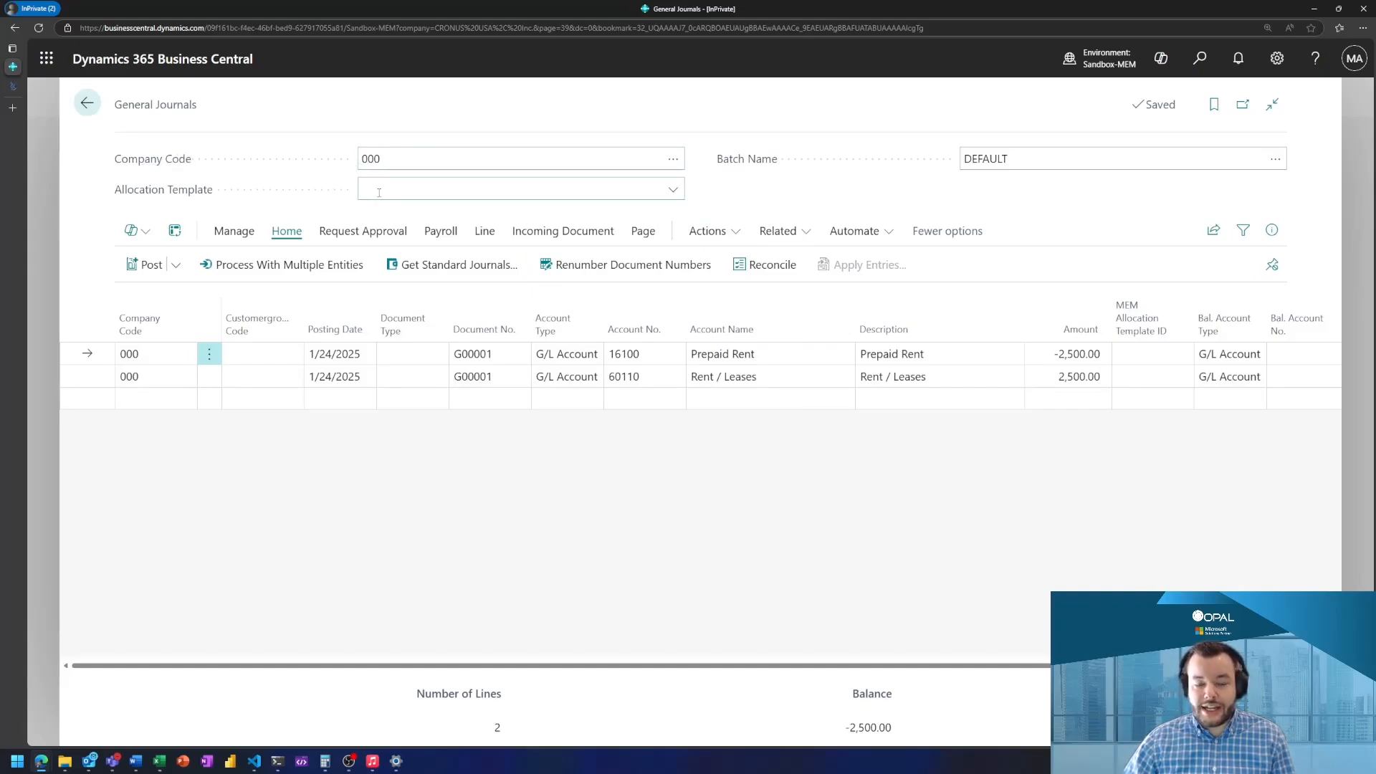
click(412, 160)
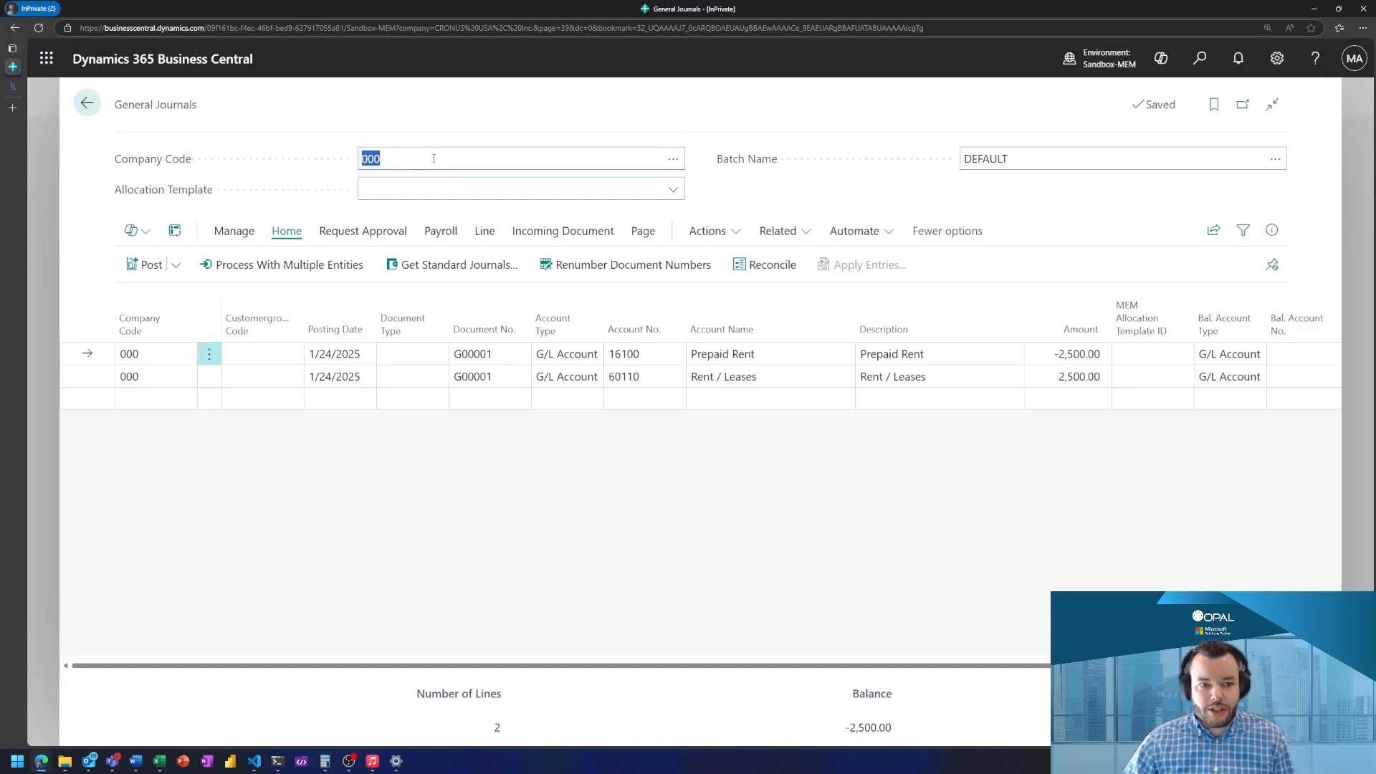
click(675, 161)
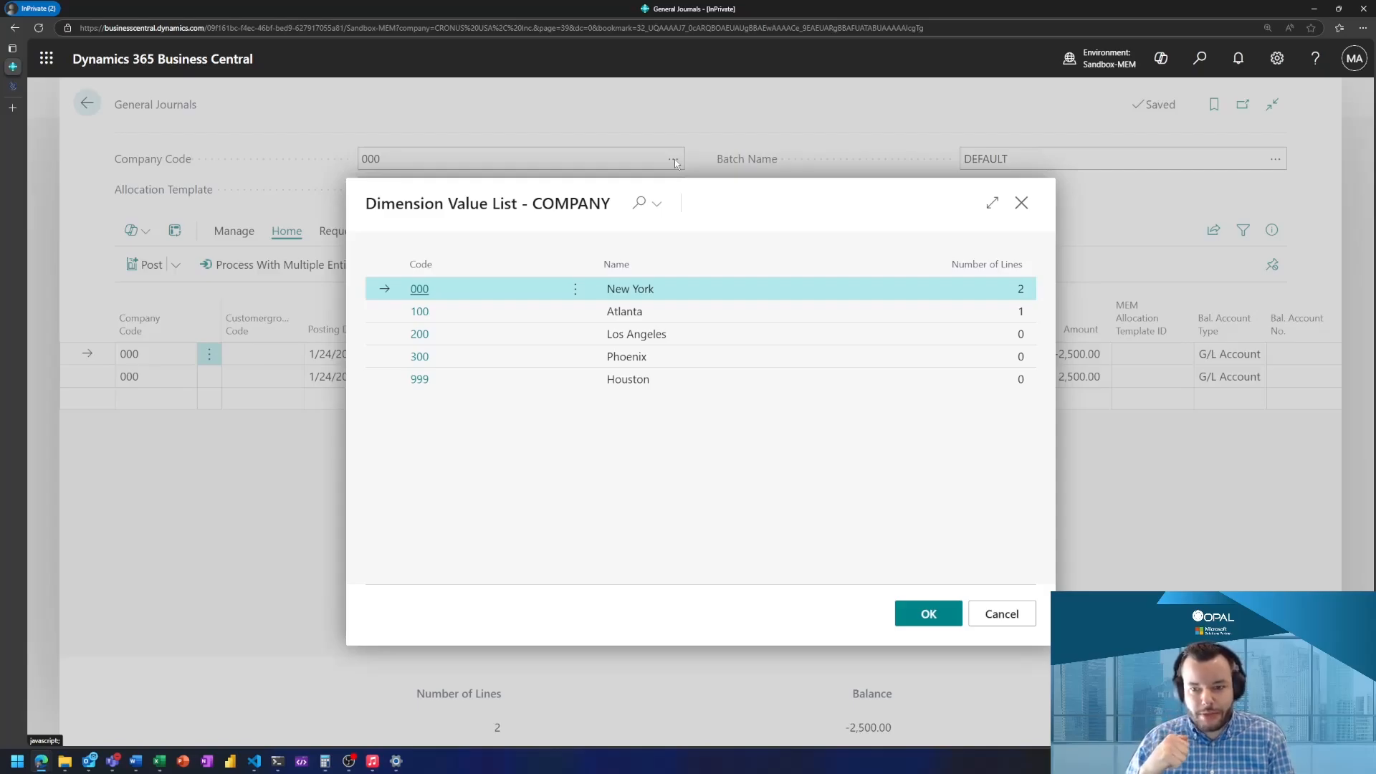
click(1003, 617)
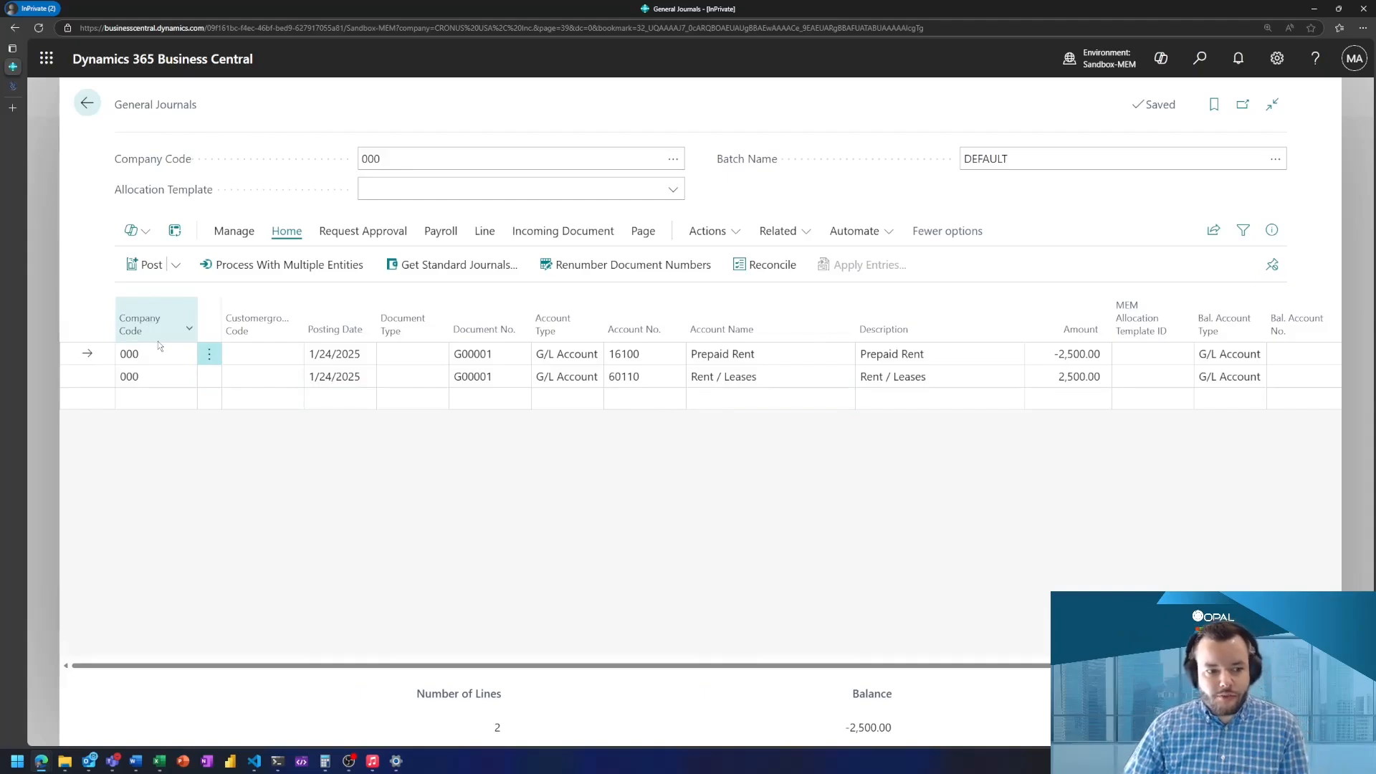
Step: Check the company code on both journal lines, preview the posting with its G/L entries, and return to the journal
mouse_move(160, 346)
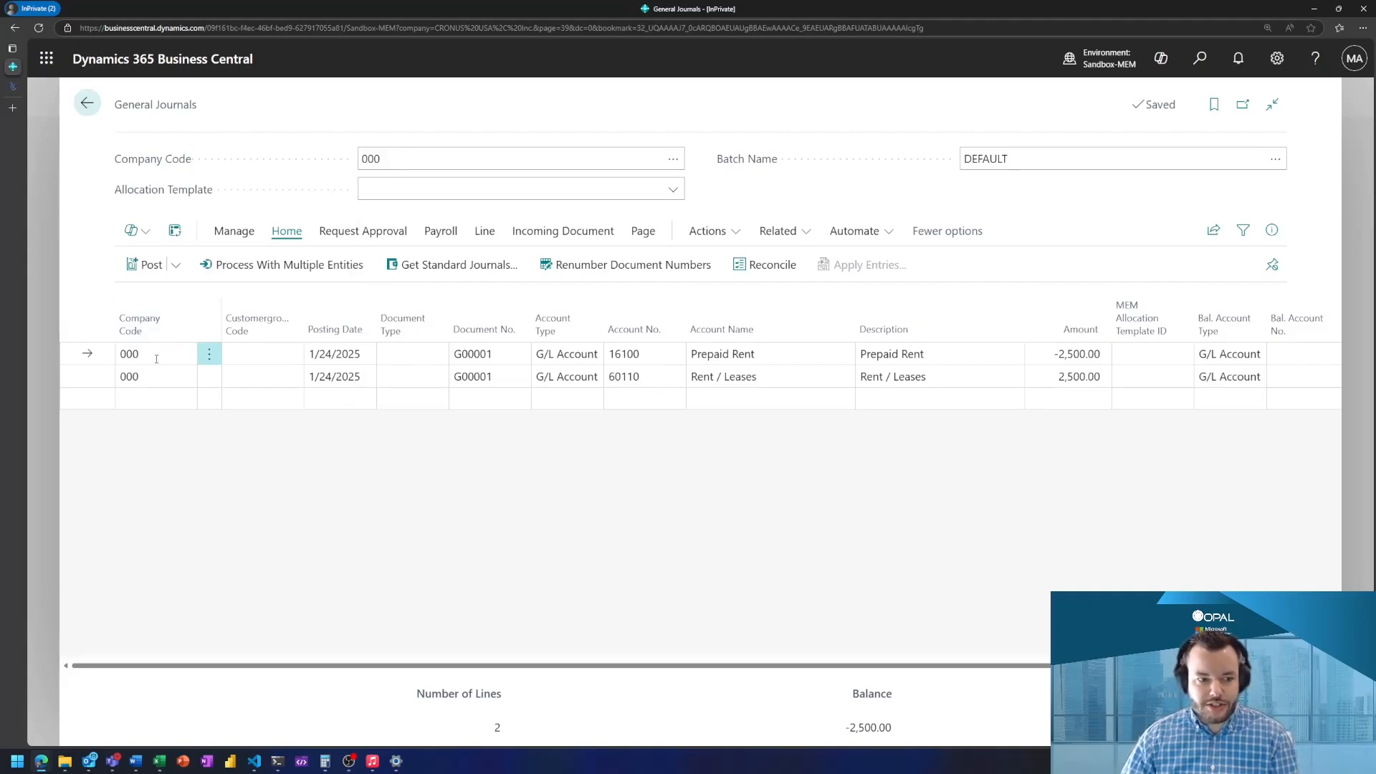
click(157, 356)
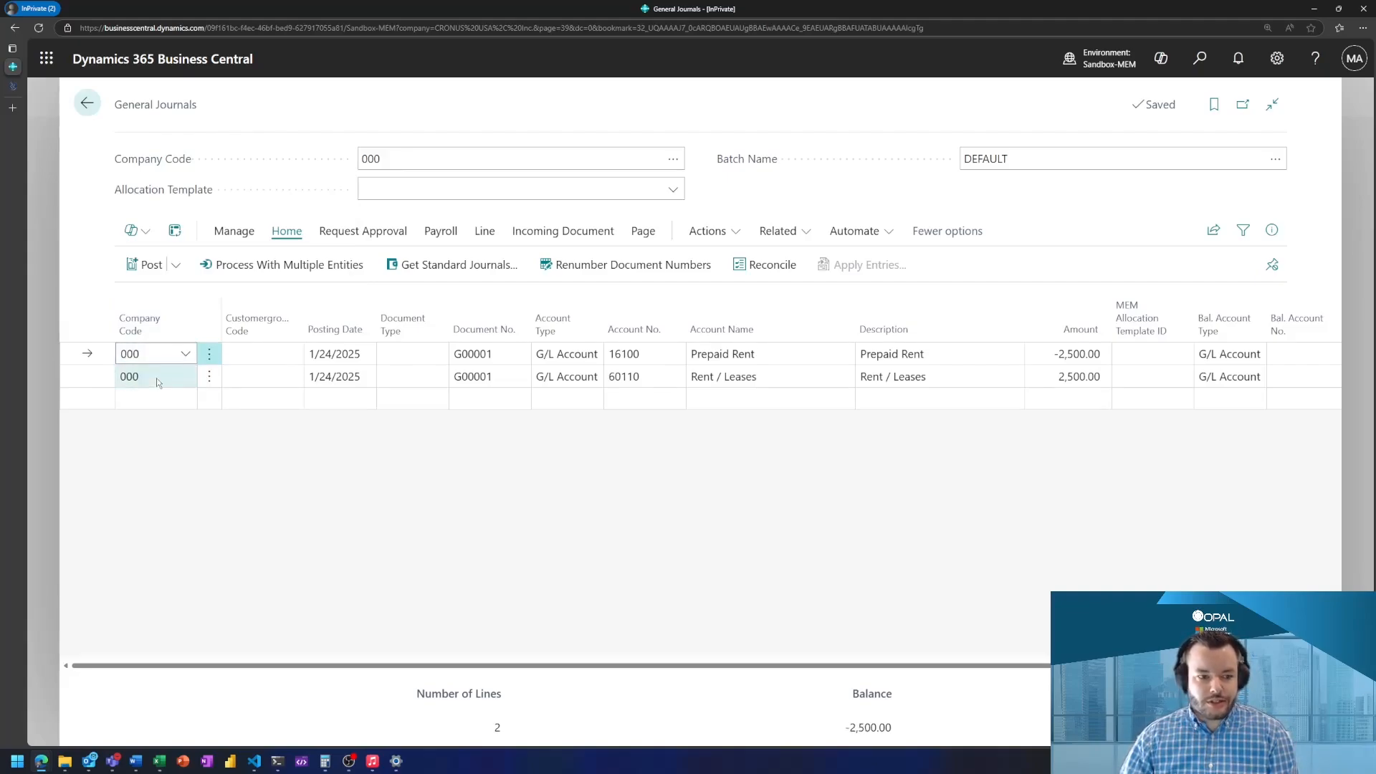
click(156, 377)
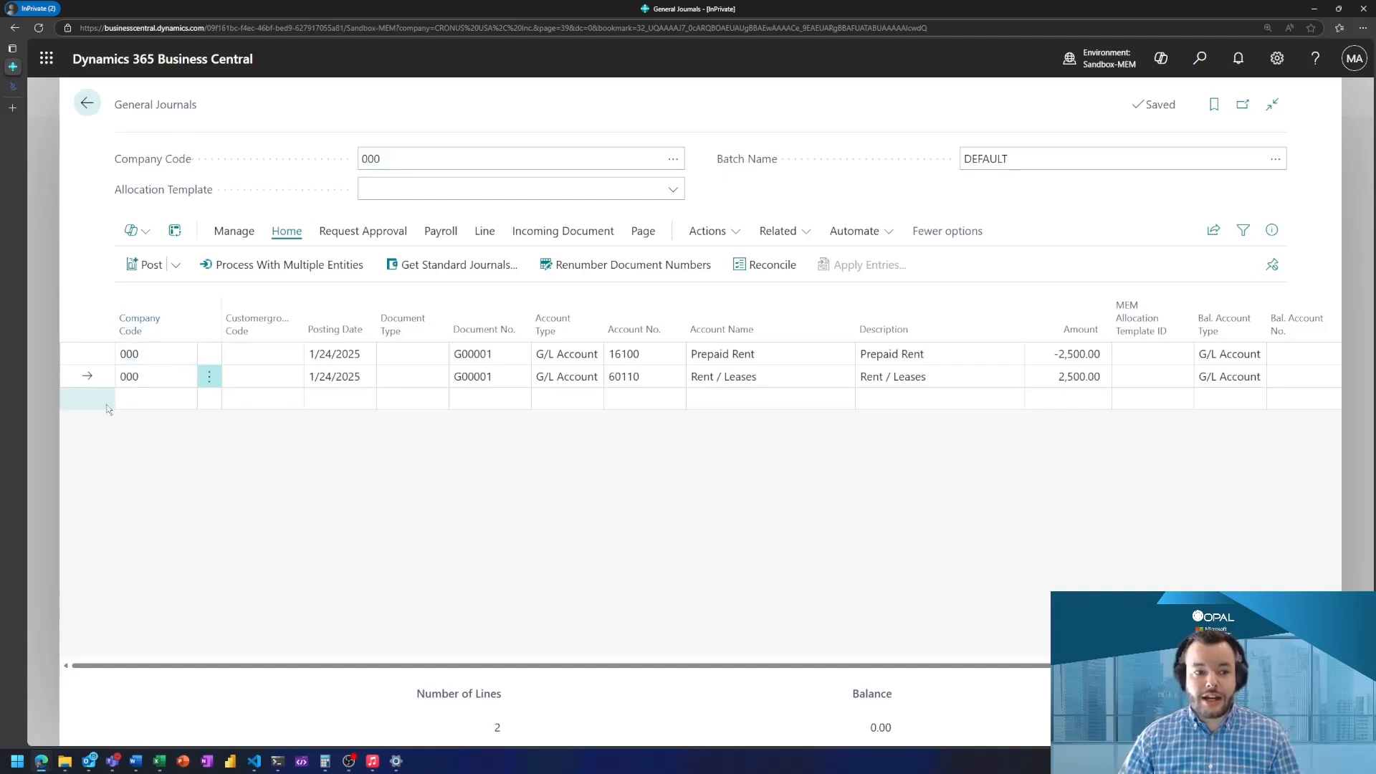
click(176, 269)
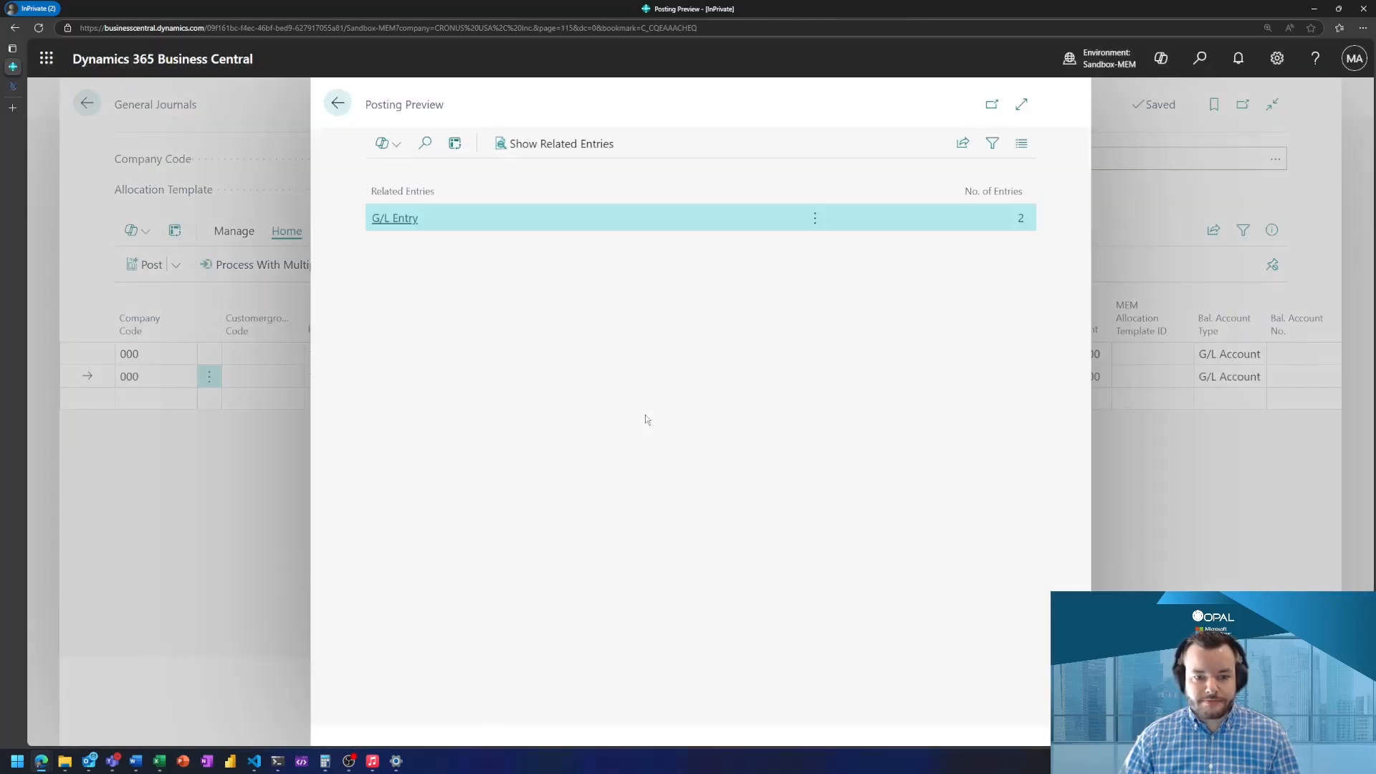
click(391, 218)
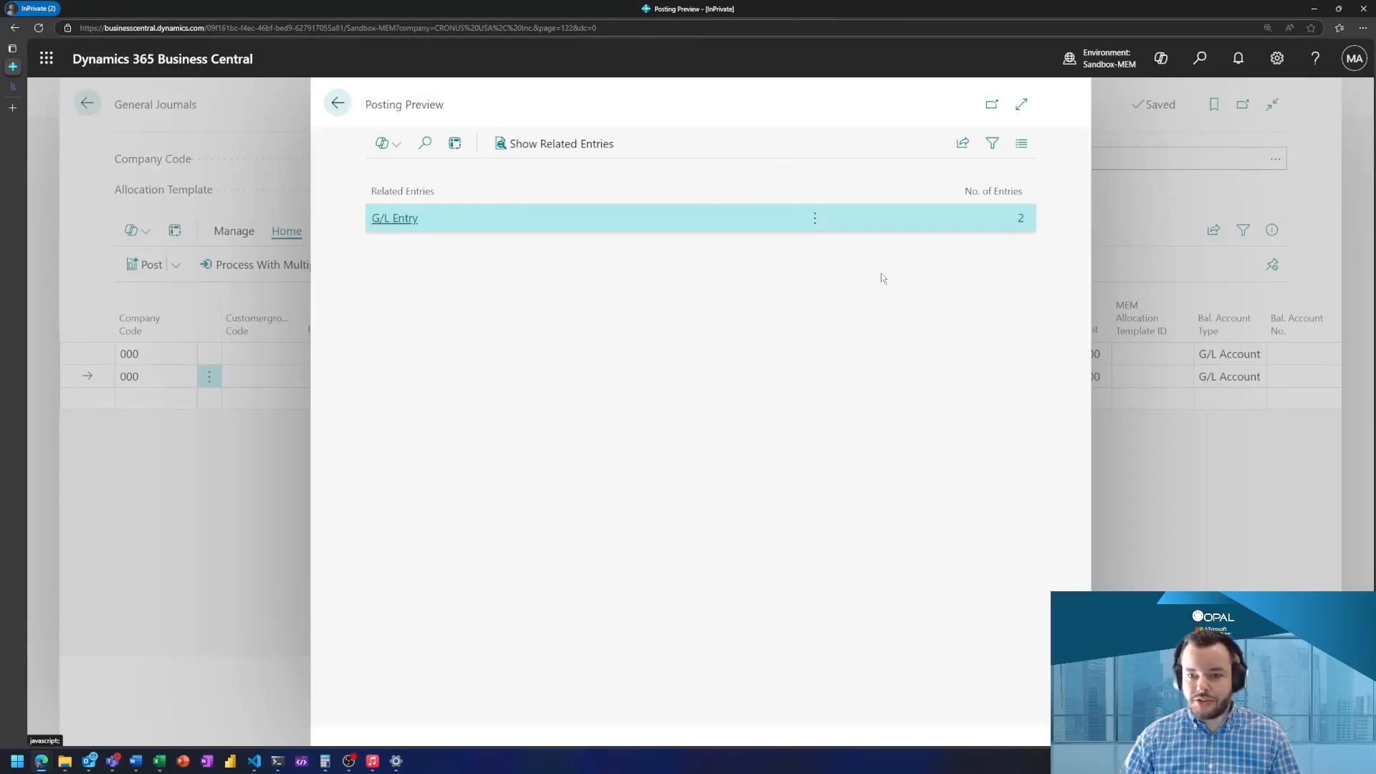
click(889, 219)
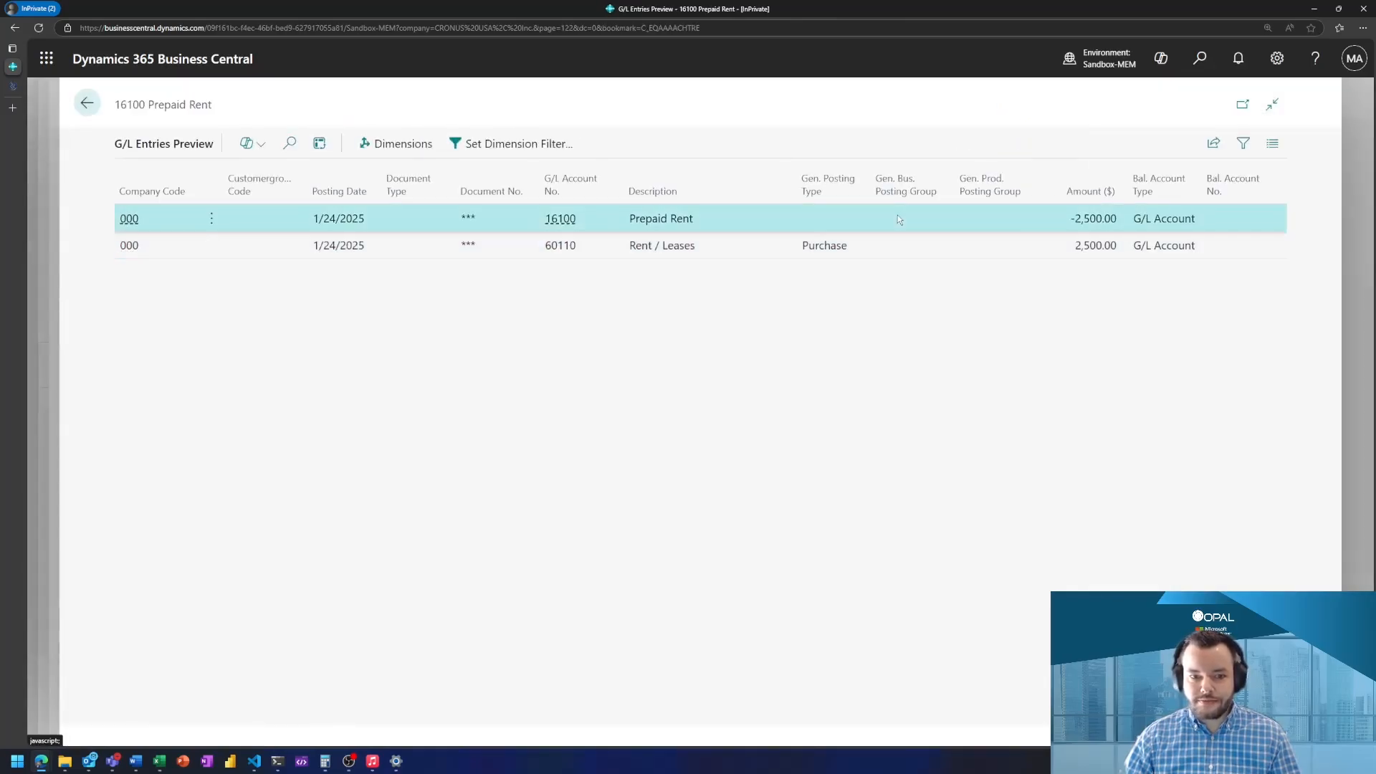
click(883, 245)
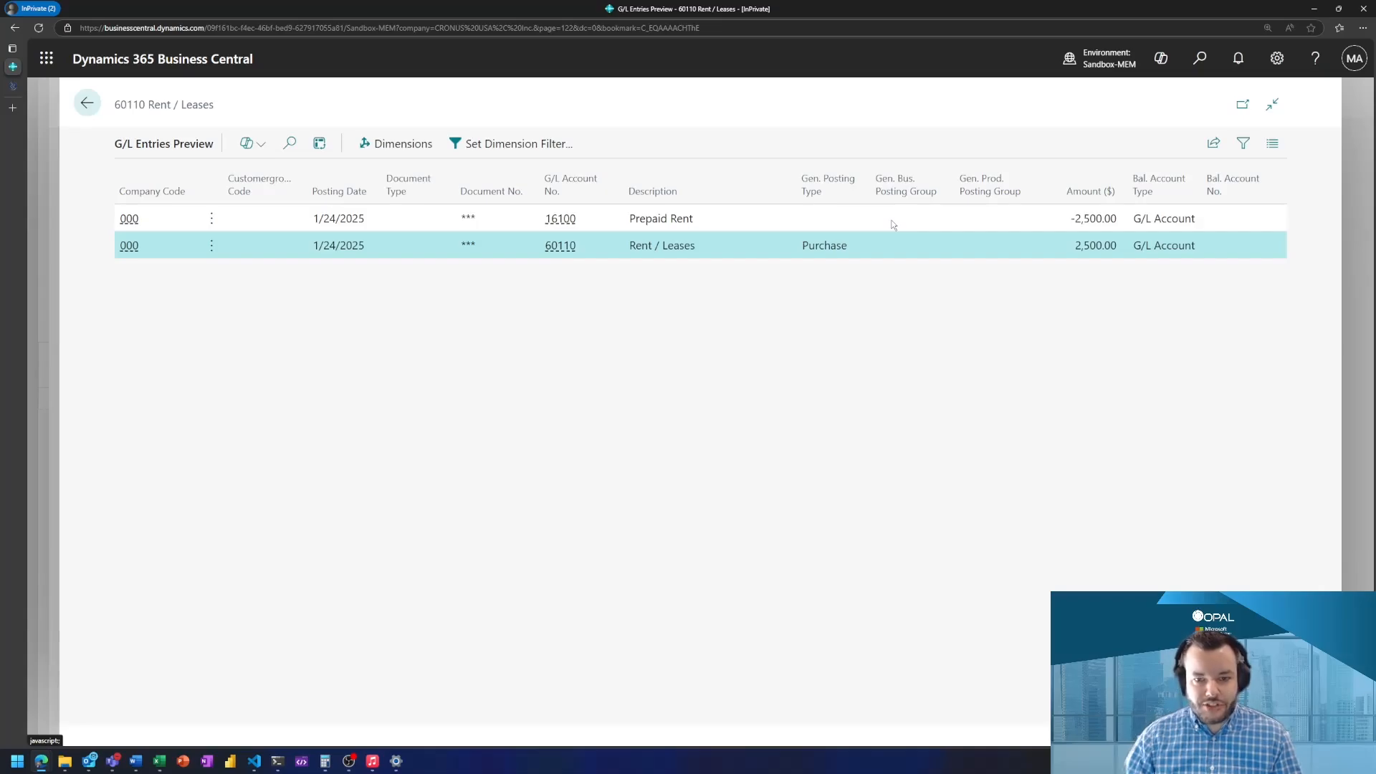
click(97, 105)
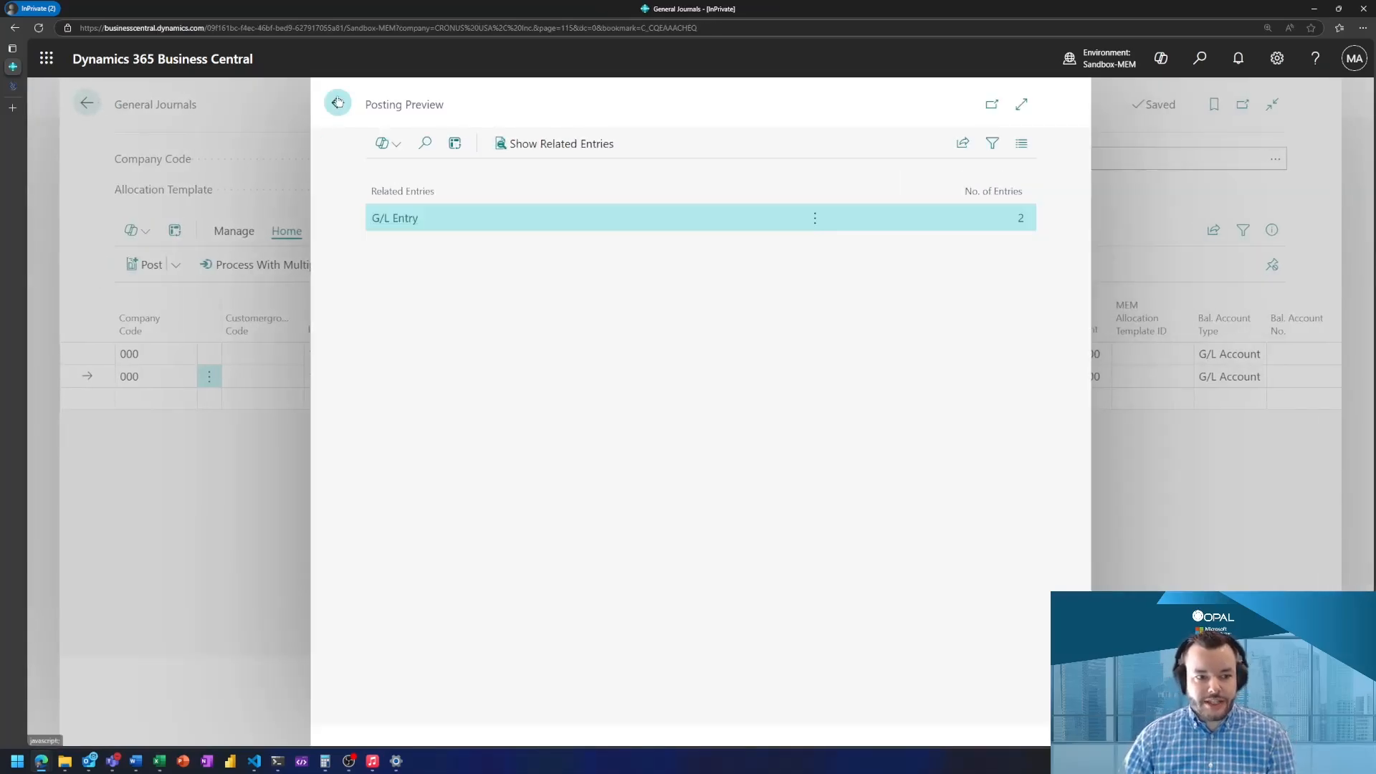
click(339, 105)
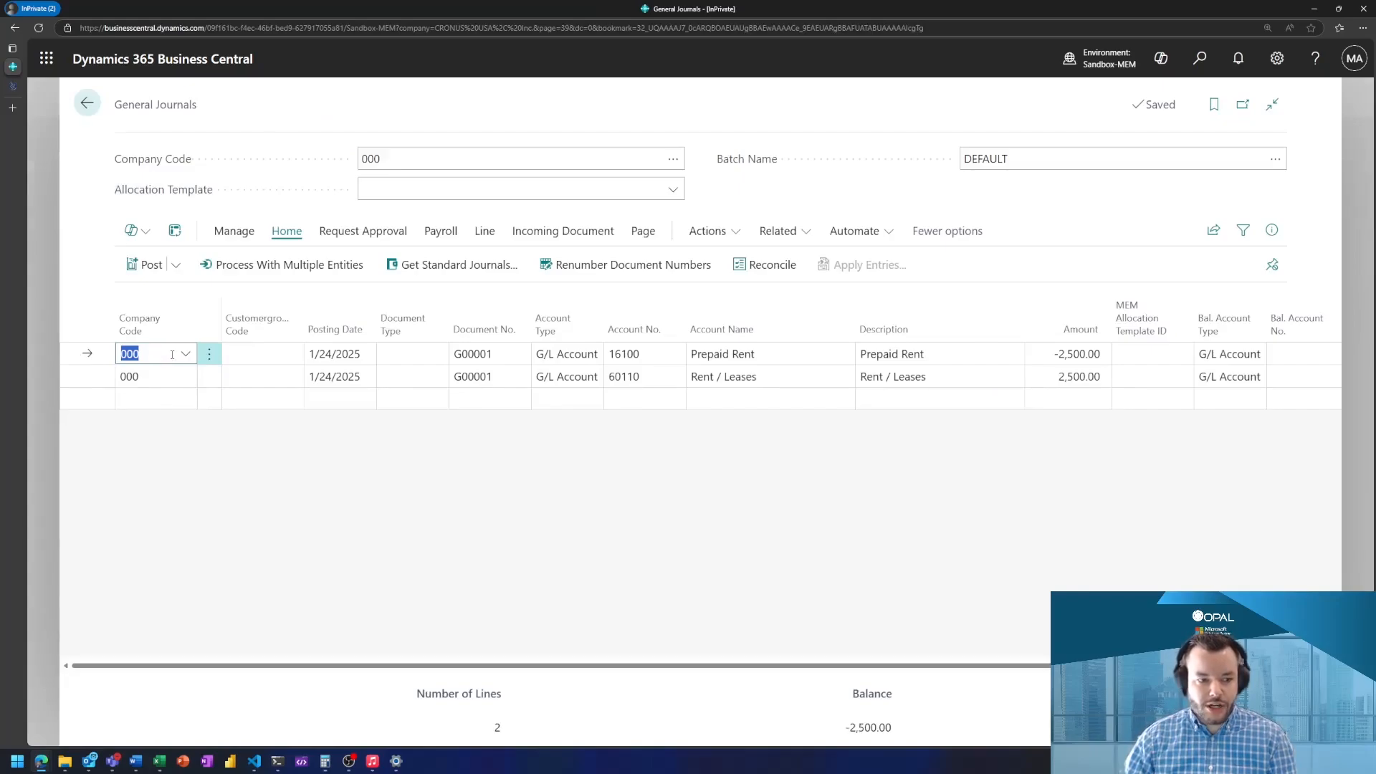
Step: Set the company code to 100 on both the Prepaid Rent and the Rent / Leases journal lines
click(172, 377)
click(172, 354)
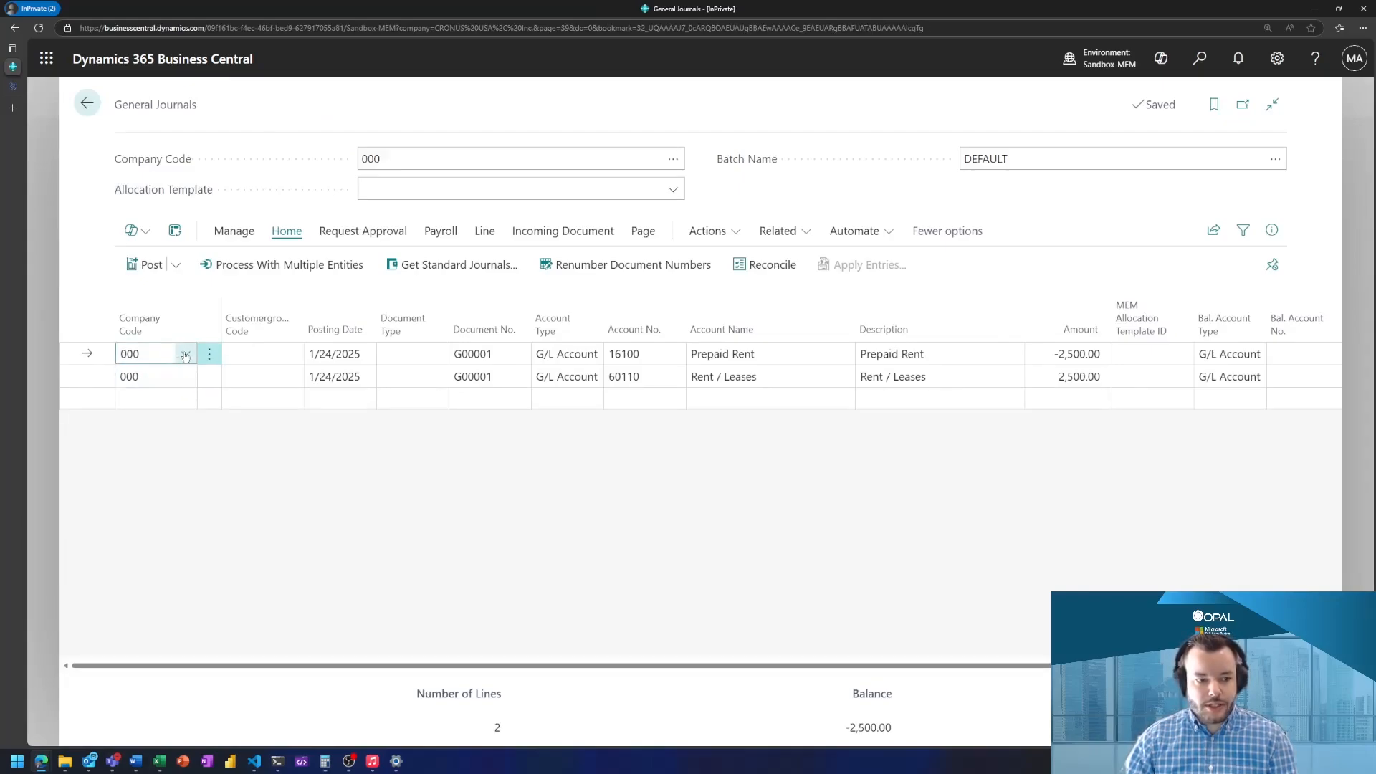
click(185, 354)
click(224, 444)
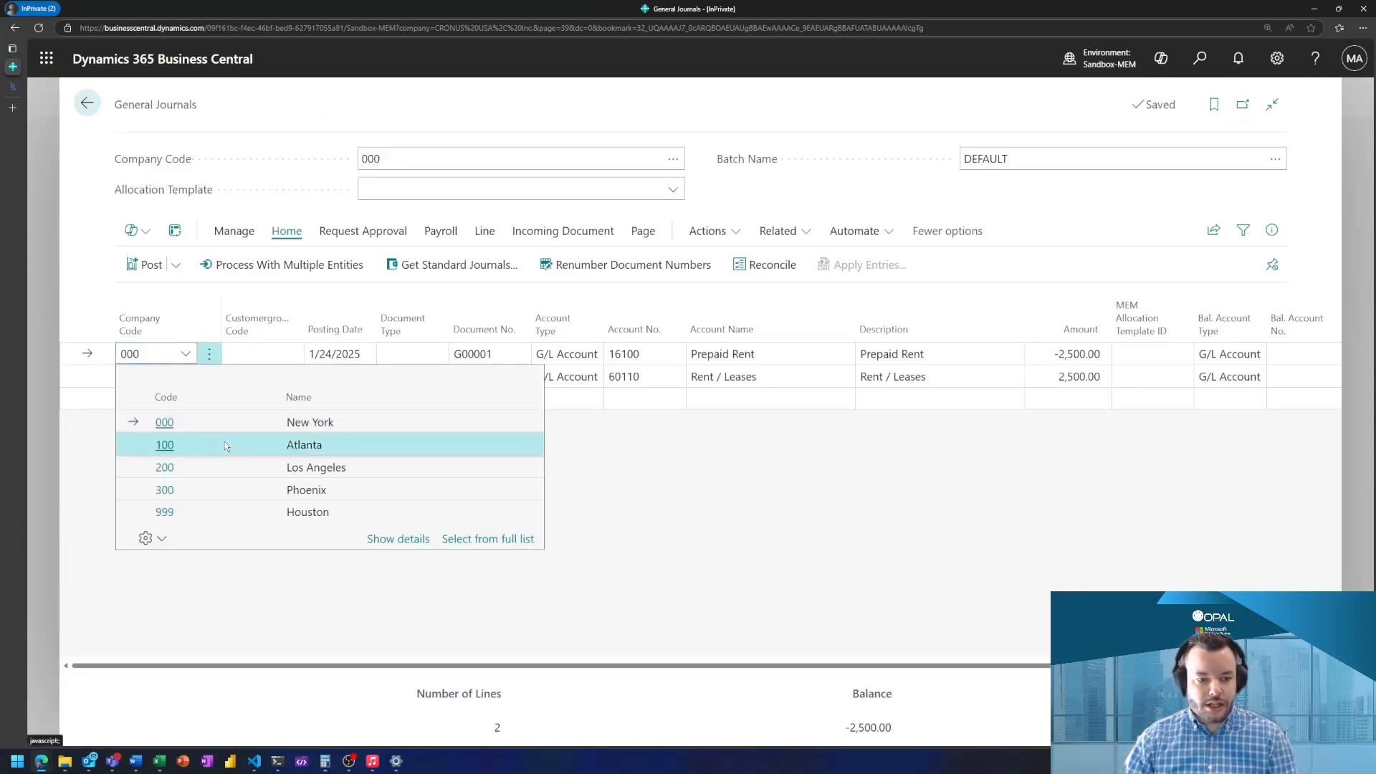
click(167, 379)
click(185, 376)
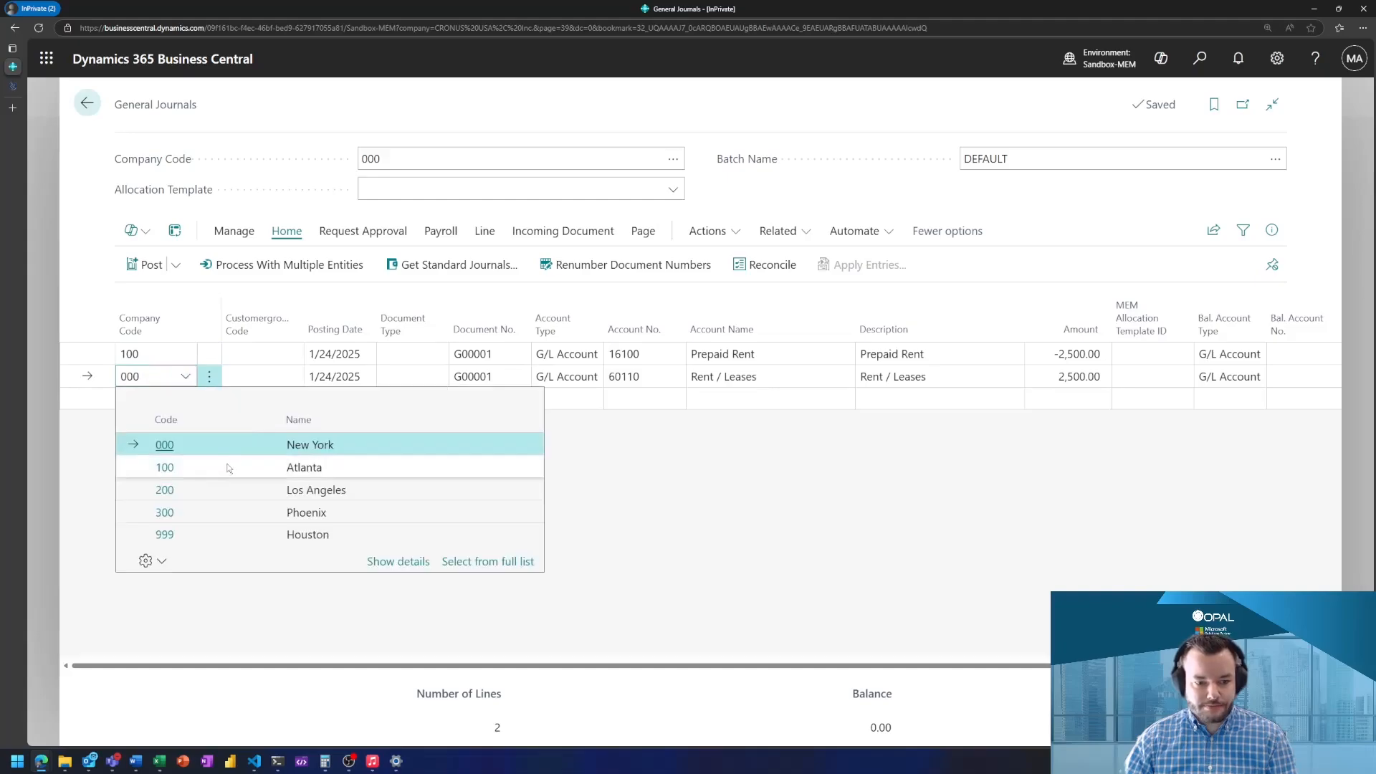
click(157, 354)
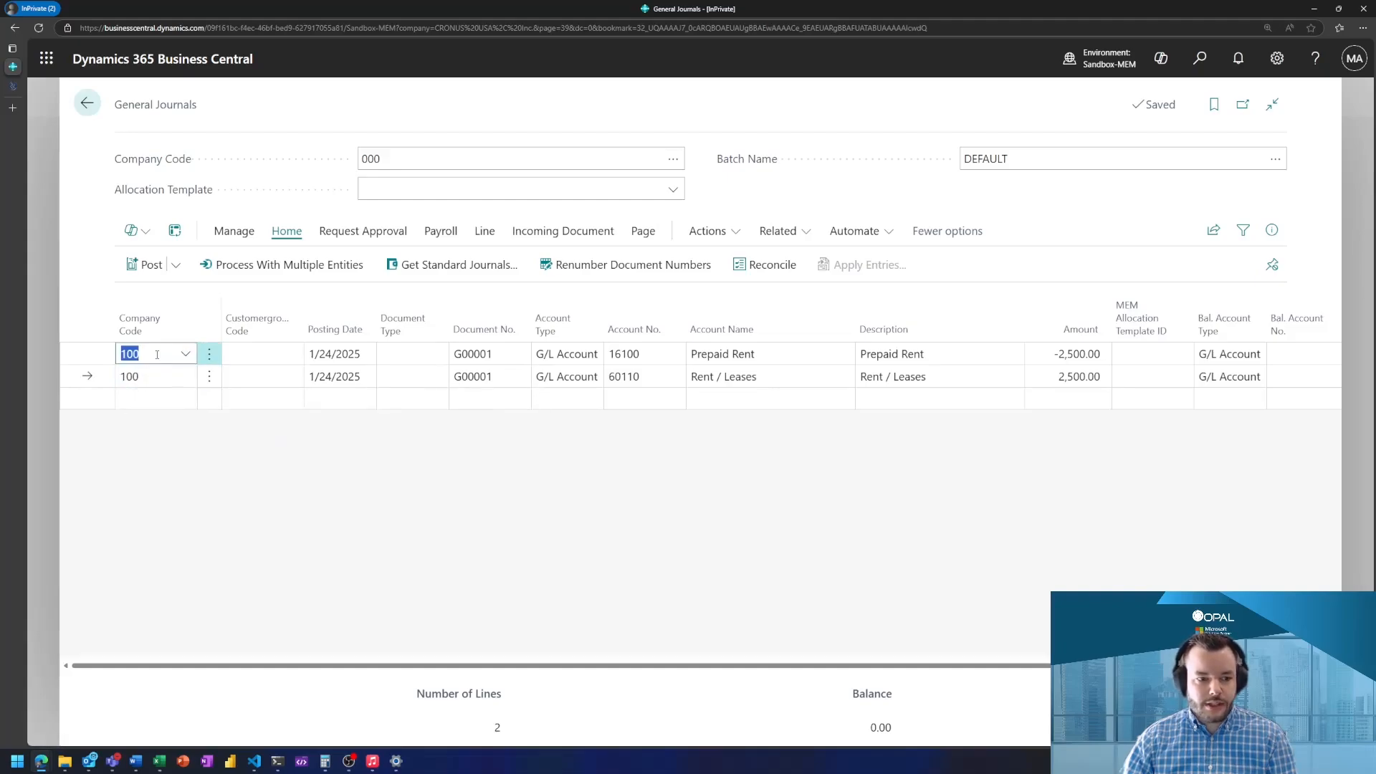
Step: Preview the posting of the journal with company code 100 on its lines, and show the resulting G/L entries
click(176, 265)
click(183, 325)
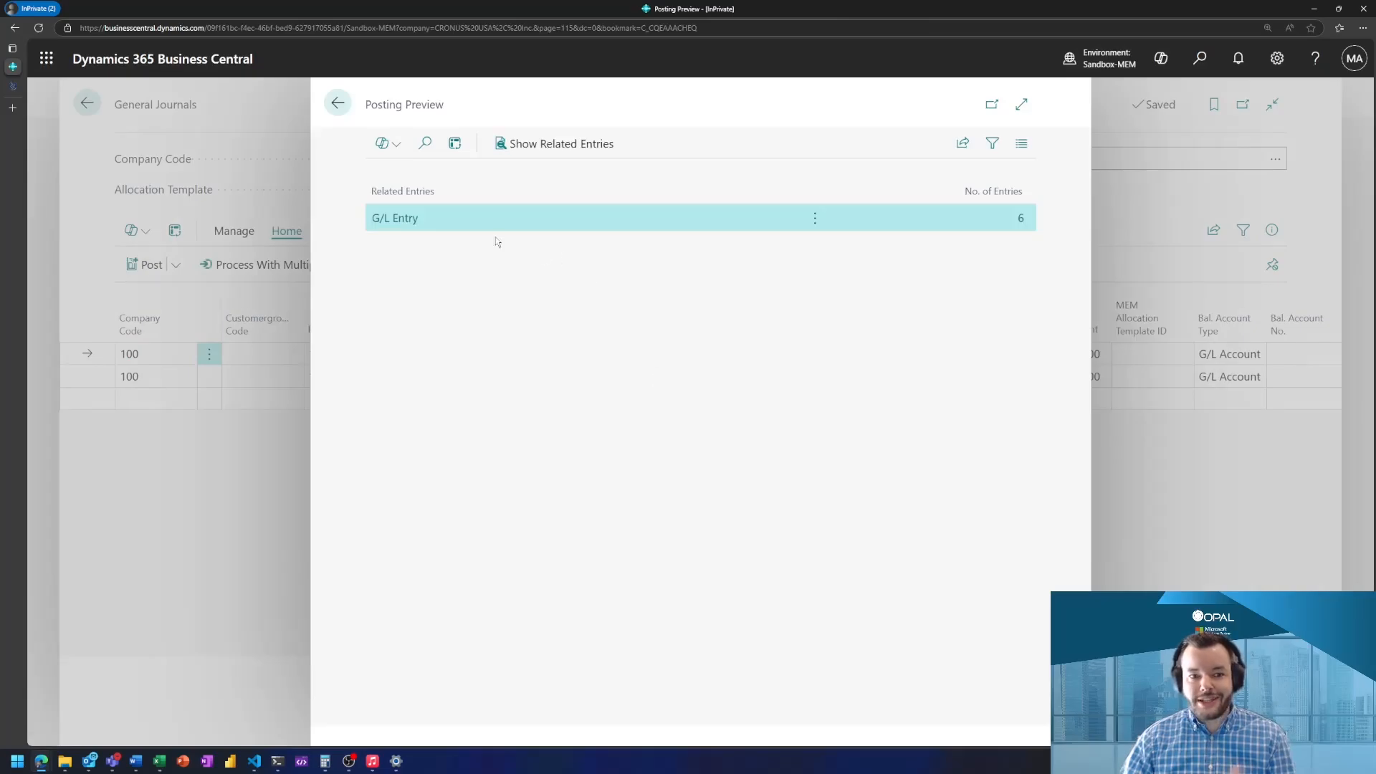
click(412, 219)
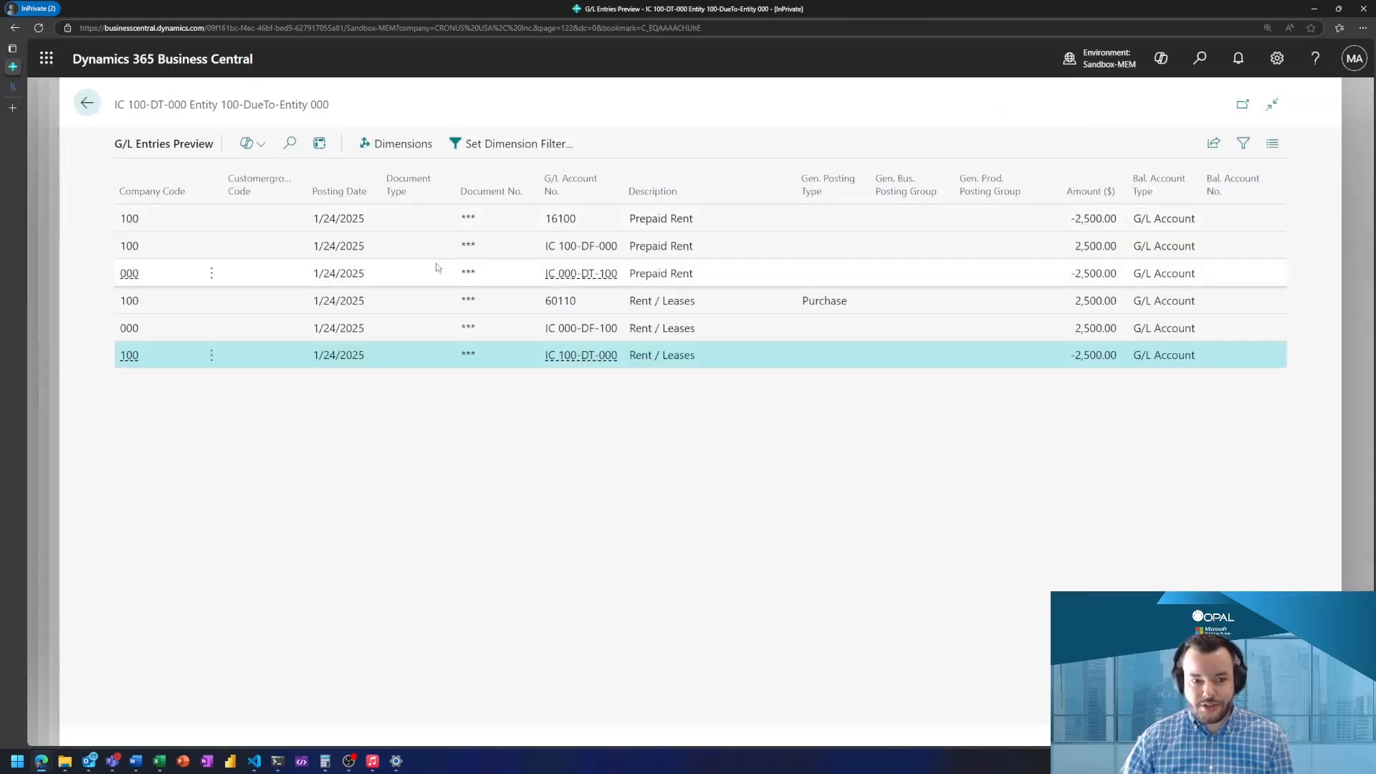
Step: Sort the previewed G/L entries by company code in ascending order
click(654, 301)
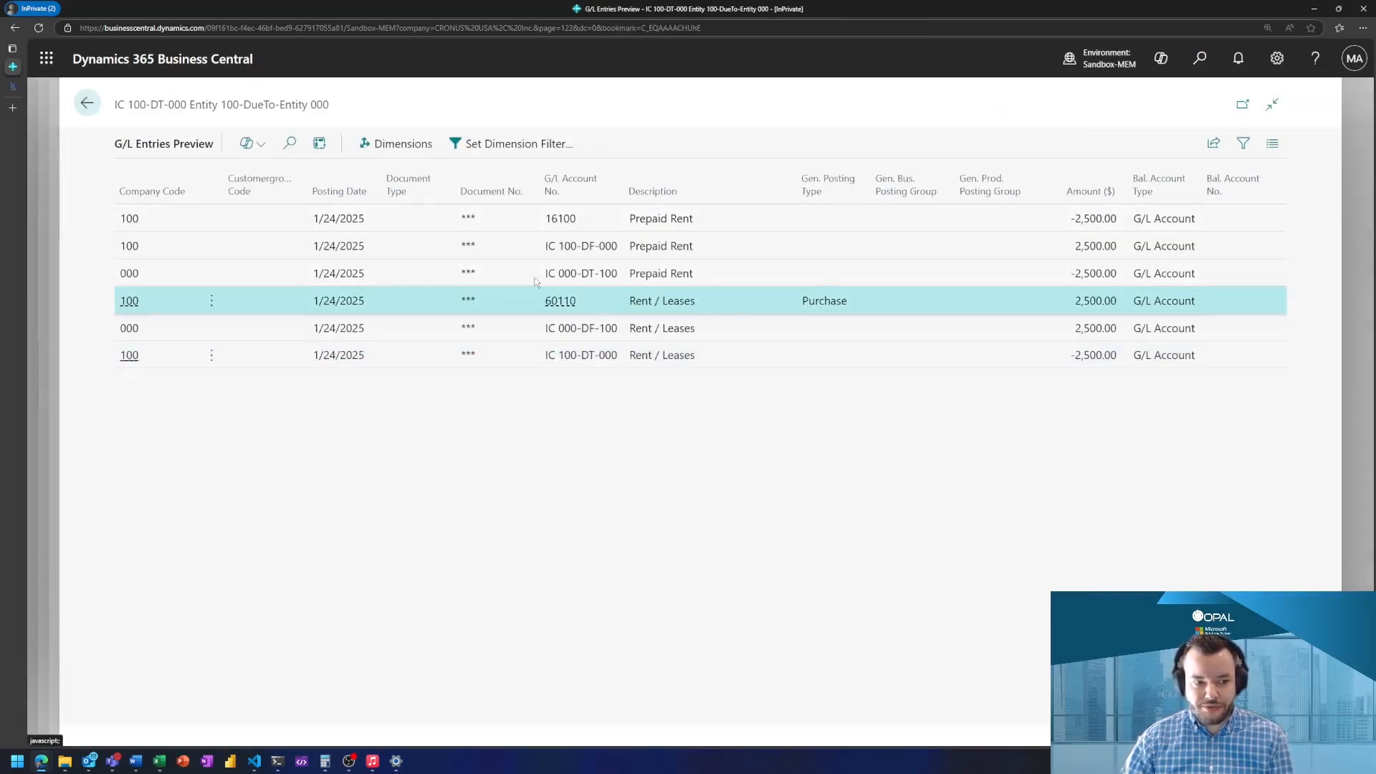
click(174, 185)
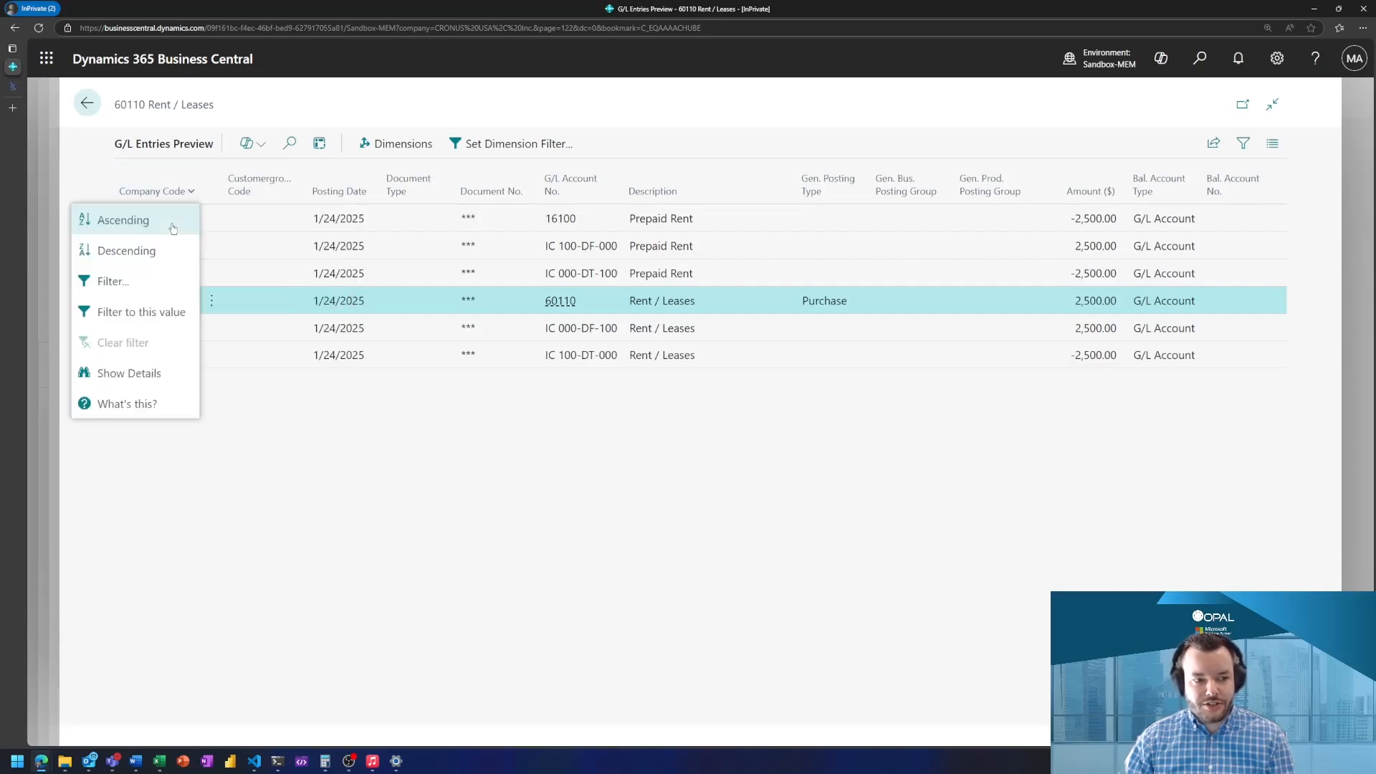
click(170, 220)
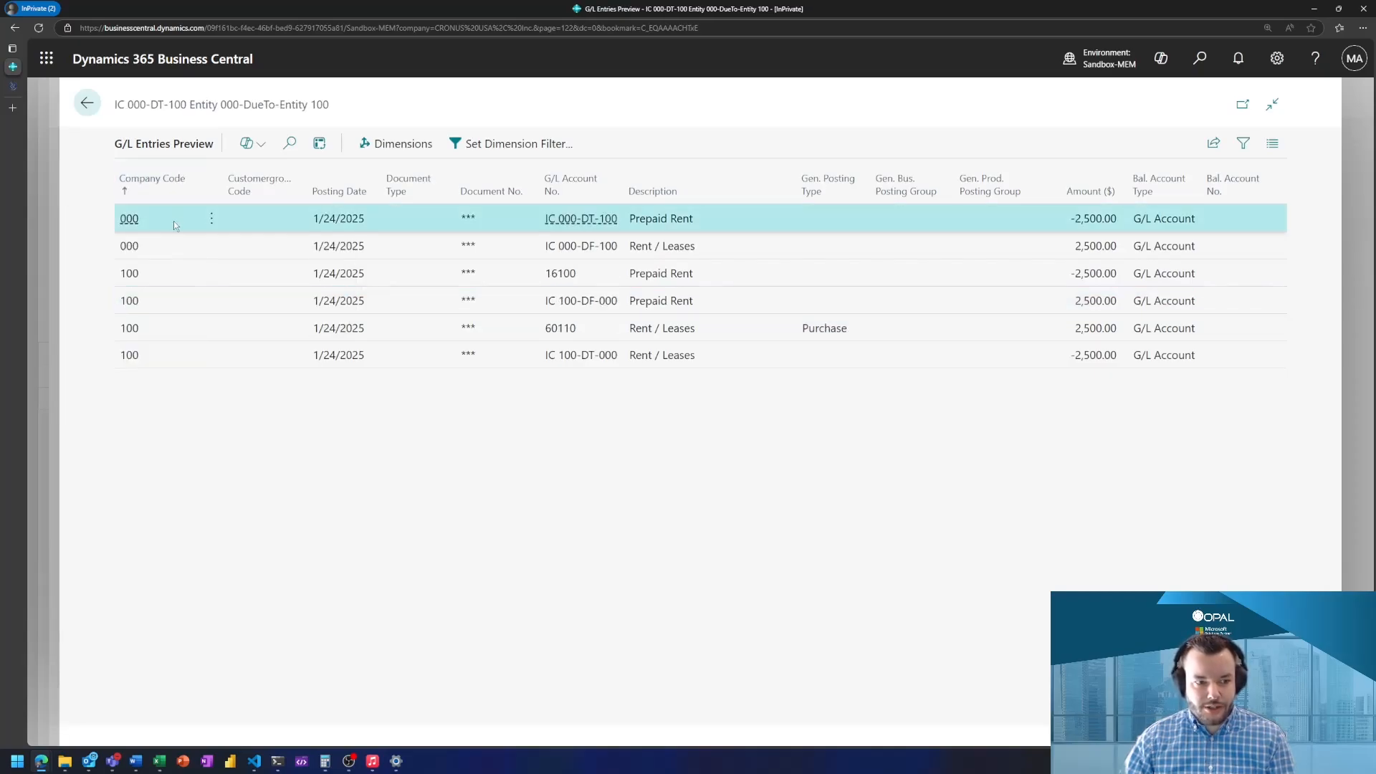
Step: Examine the due-to and due-from entries previewed for company 000 on the Prepaid Rent and Rent / Leases rows
click(171, 245)
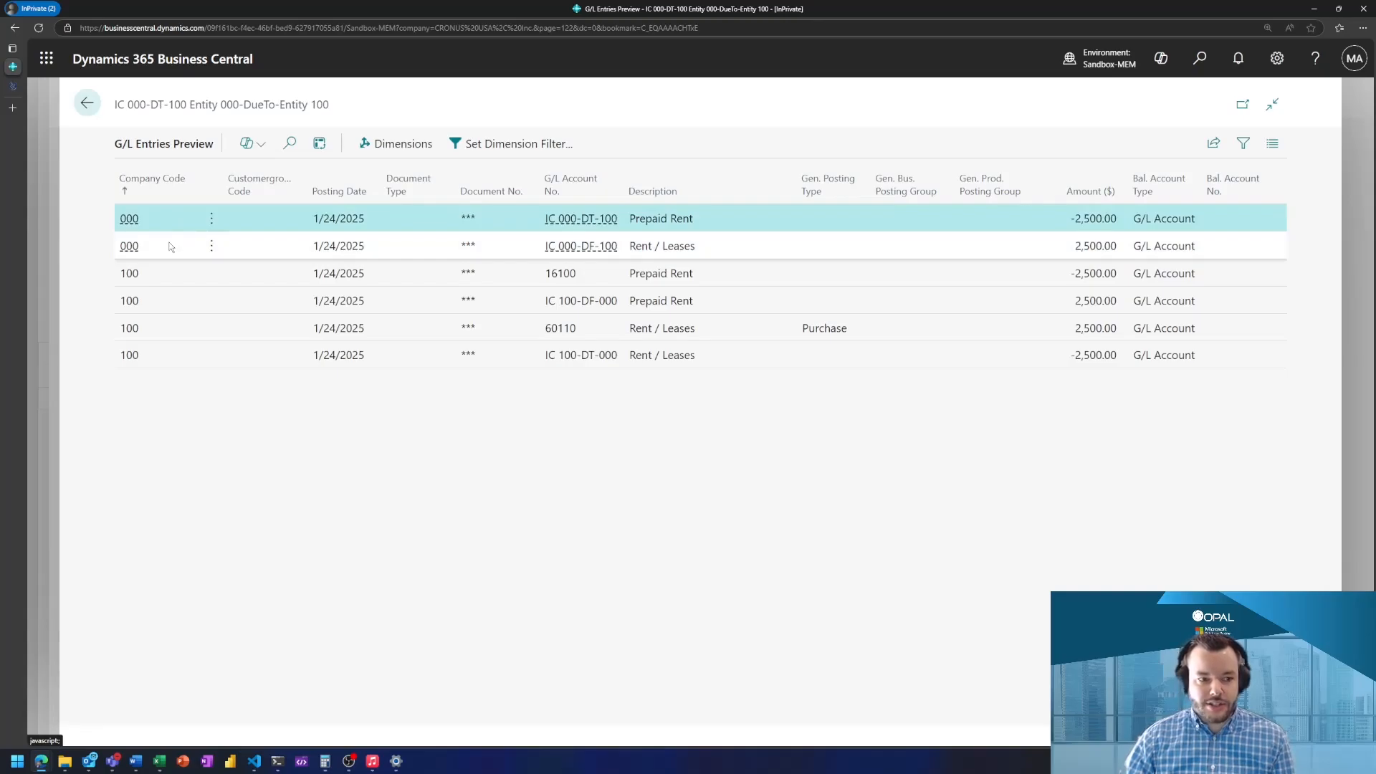
click(170, 246)
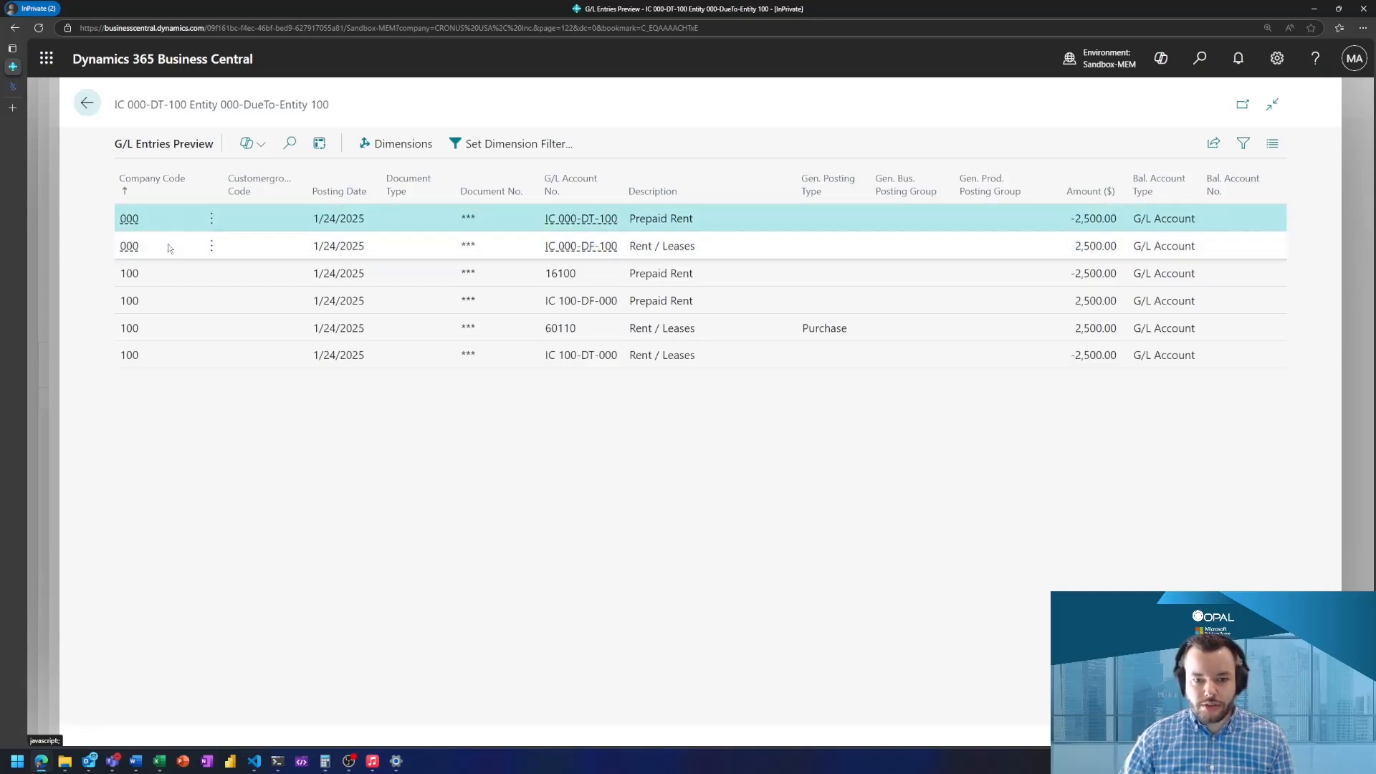
click(168, 243)
click(673, 223)
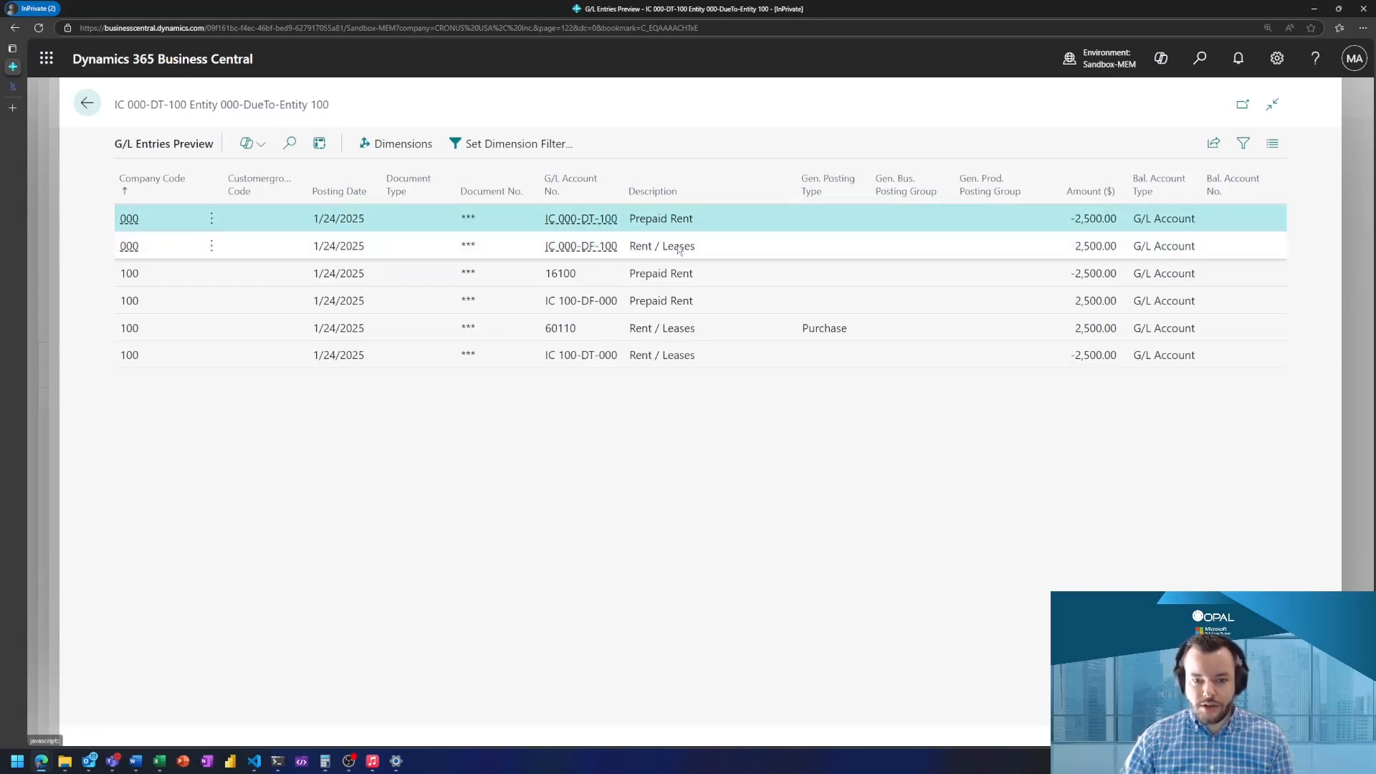
click(672, 247)
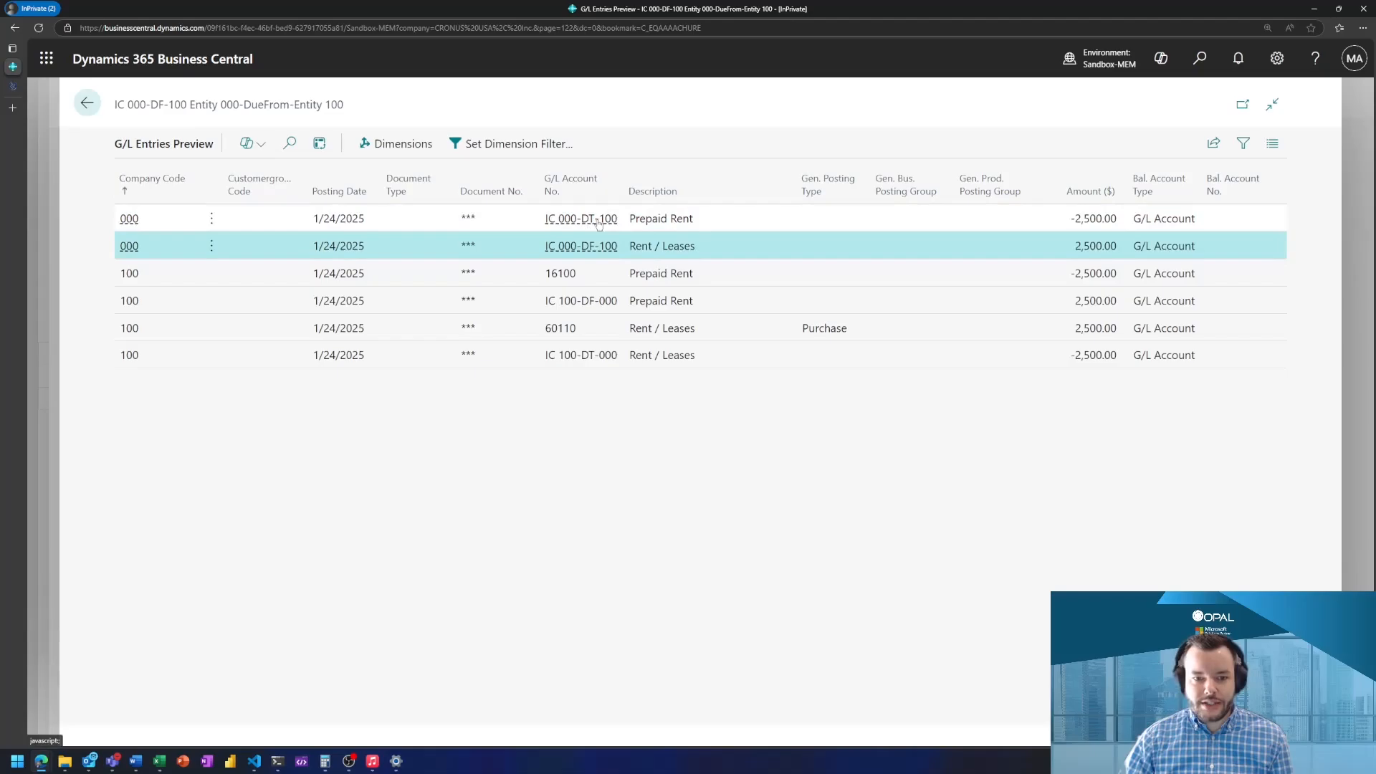
click(656, 220)
click(666, 245)
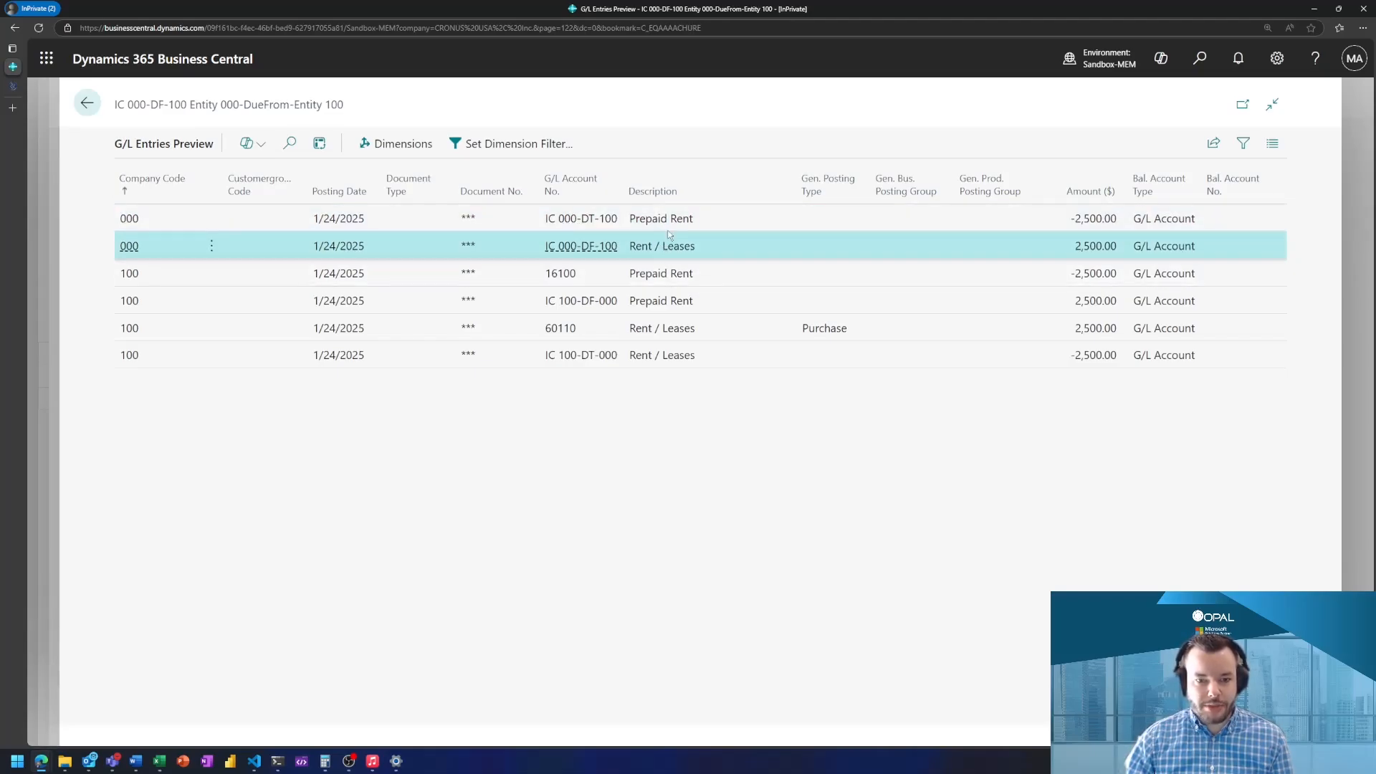
click(668, 222)
click(670, 247)
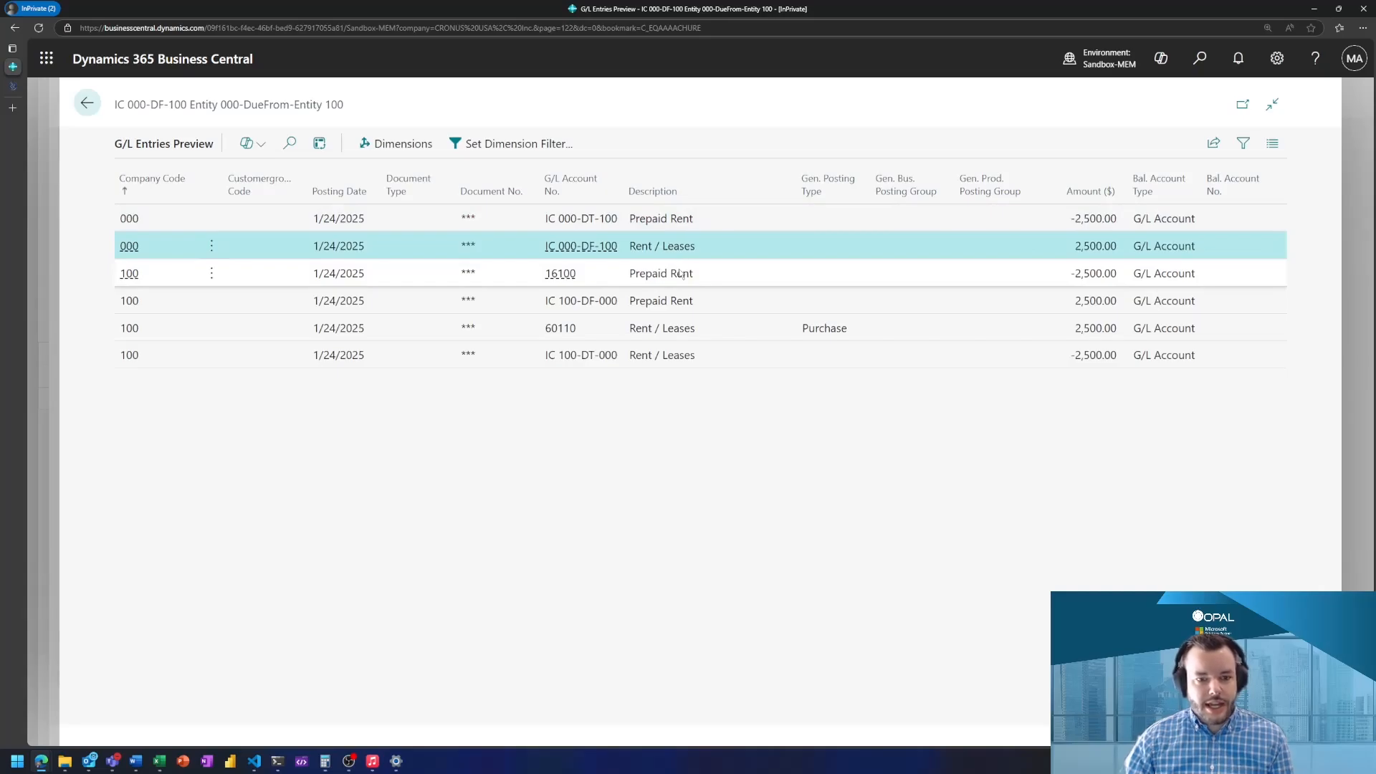
Step: Compare the original Prepaid Rent and Rent / Leases account entries previewed for company 100
click(681, 275)
click(664, 328)
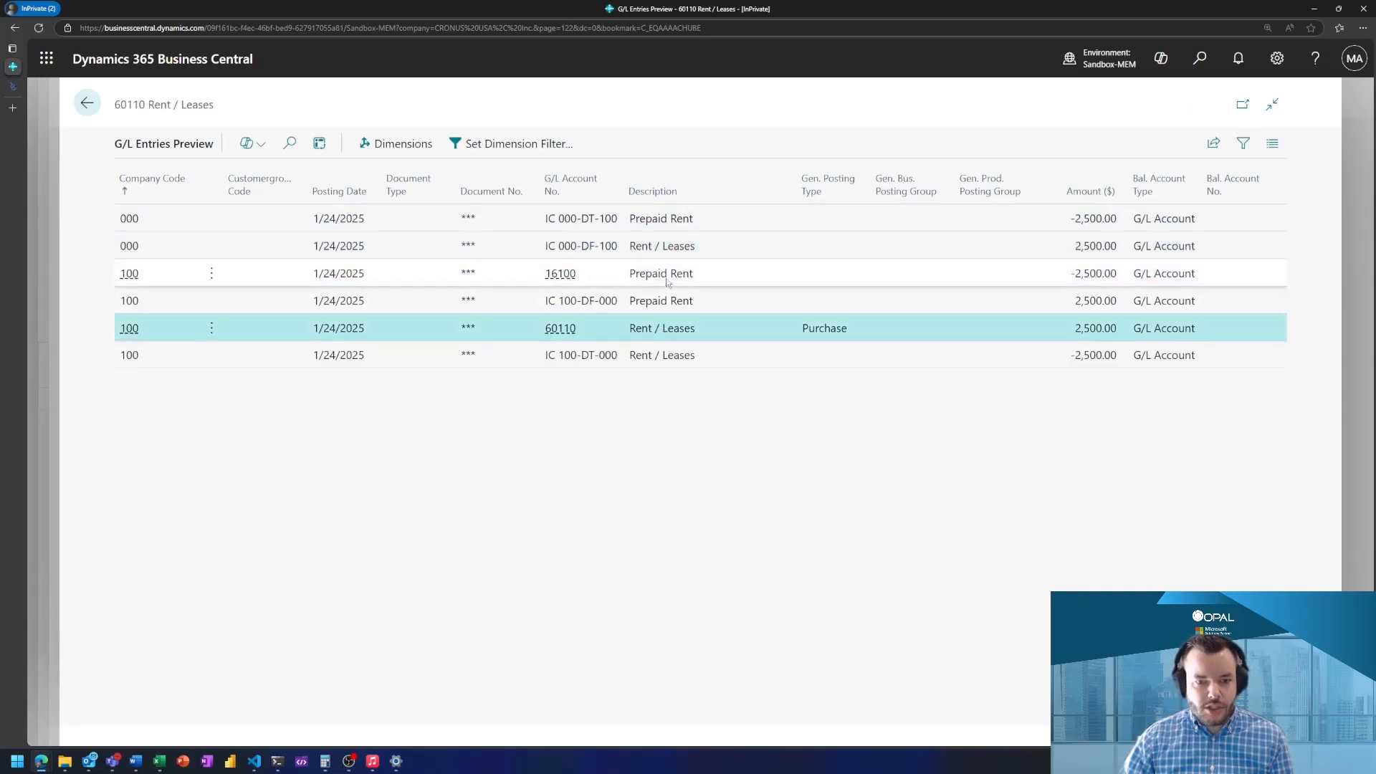
click(667, 279)
click(671, 329)
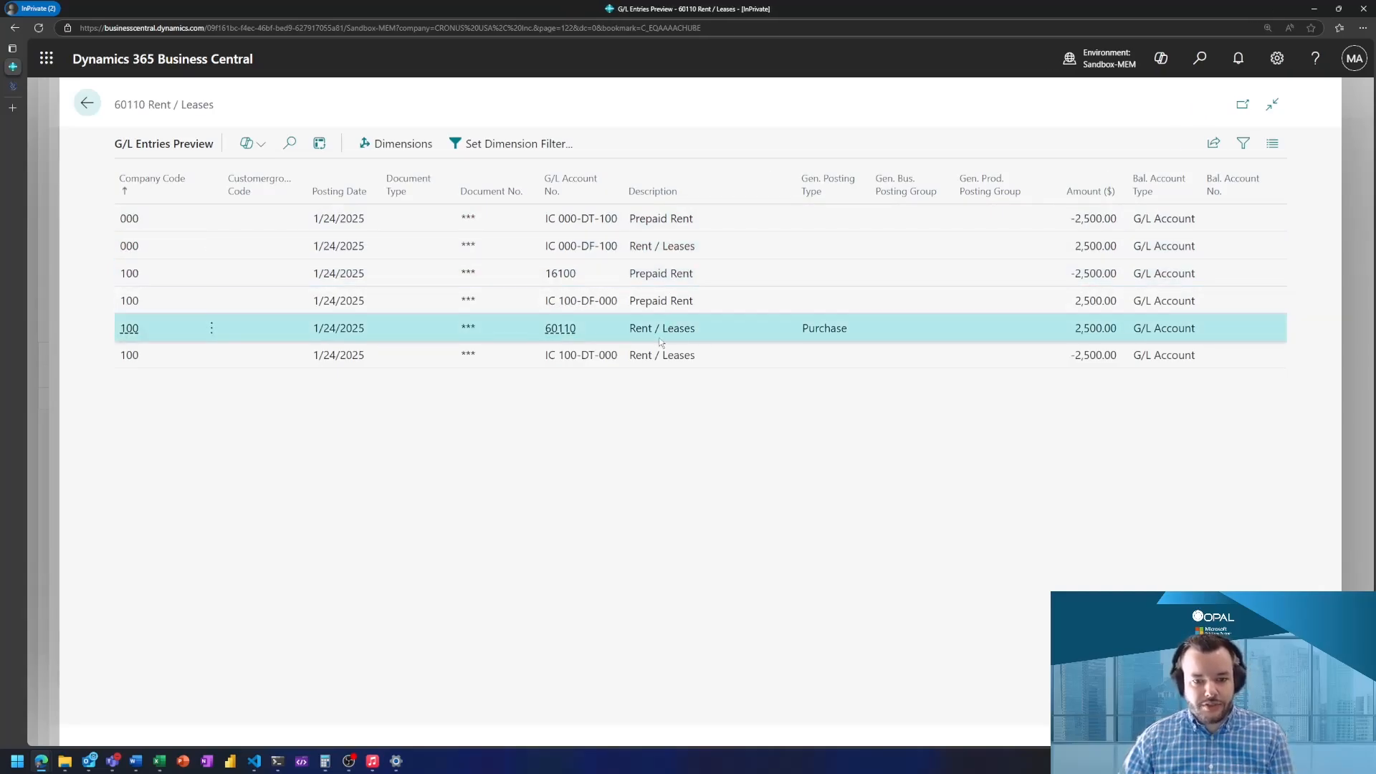
click(670, 276)
click(674, 331)
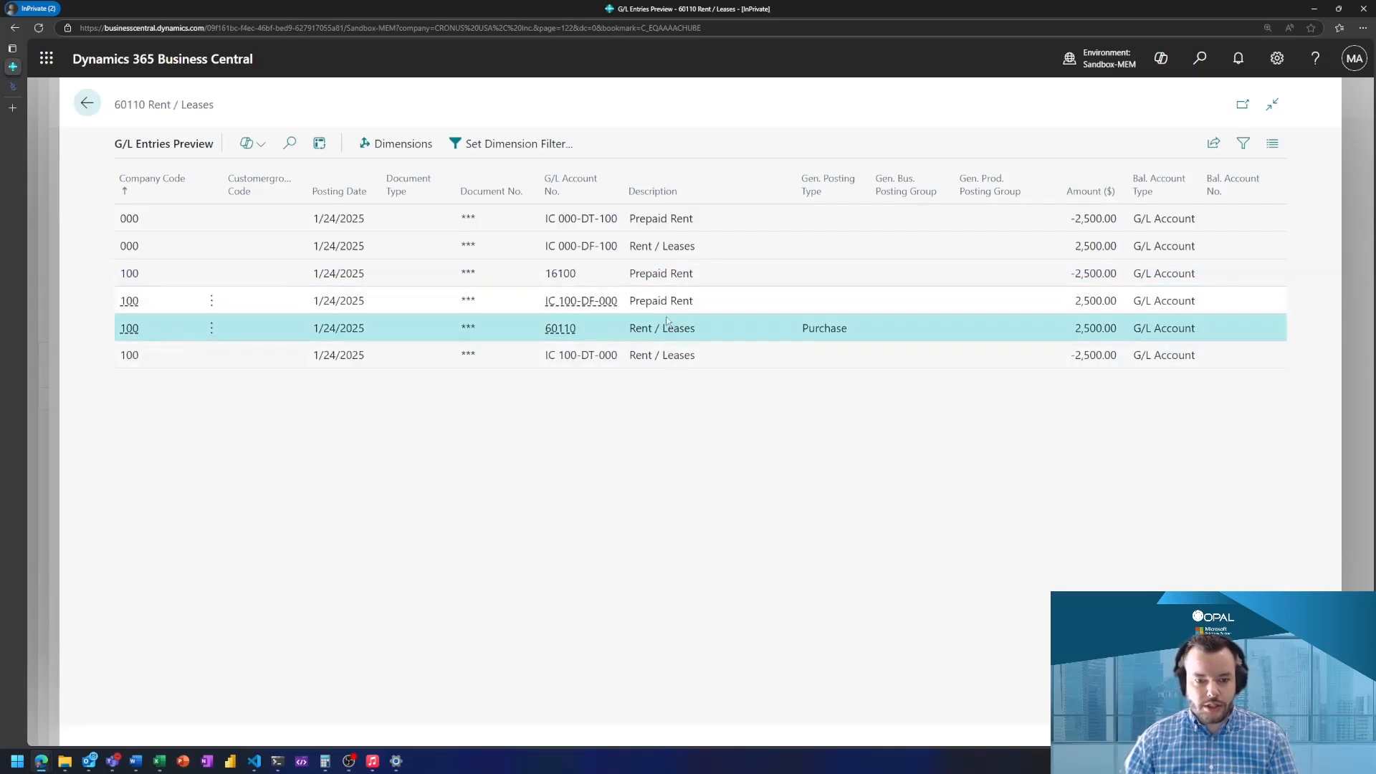
Step: Close the posting preview and set the company code to 000 on both the Prepaid Rent and the Rent / Leases journal lines
click(92, 103)
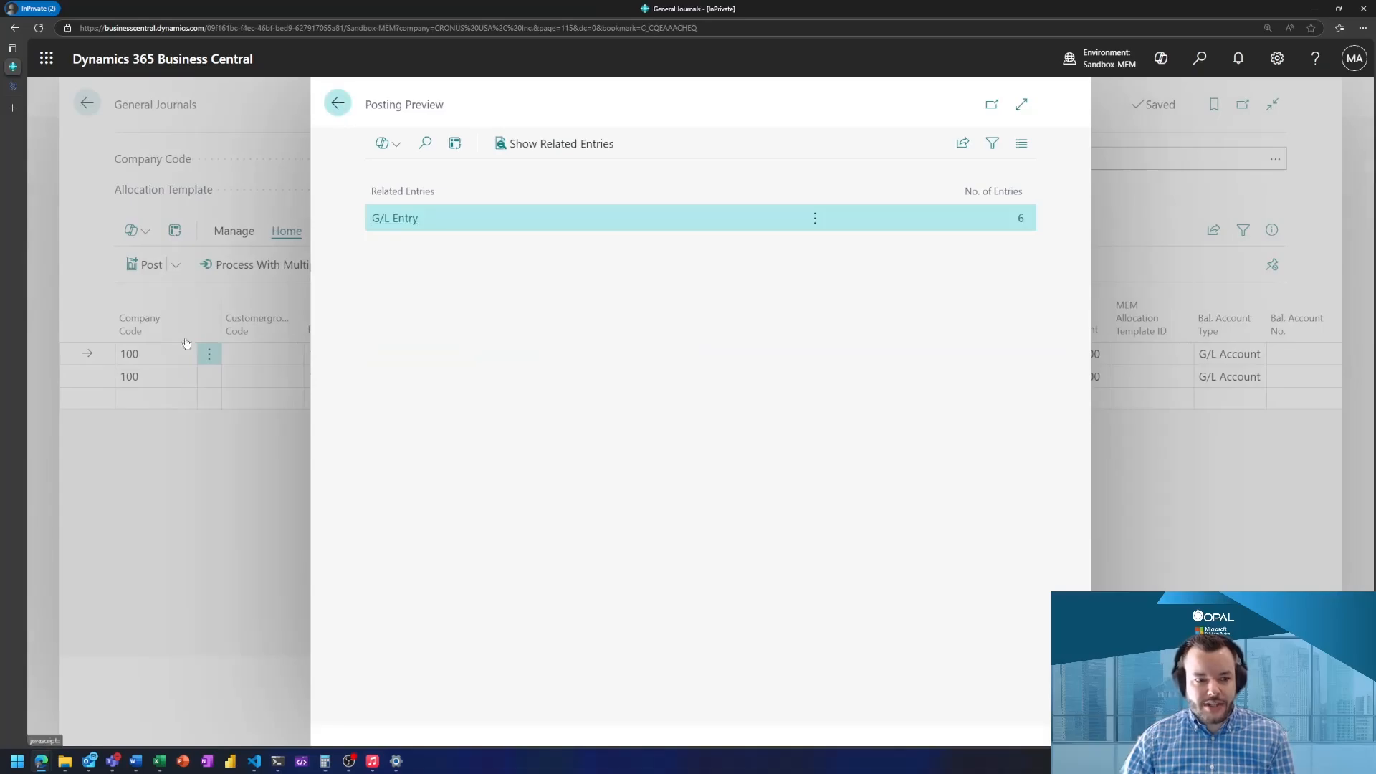
click(186, 344)
click(149, 351)
text(000)
key(Tab)
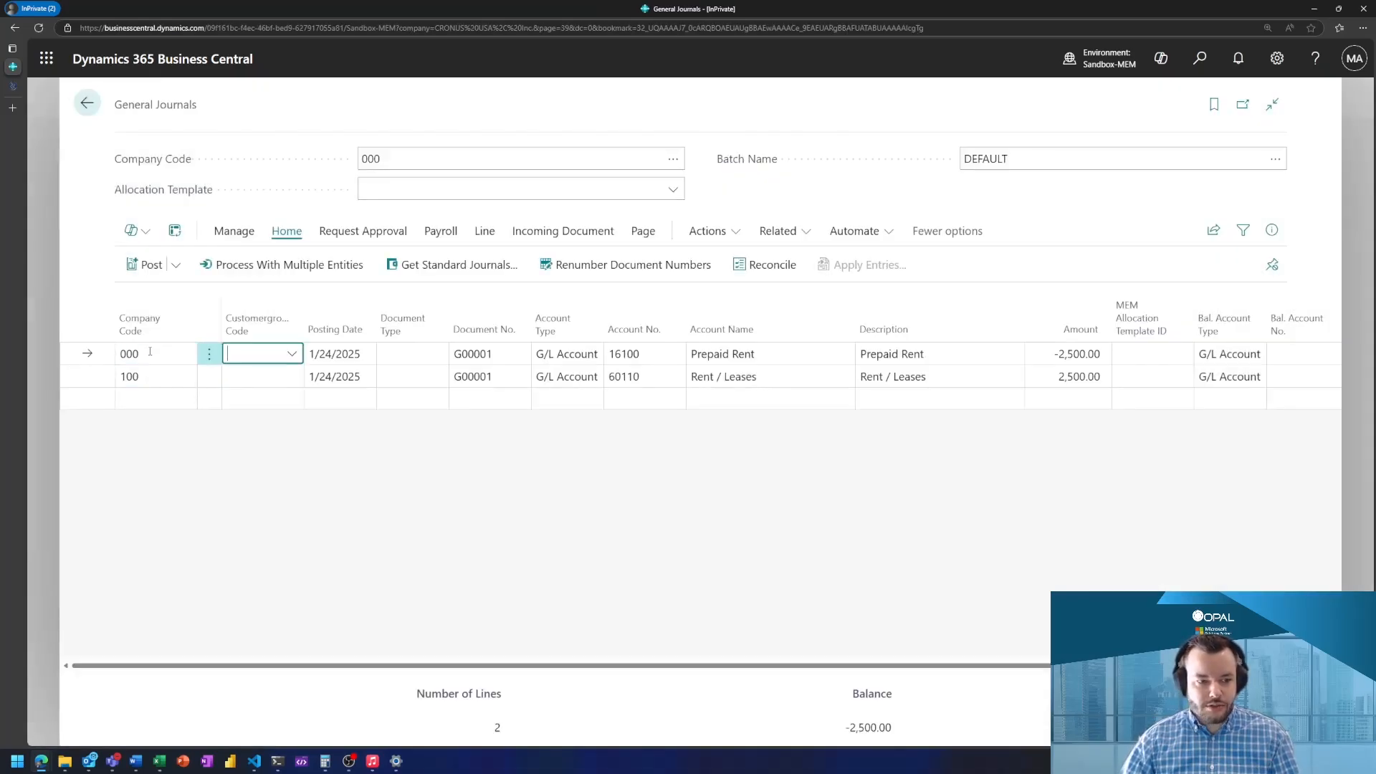
click(147, 398)
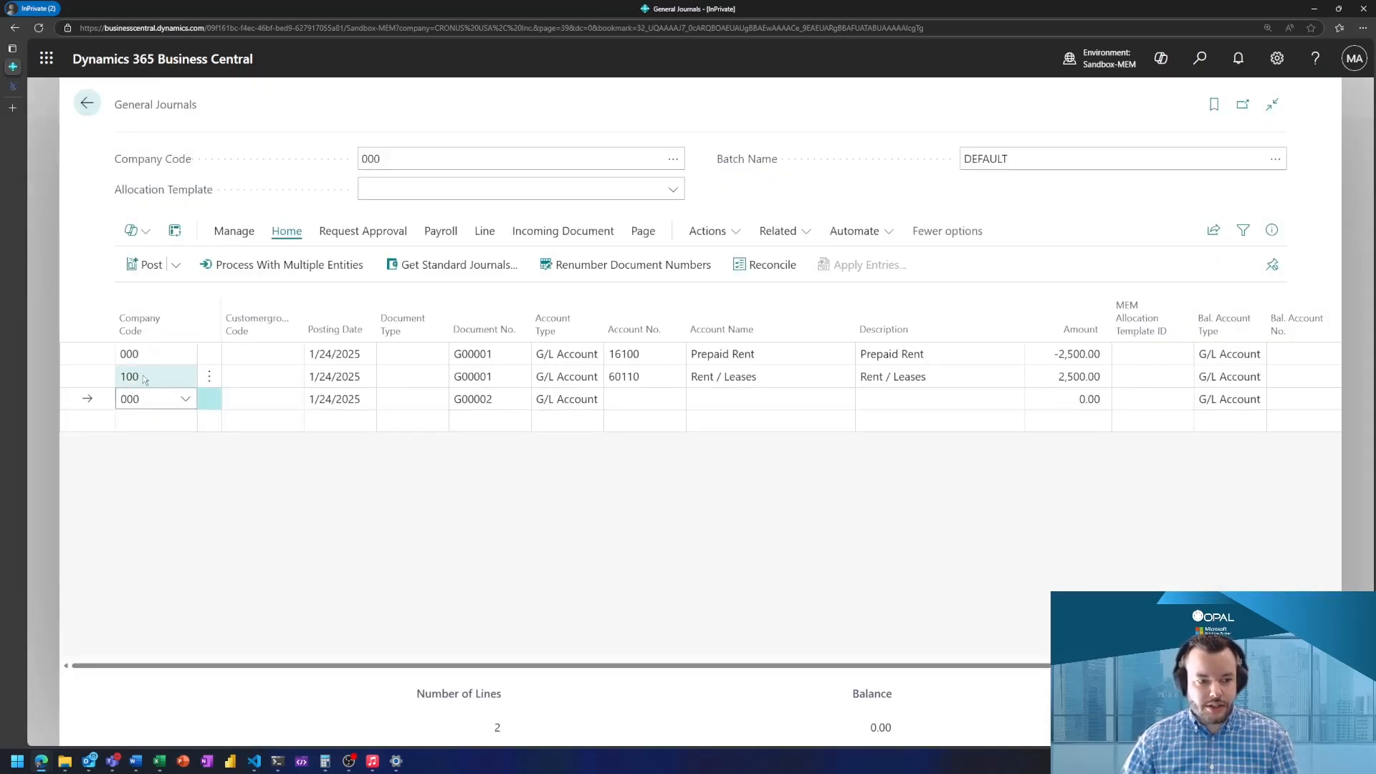
click(143, 376)
text(000)
key(Tab)
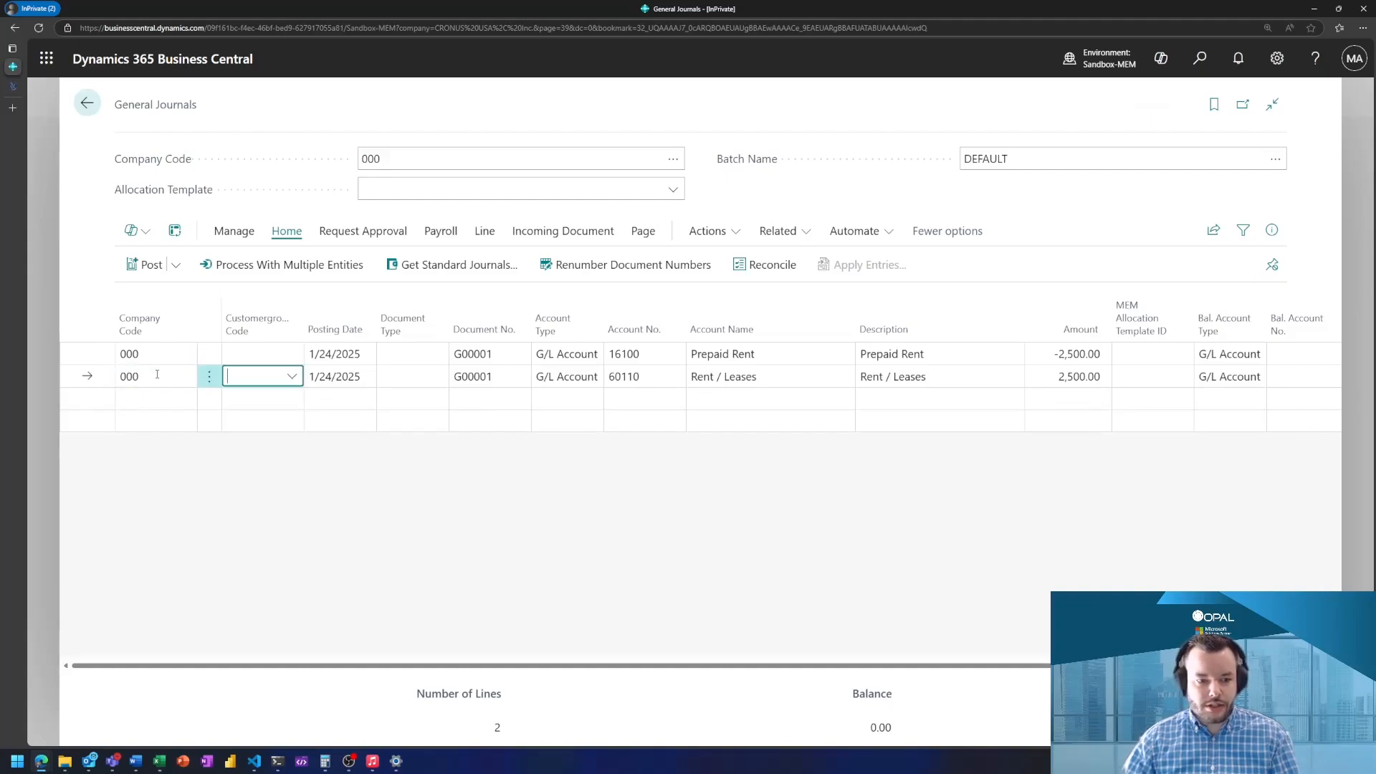
click(493, 496)
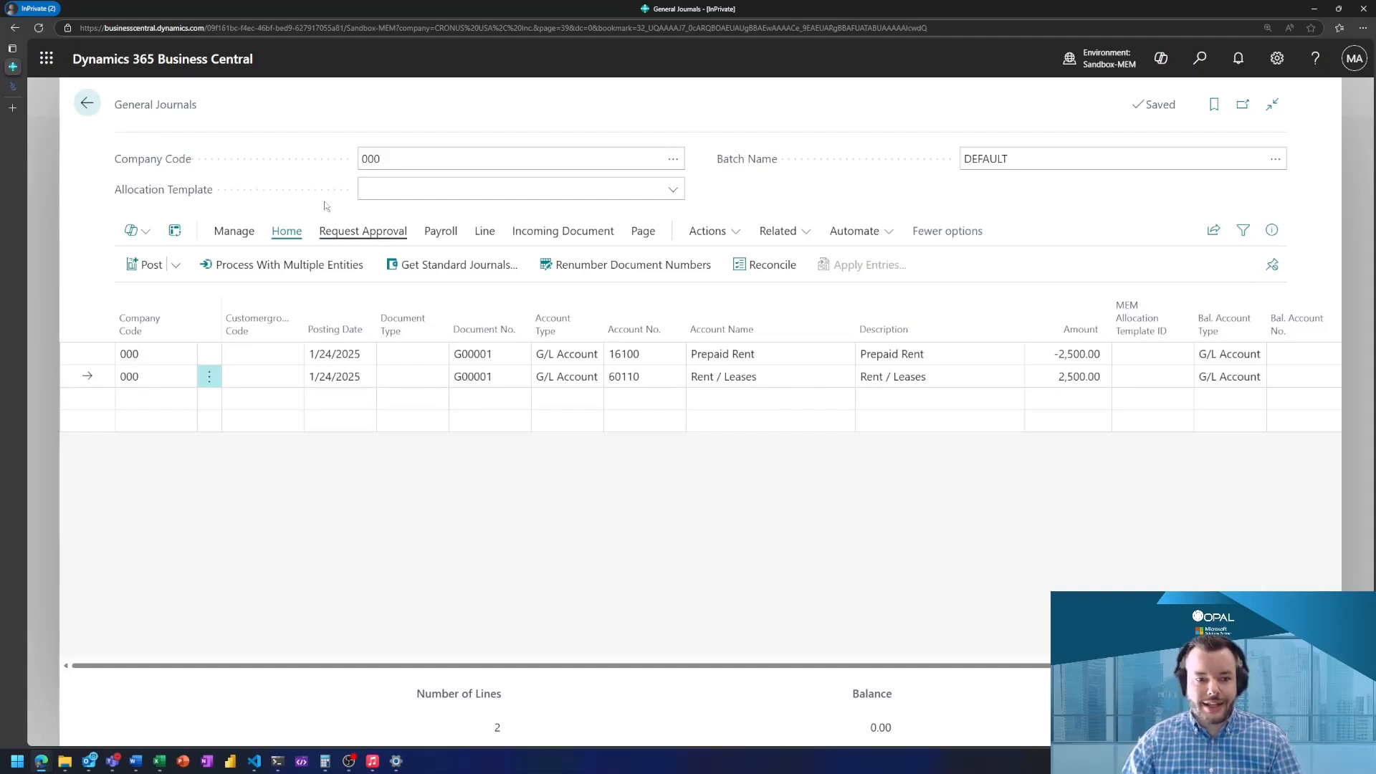
Step: Leave the general journal and open the list of purchase invoices
click(87, 104)
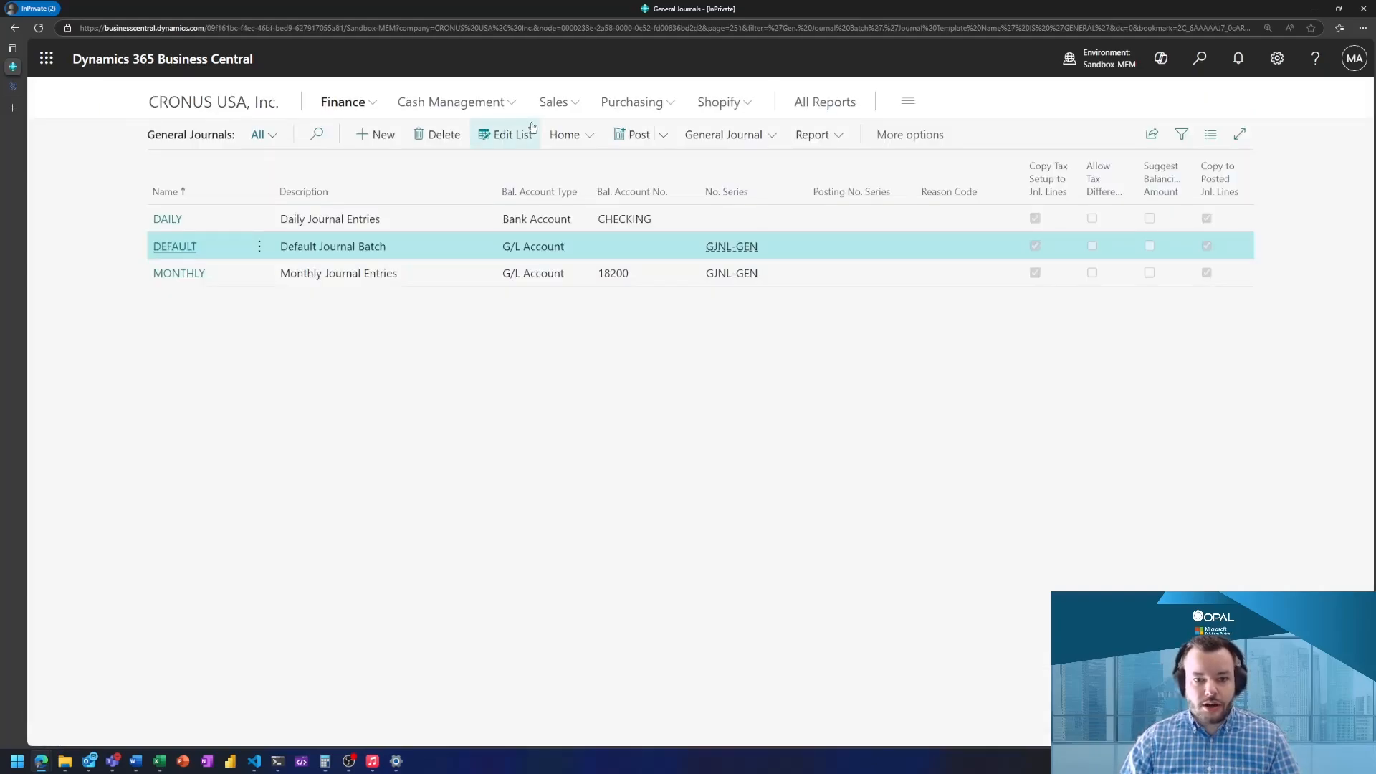
click(565, 102)
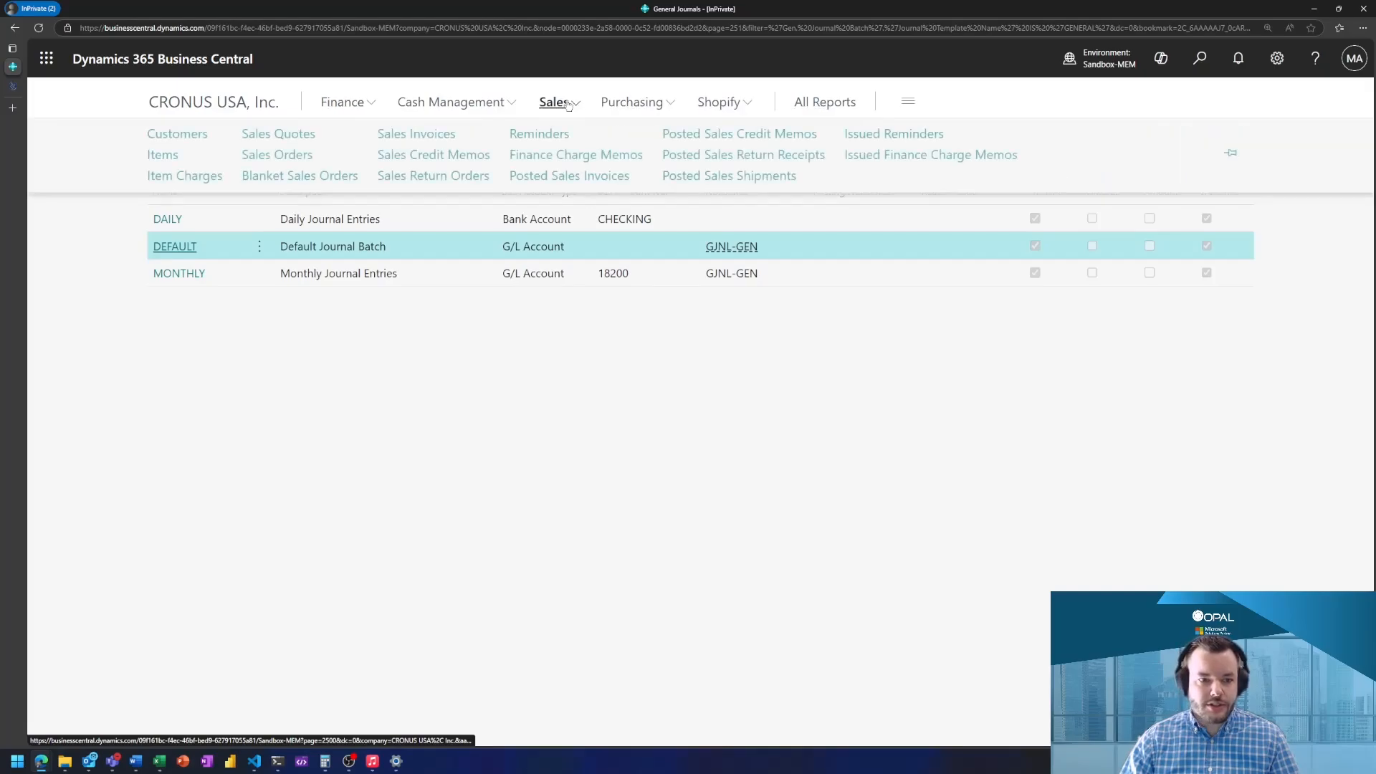
click(632, 102)
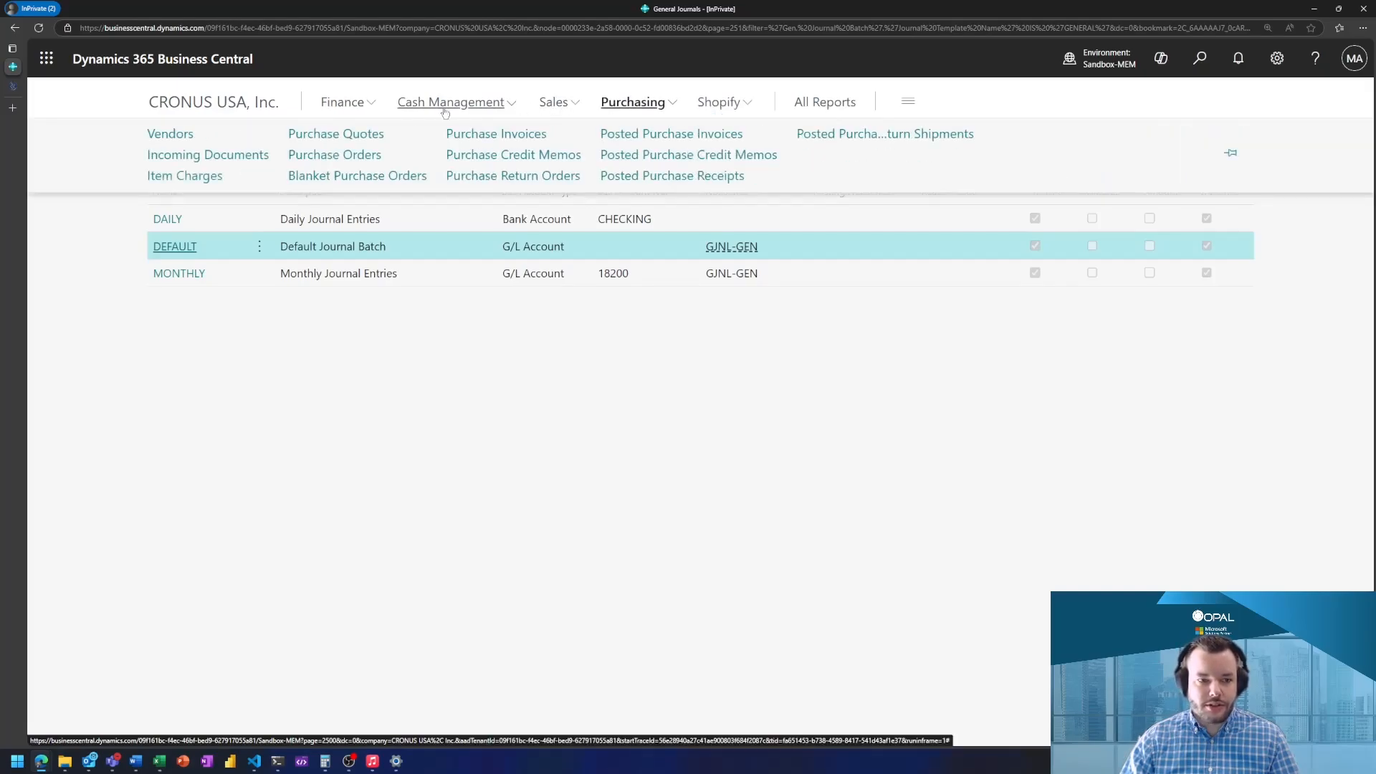
click(501, 136)
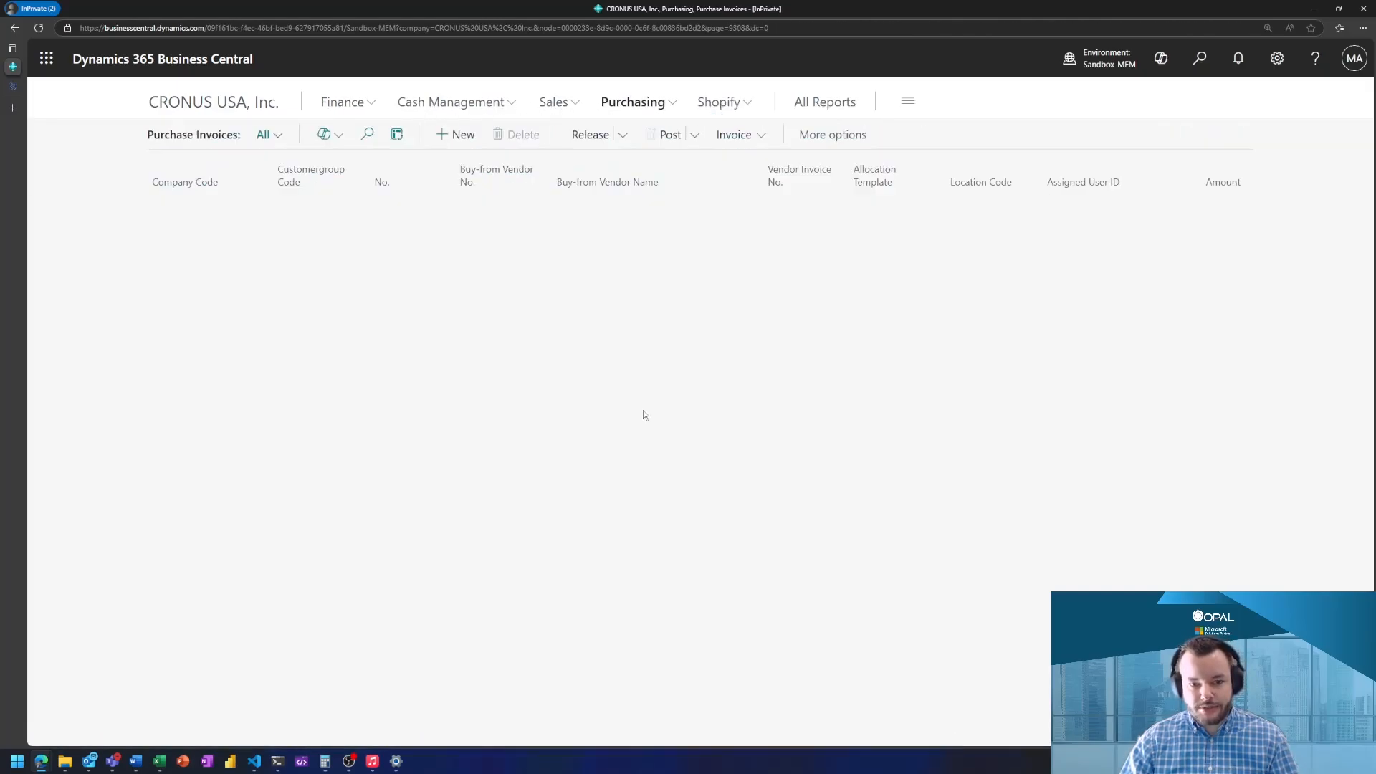
Step: Create a new purchase invoice for the entity with company code 000
click(452, 135)
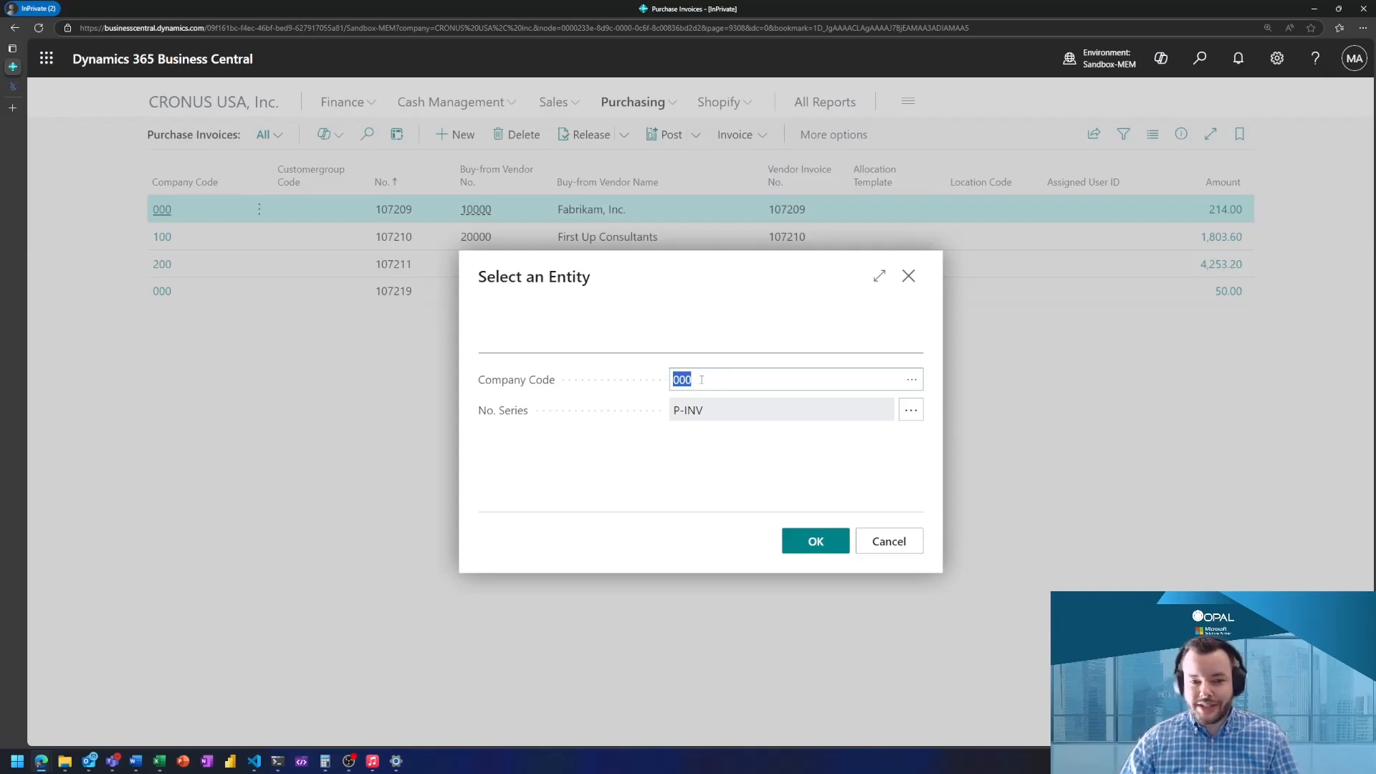
click(702, 379)
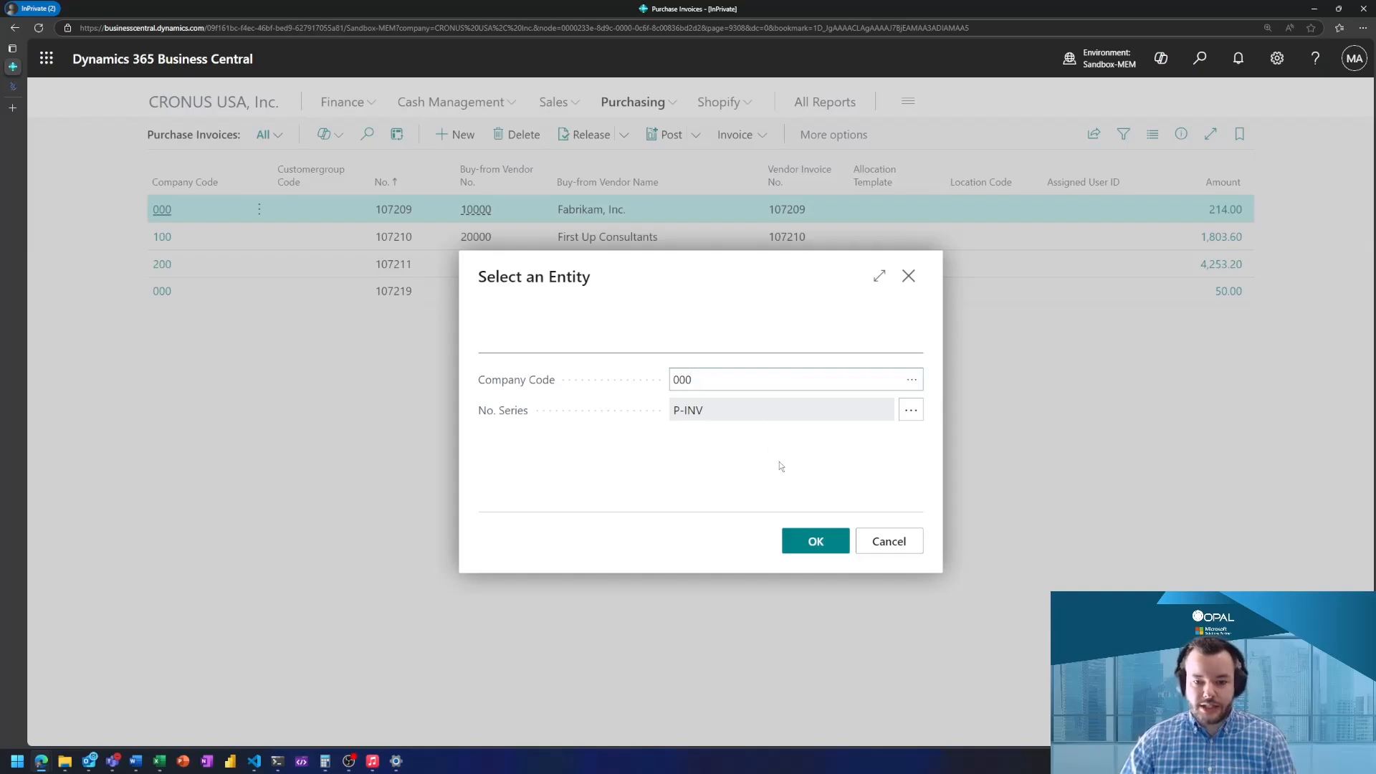
click(815, 542)
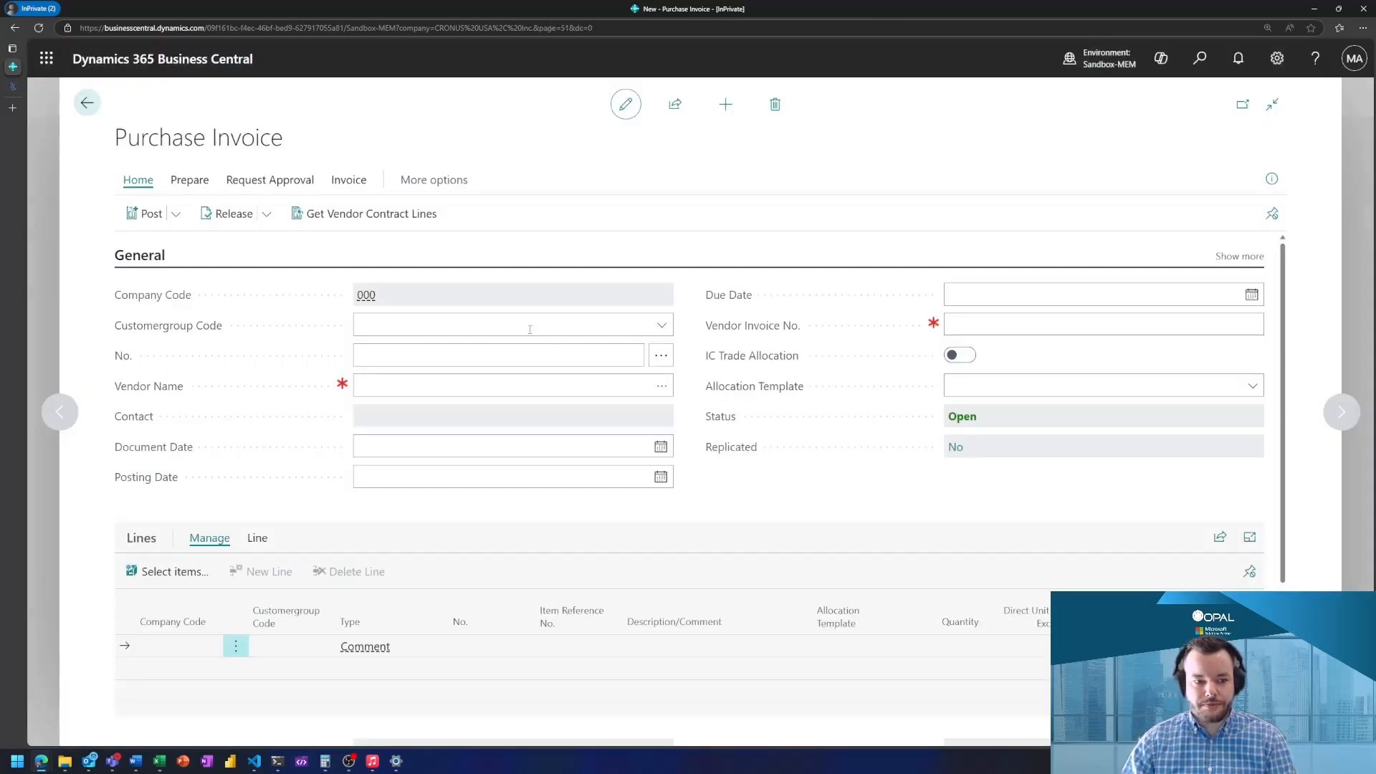
Step: Set the invoice's vendor to Fabrikam, Inc. and its vendor invoice number to INV031837812, leaving the customergroup code blank
click(523, 321)
key(Tab)
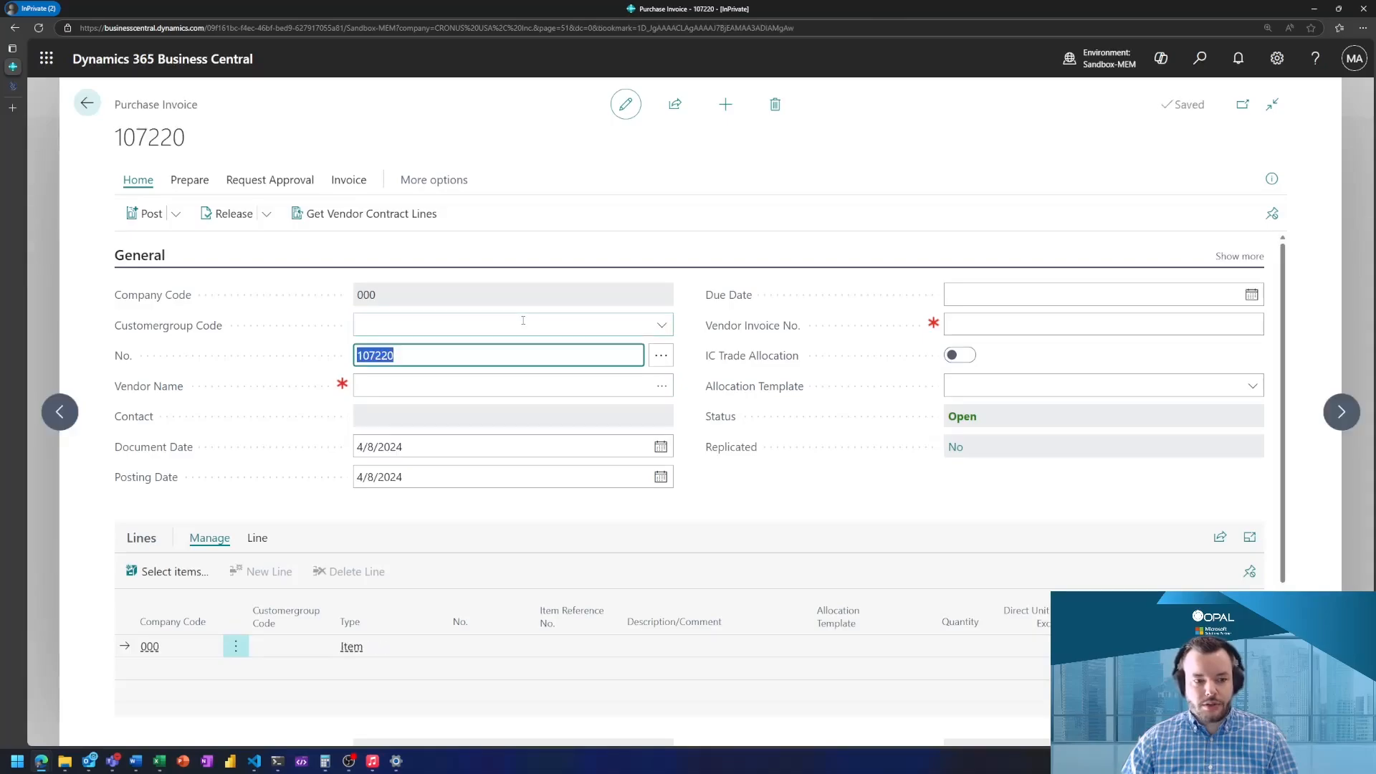
key(Tab)
click(662, 385)
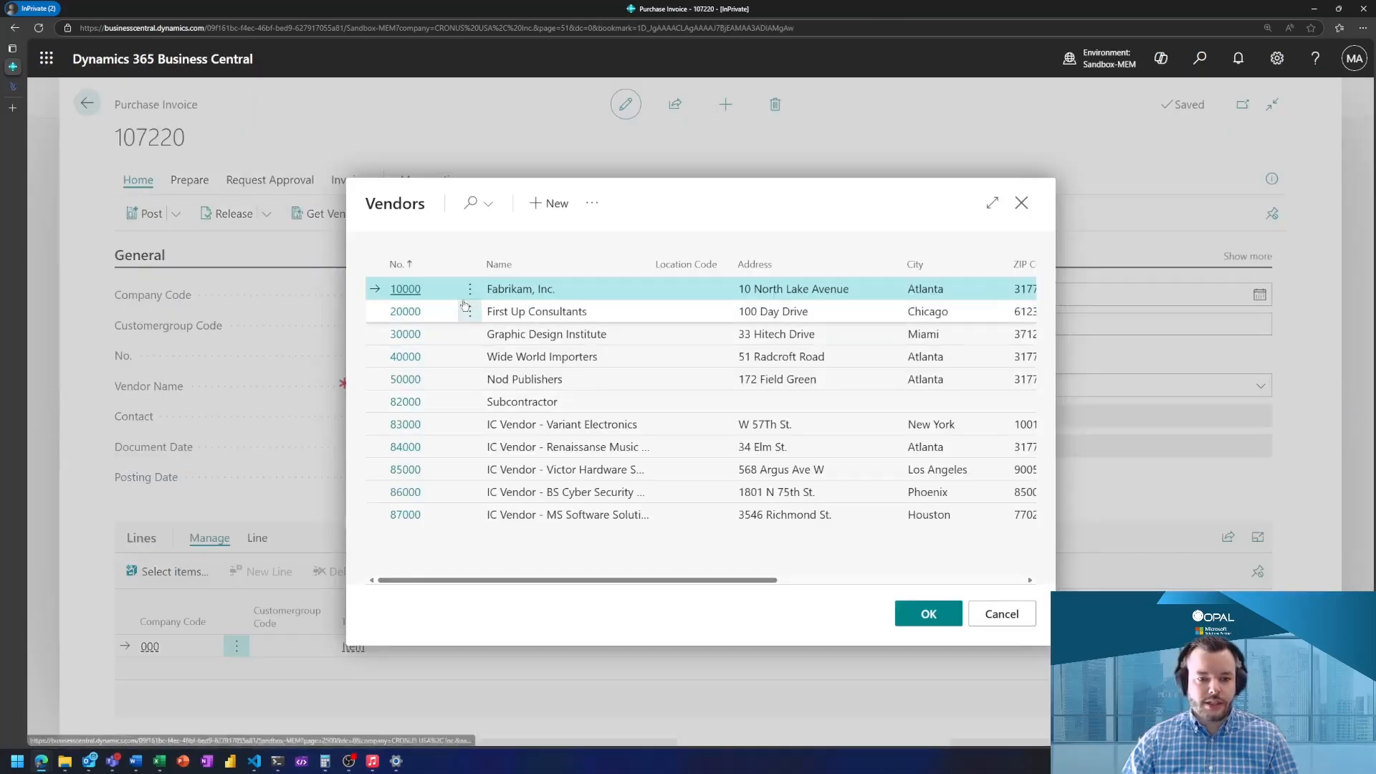
click(406, 290)
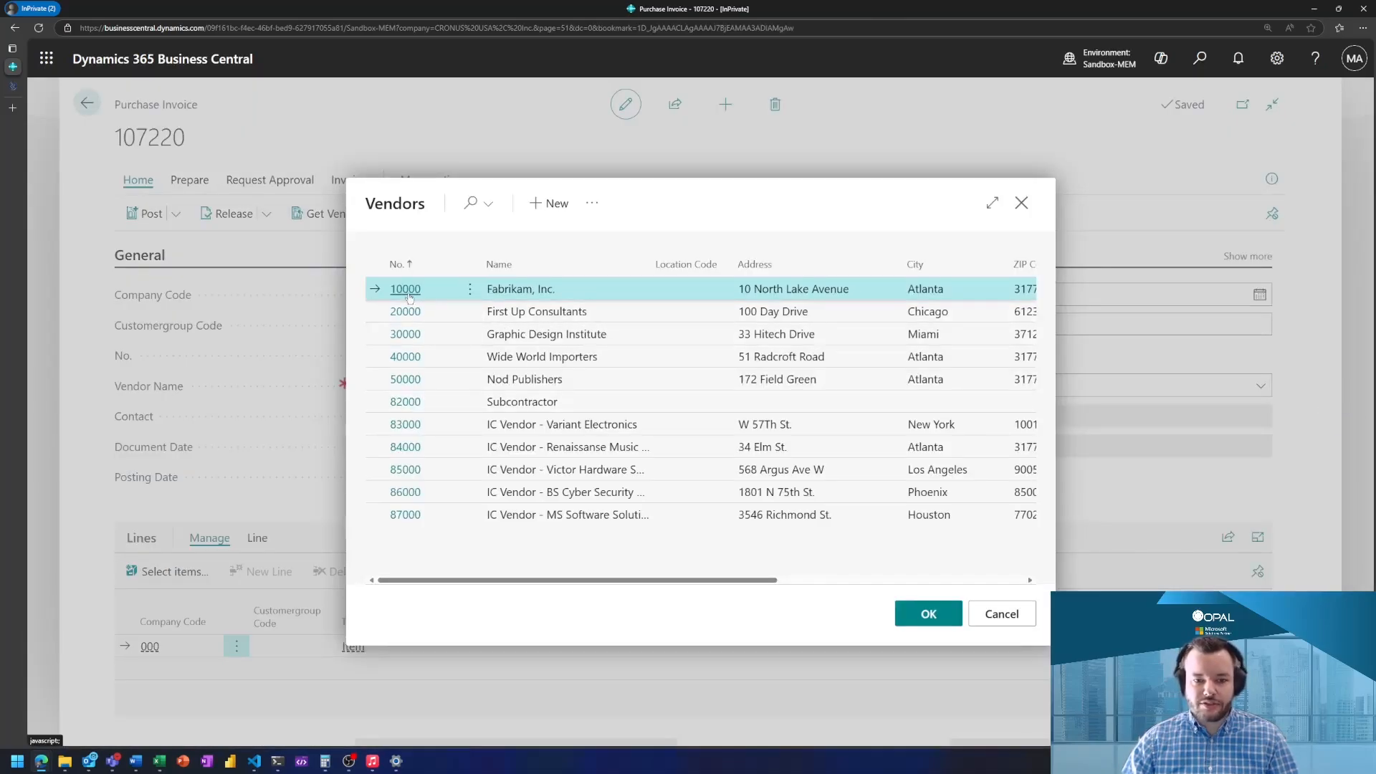
click(964, 326)
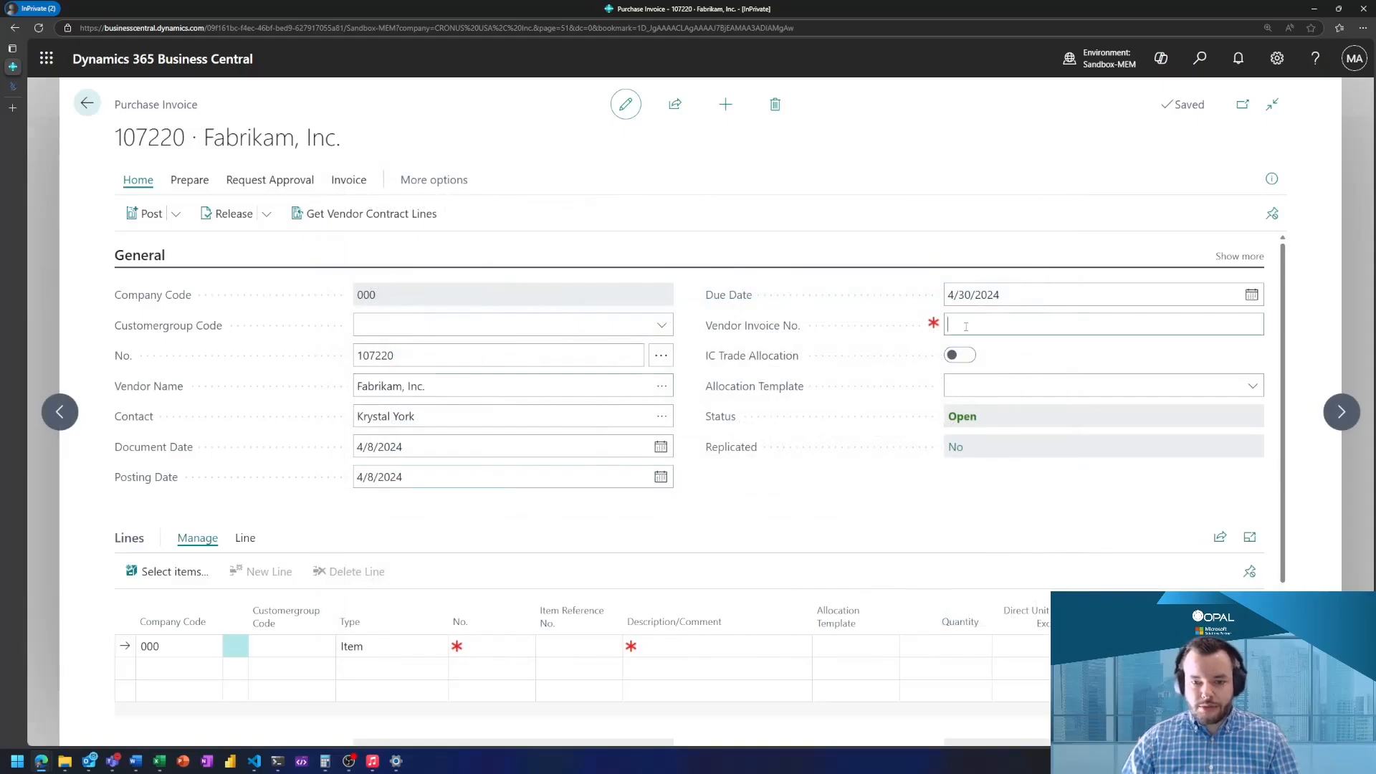
text(INV031837812)
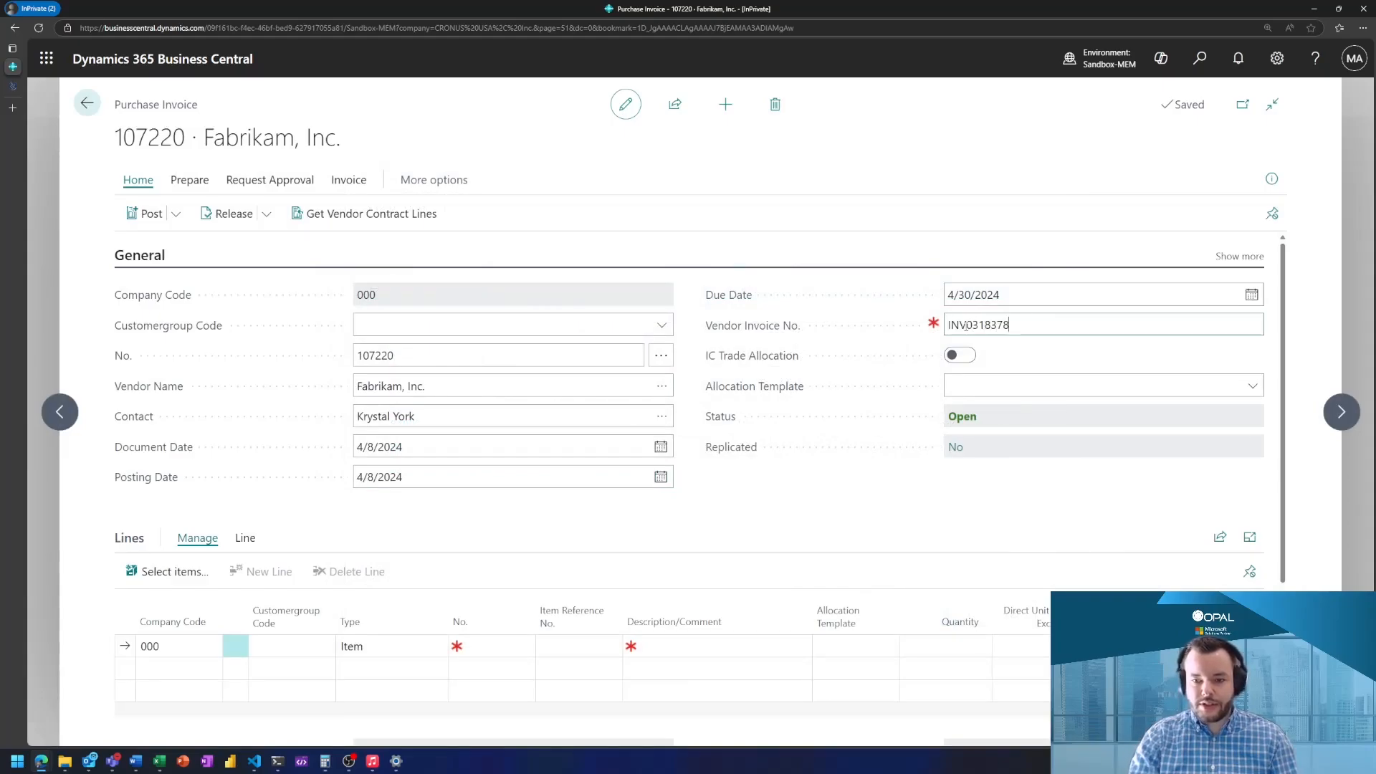
key(Tab)
Step: Make the first invoice line a G/L Account line for Other travel expenses, finding the account with "travel"
scroll(876, 378, down, 2)
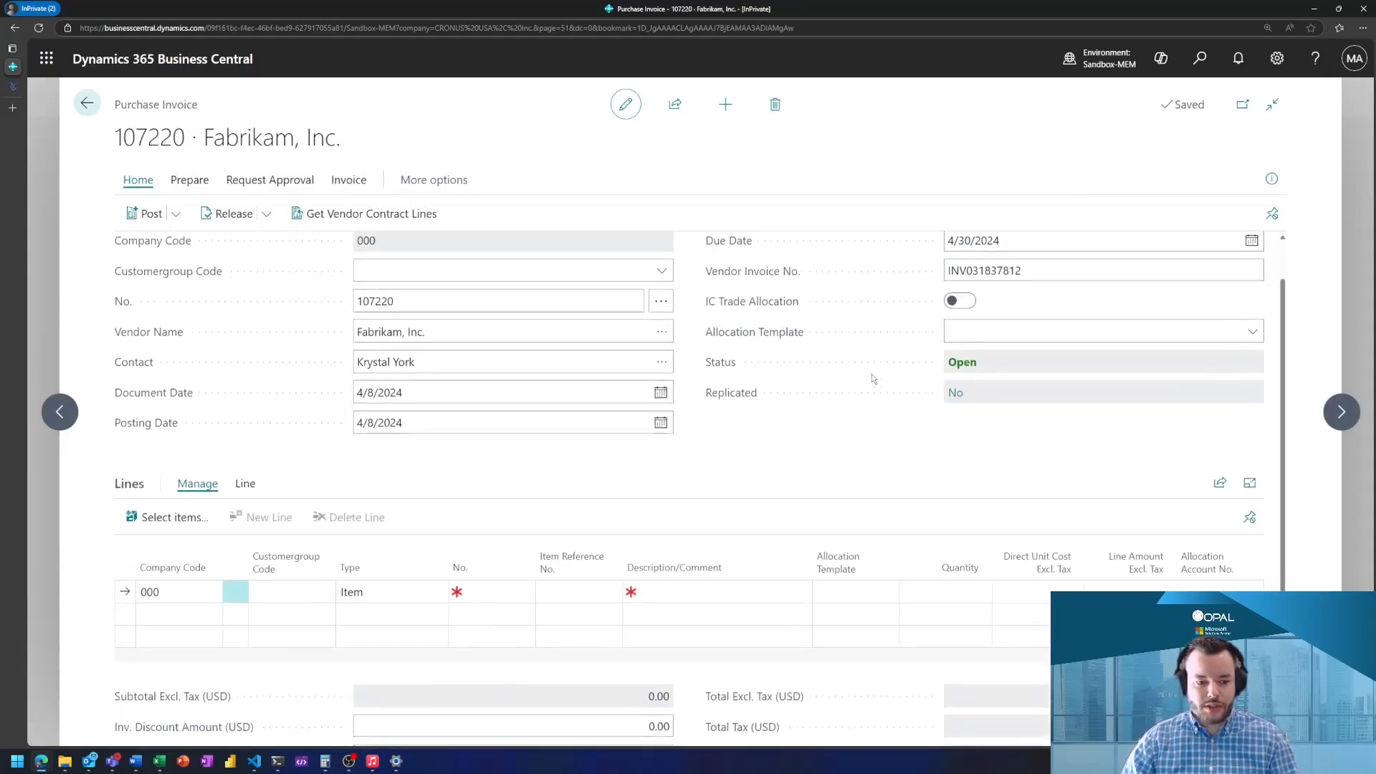
click(351, 538)
text(g)
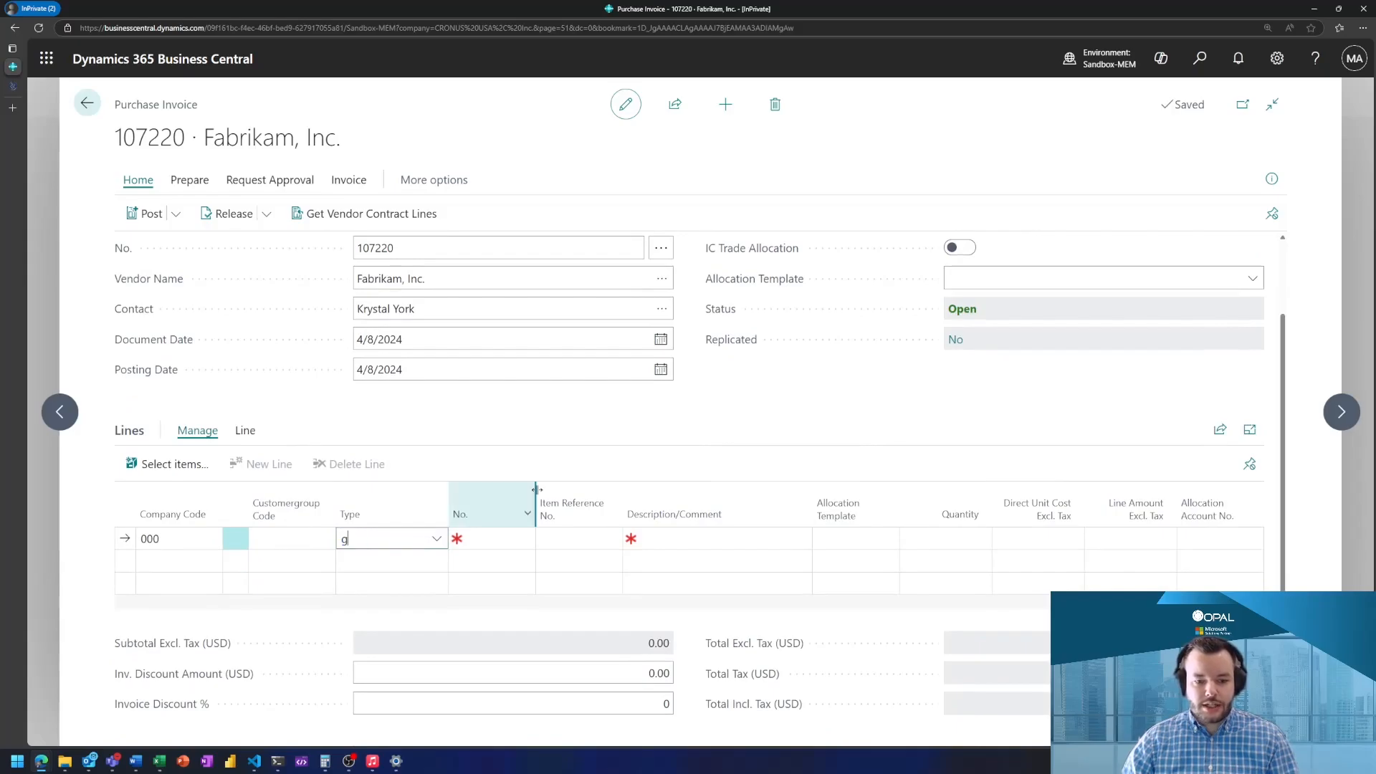
key(Tab)
text(travel)
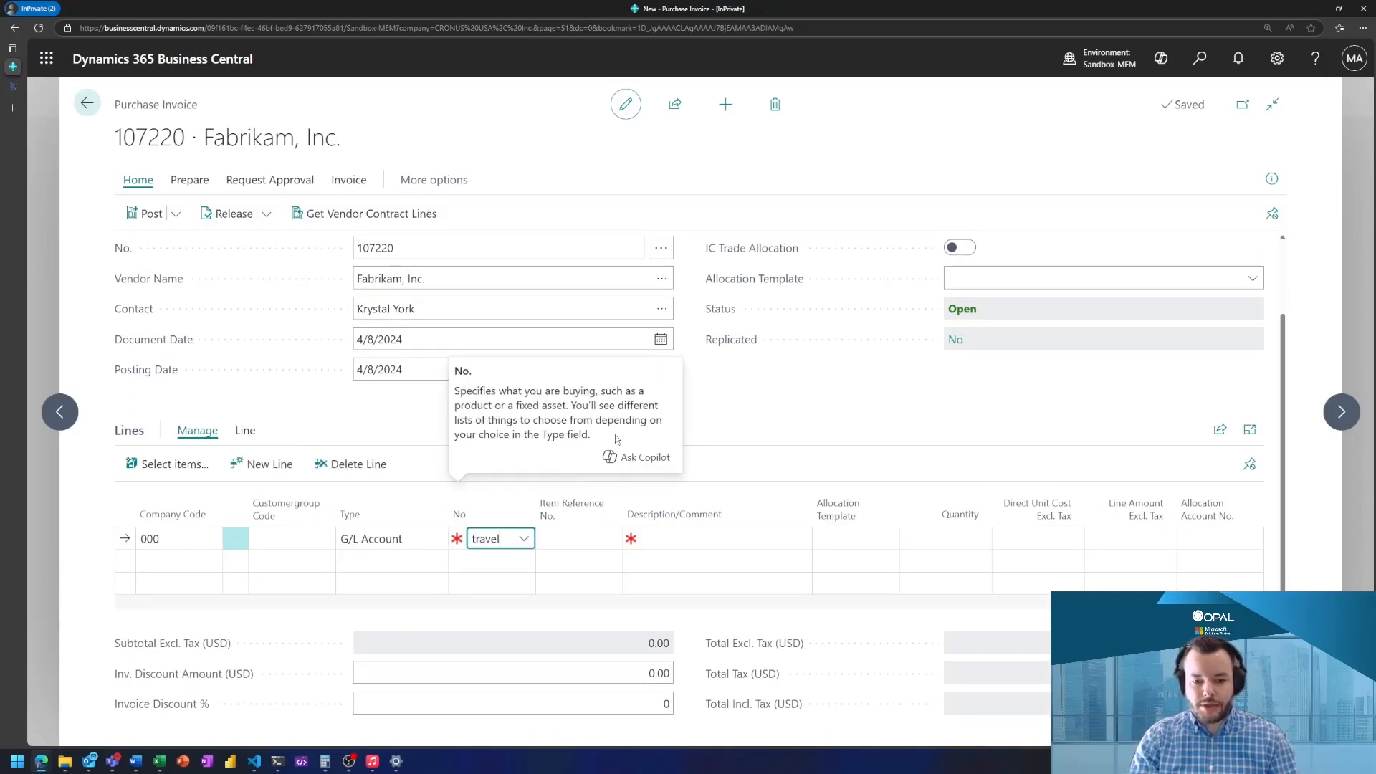
key(Tab)
key(Tab)
key(Tab)
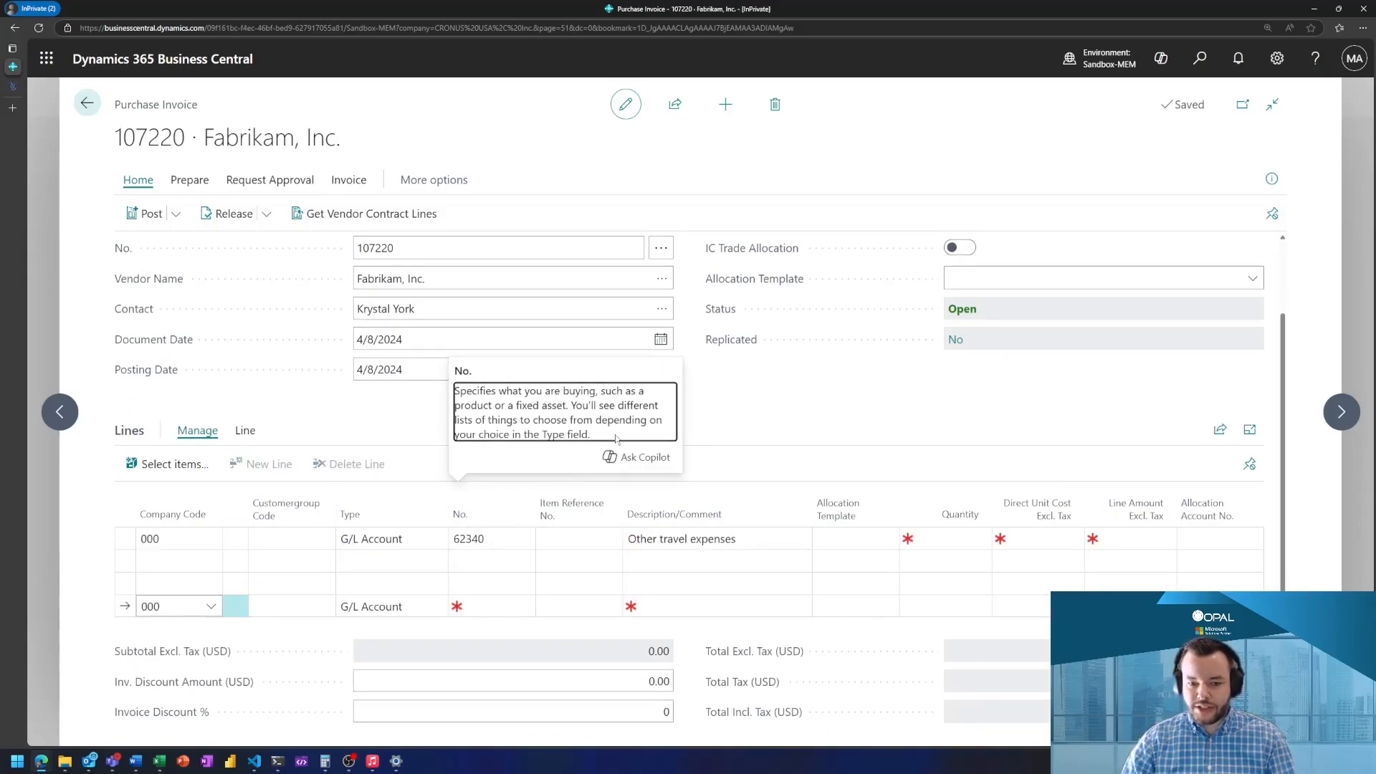
Step: Set the Other travel expenses line to a quantity of 1 and a direct unit cost of 180
click(945, 538)
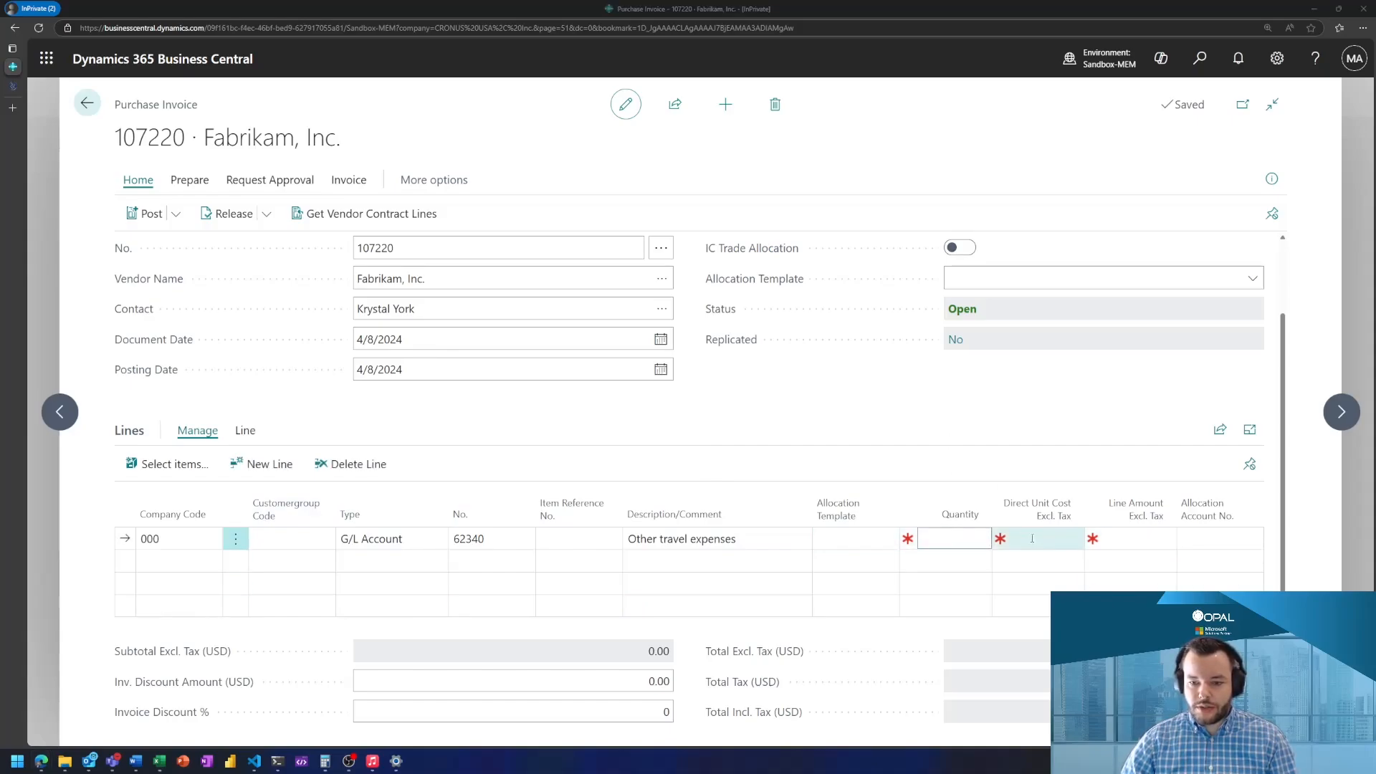
text(1)
key(Tab)
text(180)
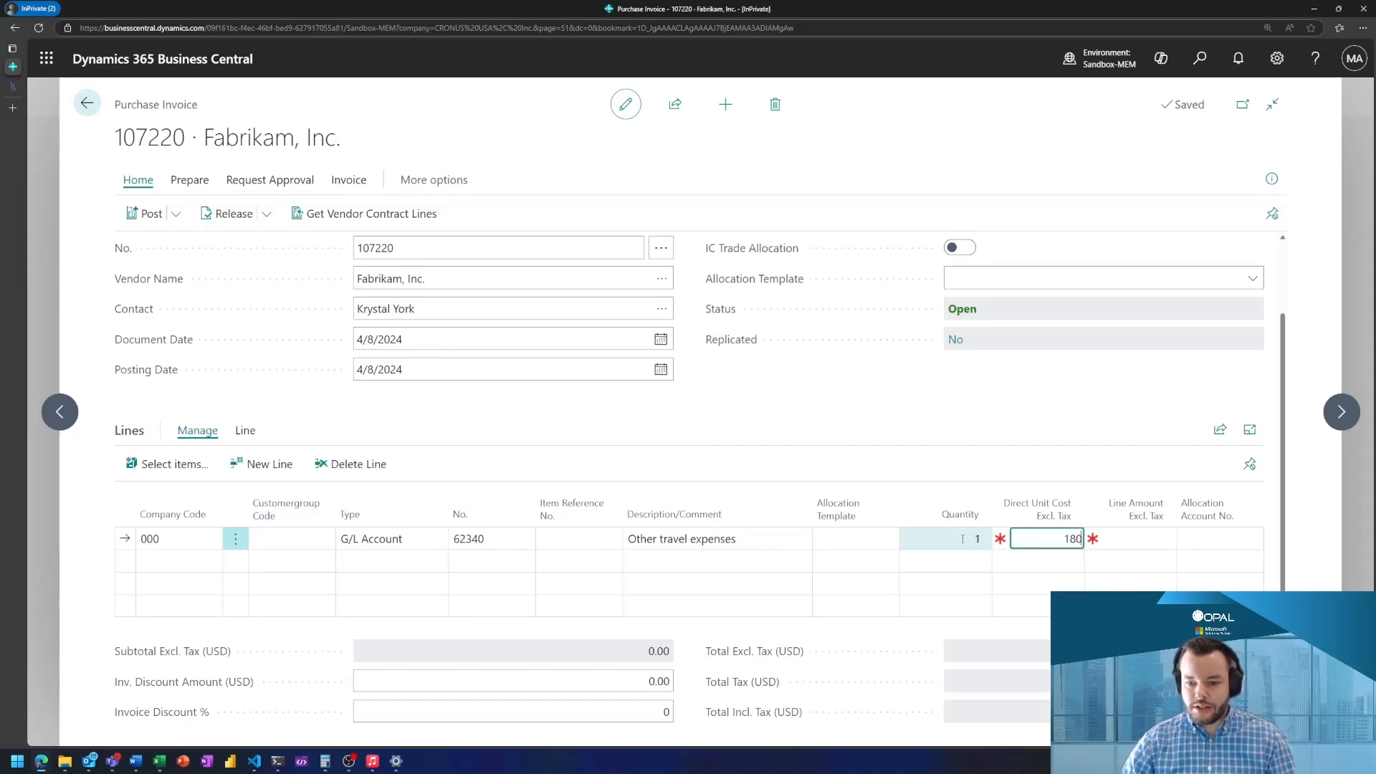
key(Tab)
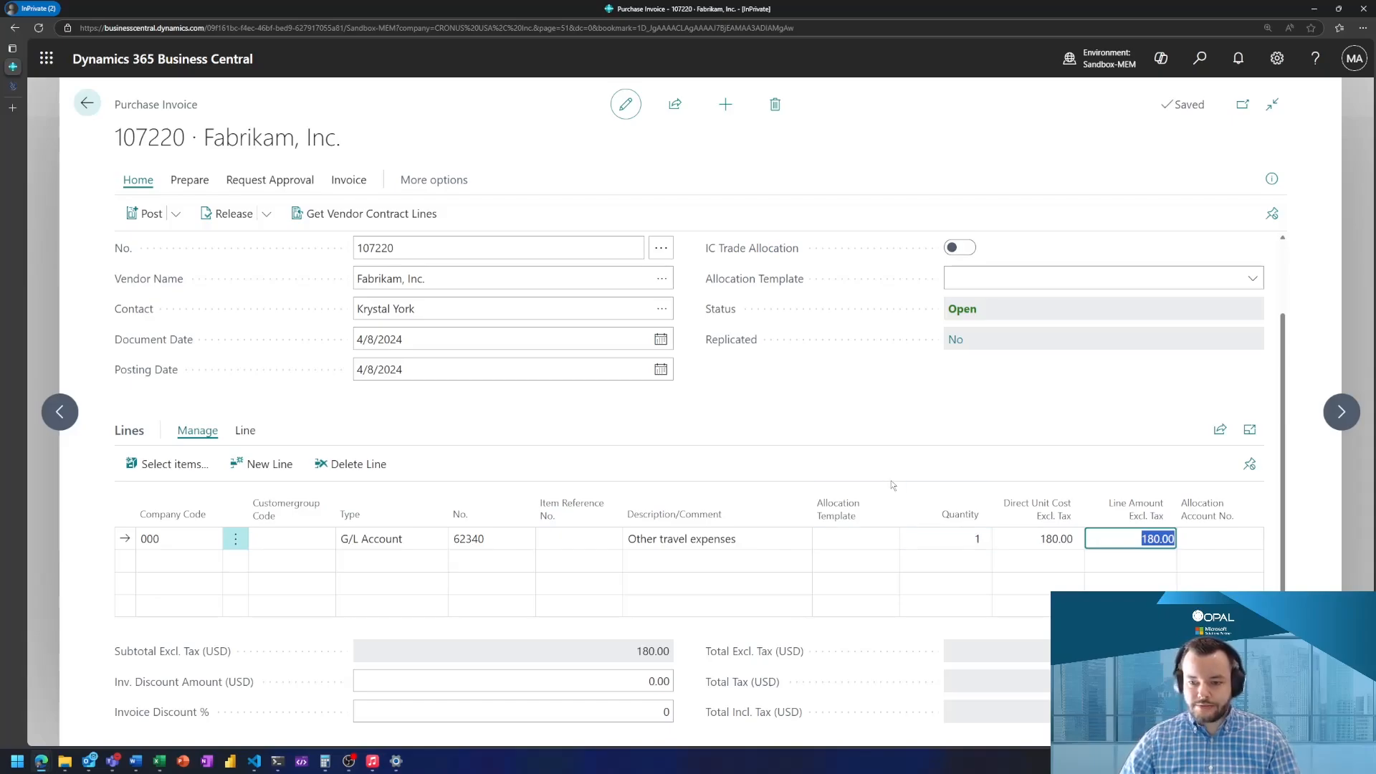
click(820, 442)
Step: Preview the invoice's posting without actually posting it, and return to the invoice
scroll(778, 431, up, 3)
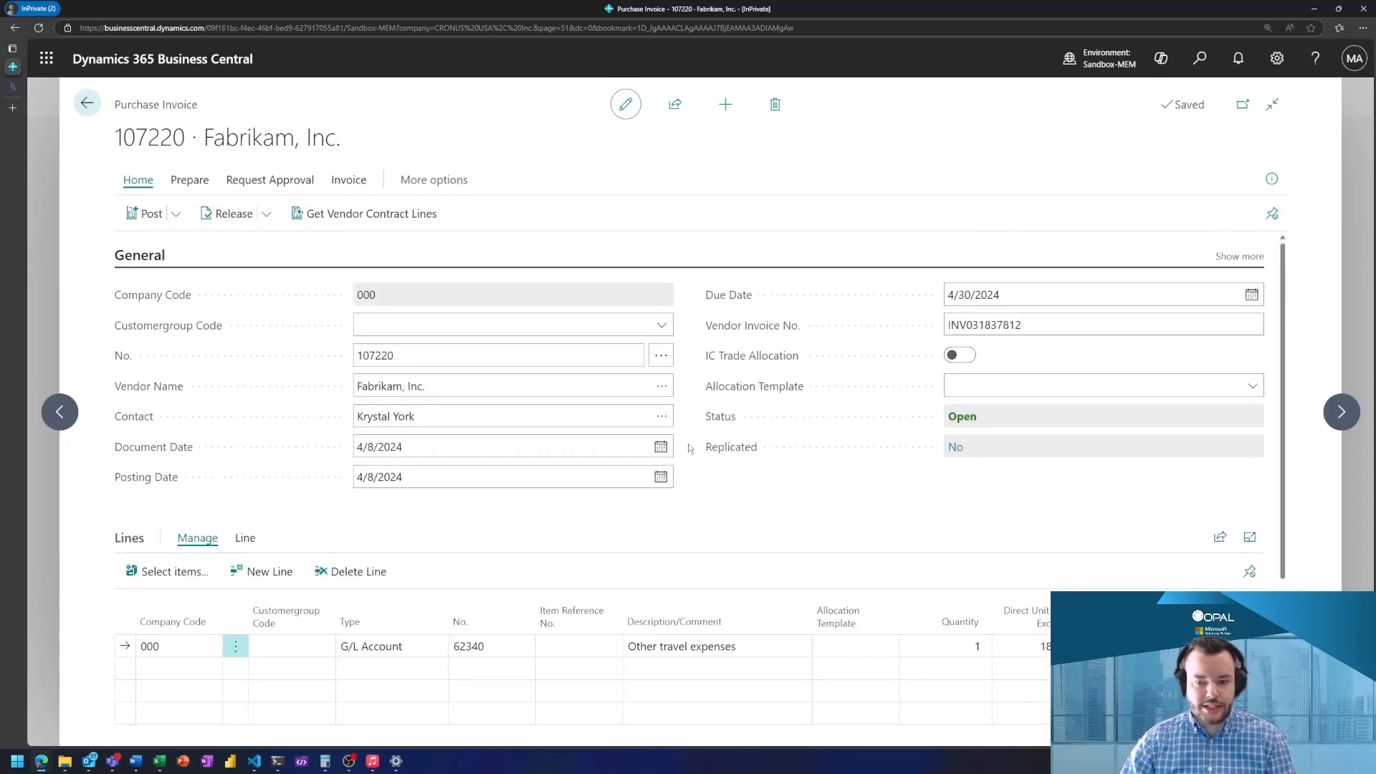
click(146, 213)
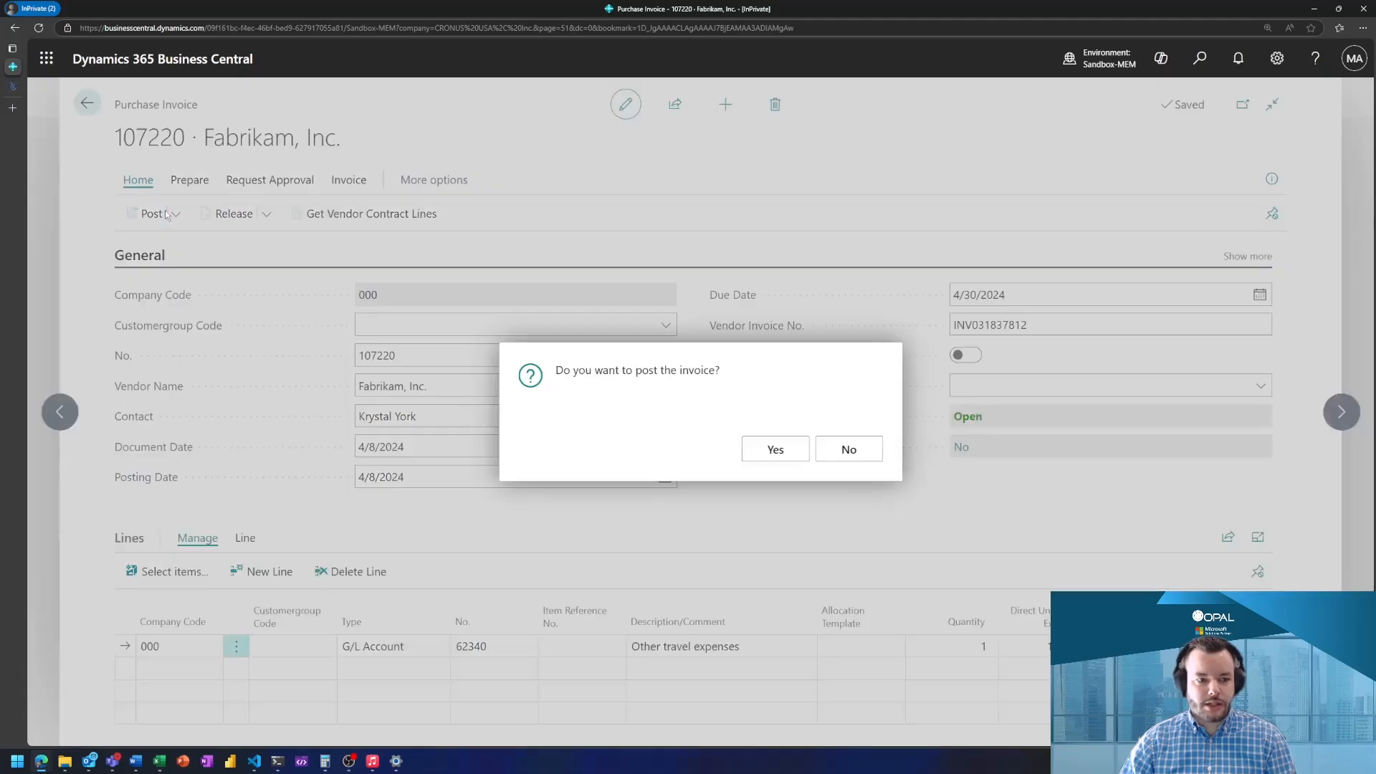
click(849, 448)
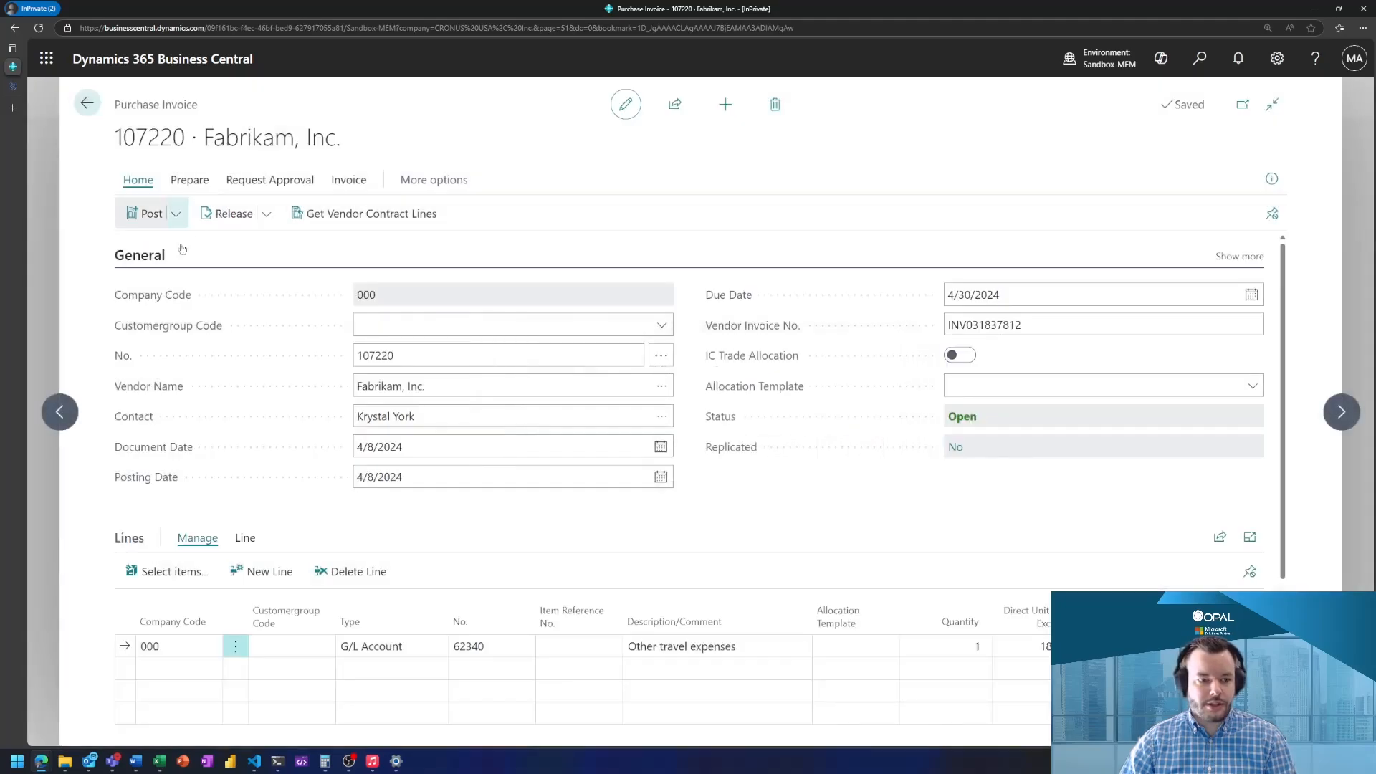
click(176, 214)
click(186, 288)
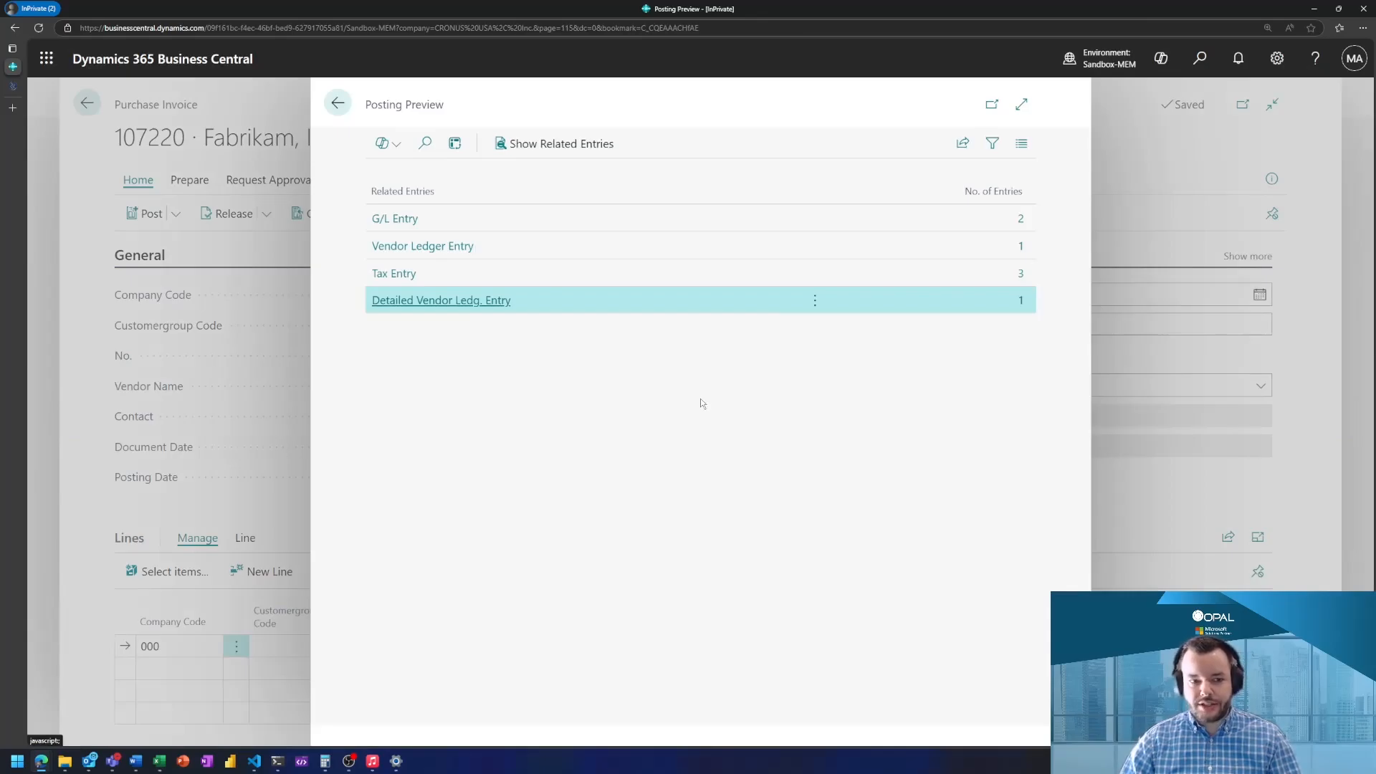
click(337, 104)
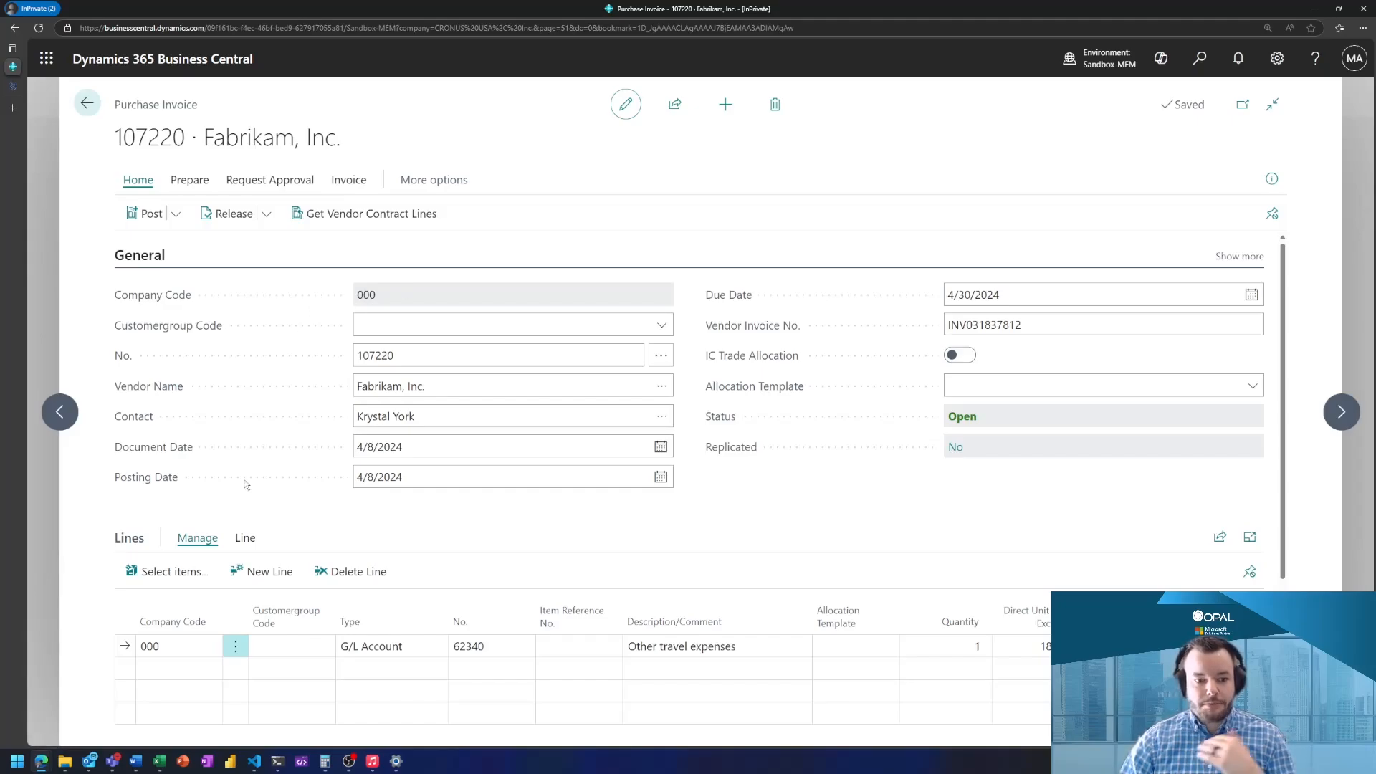
Step: Change the company code of the Other travel expenses line to 100 (Atlanta)
click(182, 644)
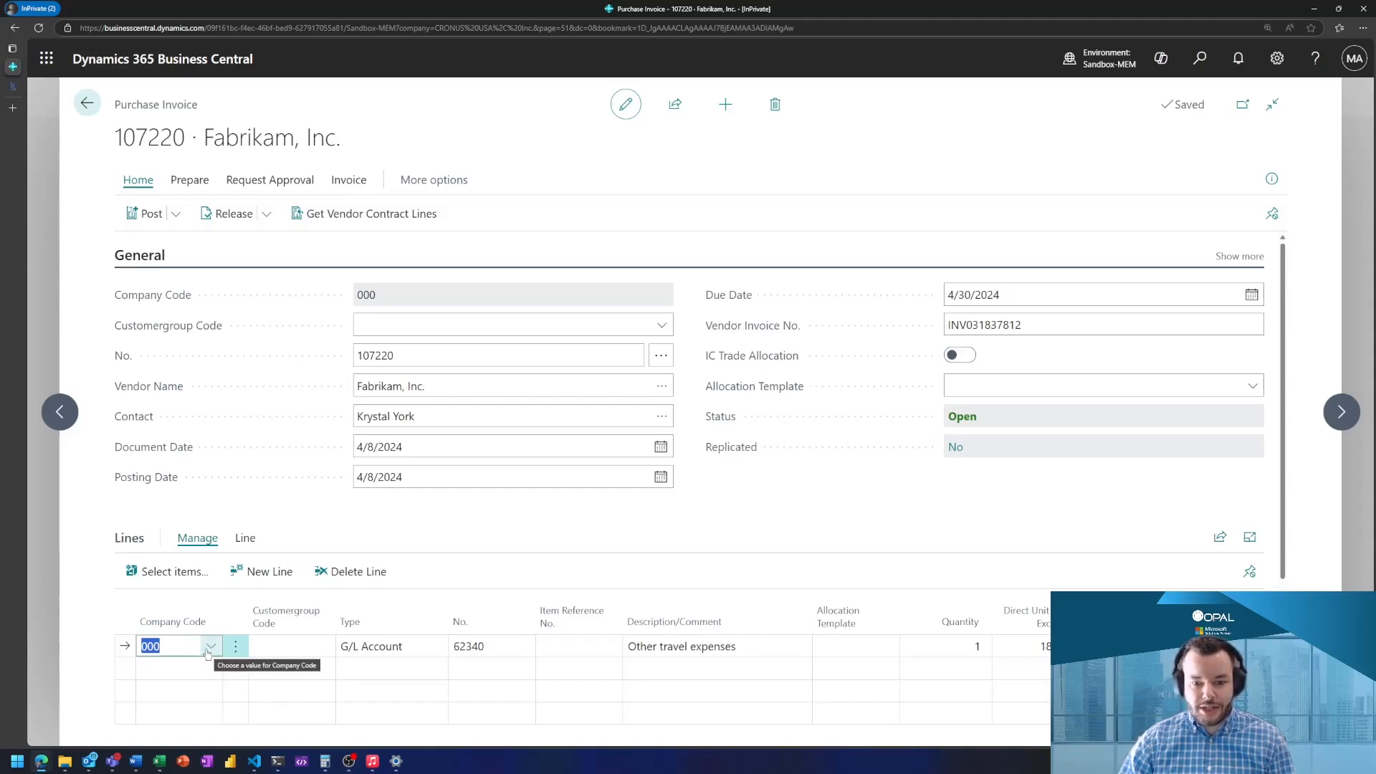
click(211, 647)
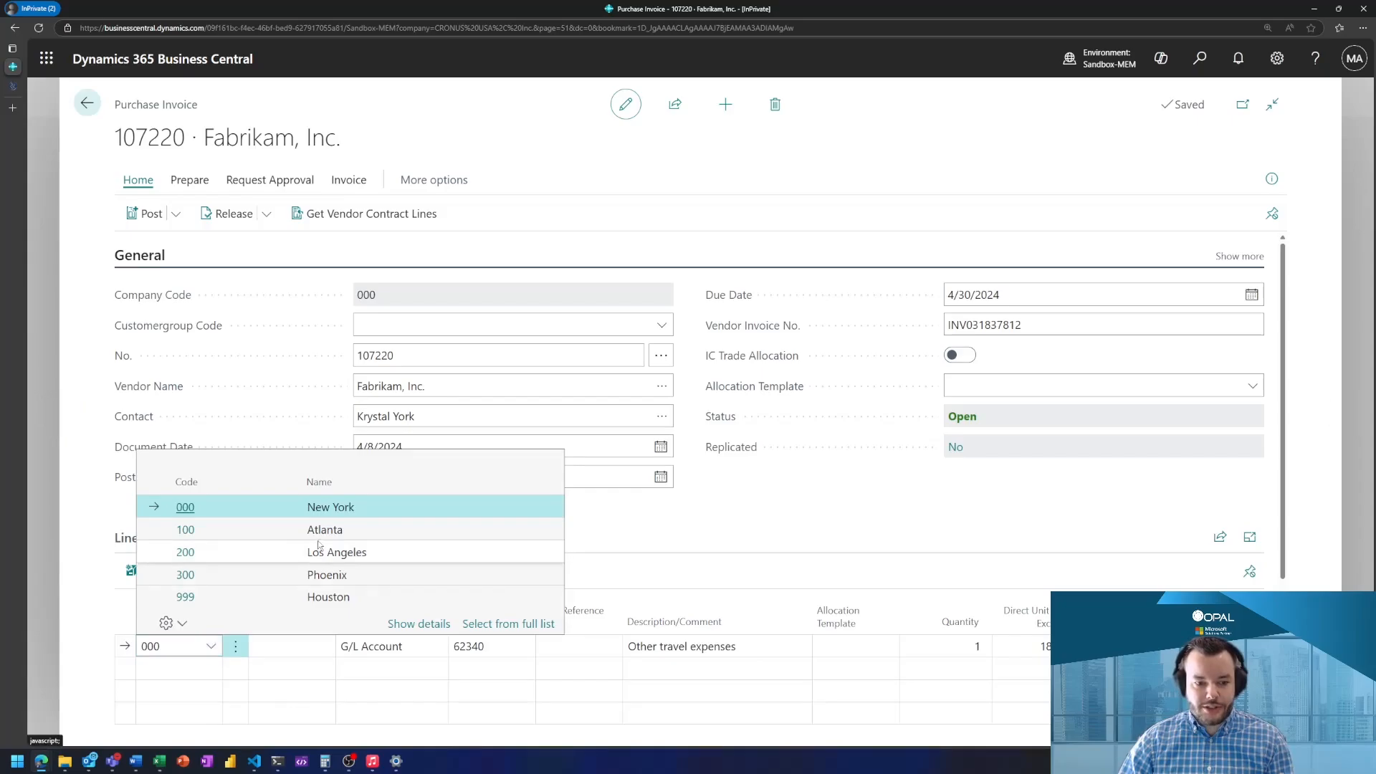
click(323, 532)
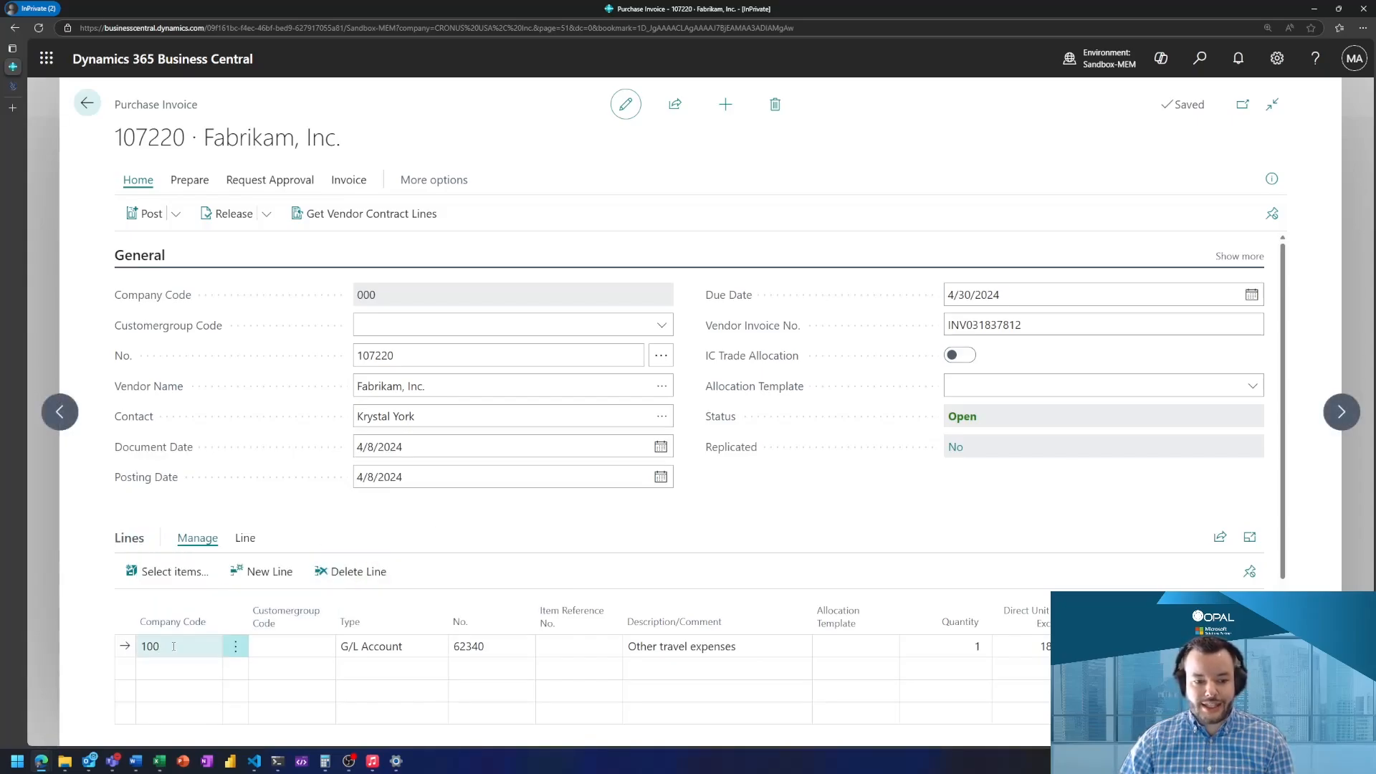
Step: Preview the posting of the cross-entity invoice and show its G/L entries sorted by company code
click(175, 214)
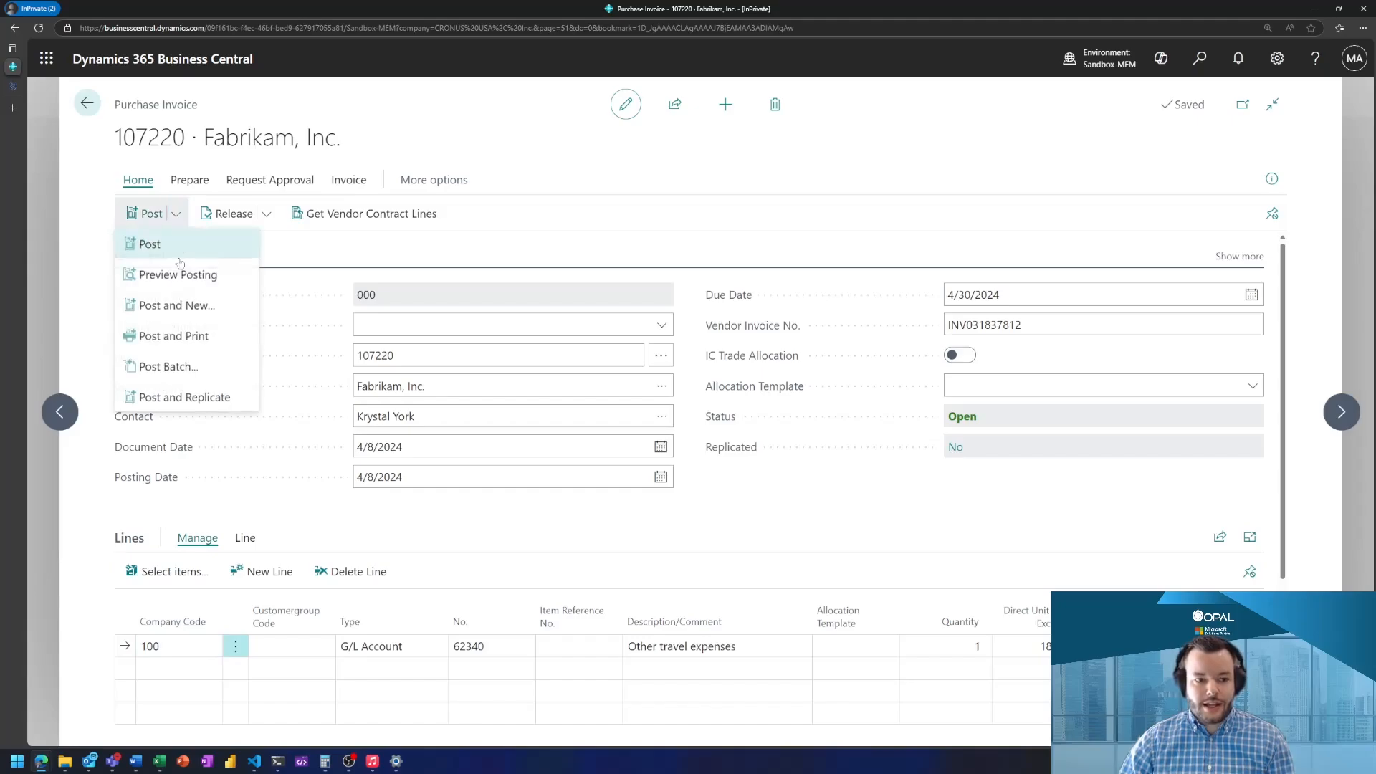
click(178, 274)
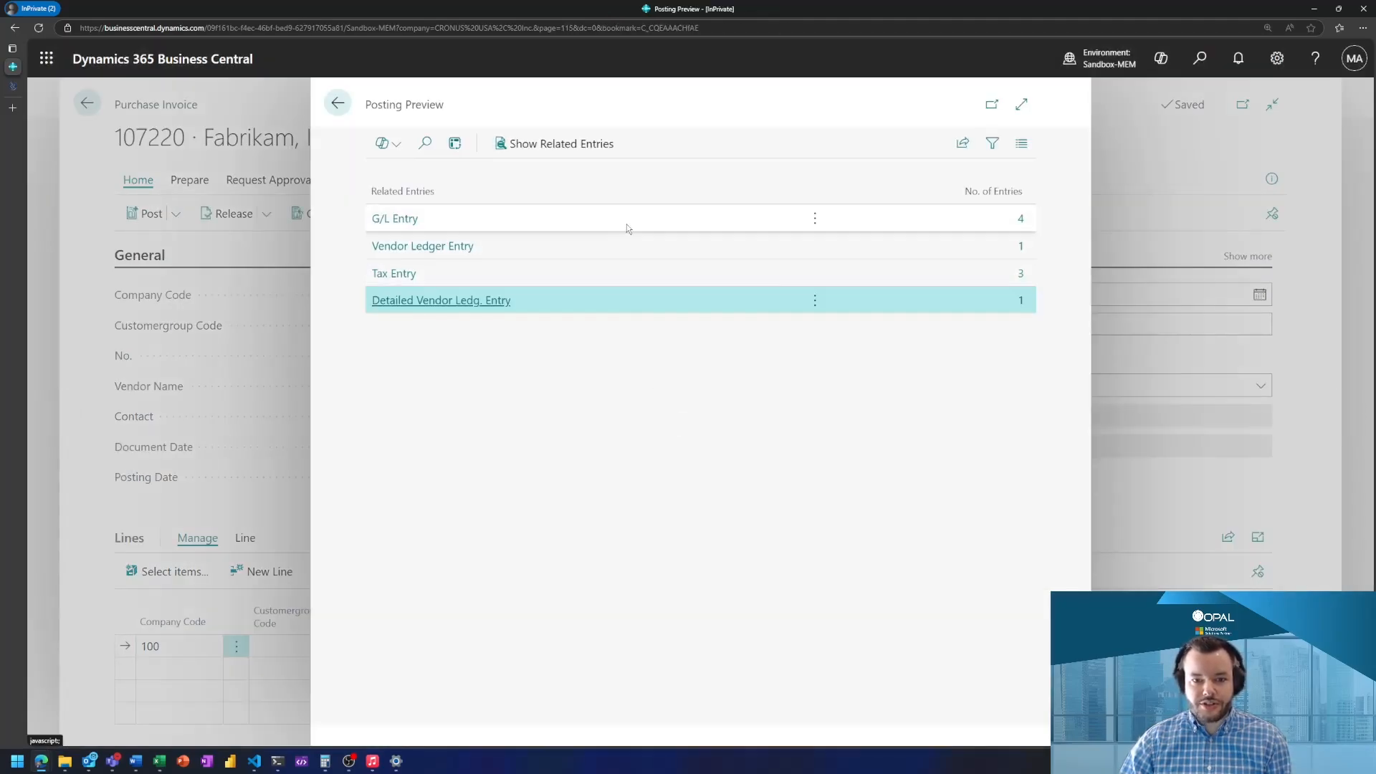
click(627, 228)
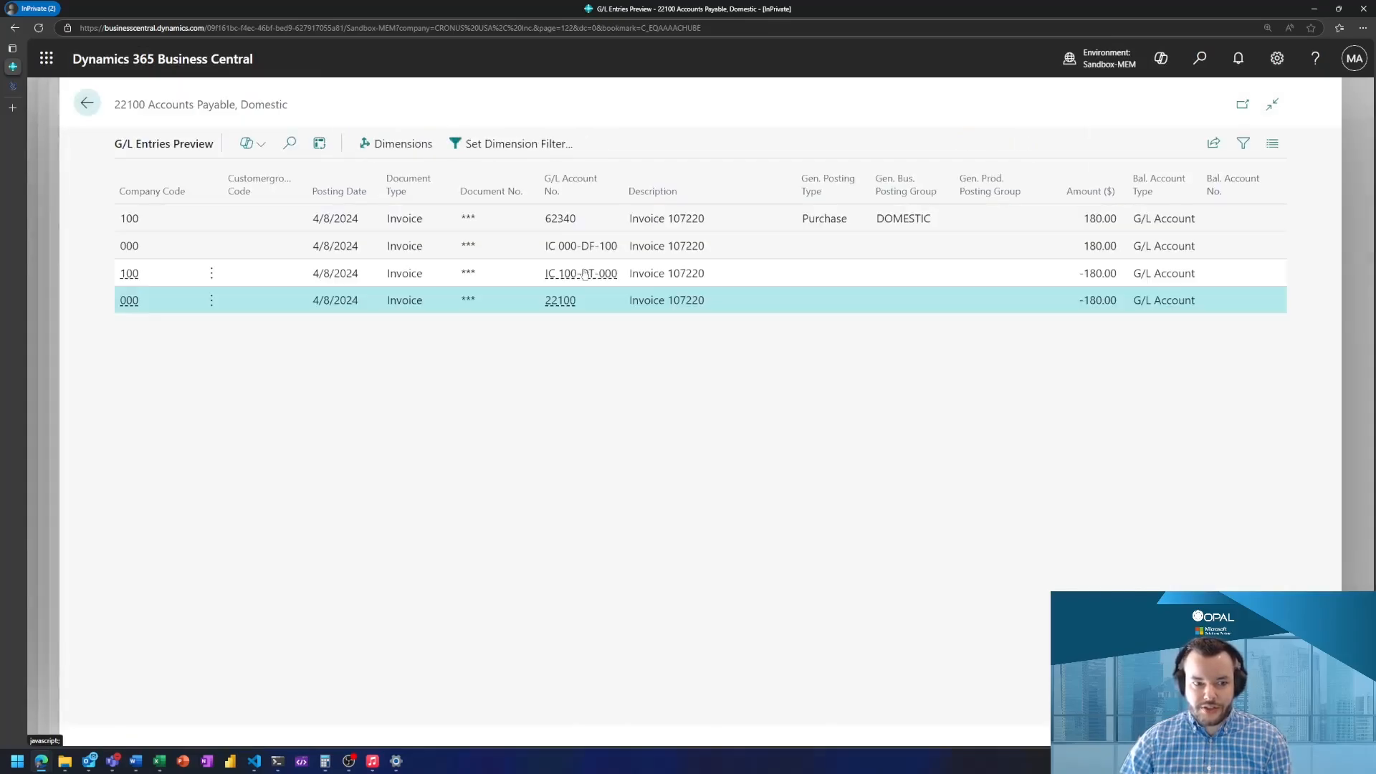
click(154, 190)
Step: Examine the previewed payables, due-from, expense and due-to entries of companies 000 and 100, and return to the invoice
click(159, 224)
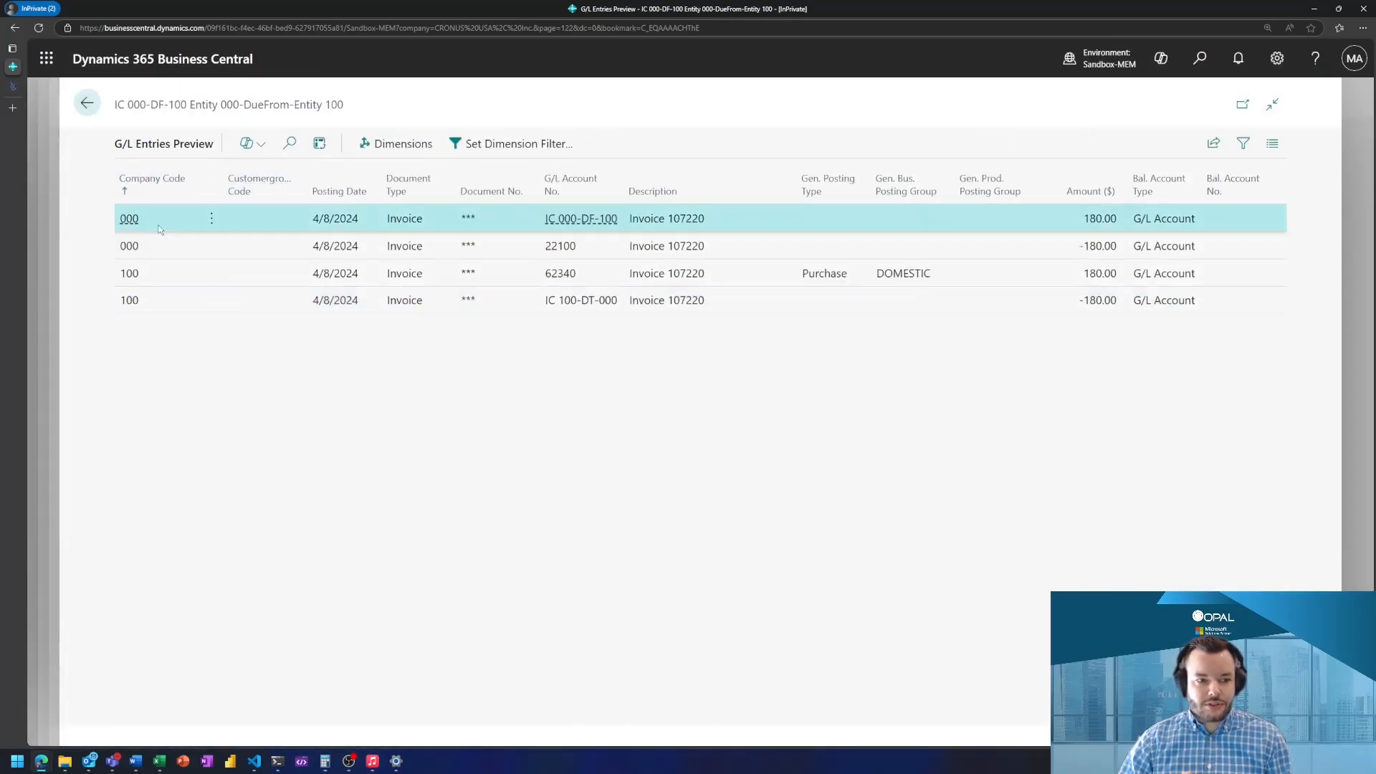
click(157, 239)
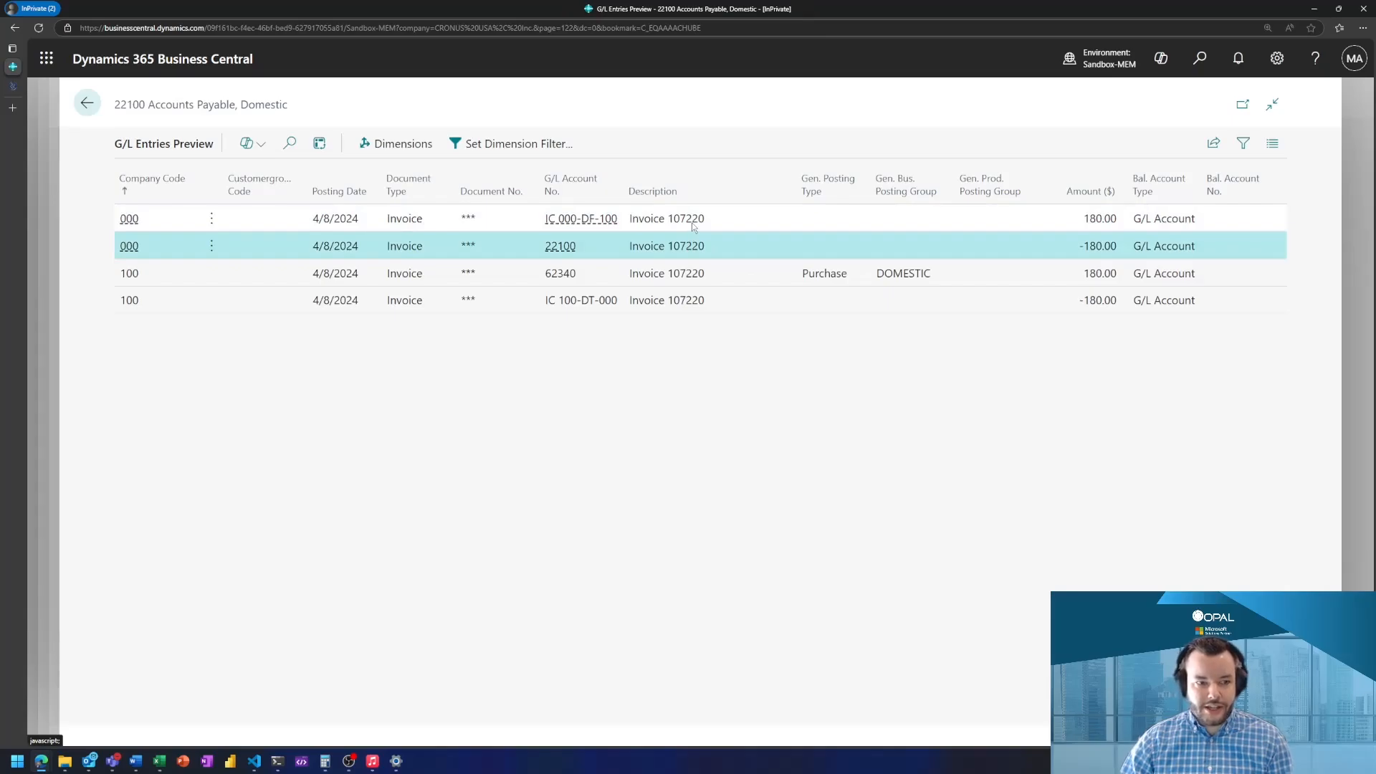
click(694, 227)
click(694, 245)
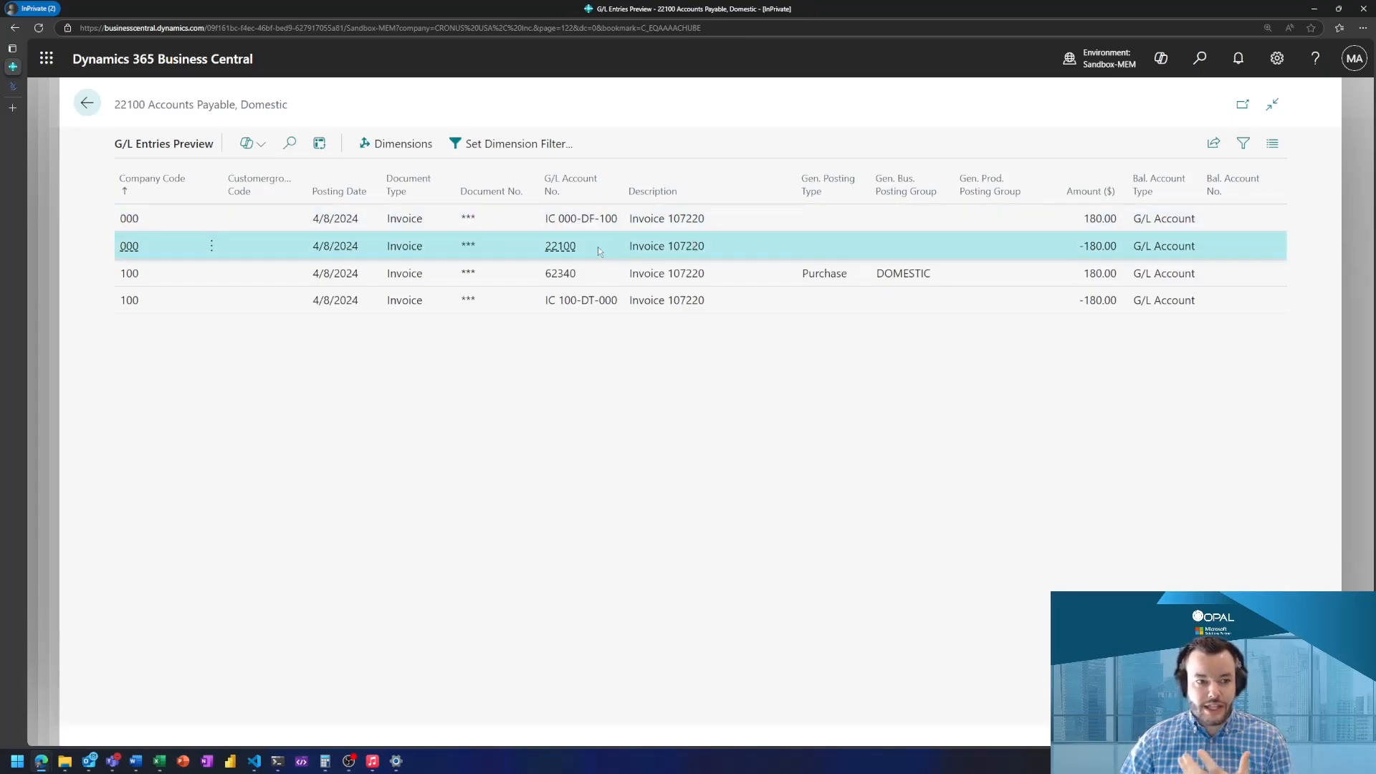
click(660, 222)
click(656, 244)
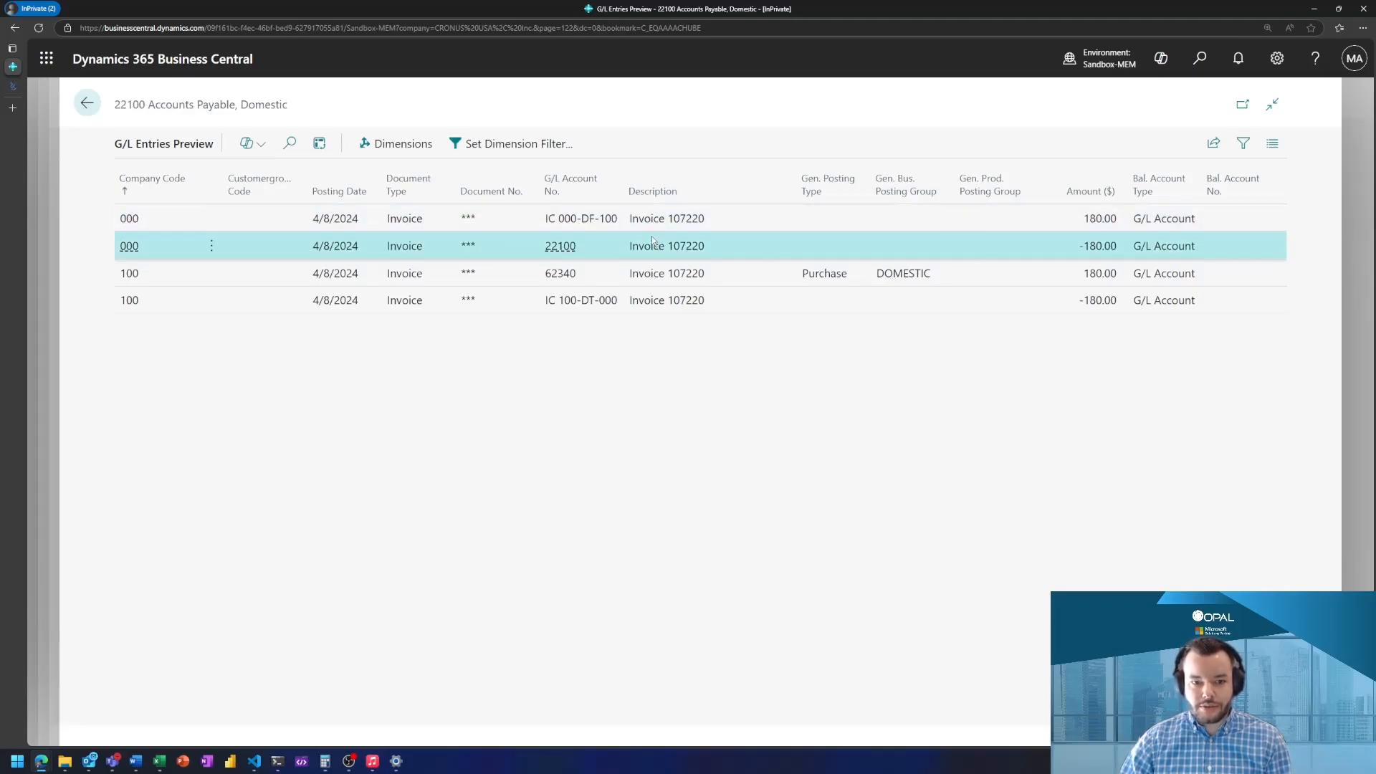
click(678, 273)
click(681, 303)
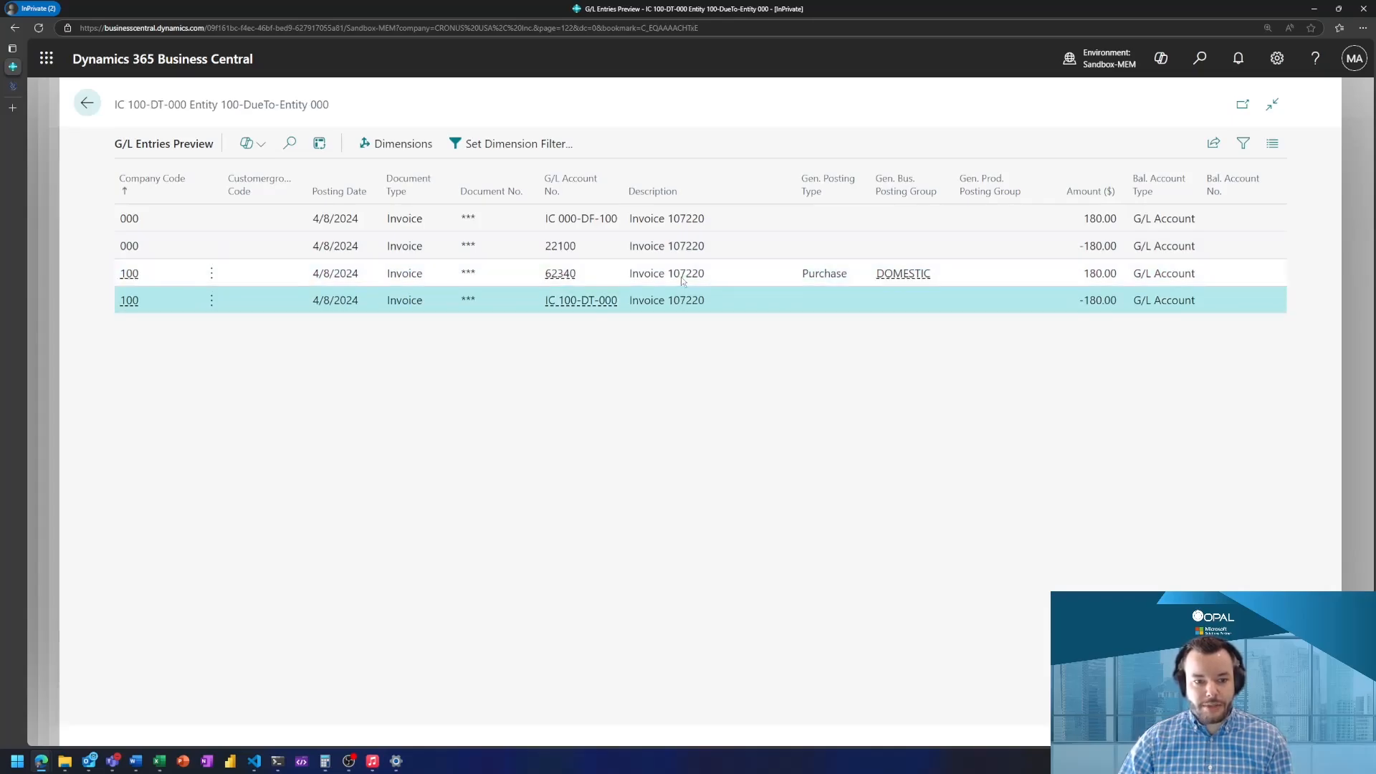
click(681, 278)
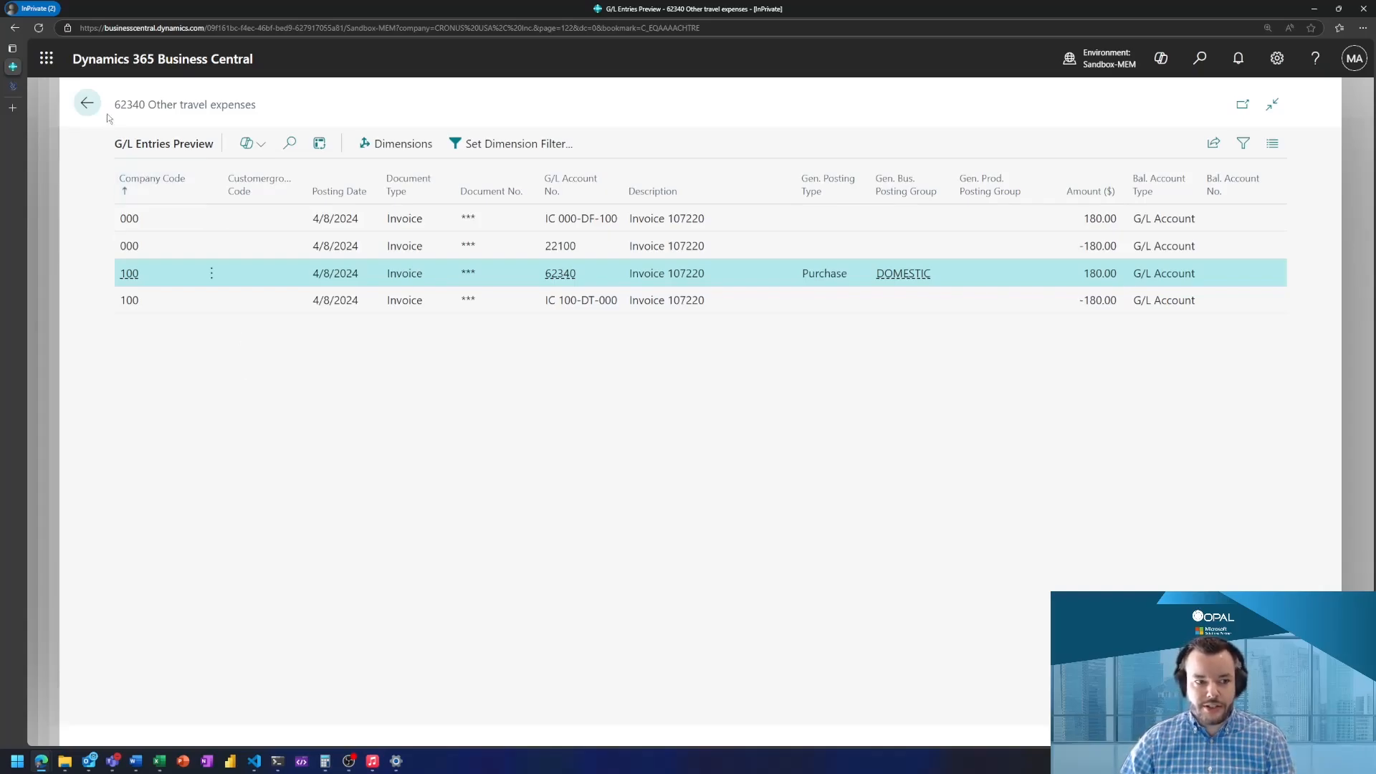
click(87, 103)
click(339, 104)
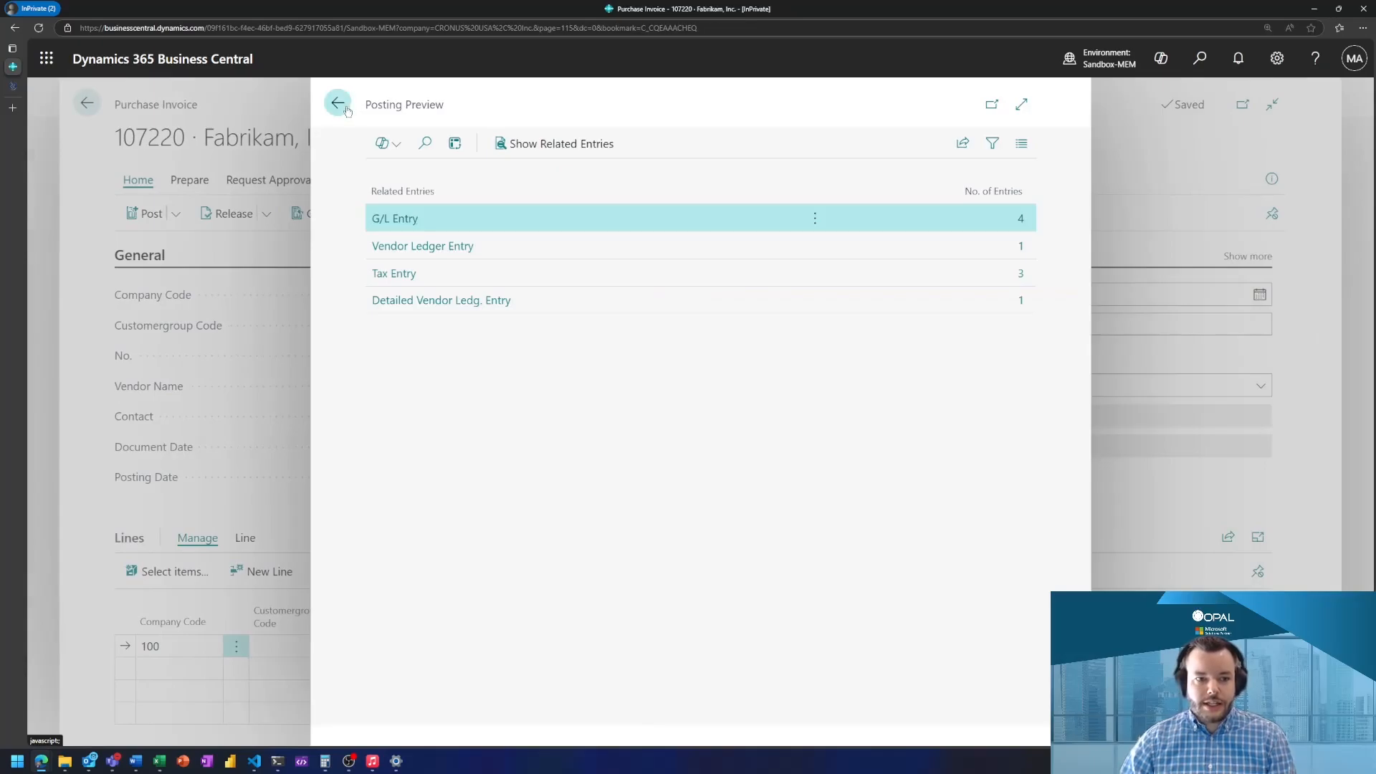
Step: Add a second G/L Account line for company code 200 with account 62340, quantity 1 and direct unit cost 180
scroll(284, 528, down, 2)
scroll(284, 528, down, 1)
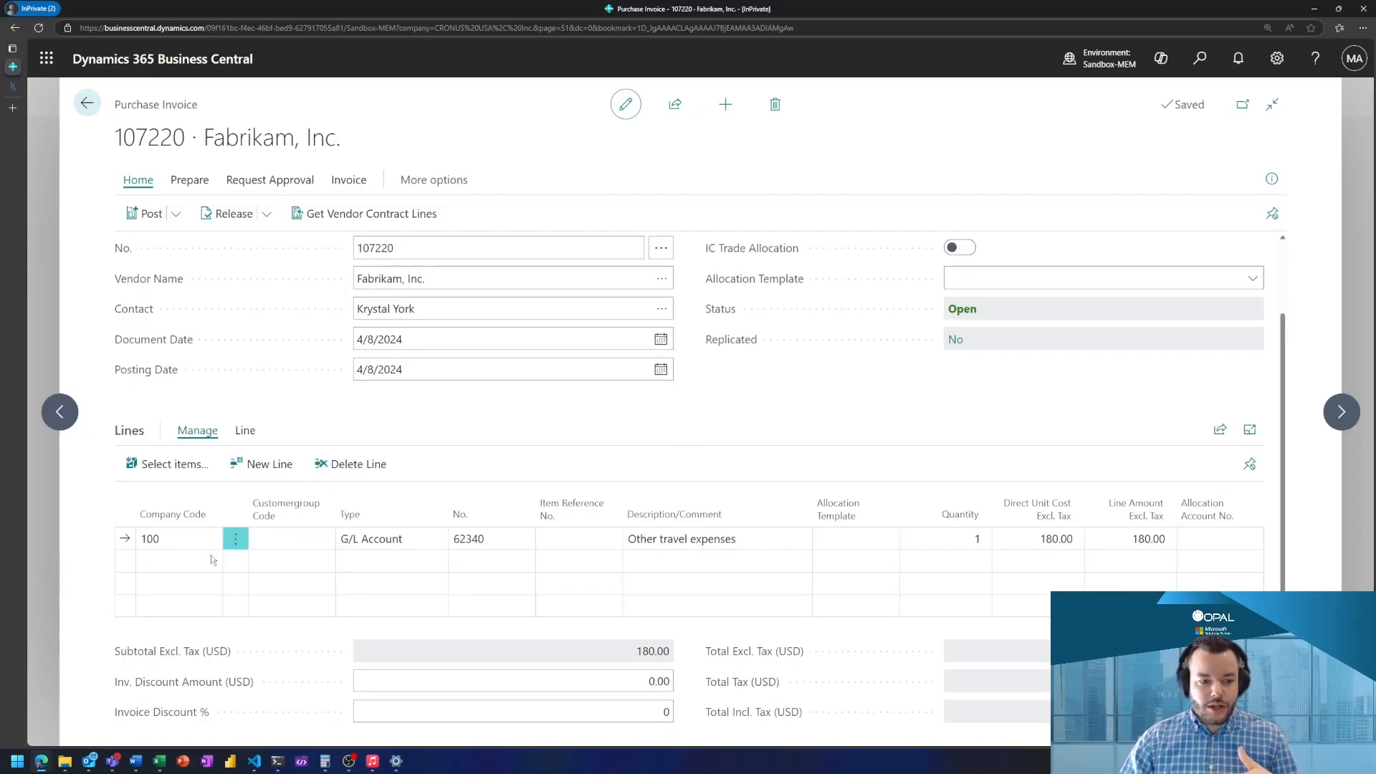
click(180, 563)
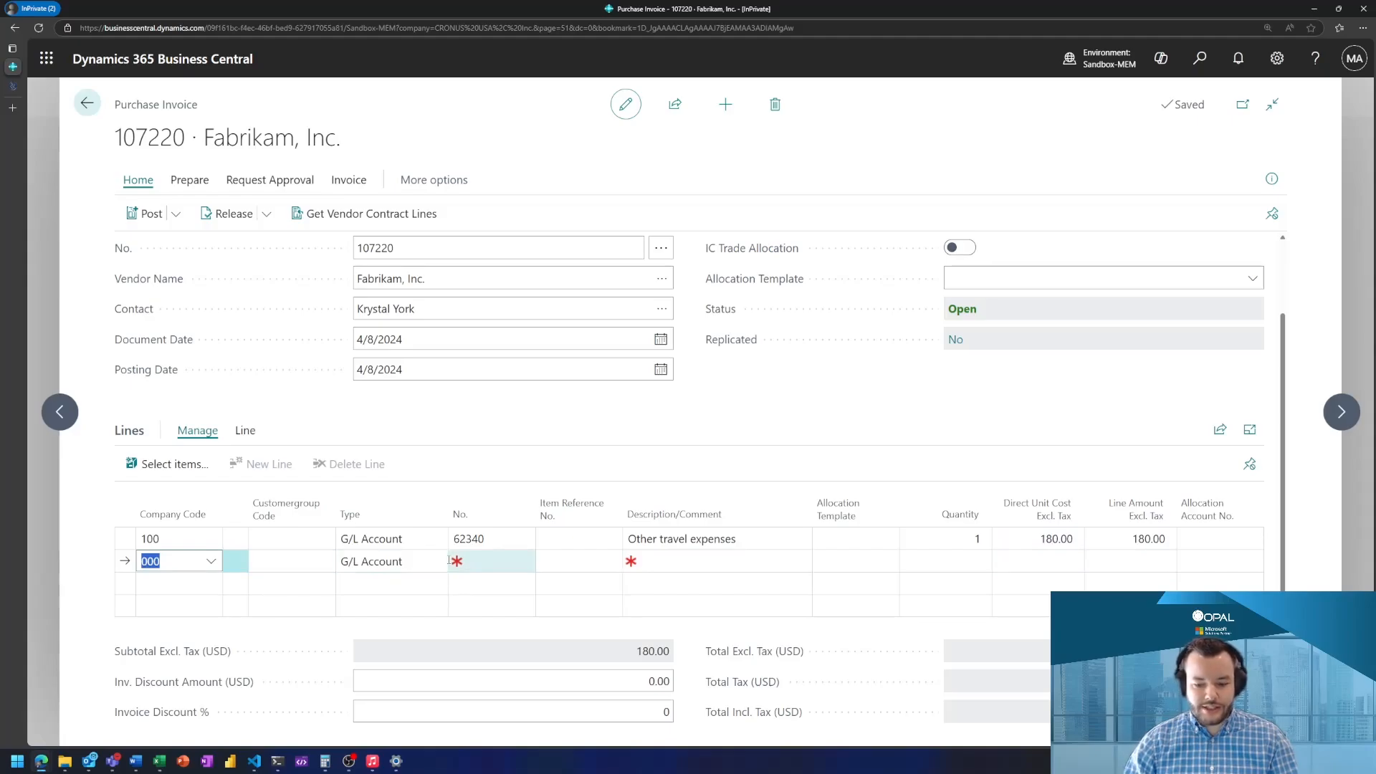
text(200)
key(Tab)
key(Tab)
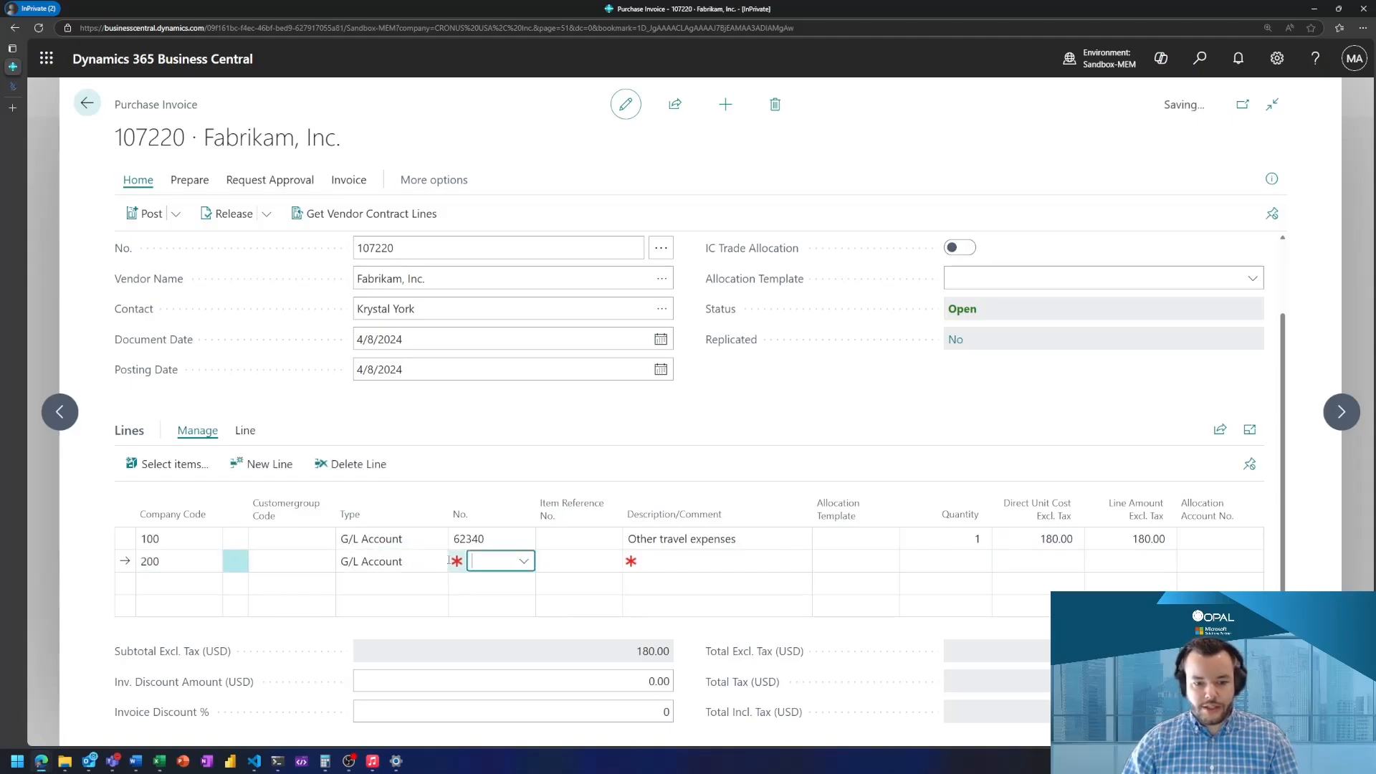
text(62340)
key(Tab)
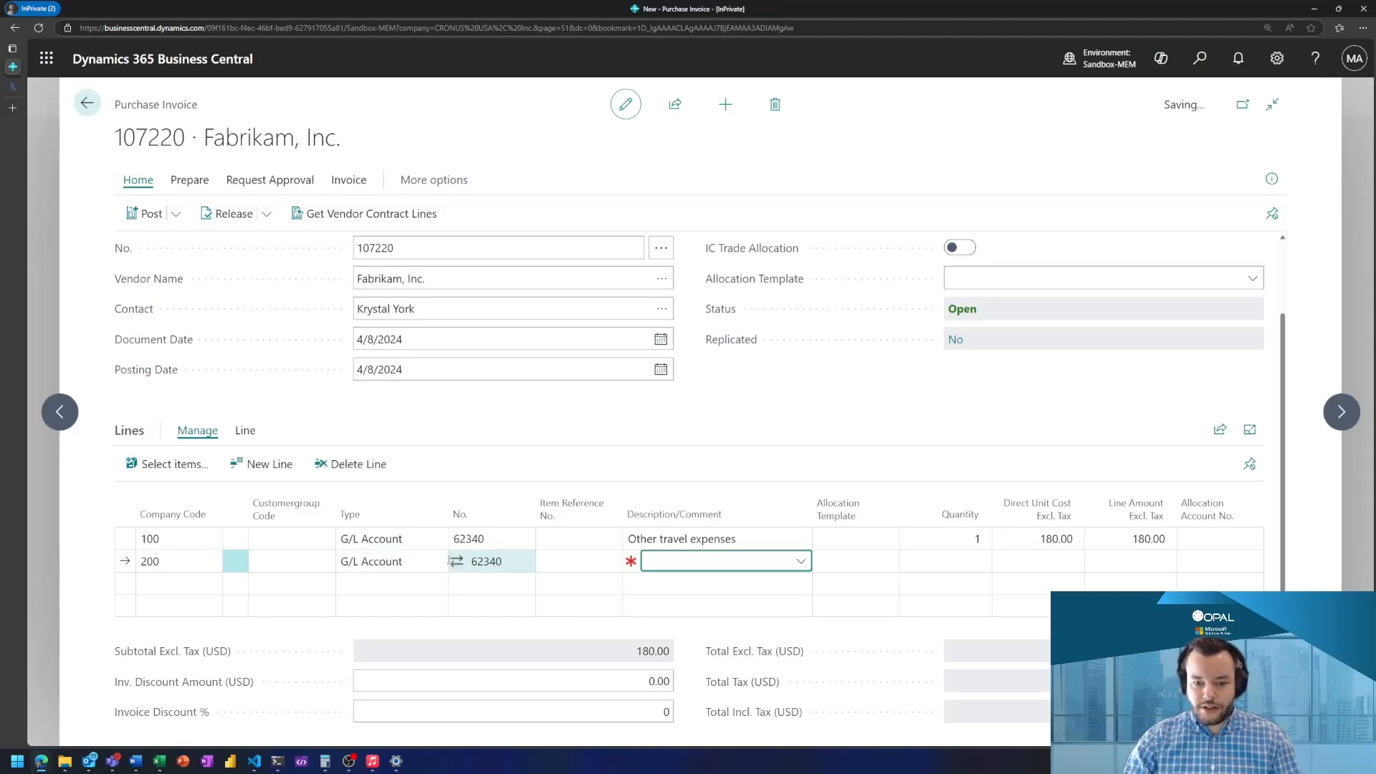
key(Tab)
key(Tab)
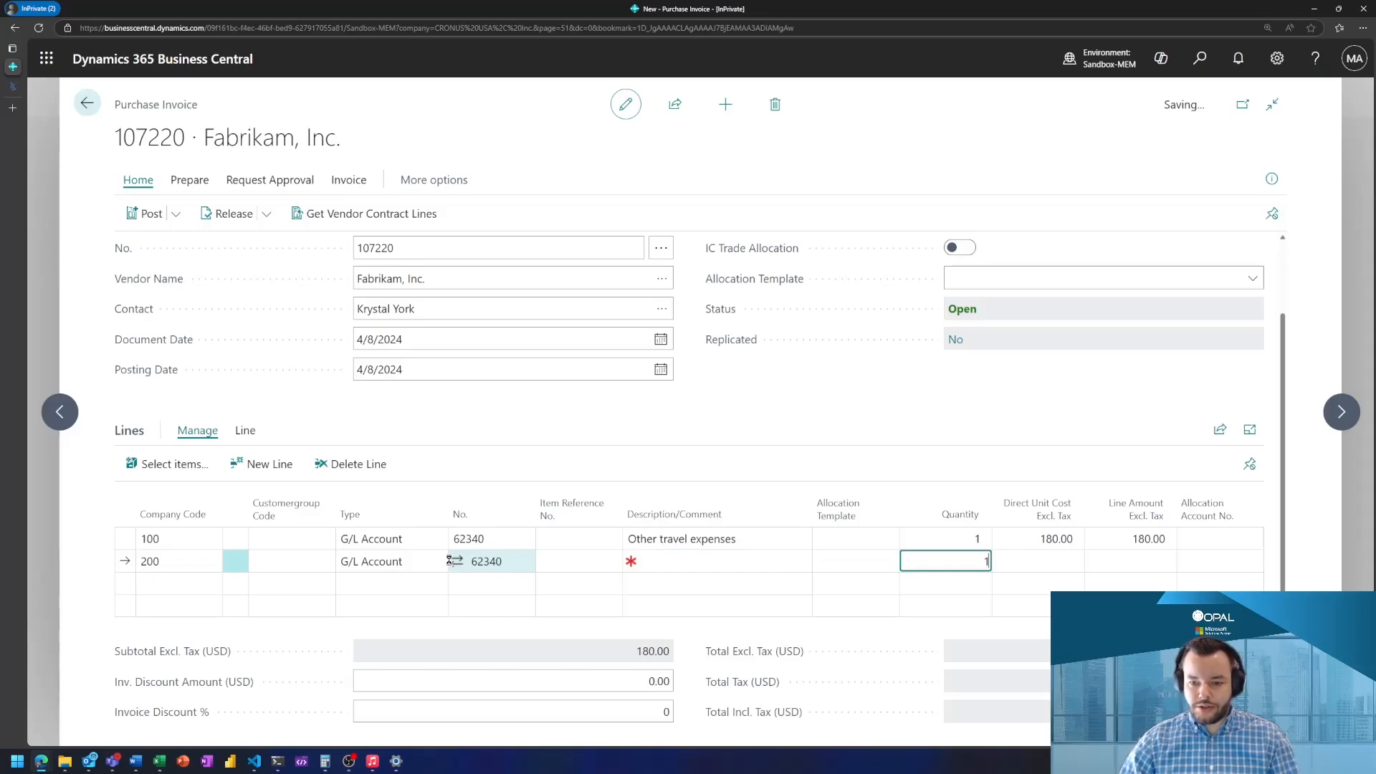
key(Tab)
text(180)
key(Tab)
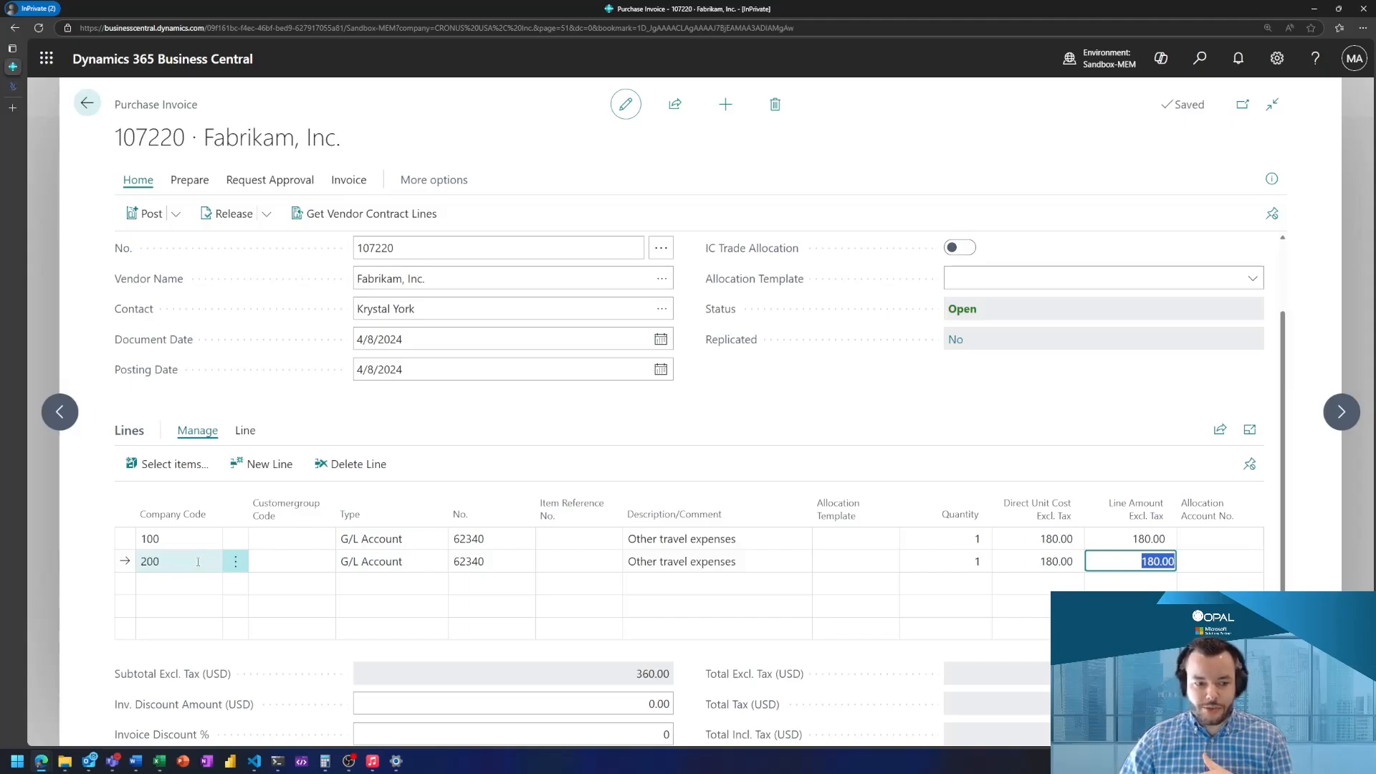
key(Return)
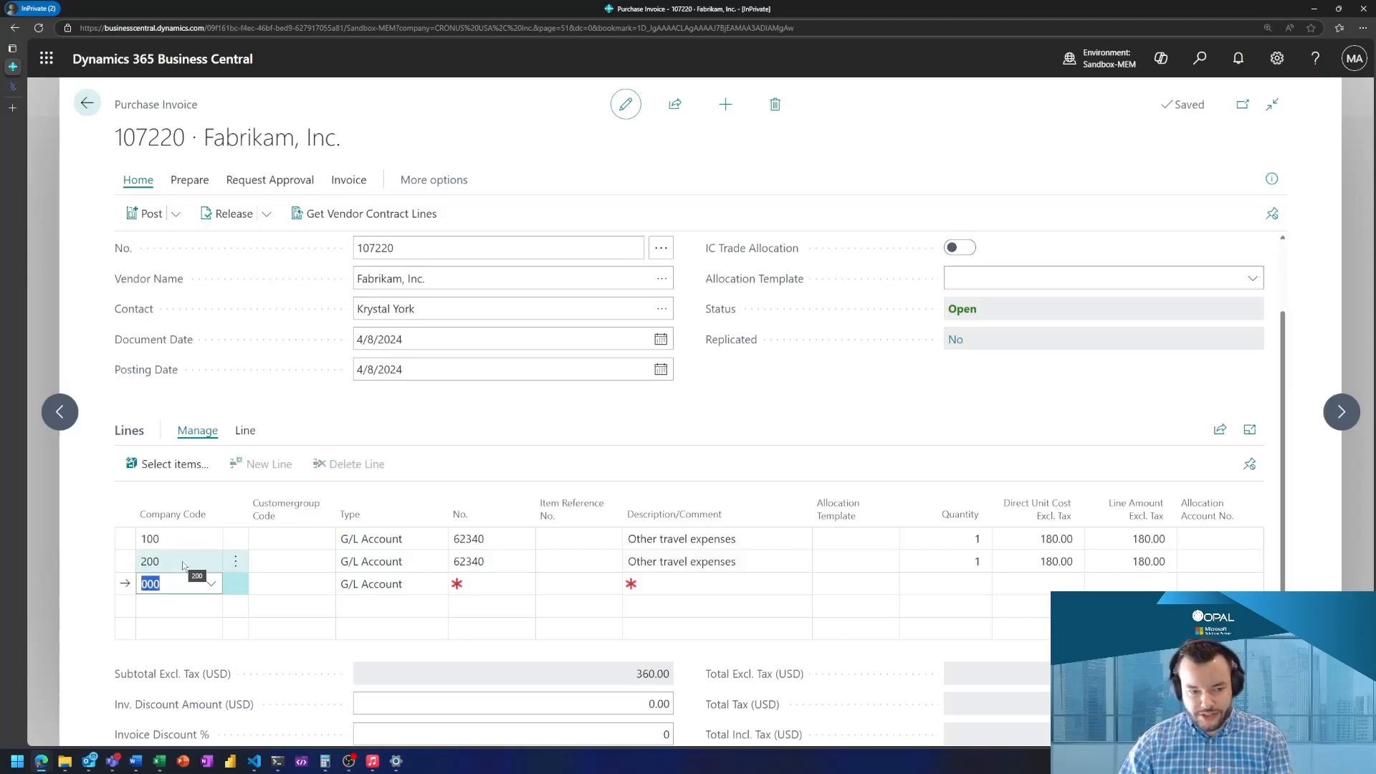
Step: Delete the invoice line for company code 200
click(172, 566)
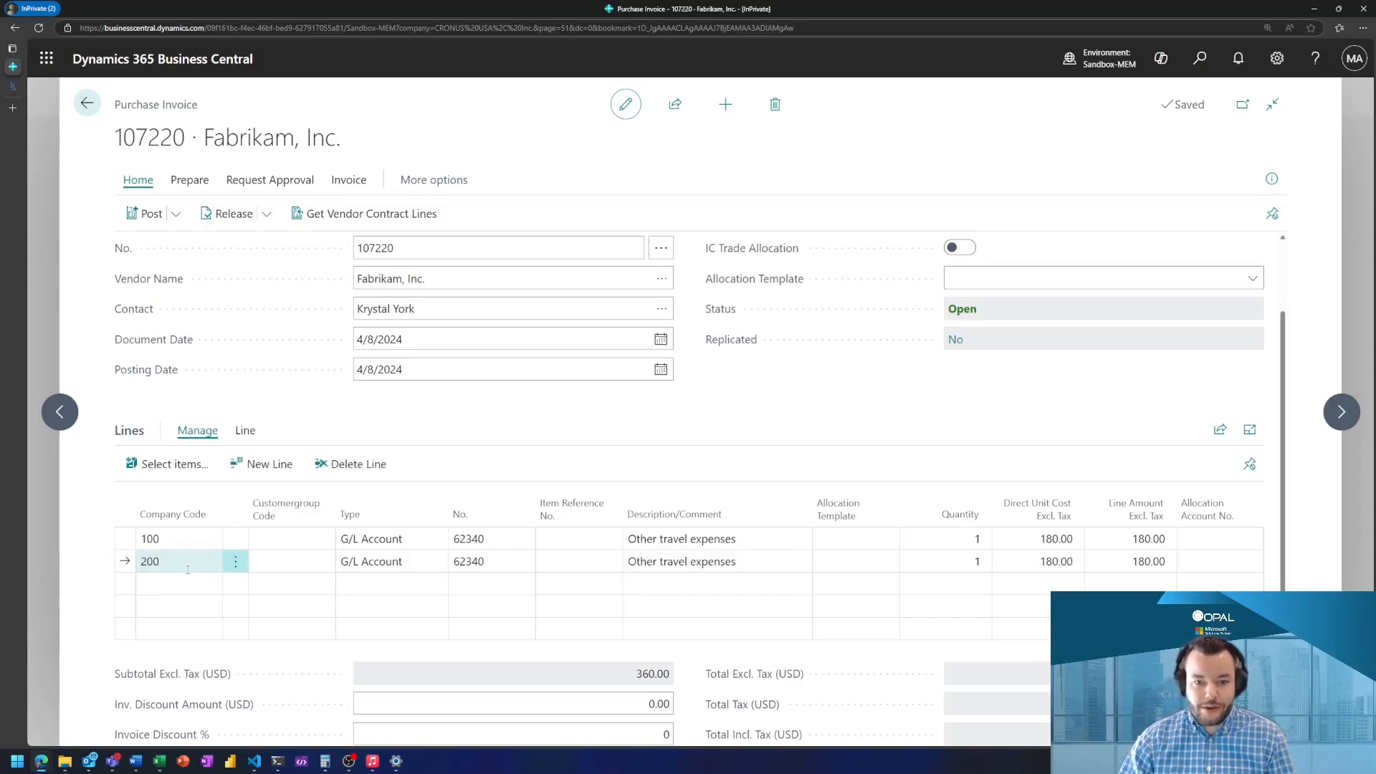
click(234, 563)
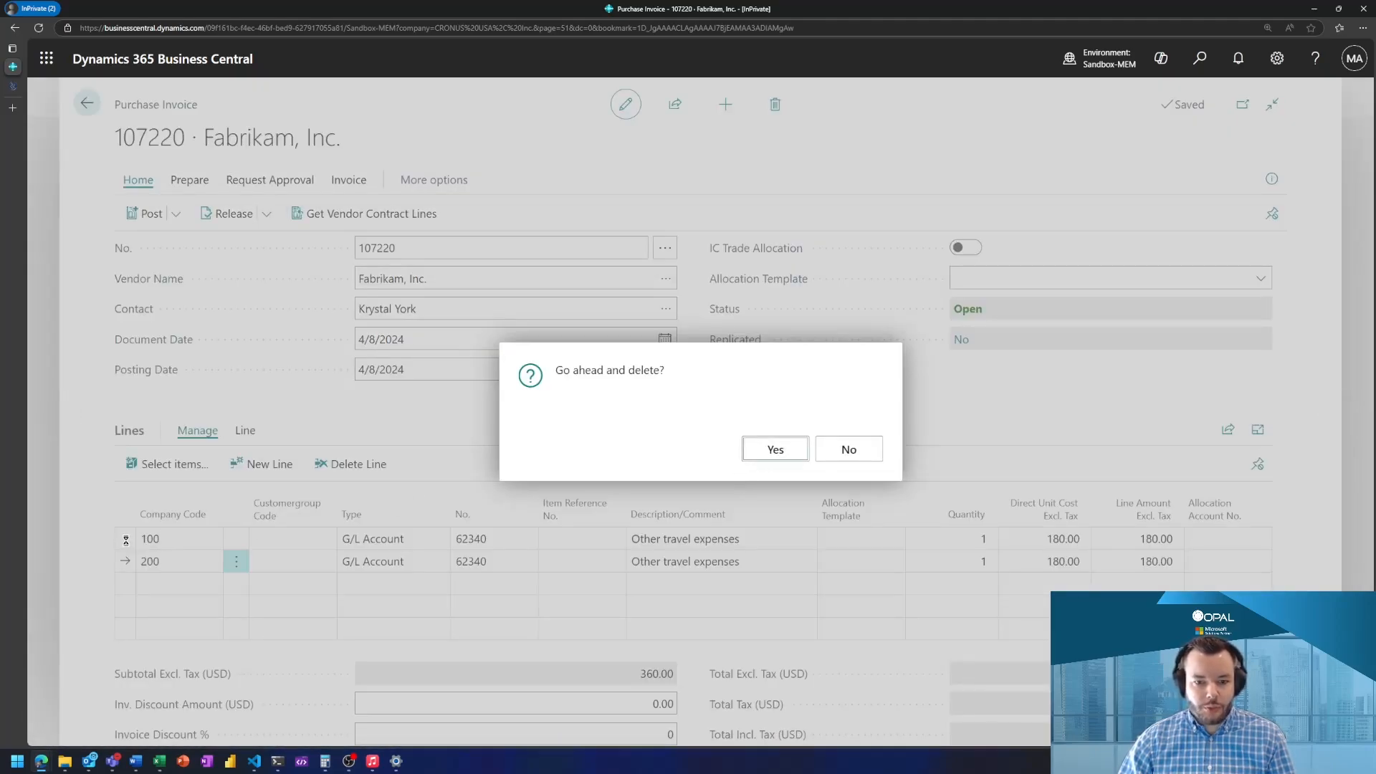
click(776, 450)
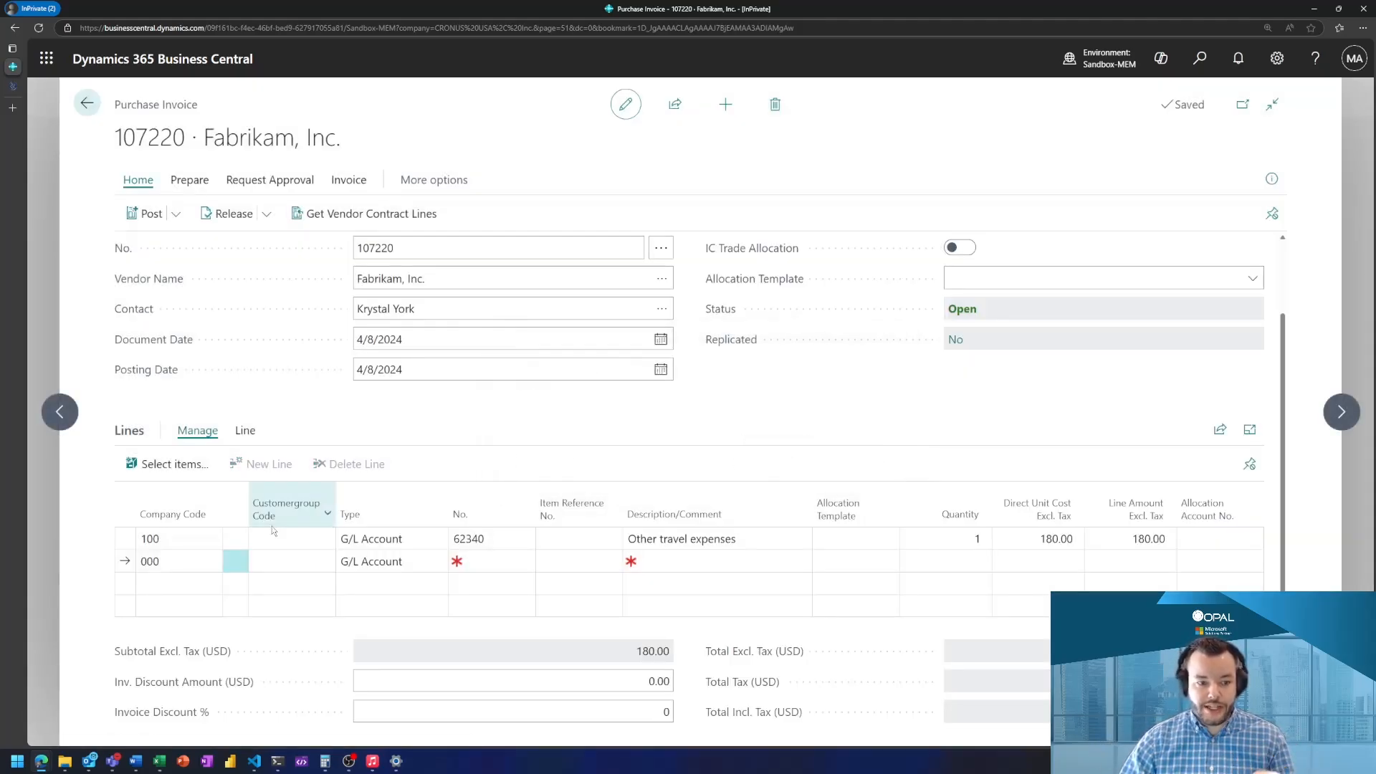
Step: Assign the allocation template 20/20/20/20/20 to the Other travel expenses line
click(159, 539)
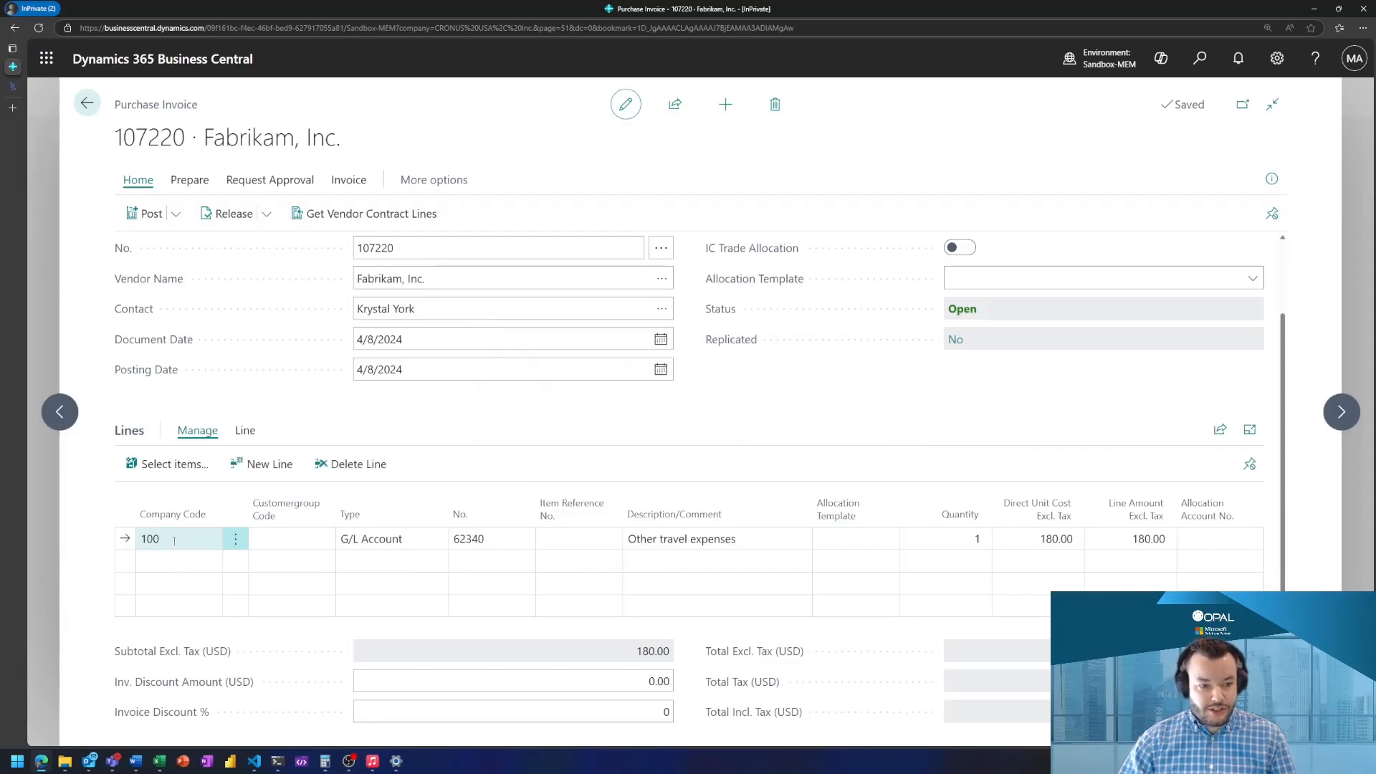
scroll(171, 541, up, 1)
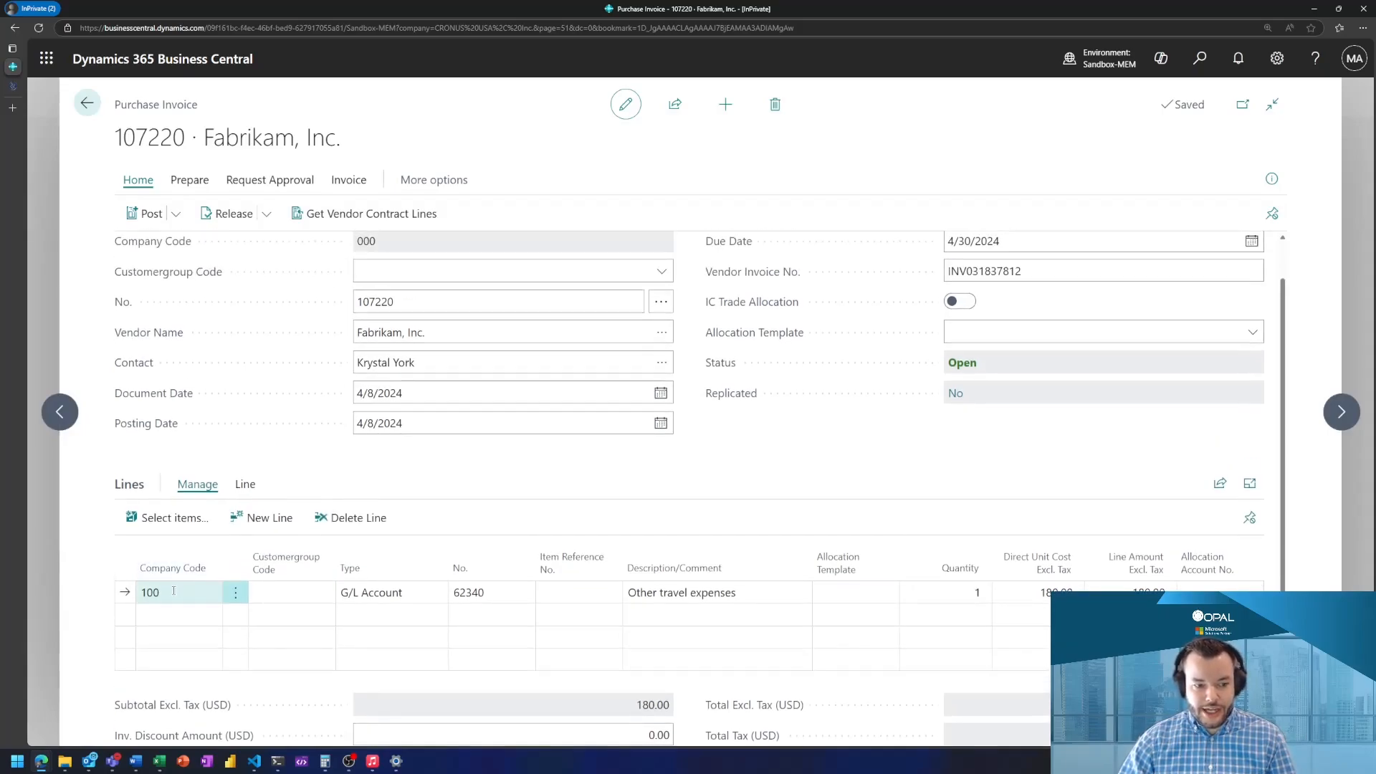
click(854, 594)
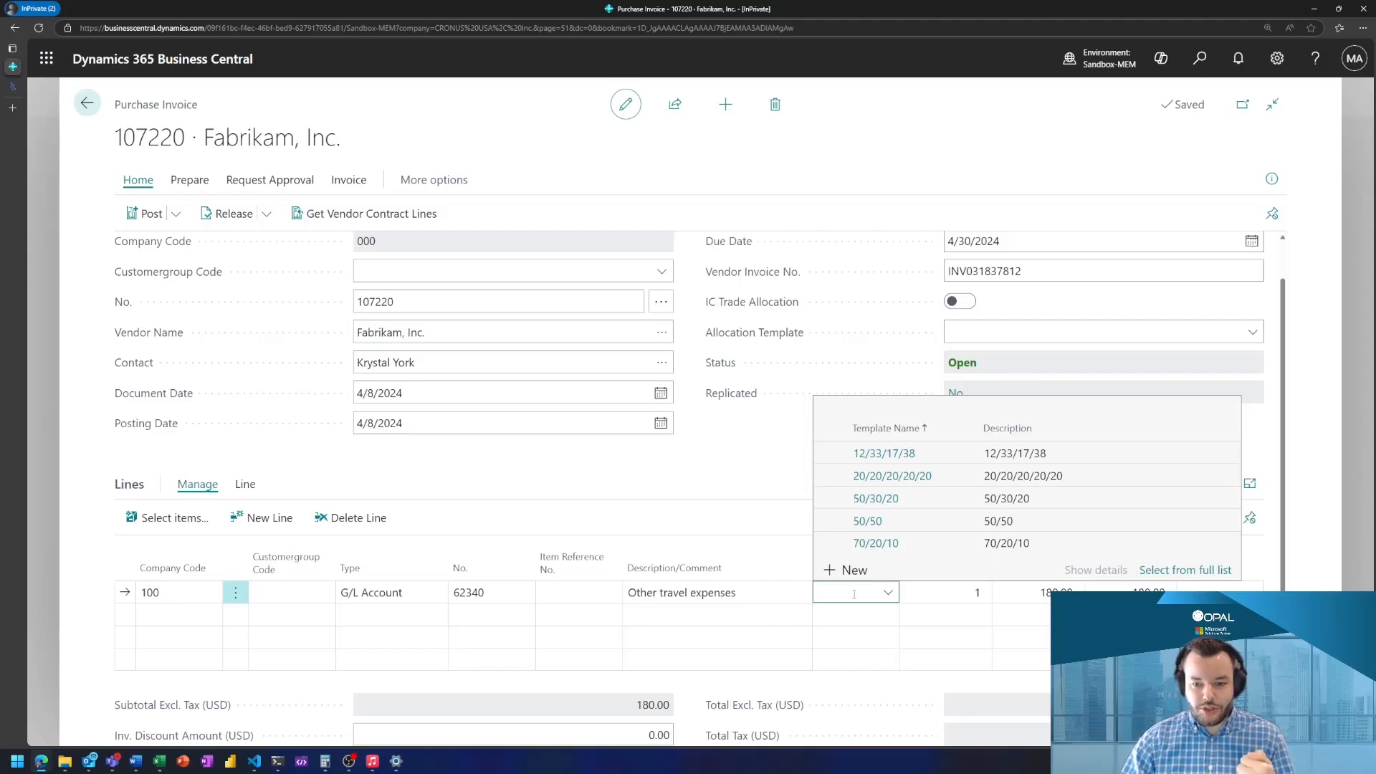
click(1064, 479)
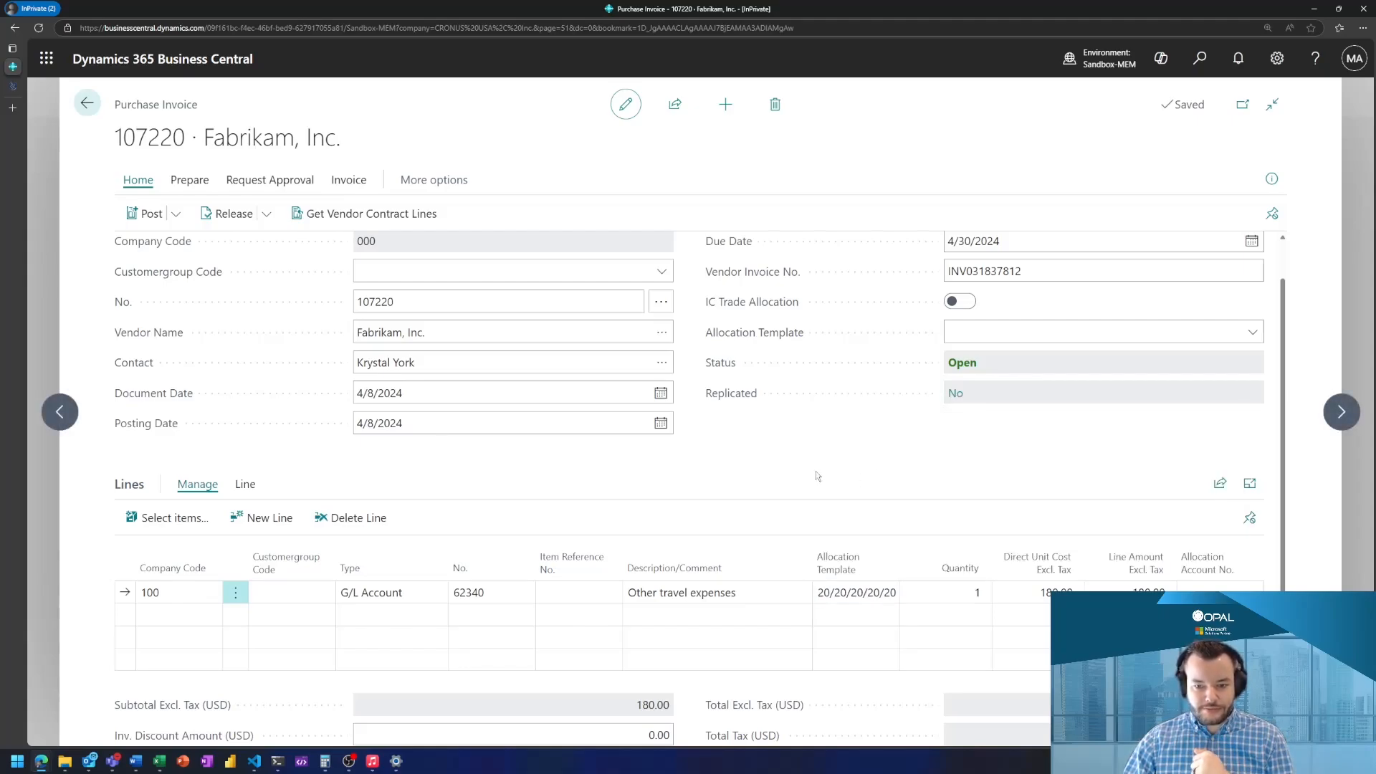
Step: Set the direct unit cost of the Other travel expenses line to 900
click(1027, 594)
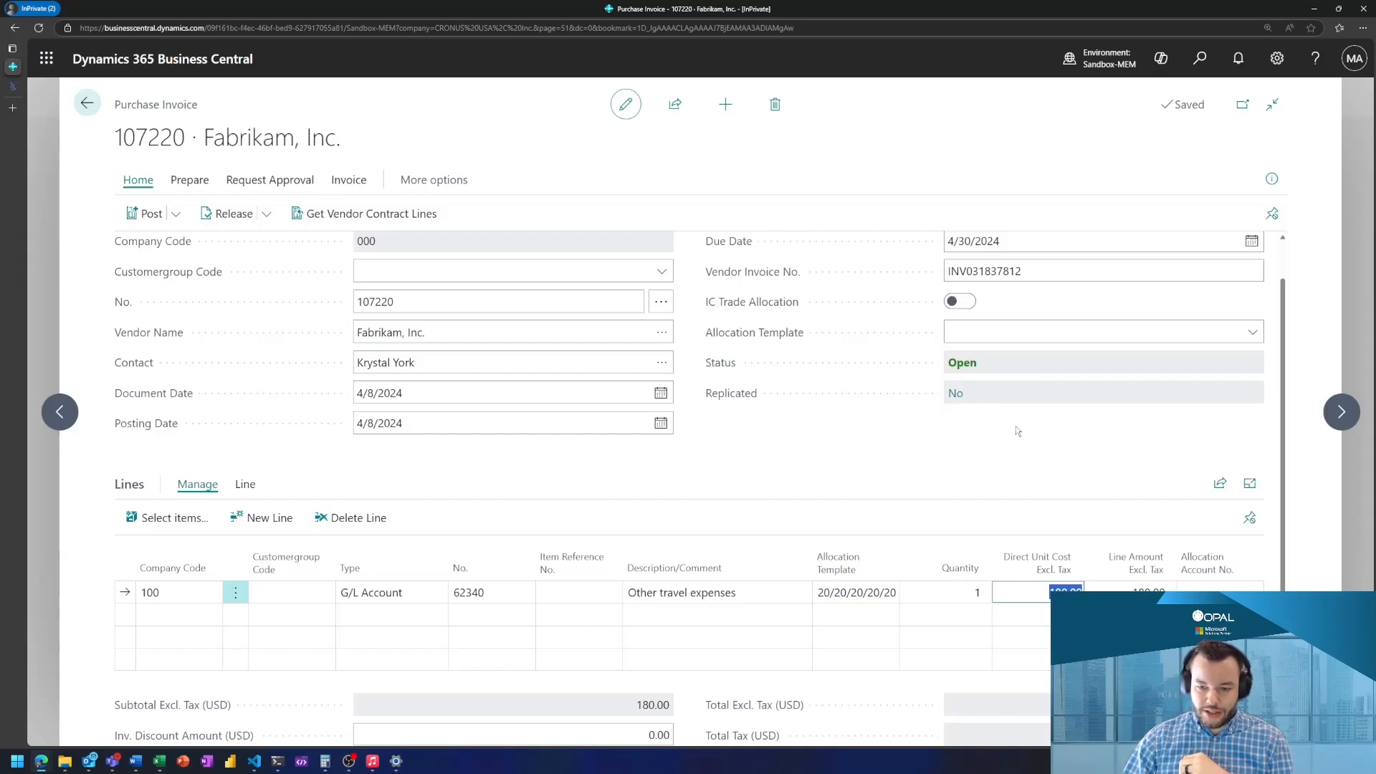
text(900)
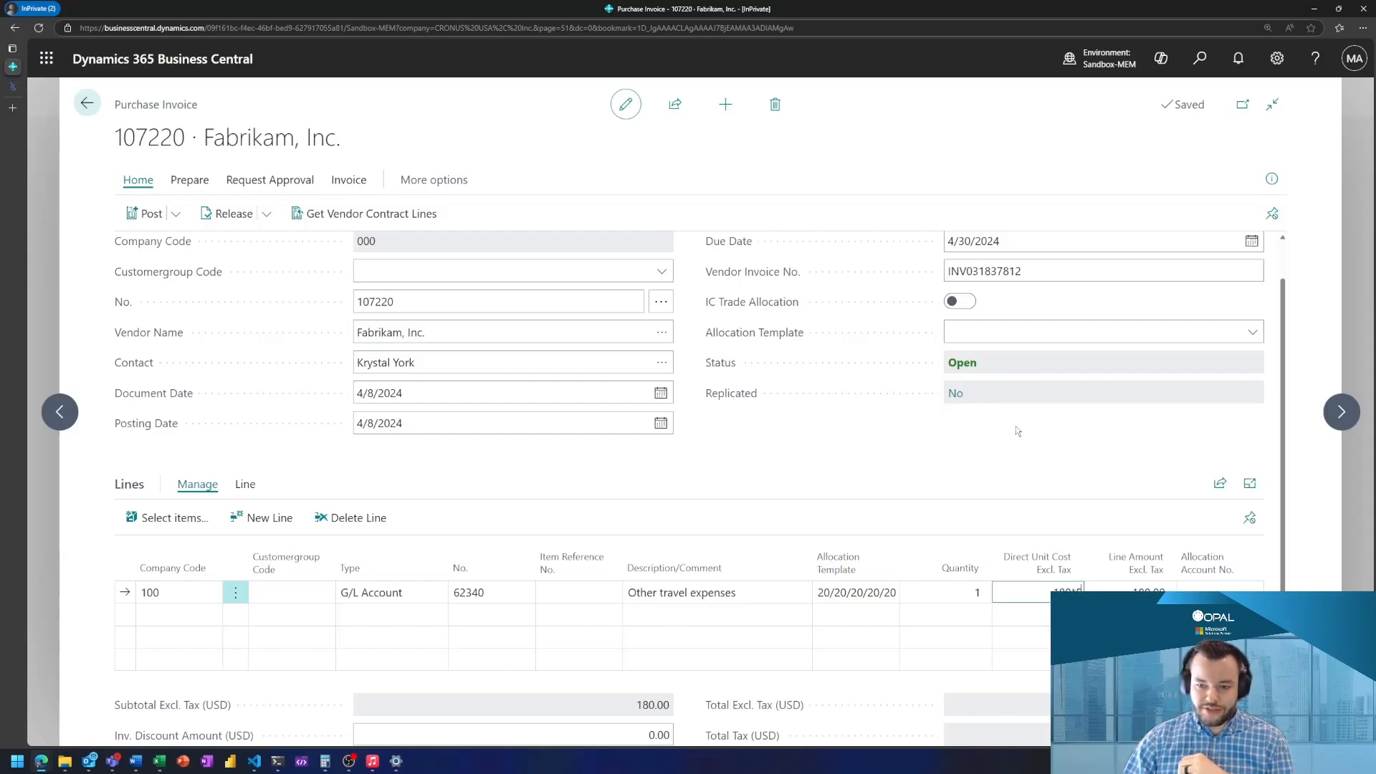
key(Tab)
click(1002, 448)
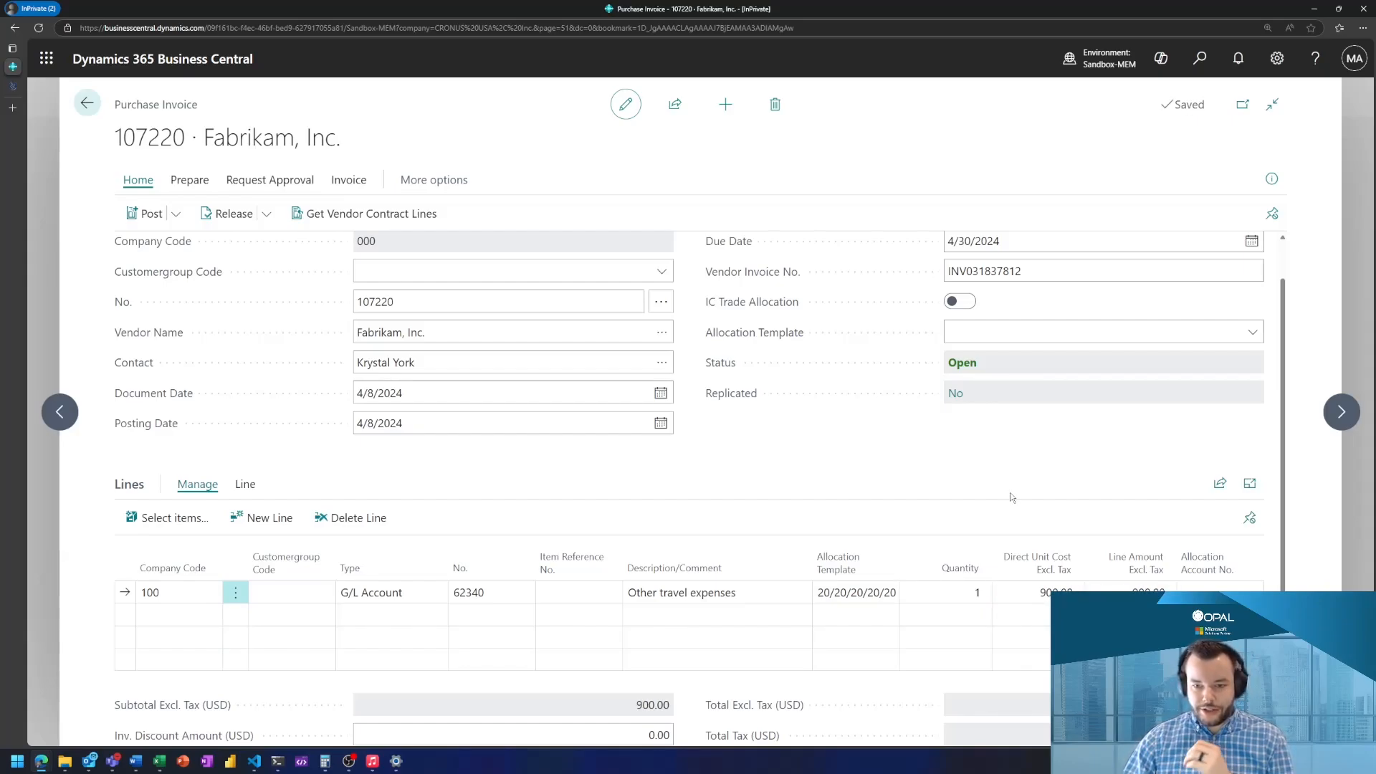
Step: Preview the posting of the purchase invoice and list its G/L entries sorted by company code in ascending order
scroll(715, 482, up, 1)
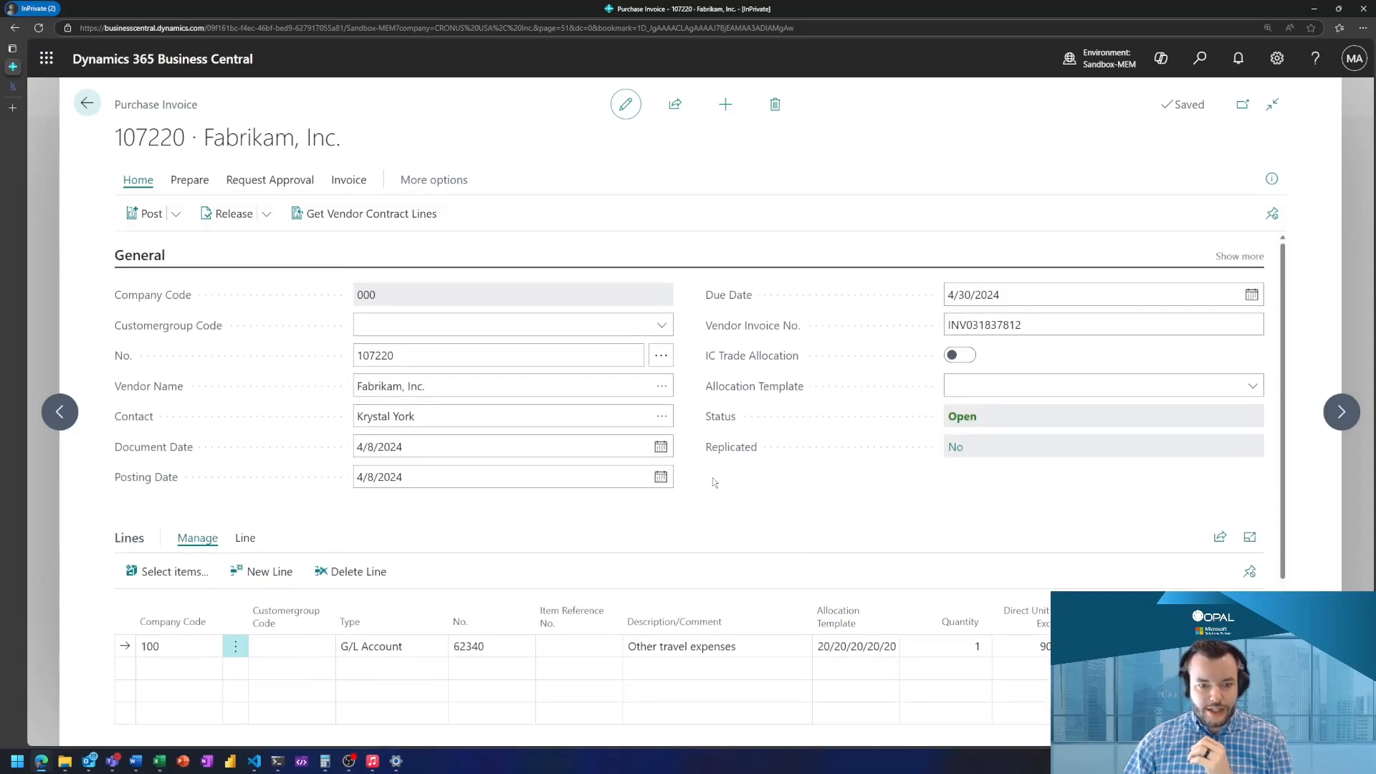
click(175, 214)
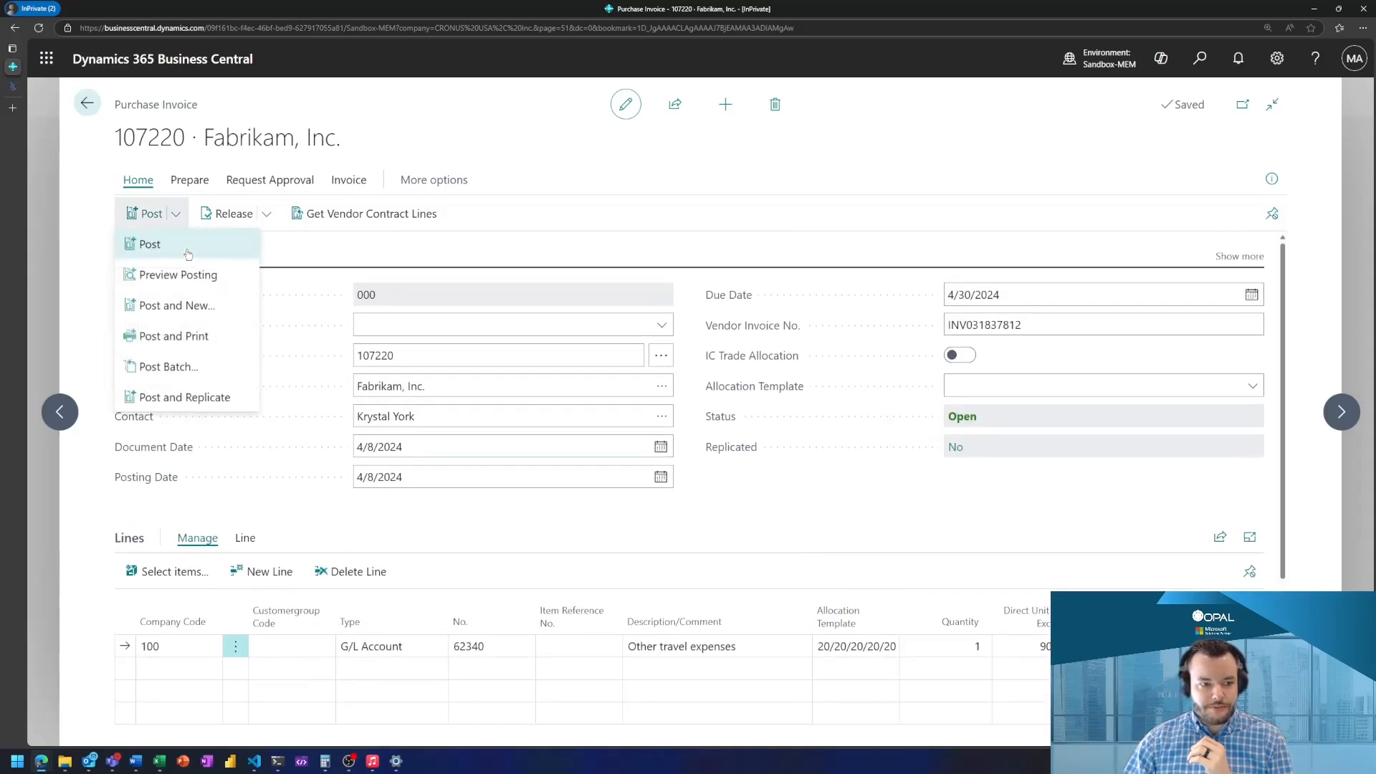
click(204, 276)
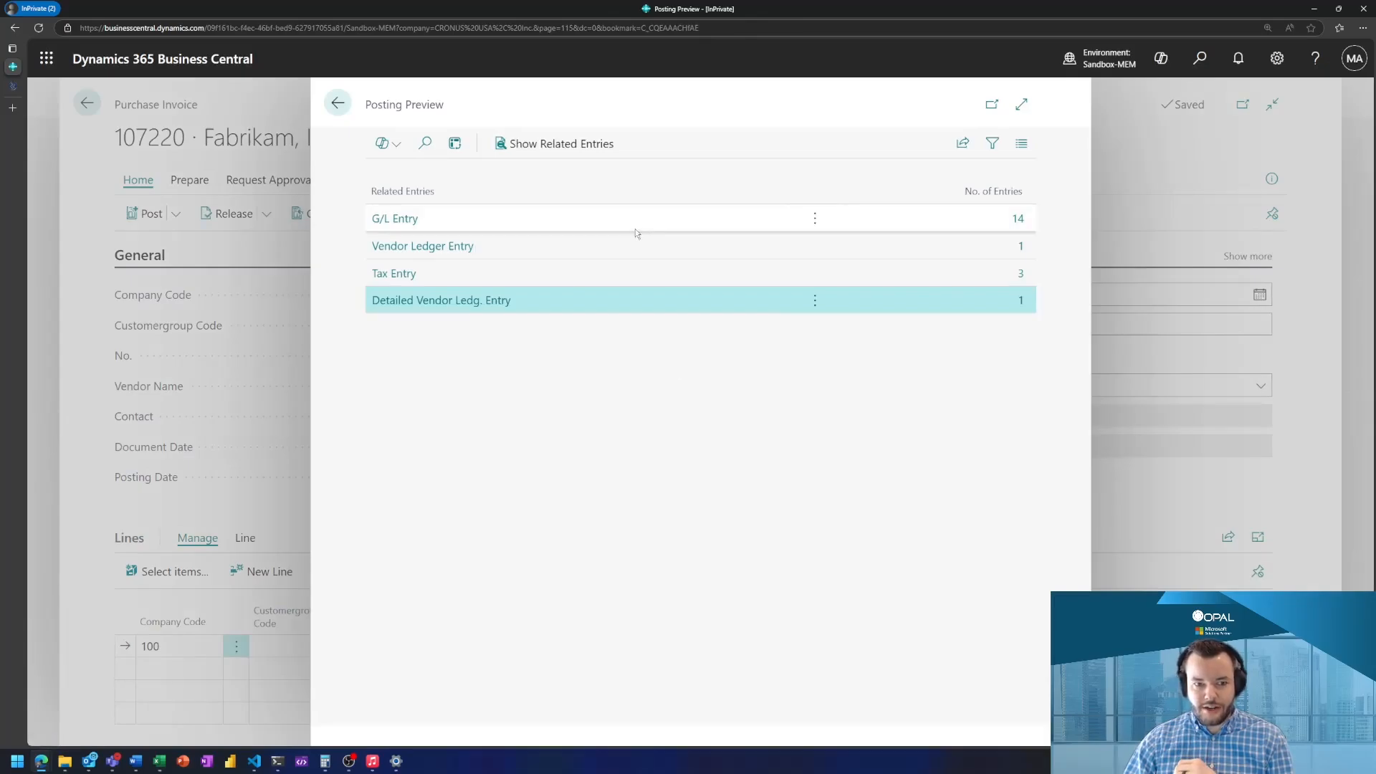
click(635, 229)
click(390, 218)
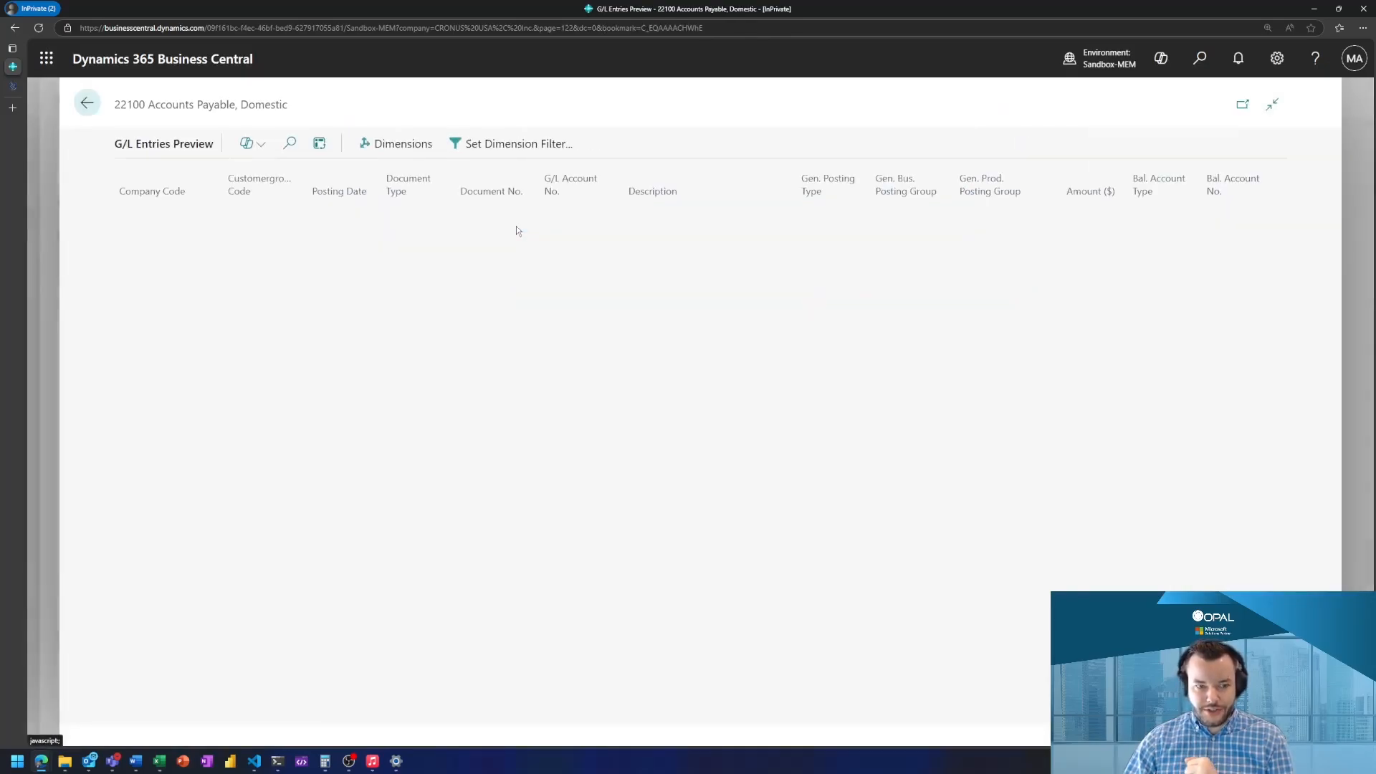
click(152, 172)
click(158, 219)
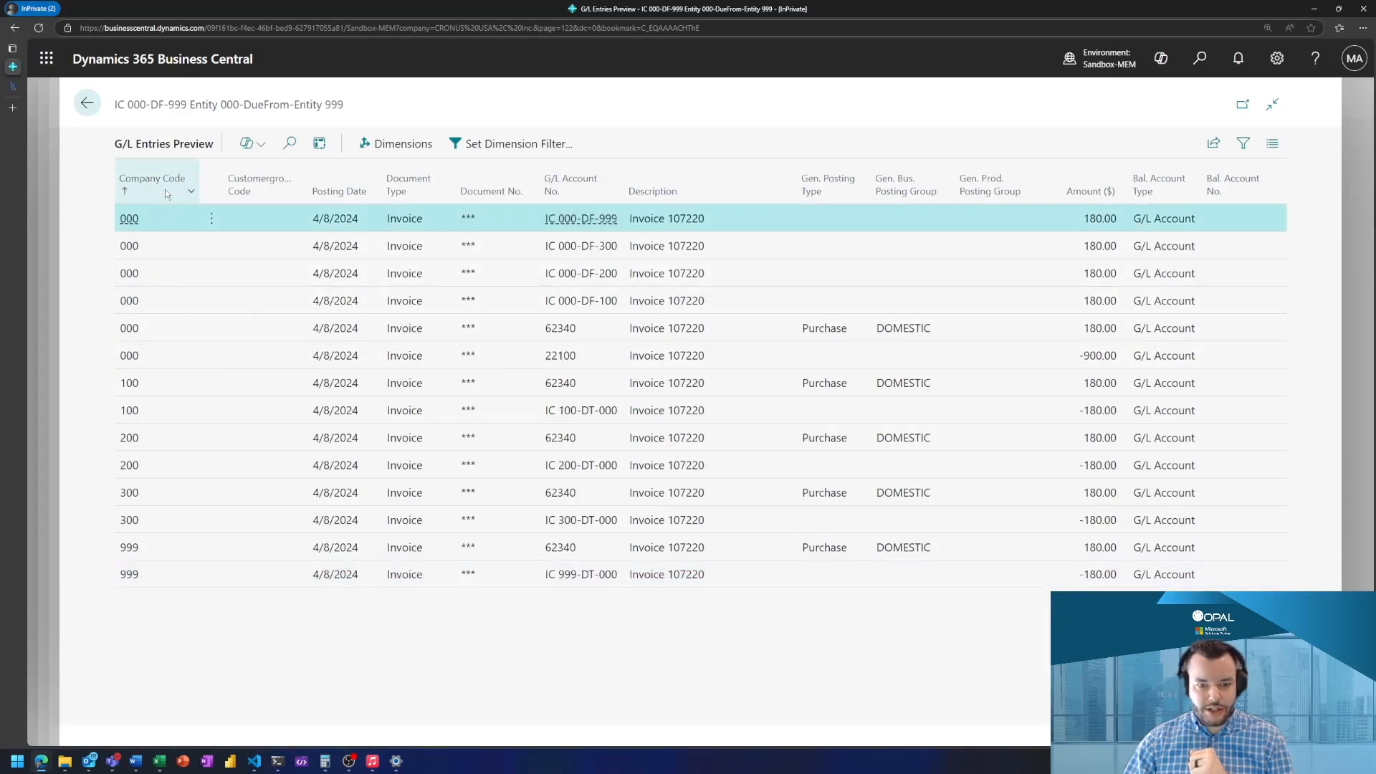
Step: Filter the previewed G/L entries to company code 000 and examine its accounts payable and travel expense entries
click(166, 191)
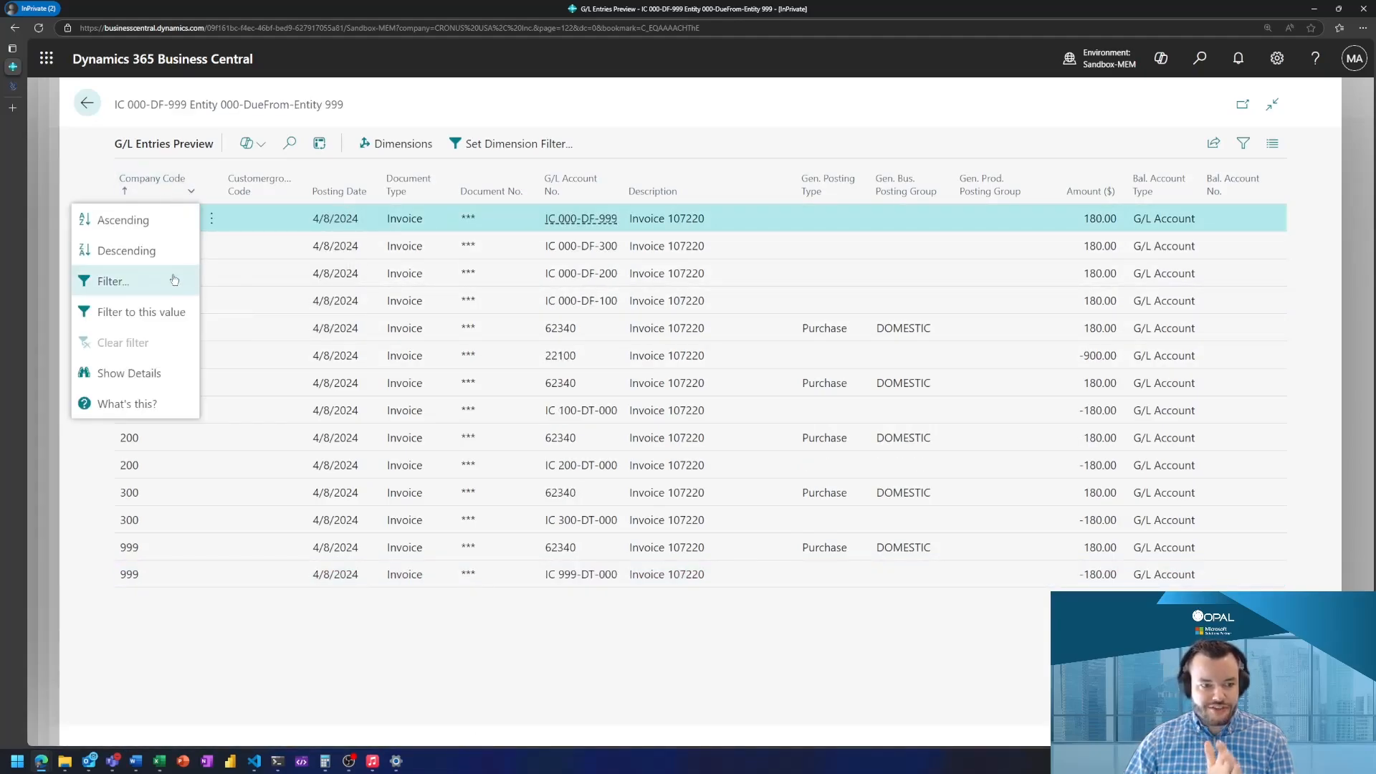
click(169, 313)
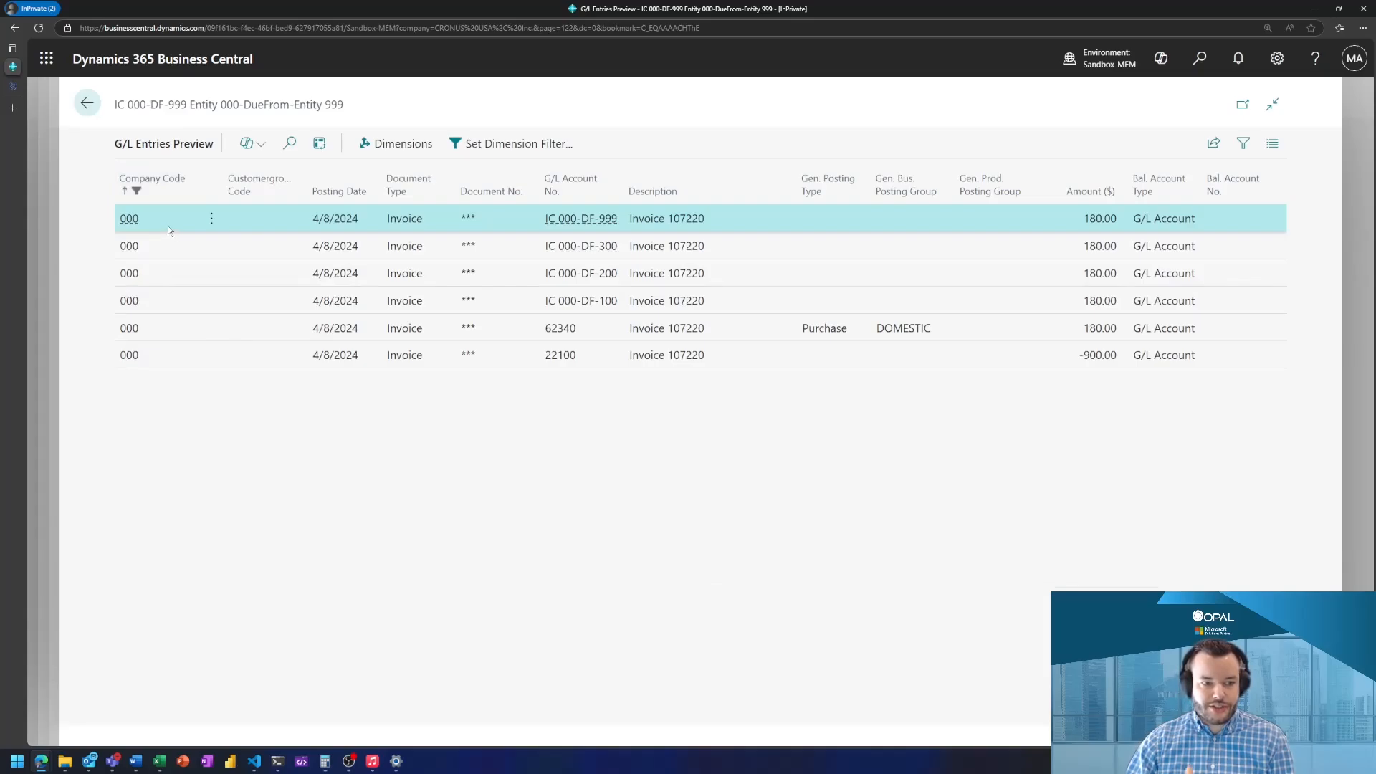
click(651, 346)
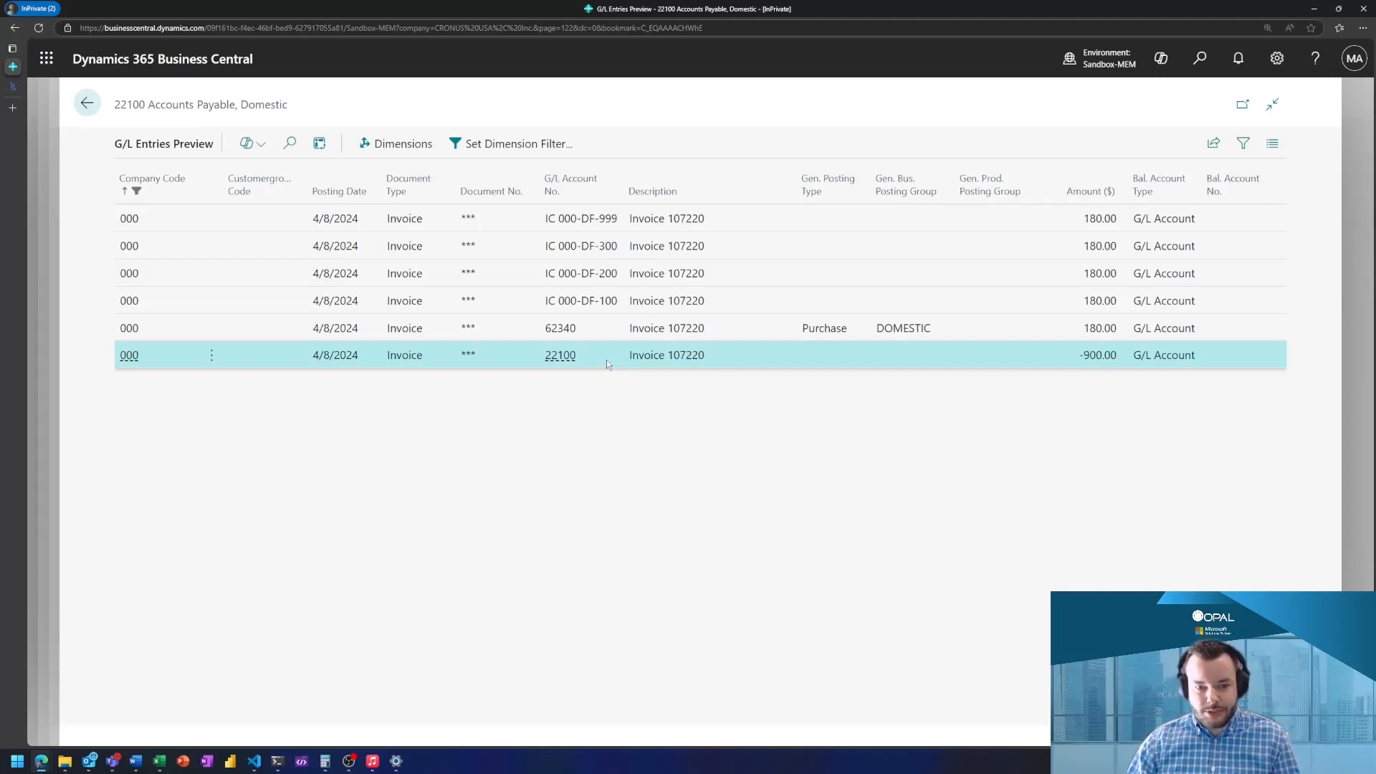
click(675, 333)
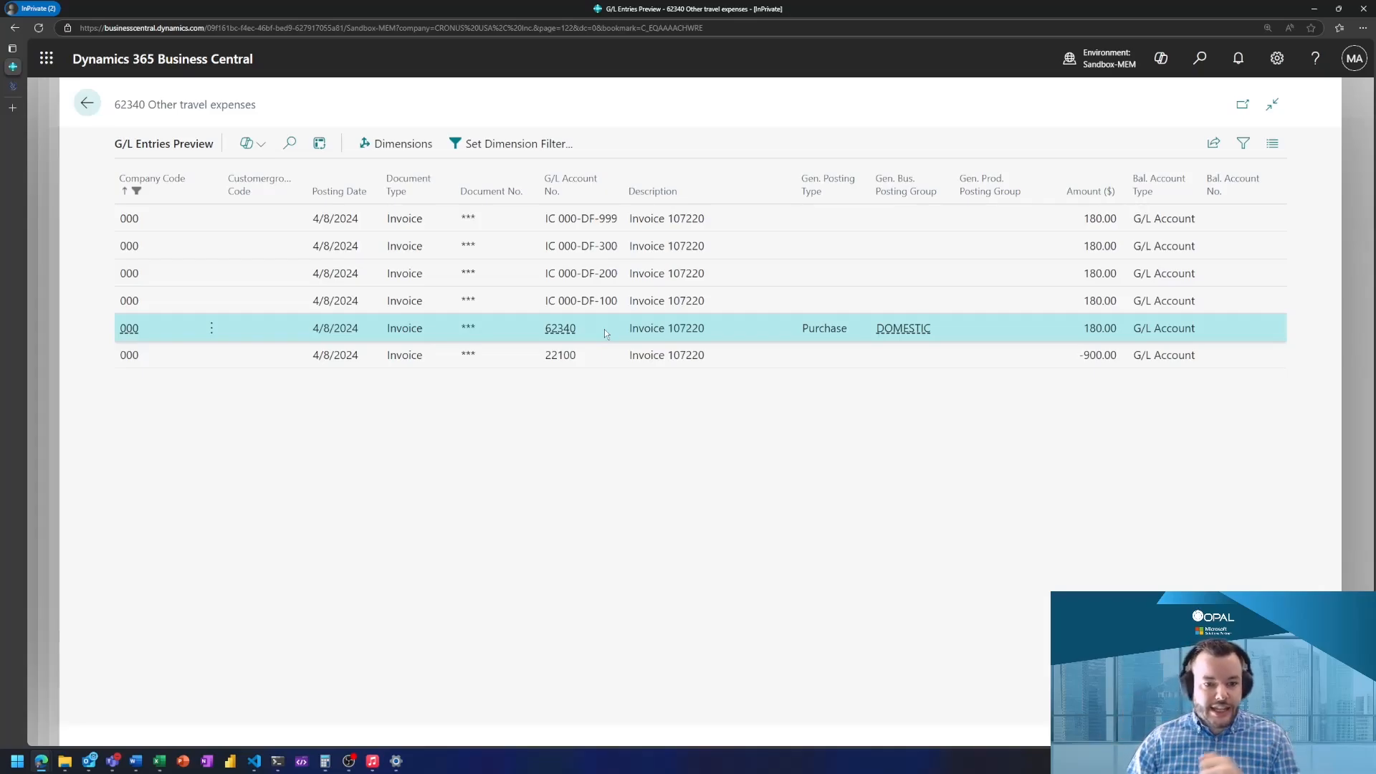
Step: Examine company 000's due-from entries for entities 100, 200, 300 and 999 against its expense and payables entries
click(666, 298)
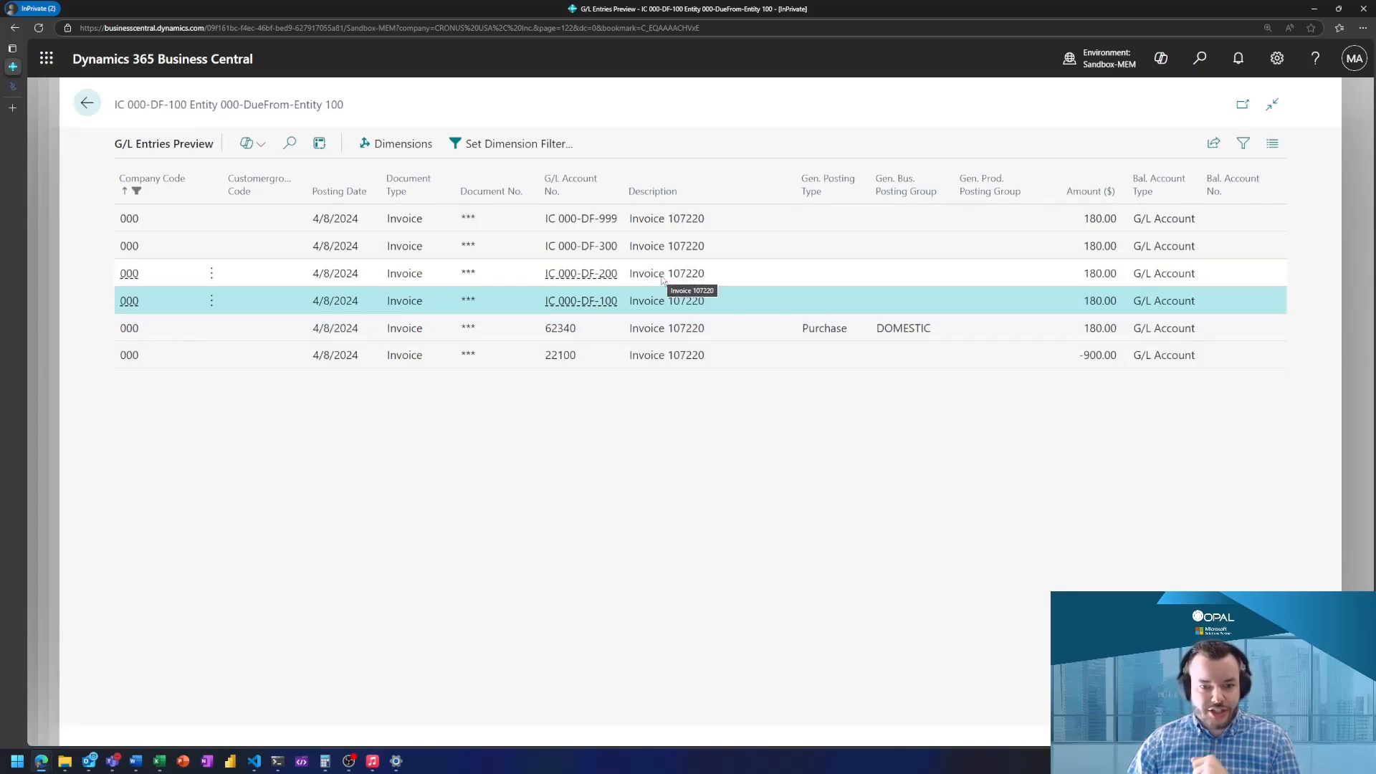
click(662, 280)
click(662, 251)
click(671, 223)
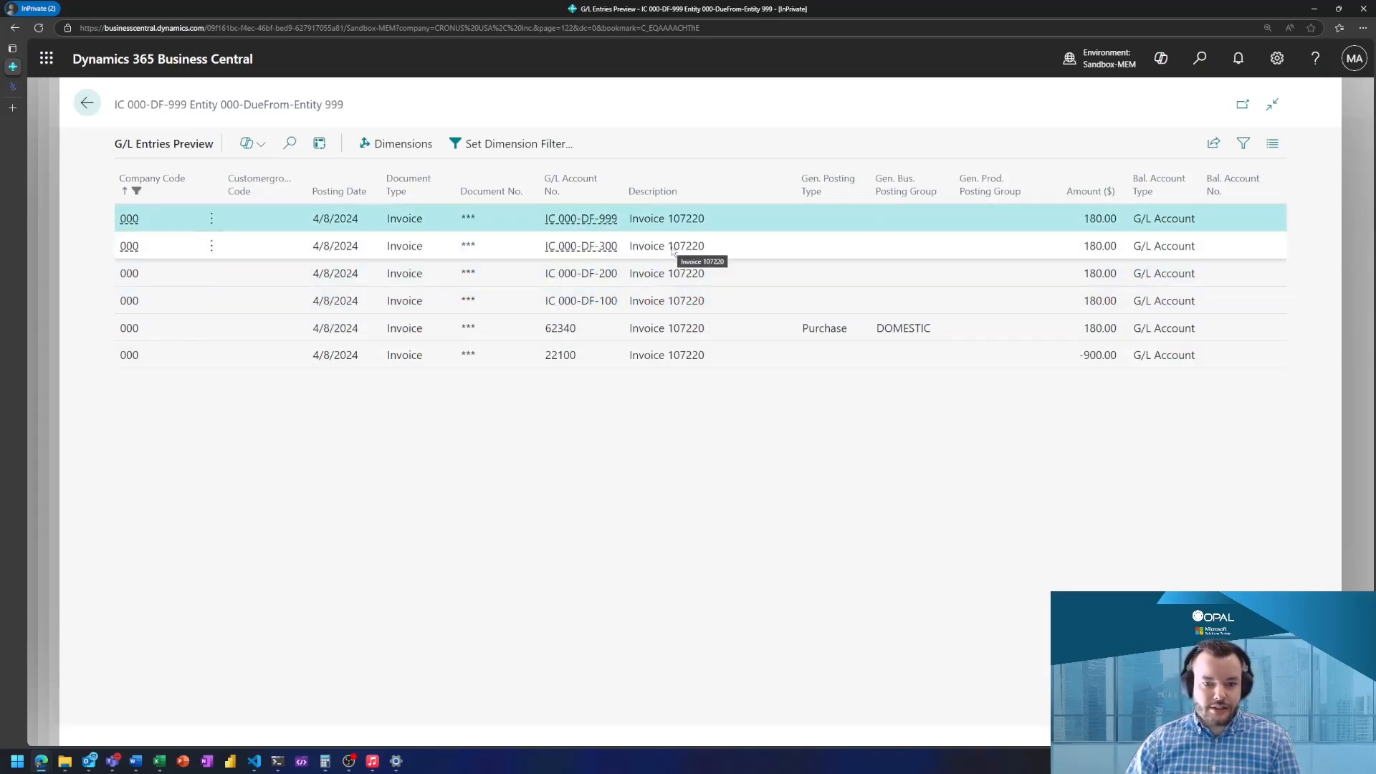
click(673, 251)
click(663, 277)
click(654, 301)
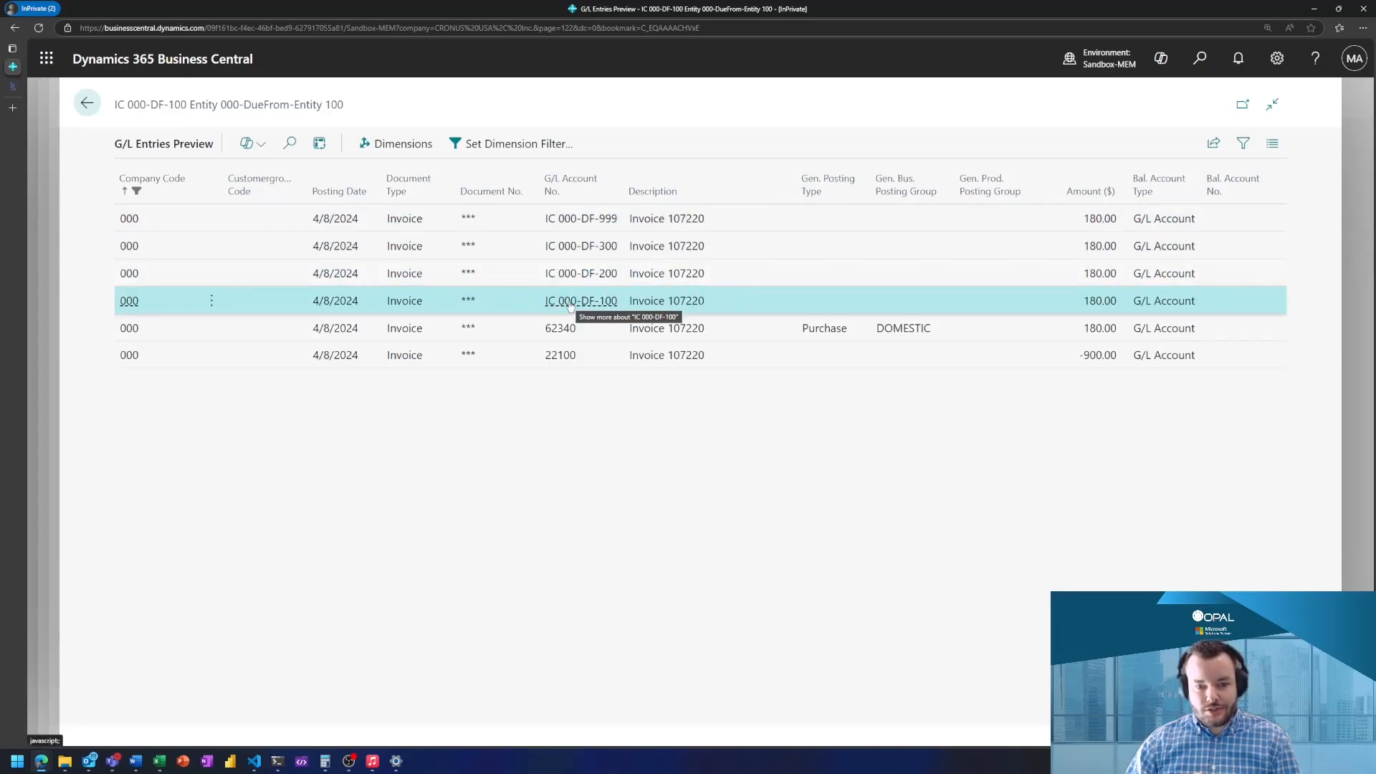
key(Up)
key(Up)
key(Up)
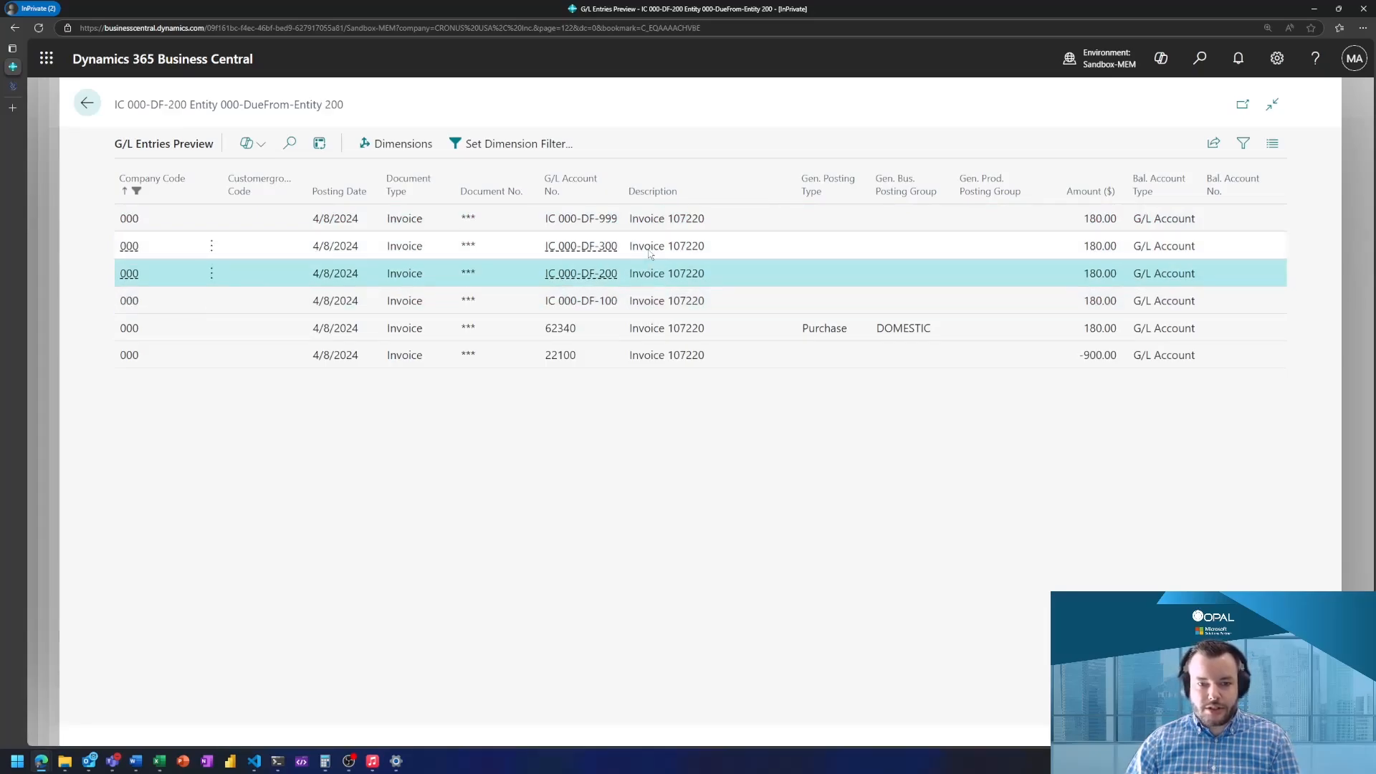
click(662, 333)
click(662, 356)
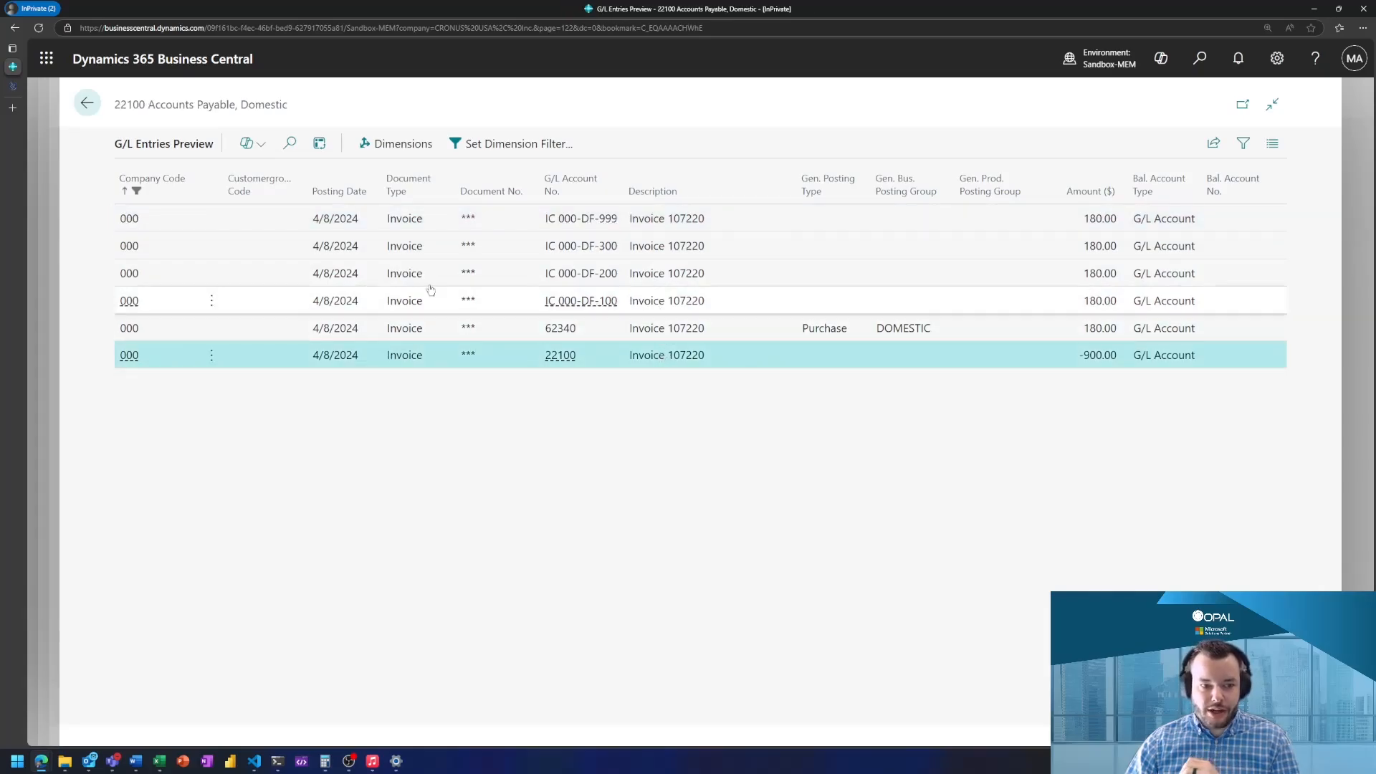
Step: Change the preview's company code filter to 100 and examine that company's travel expense and due-to entries
click(157, 188)
click(154, 345)
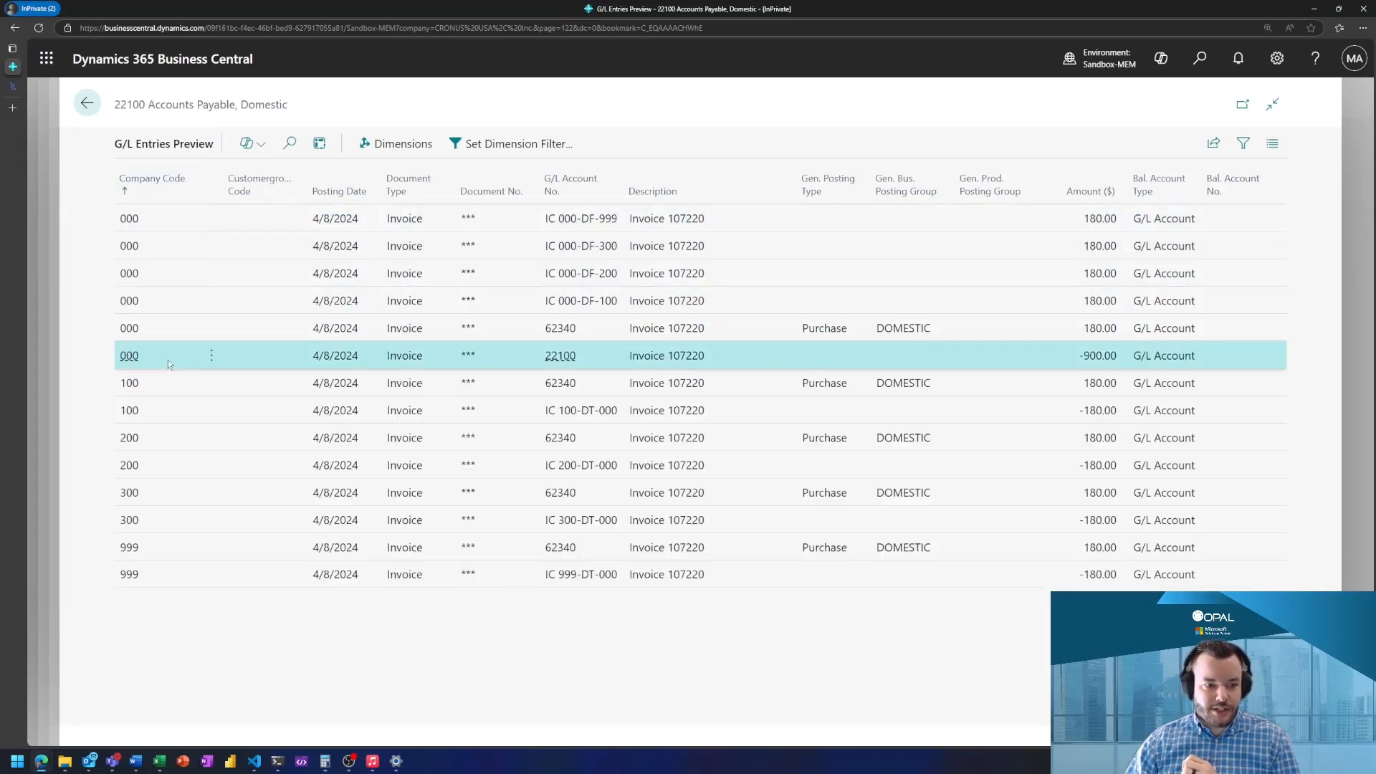
click(168, 388)
click(163, 192)
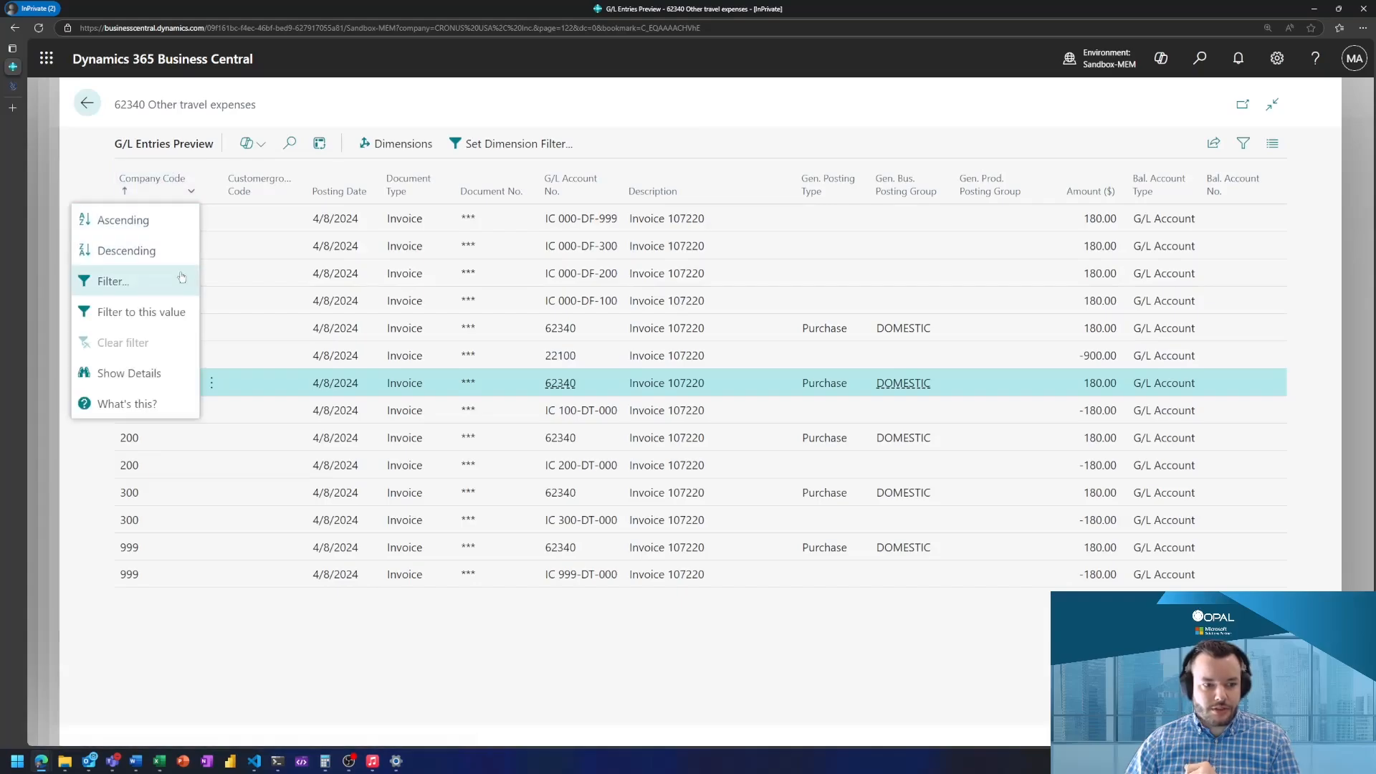
click(124, 310)
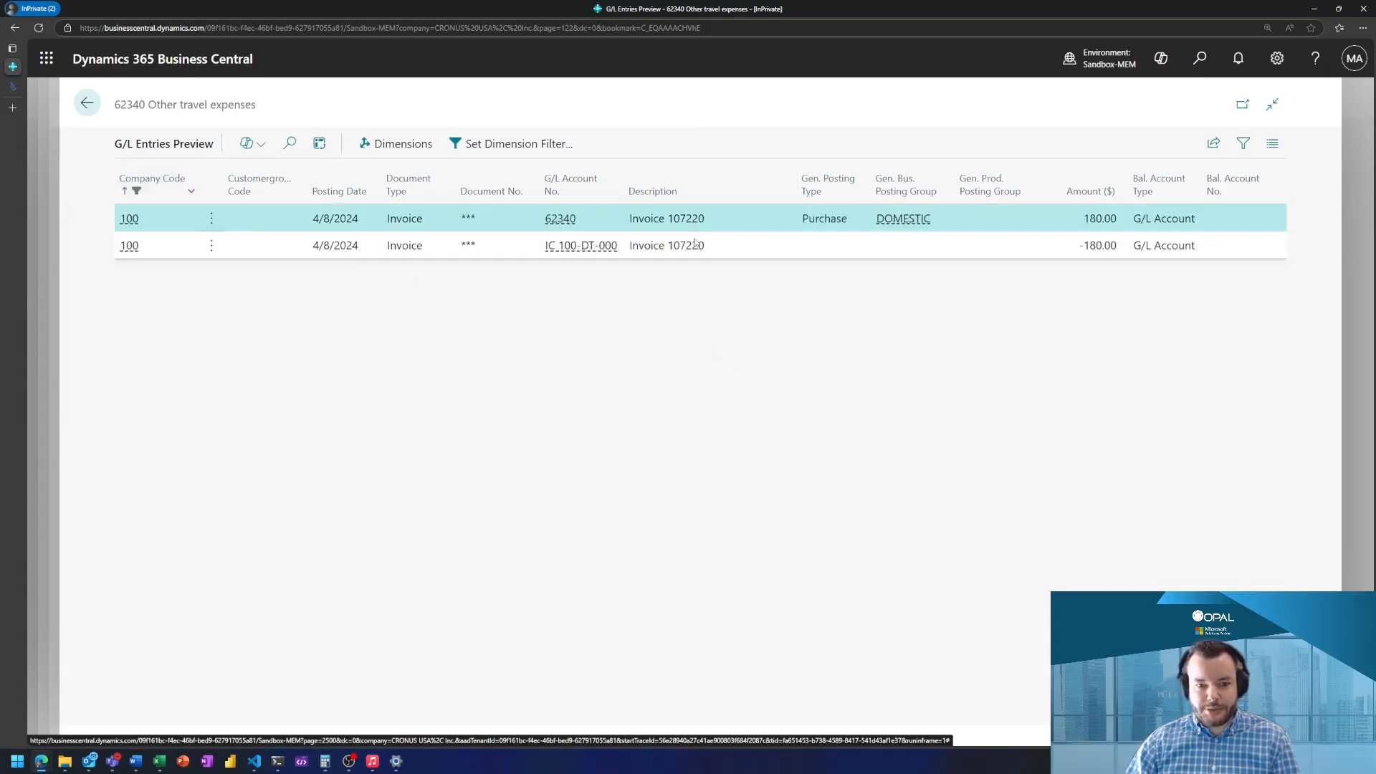
key(Down)
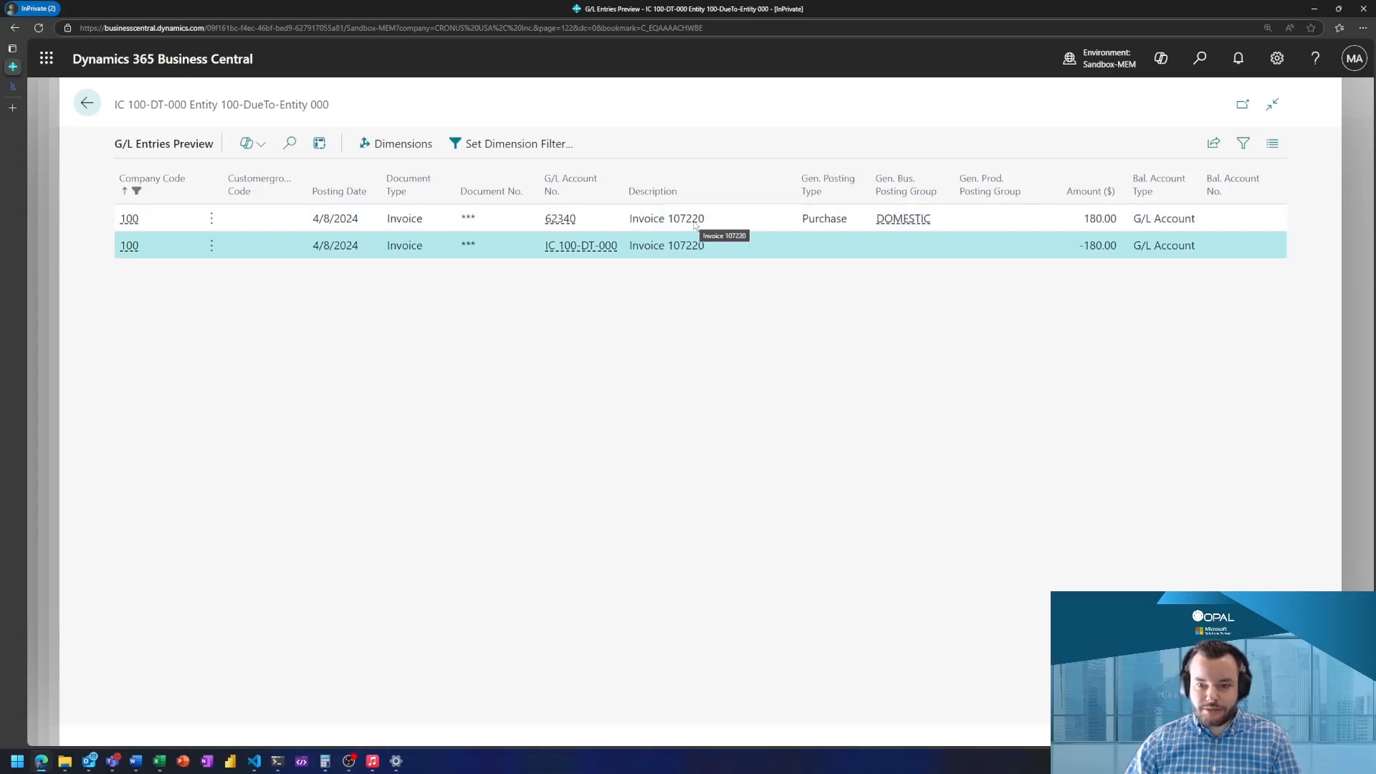
click(685, 226)
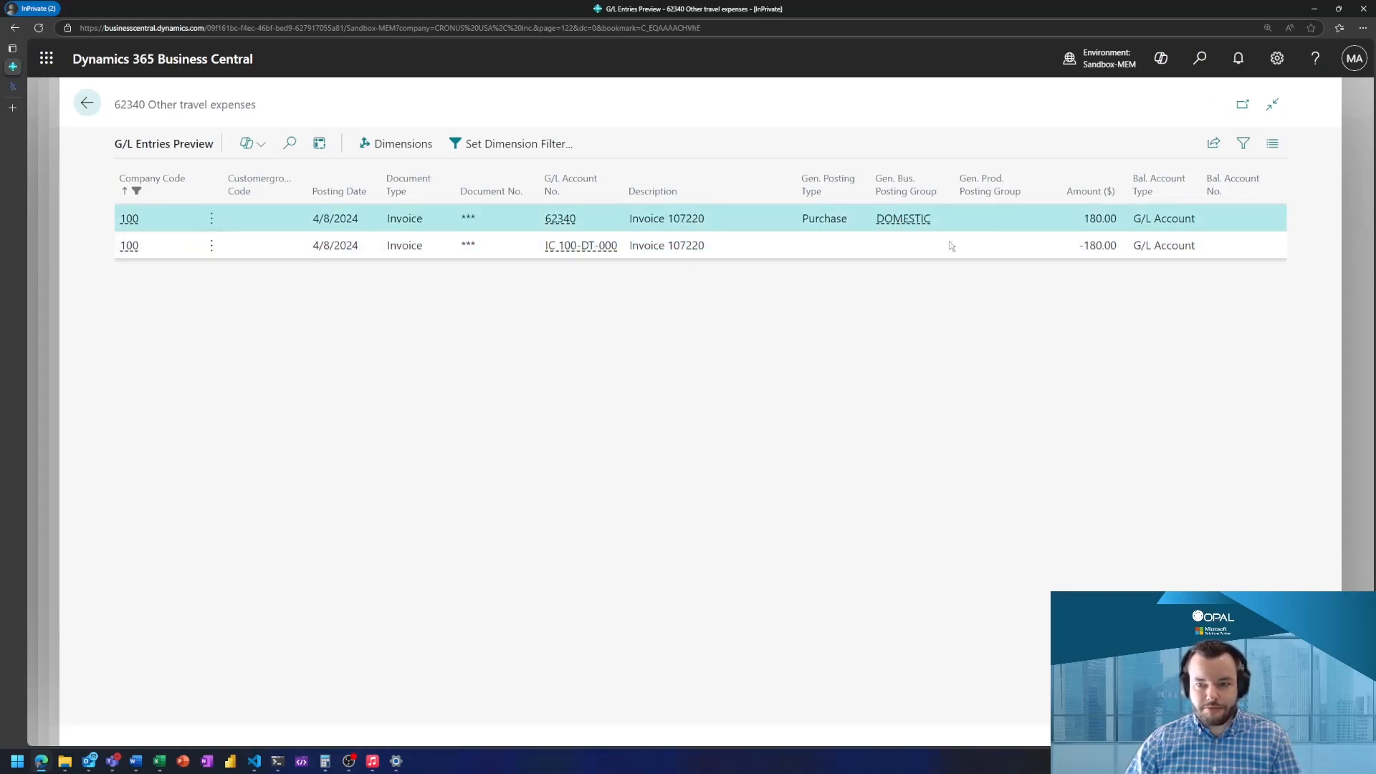
Step: Clear the company code filter, examine the remaining companies' entries, and return to the purchase invoice
click(145, 191)
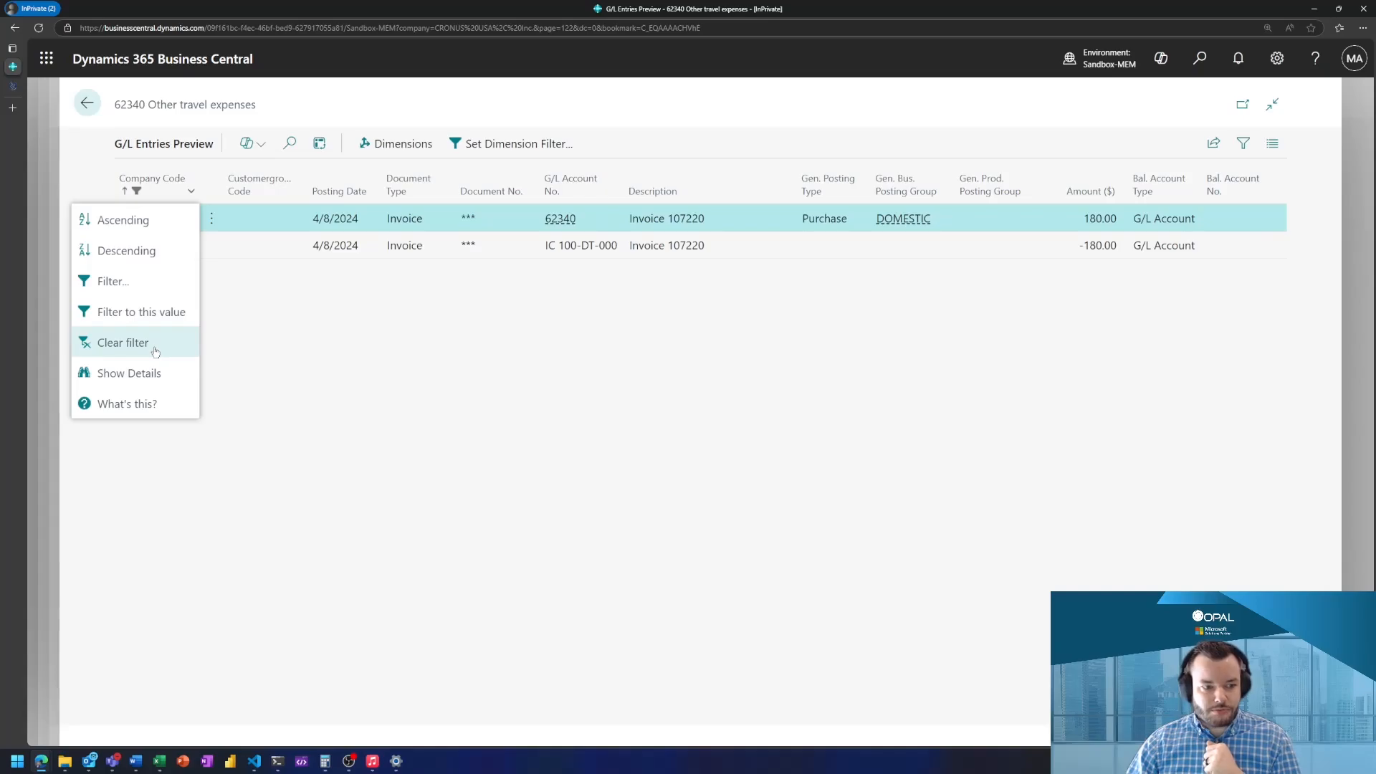
click(157, 349)
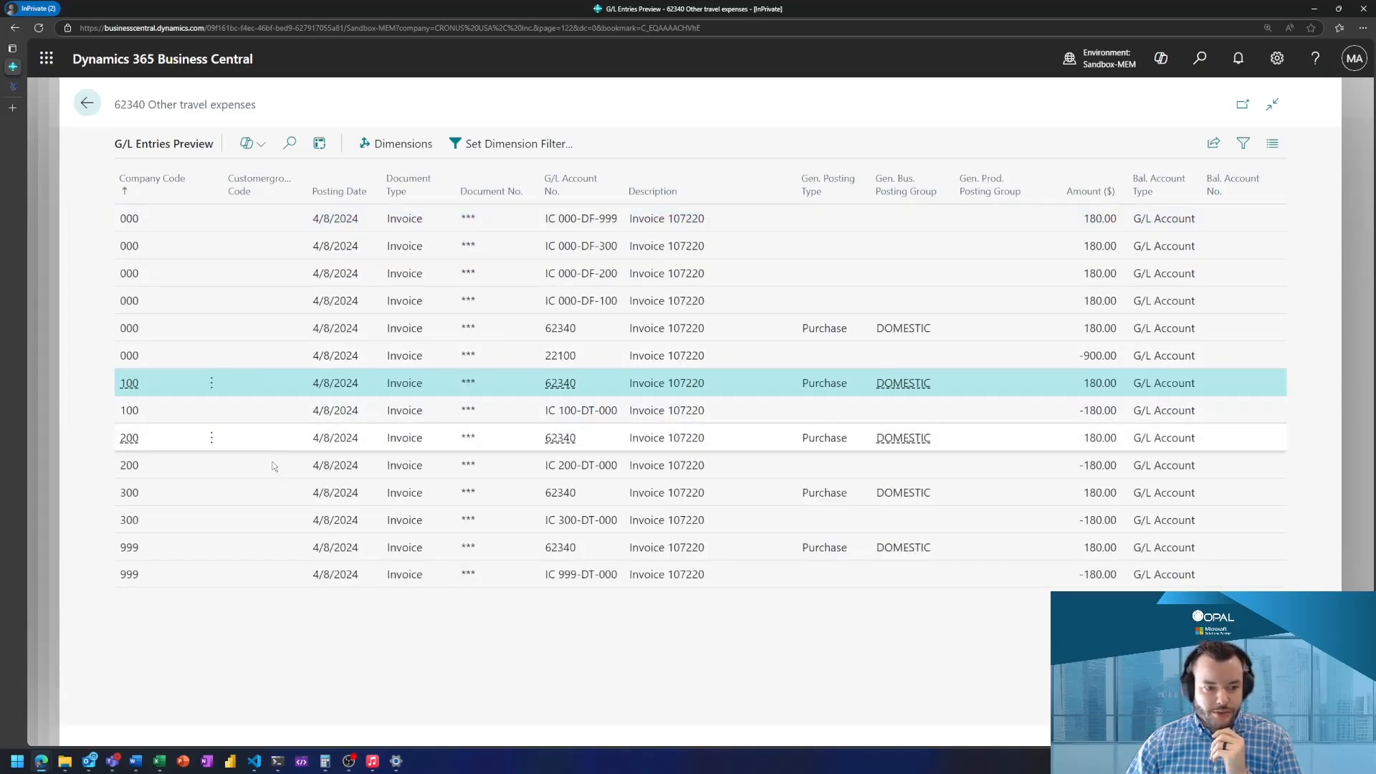
click(308, 553)
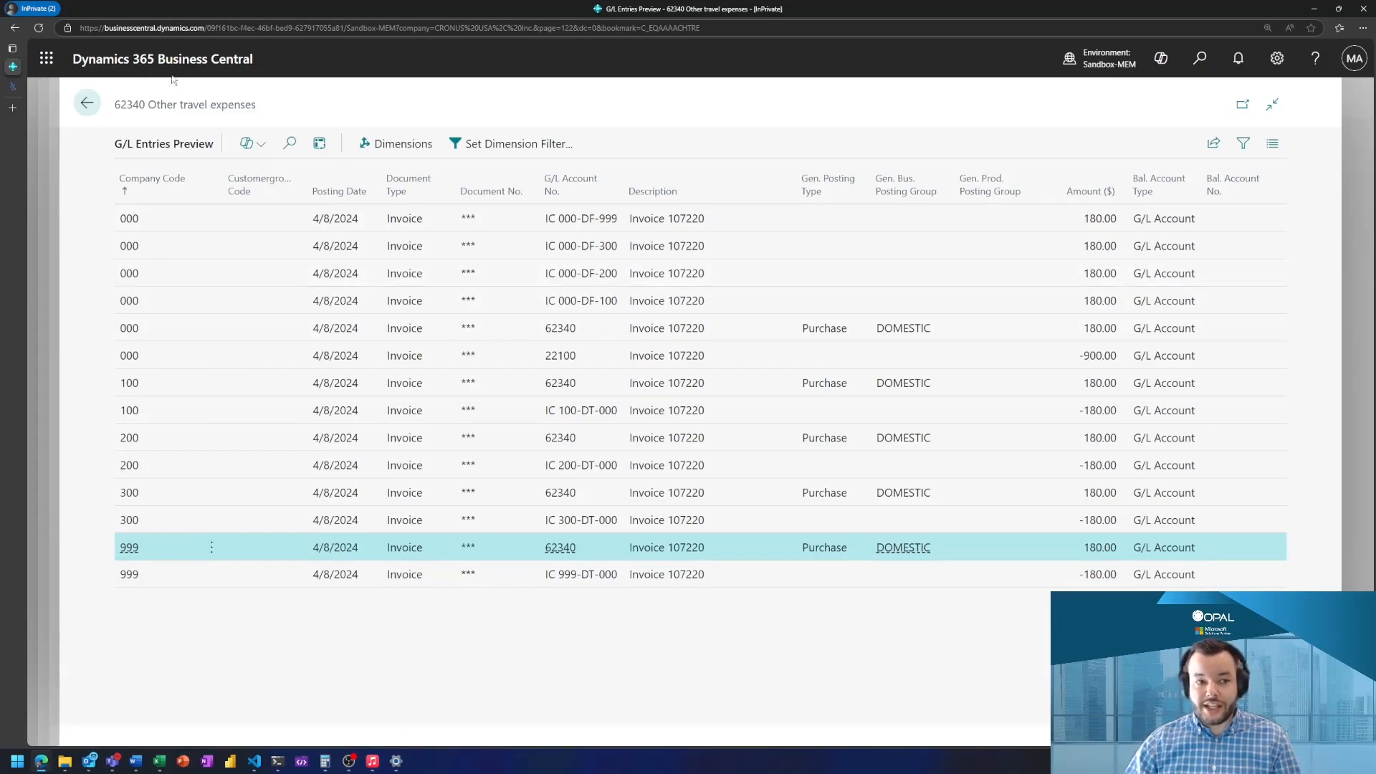
click(87, 102)
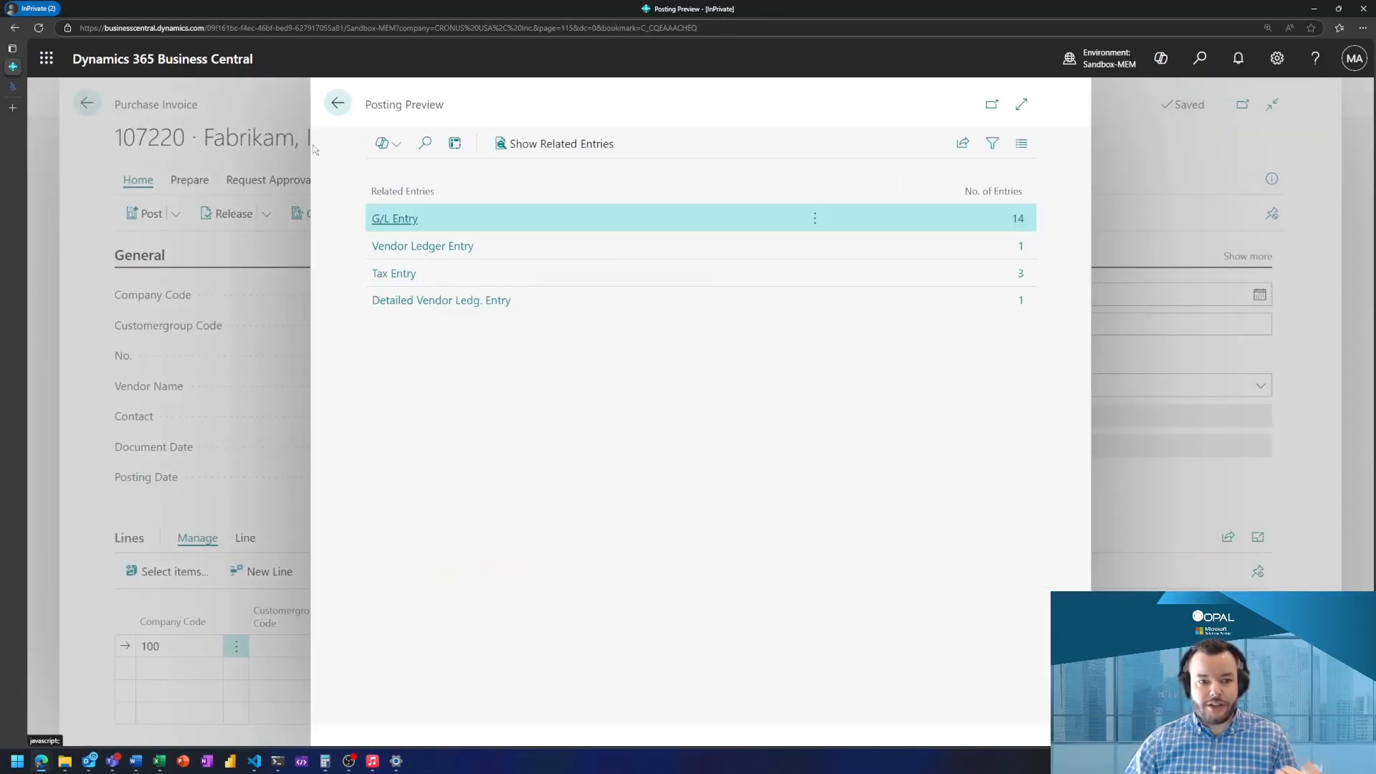
click(338, 102)
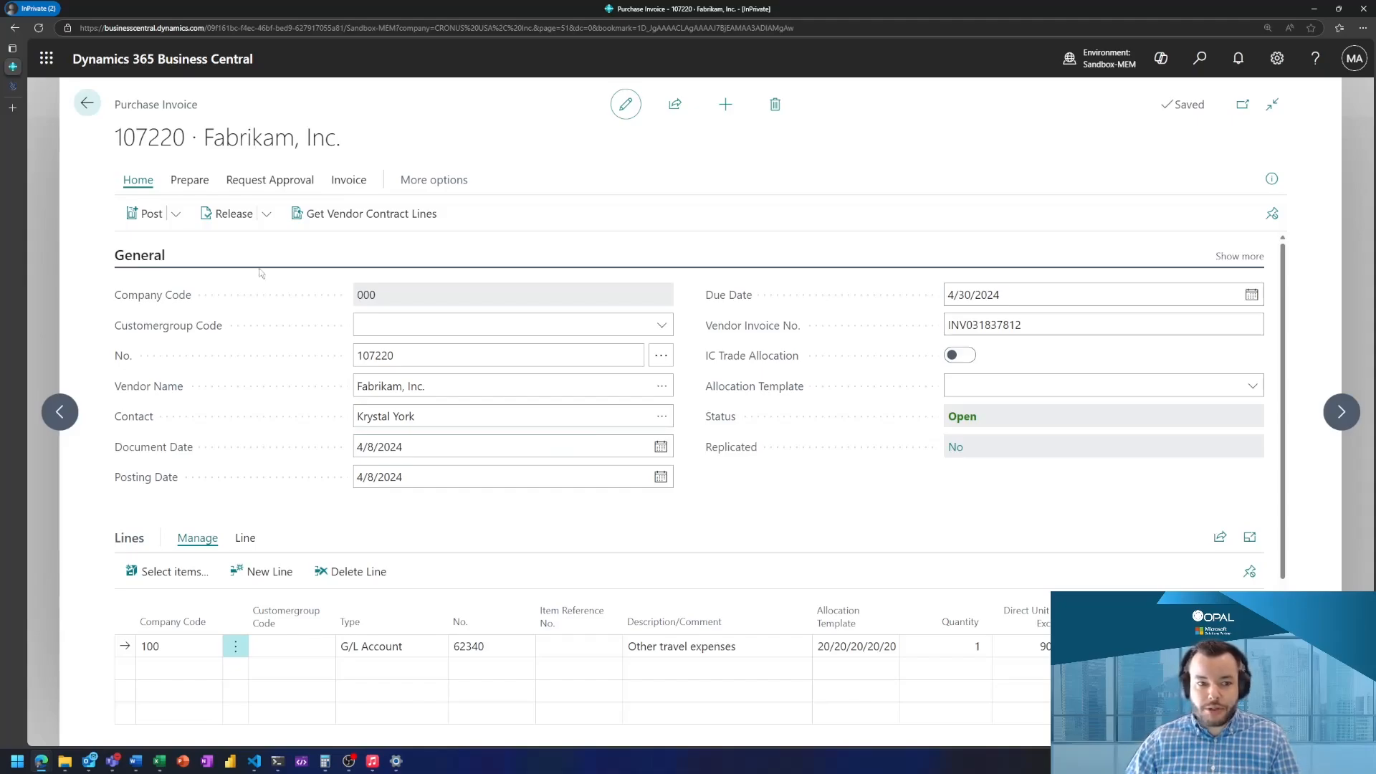
Step: Exit the purchase invoice without posting it and open the sales orders list
click(87, 102)
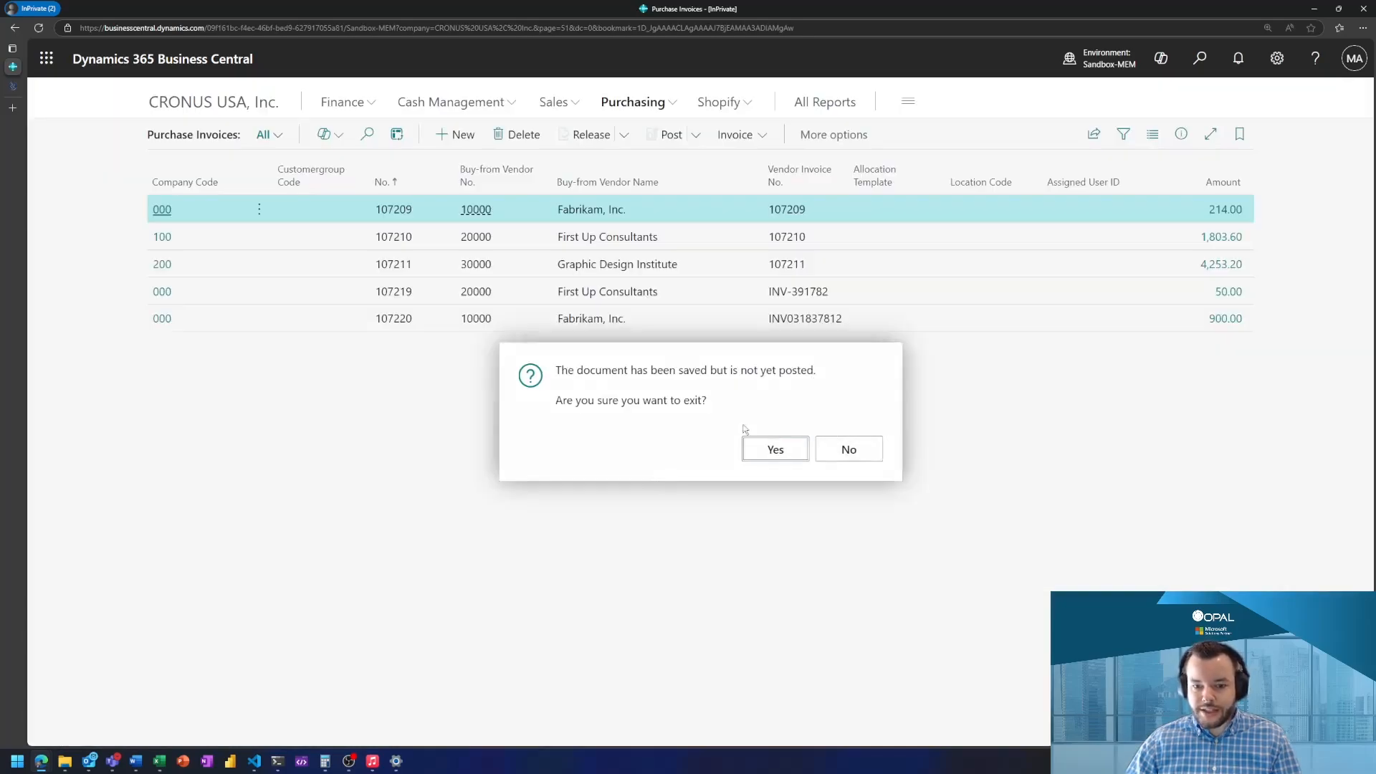
click(754, 438)
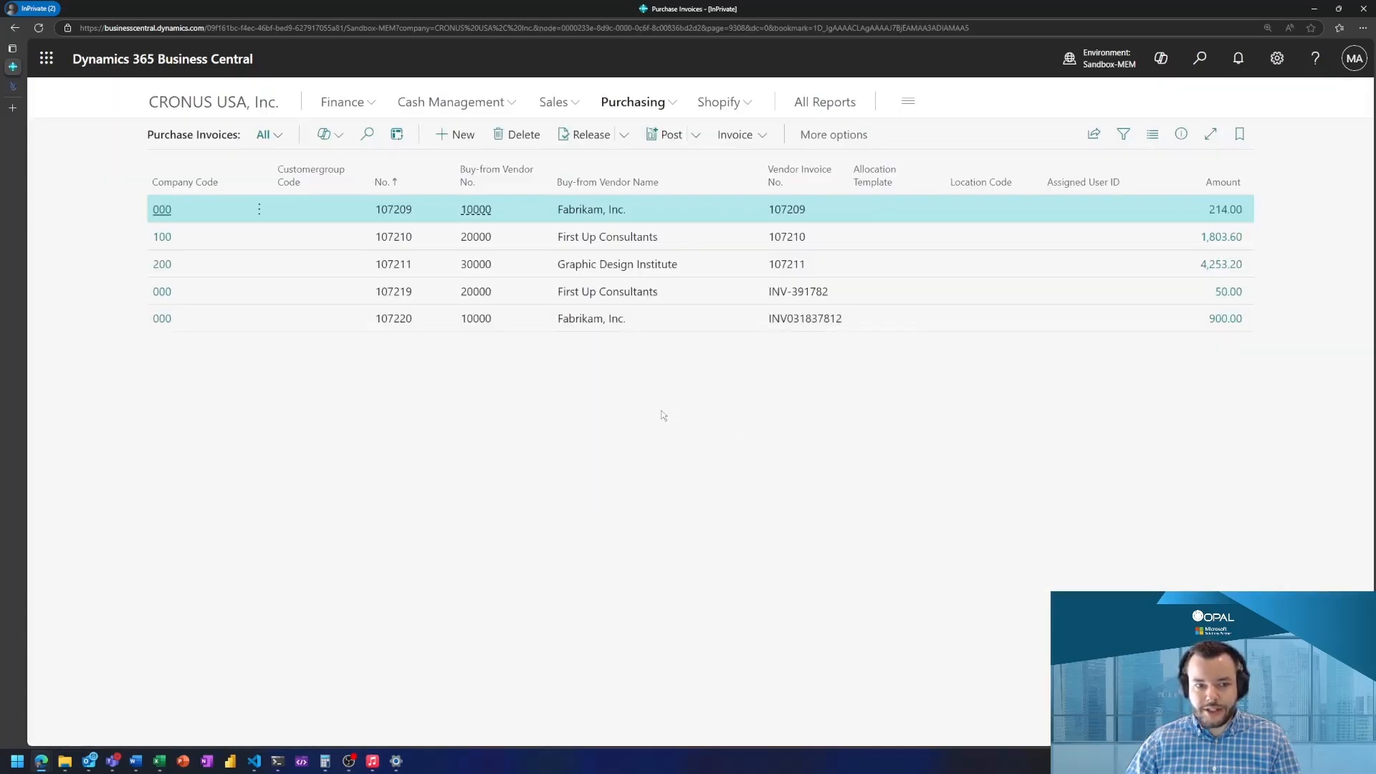
click(553, 101)
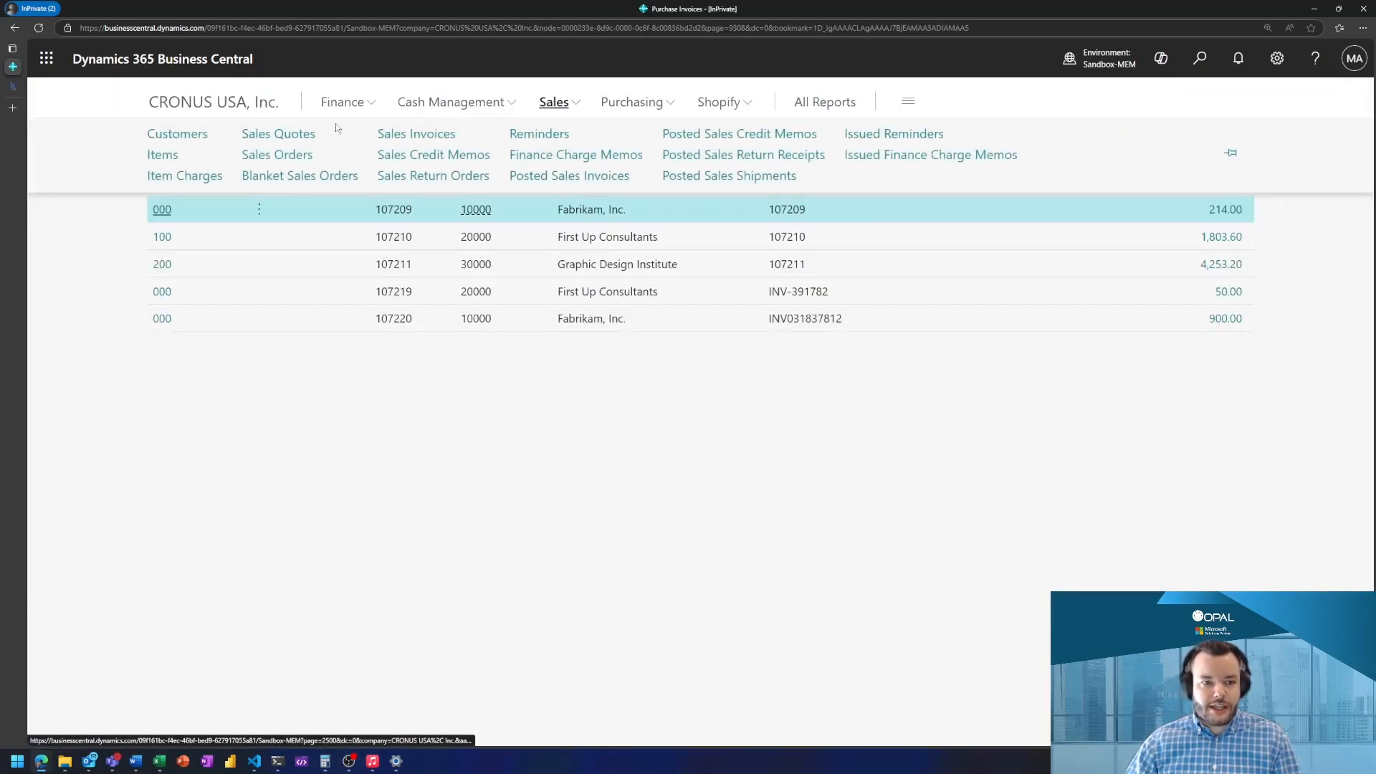
click(293, 159)
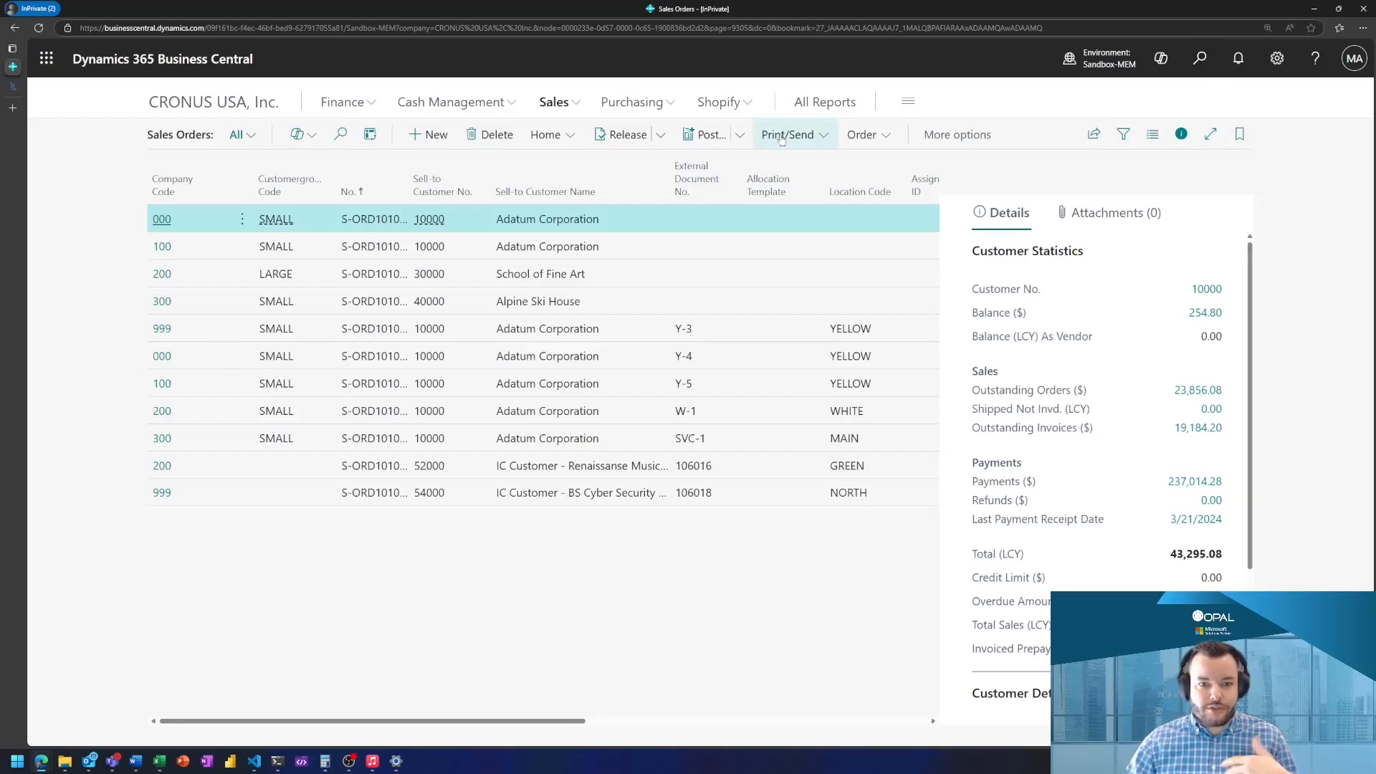
Step: Check the Intercompany Entity on the customer card of IC Customer - Renaissanse Music Store, and return to the sales orders list
click(566, 103)
click(190, 139)
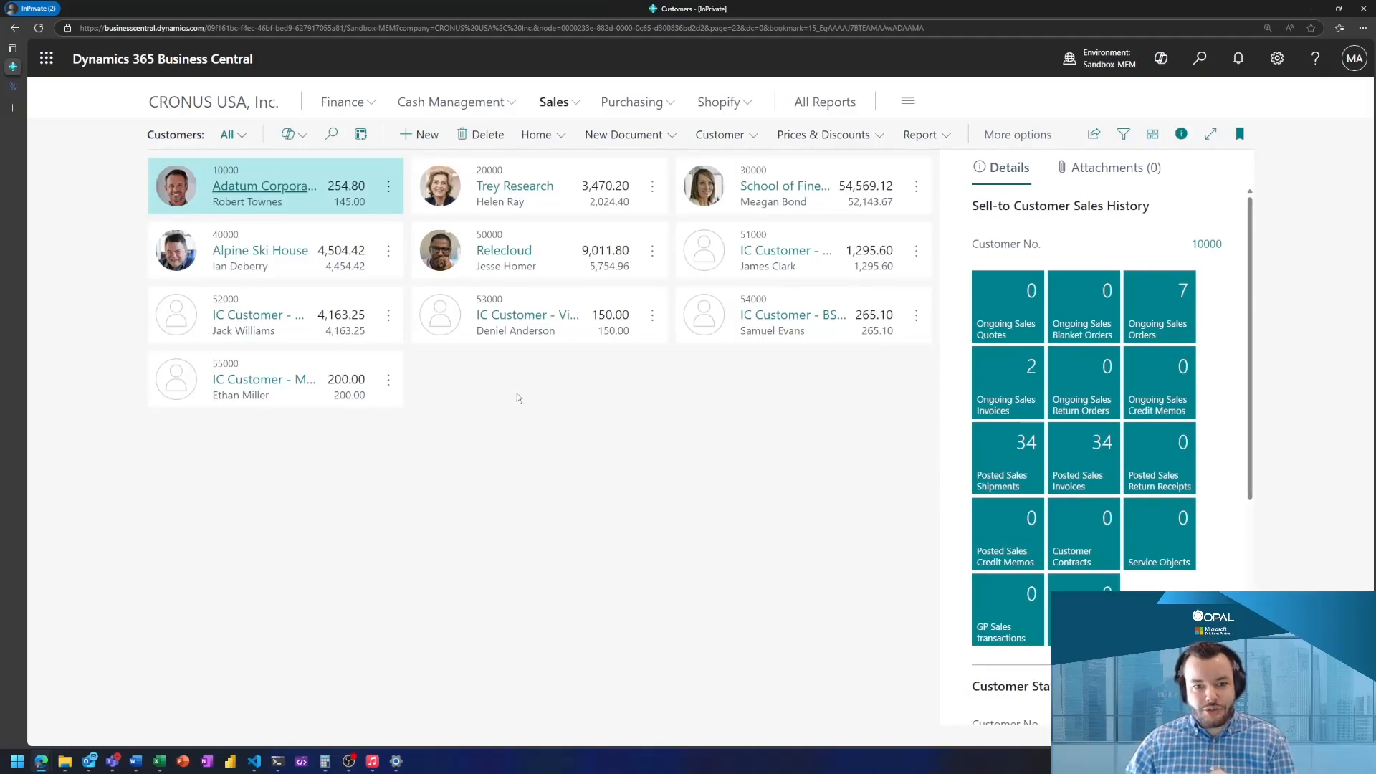
click(258, 318)
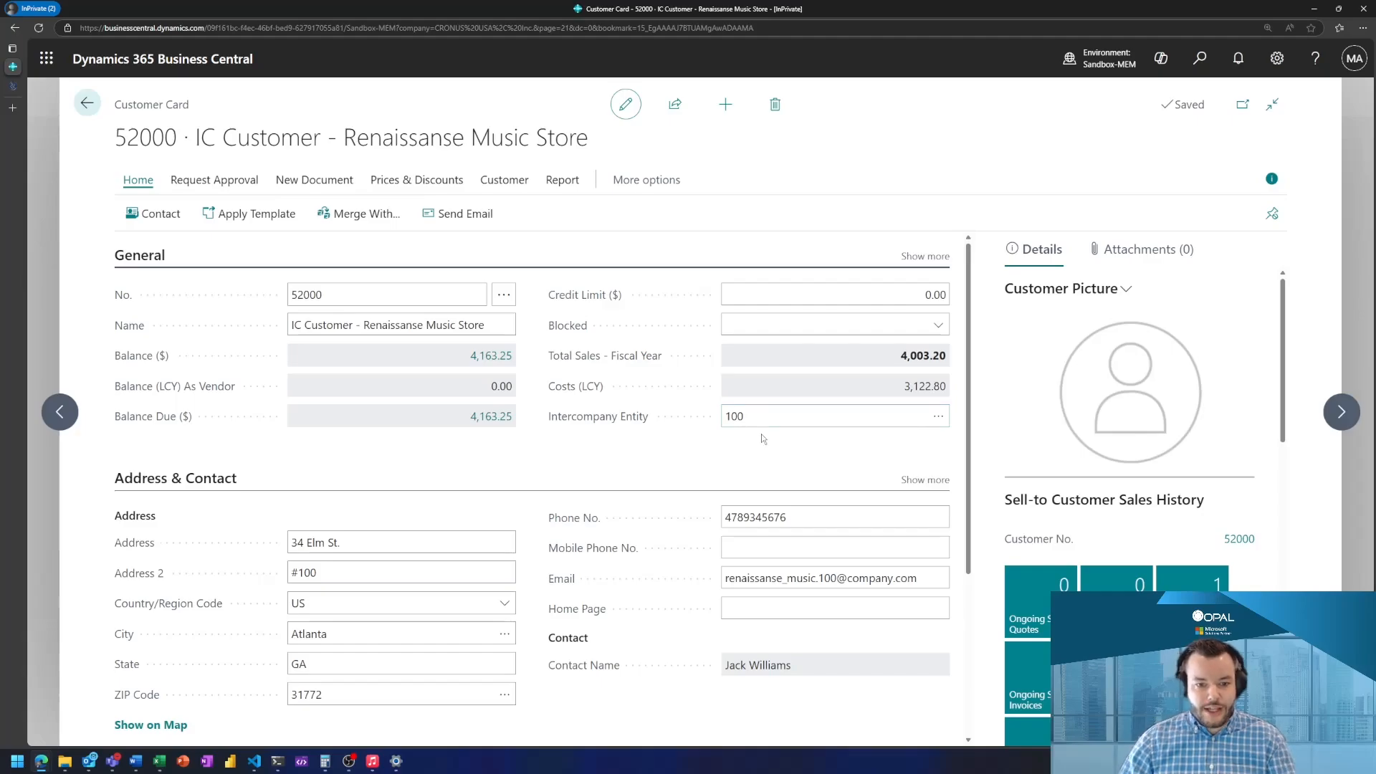
click(86, 103)
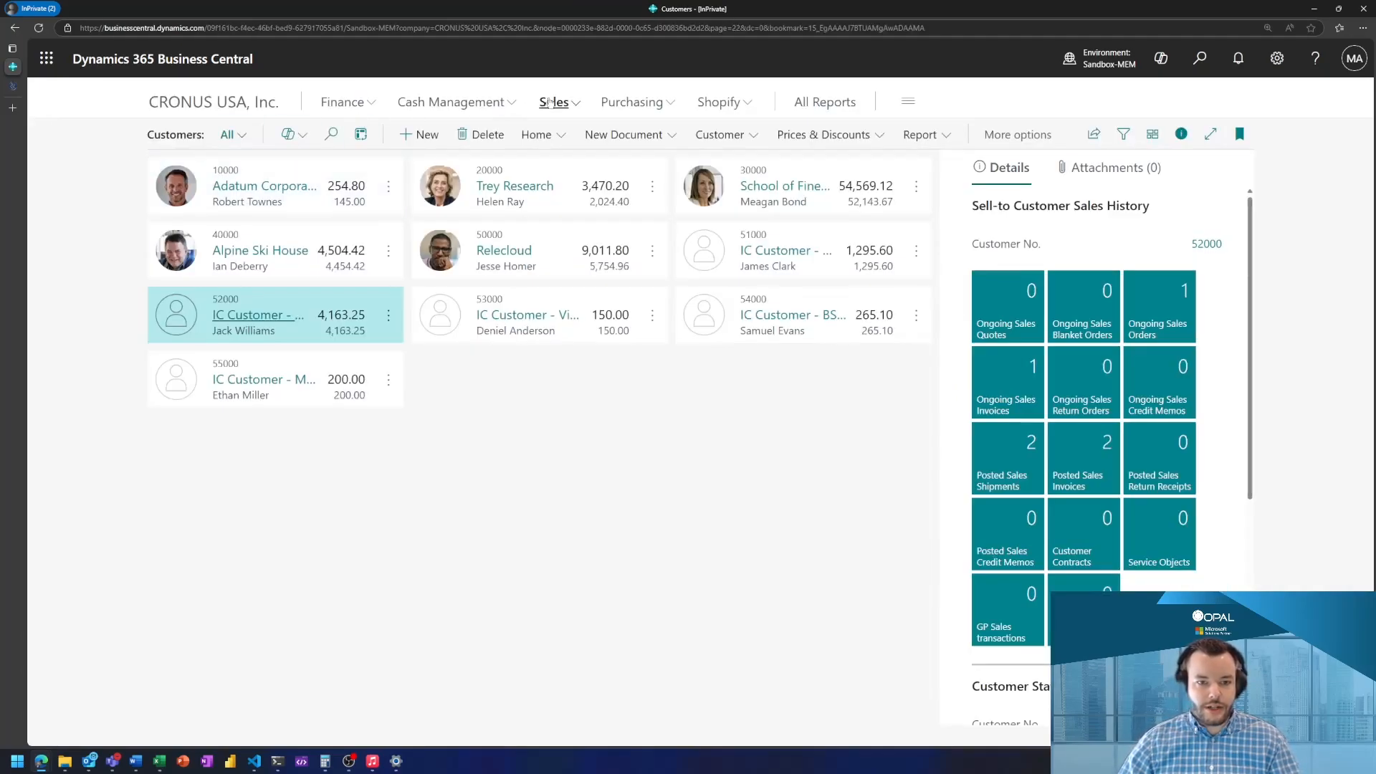
click(553, 102)
click(292, 155)
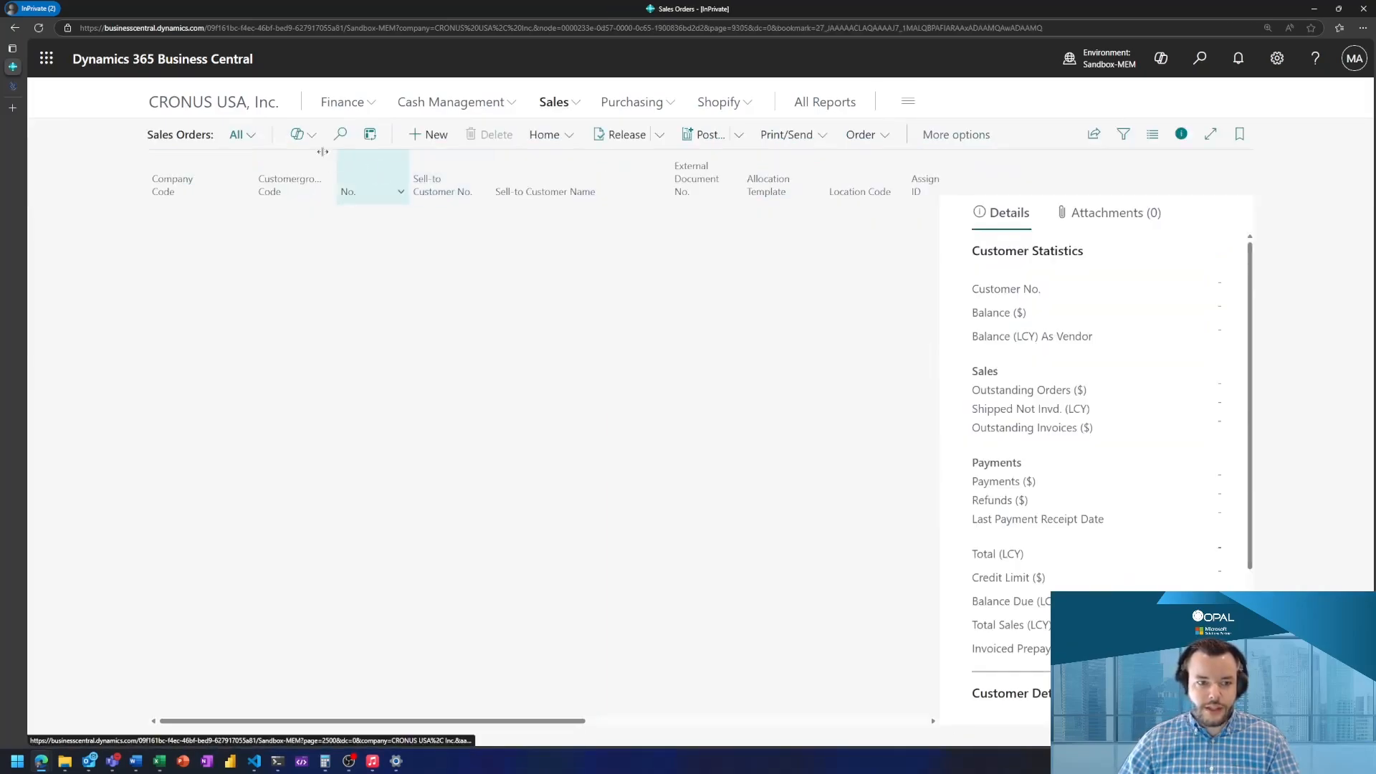
Step: Create a sales order for company code 000 with IC Customer - Renaissanse Music Store as the customer
click(435, 137)
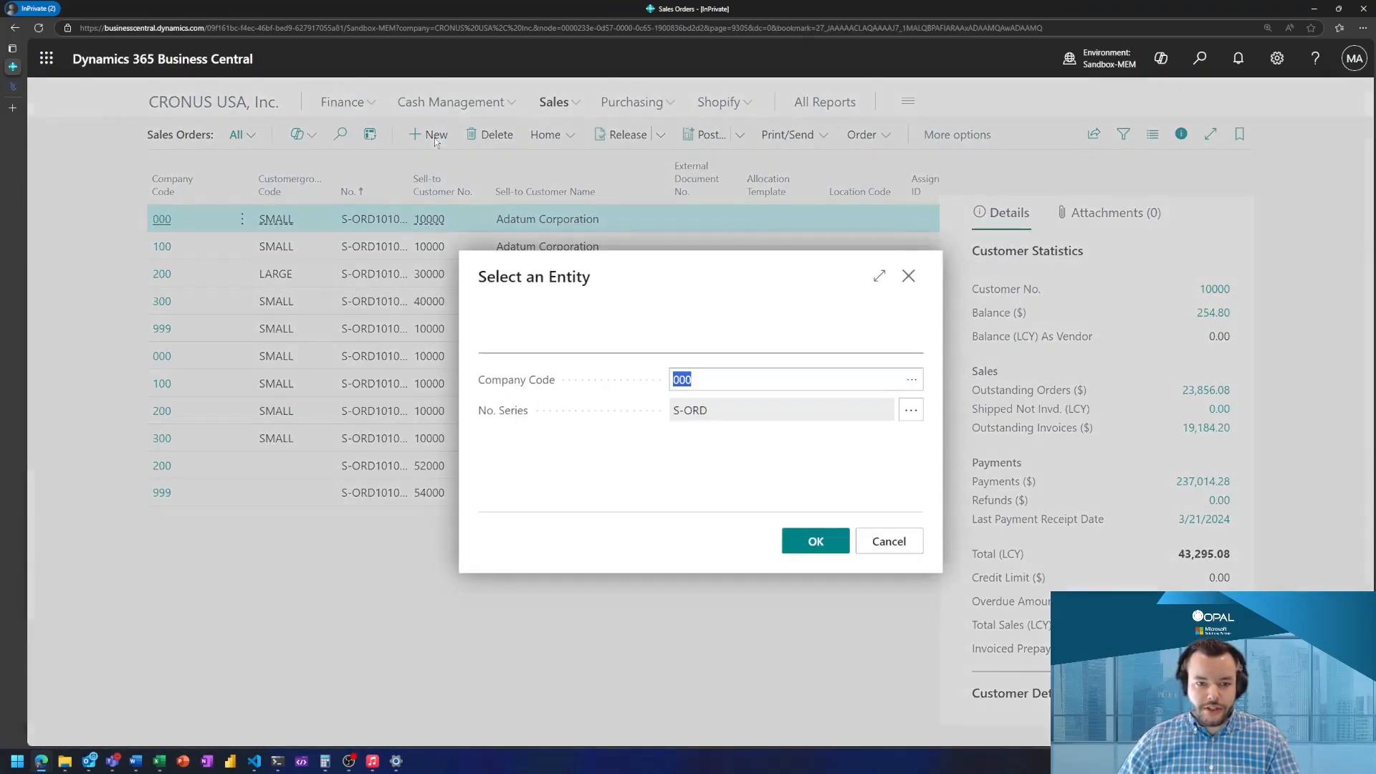
click(840, 542)
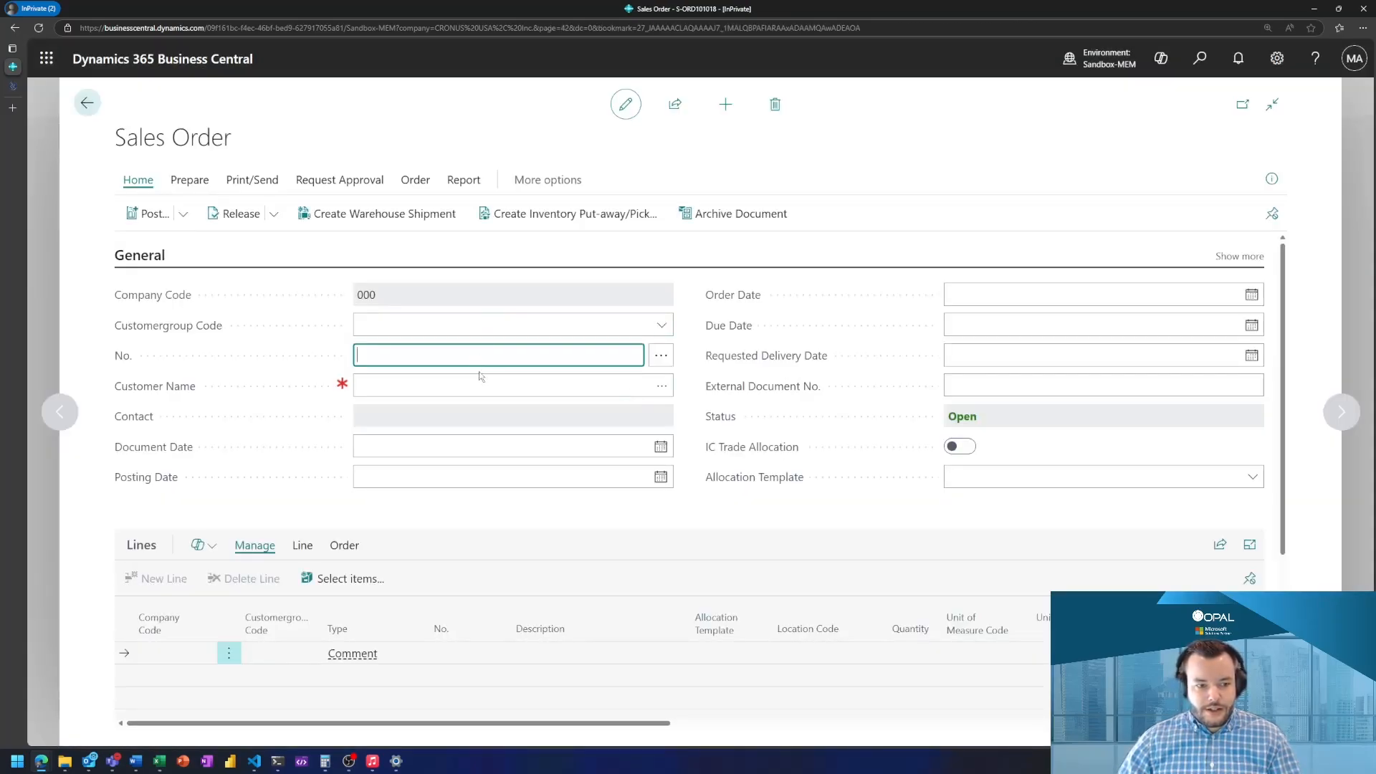
click(662, 386)
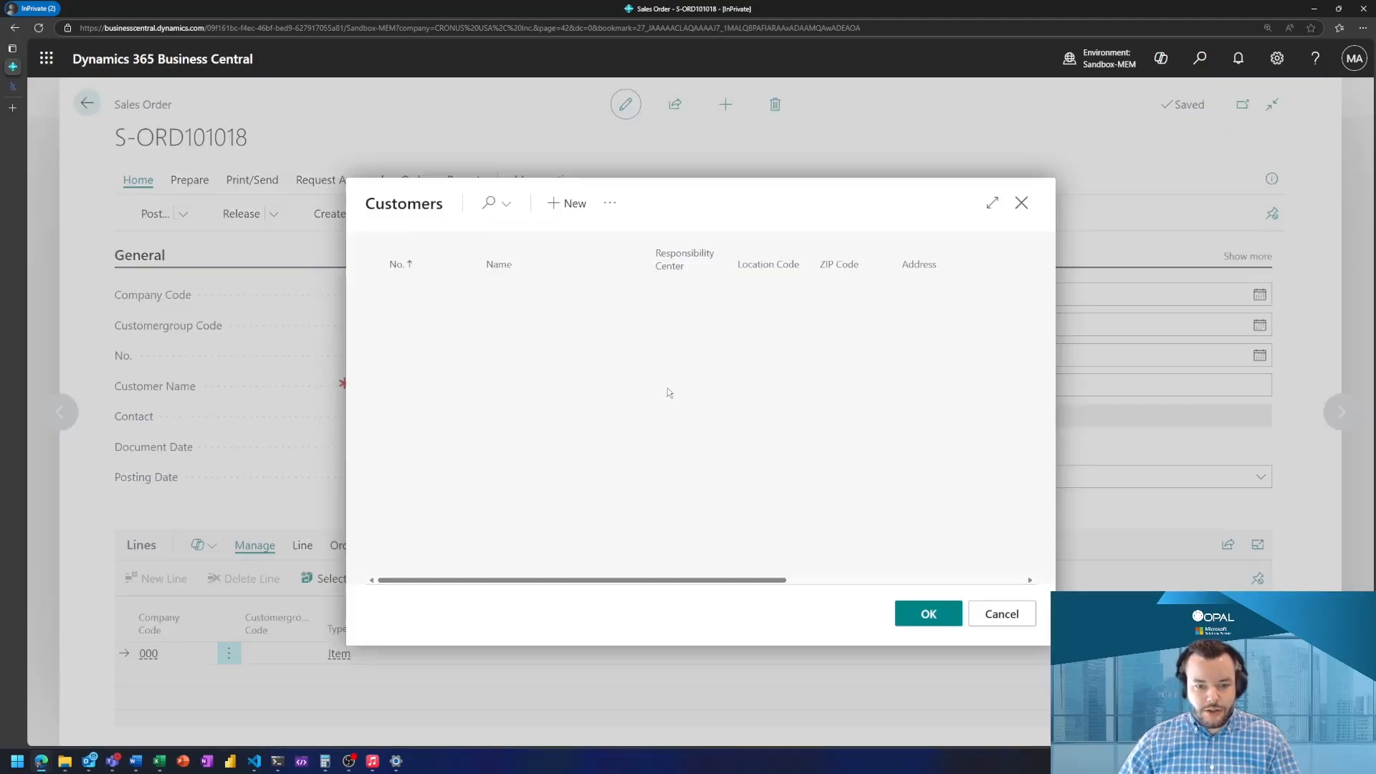
click(635, 428)
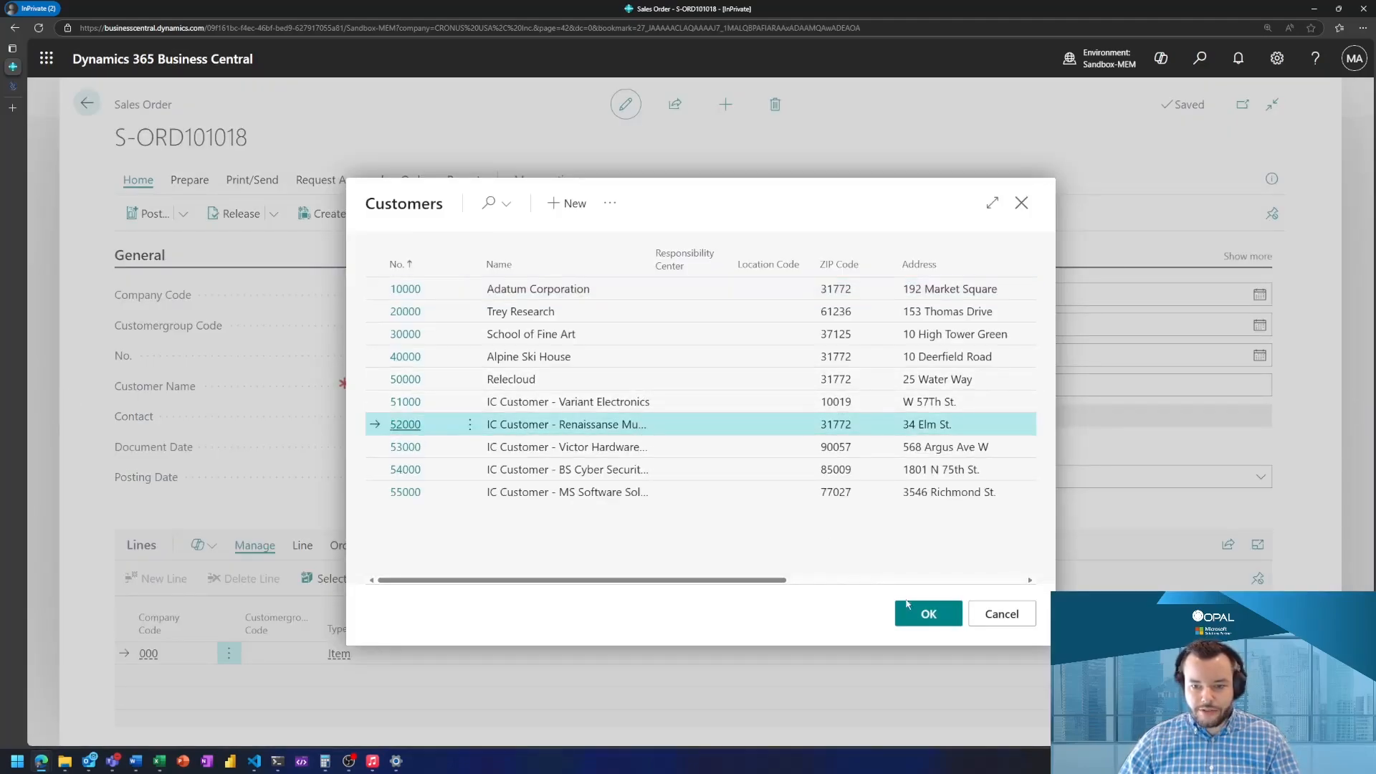
click(926, 615)
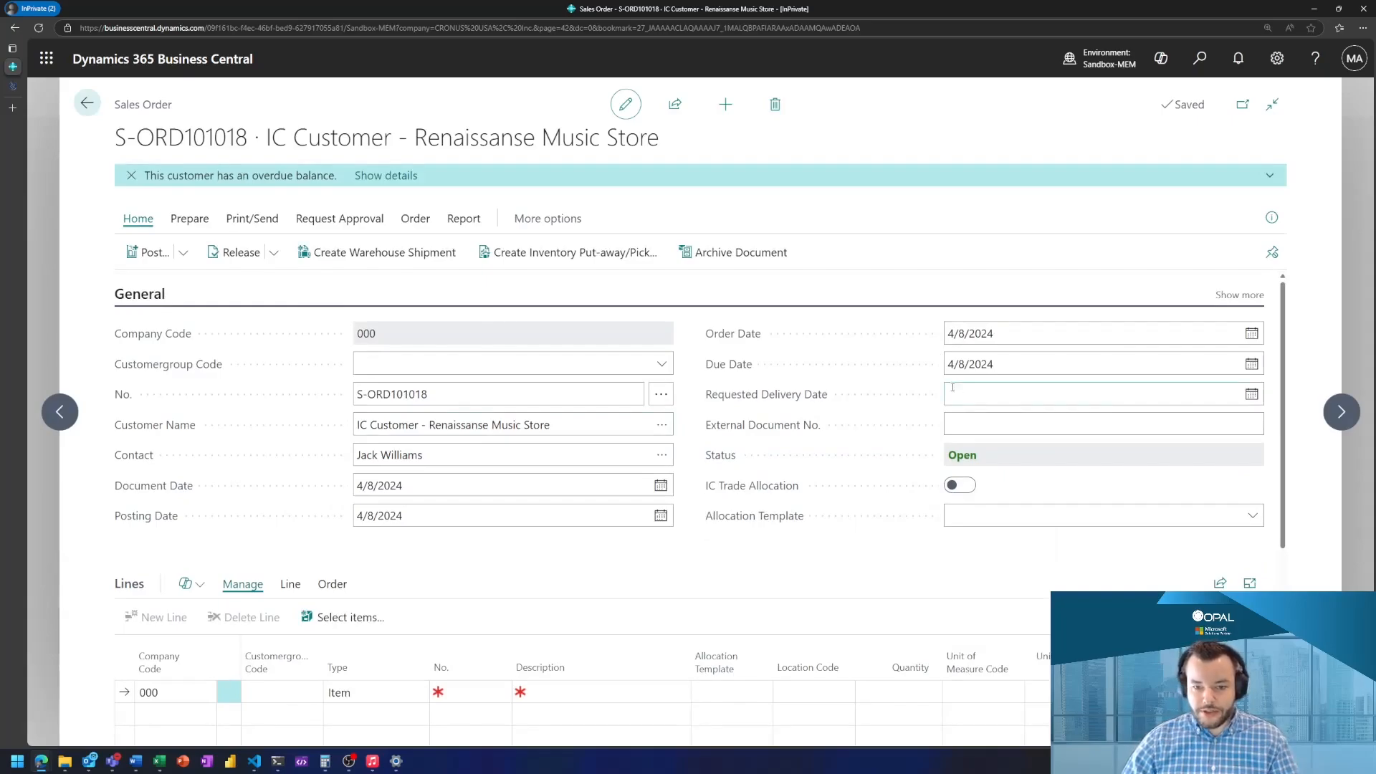
Step: Add an order line for item 1896-S, ATHENS Desk, with location code BLUE and a quantity of 1
scroll(884, 422, down, 3)
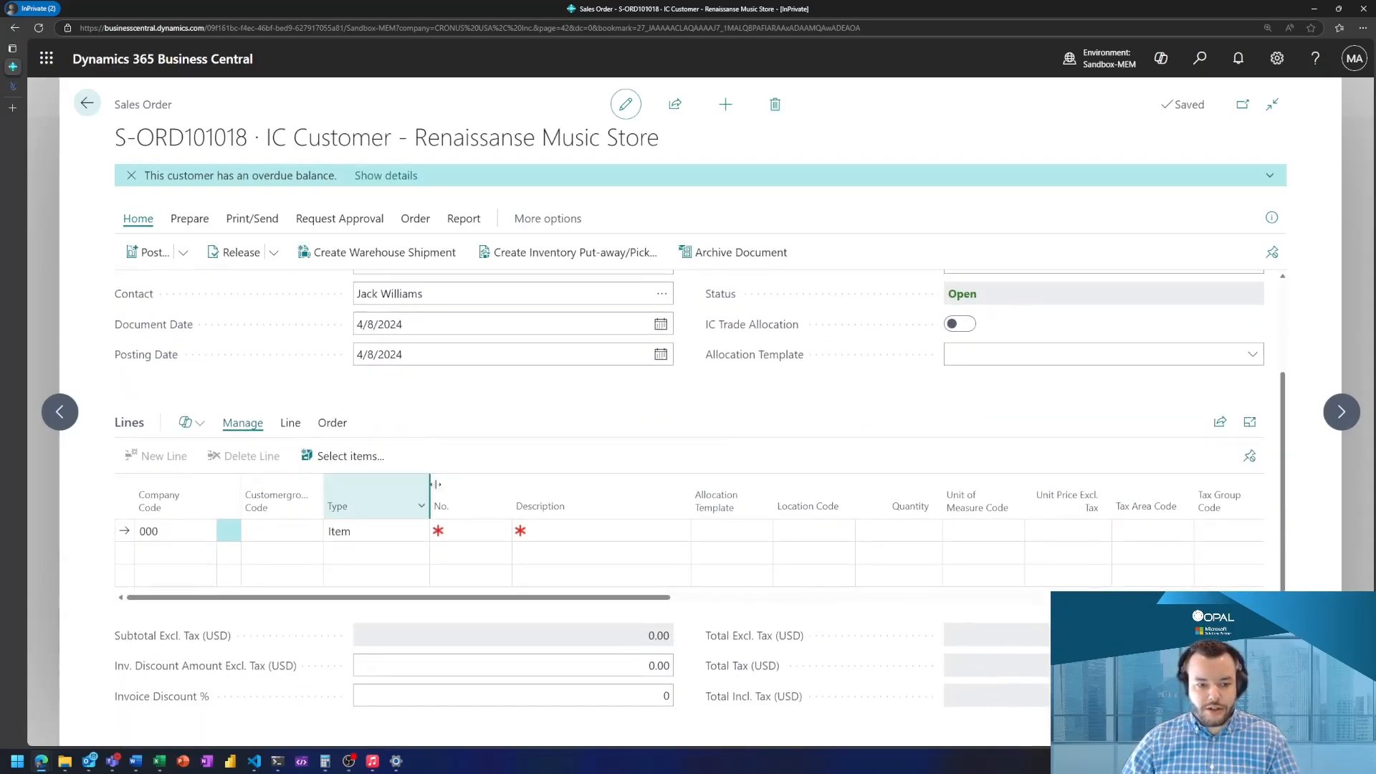
click(469, 531)
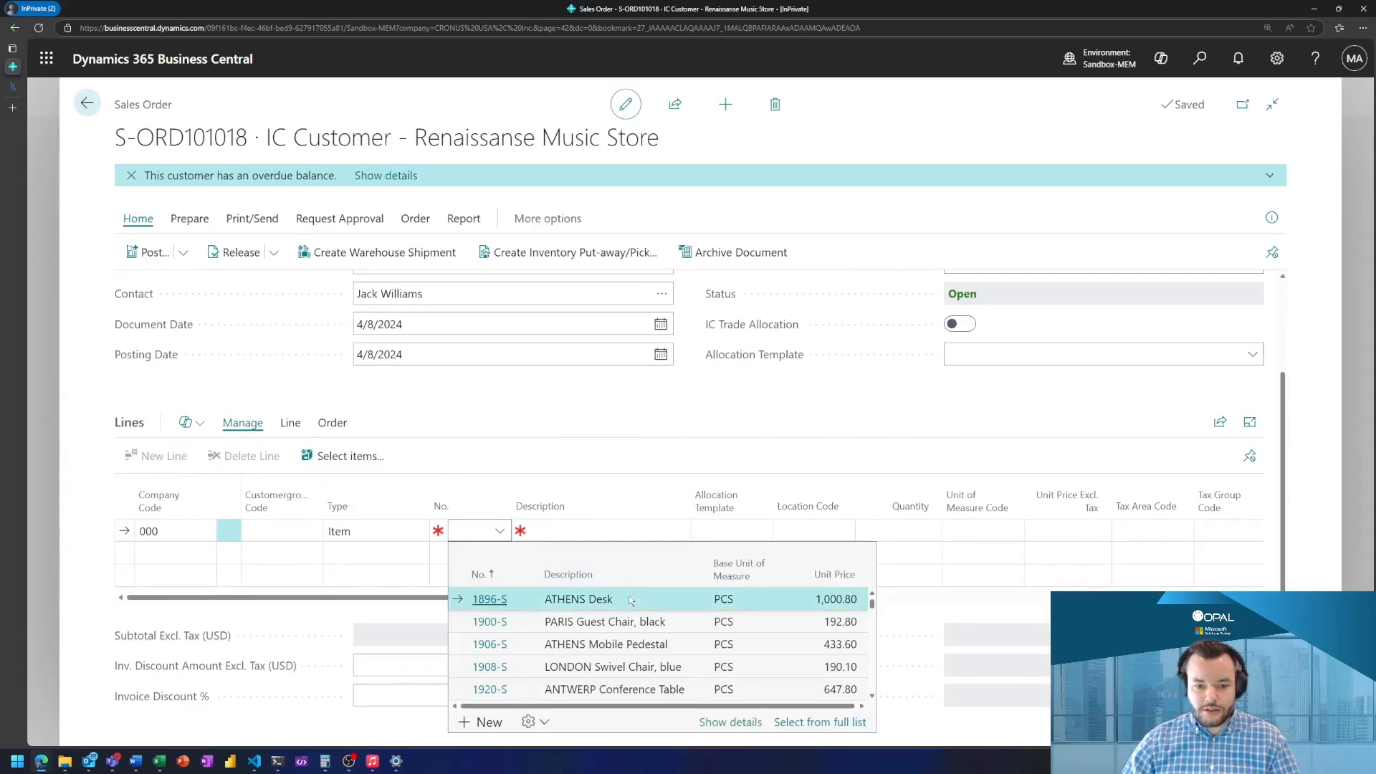
click(789, 532)
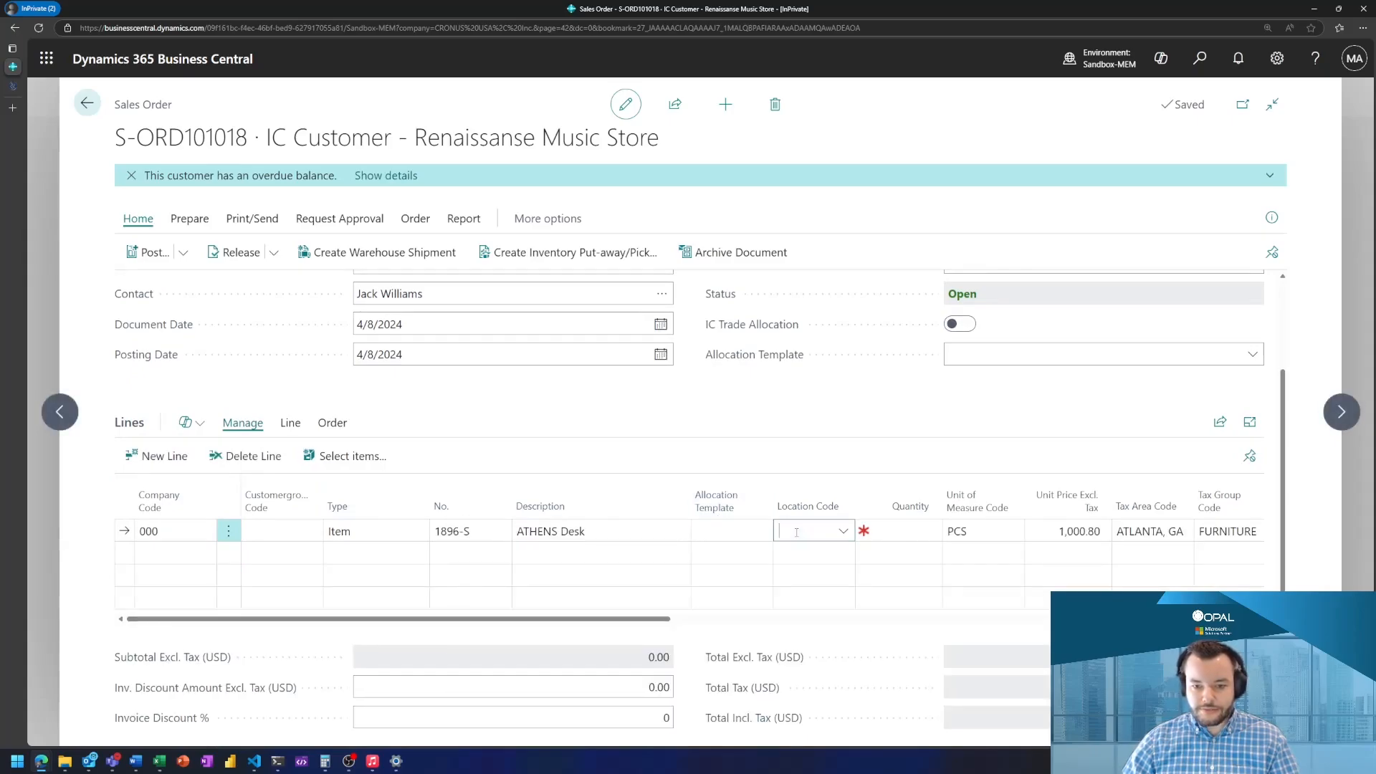
click(842, 597)
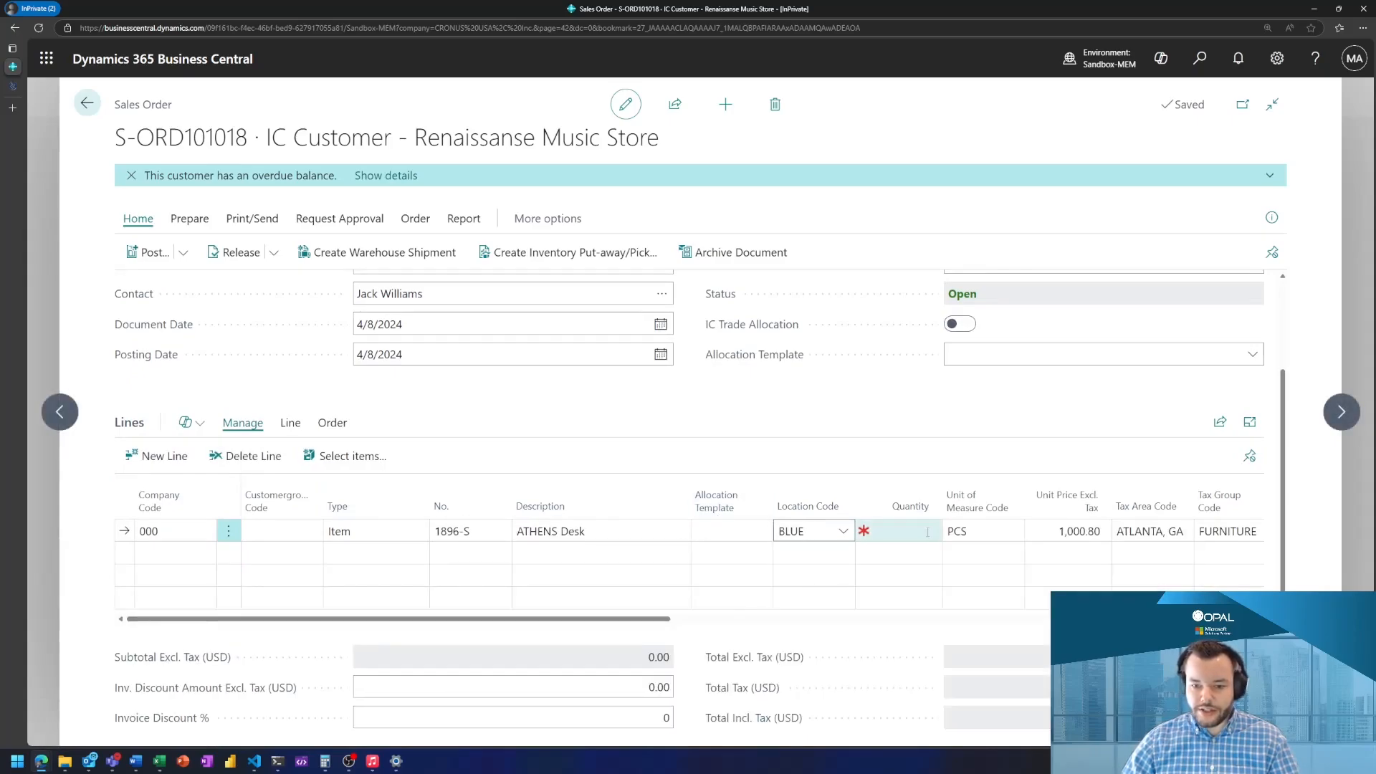
click(924, 534)
text(1)
key(Tab)
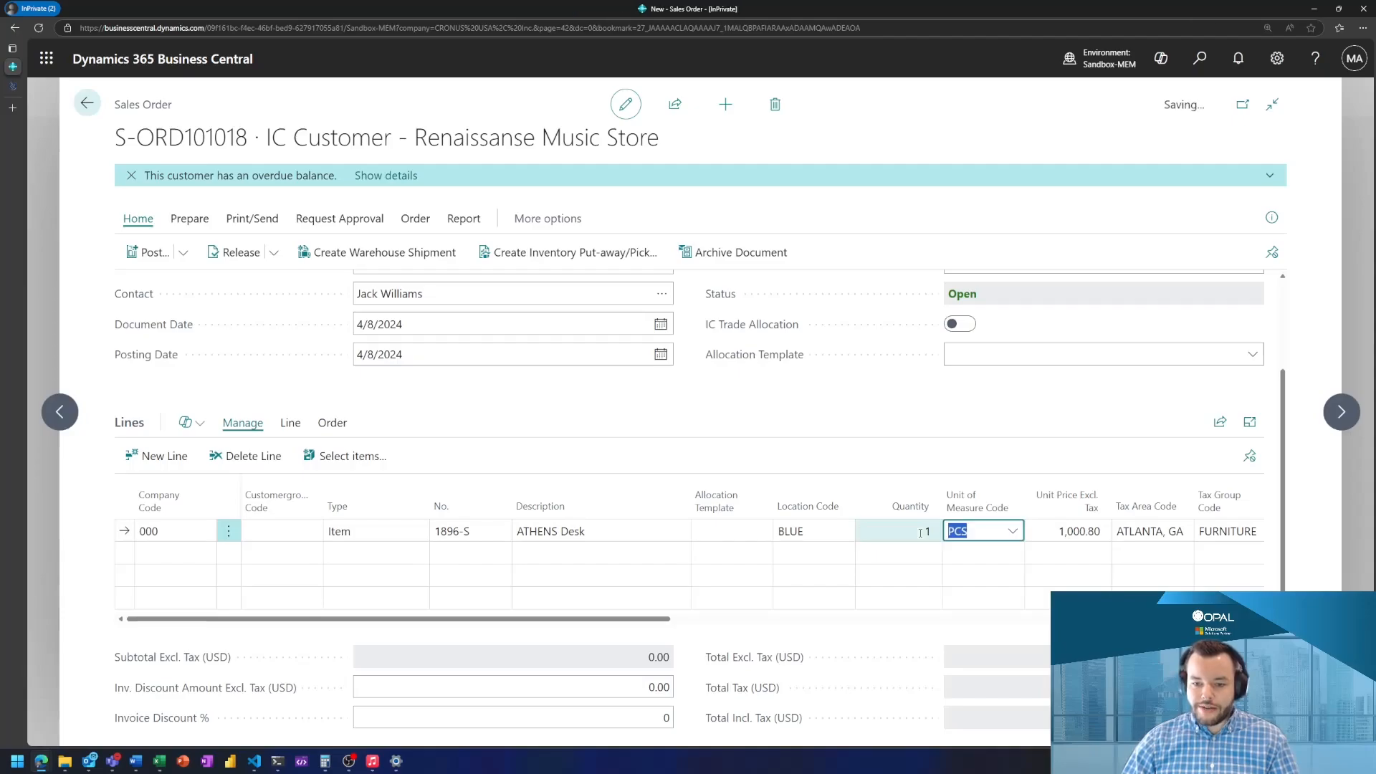
click(699, 415)
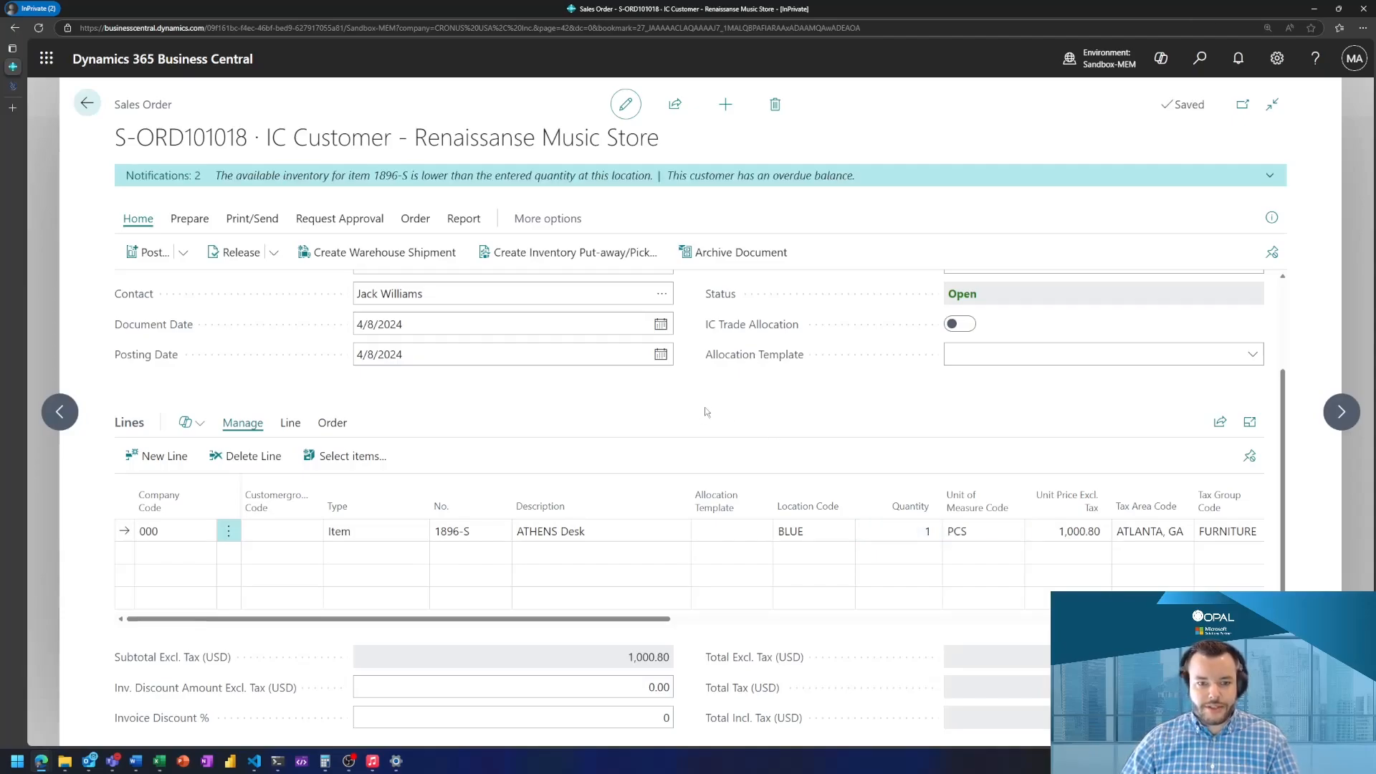
Step: Preview the posting of the sales order and open its G/L entries
scroll(700, 415, up, 1)
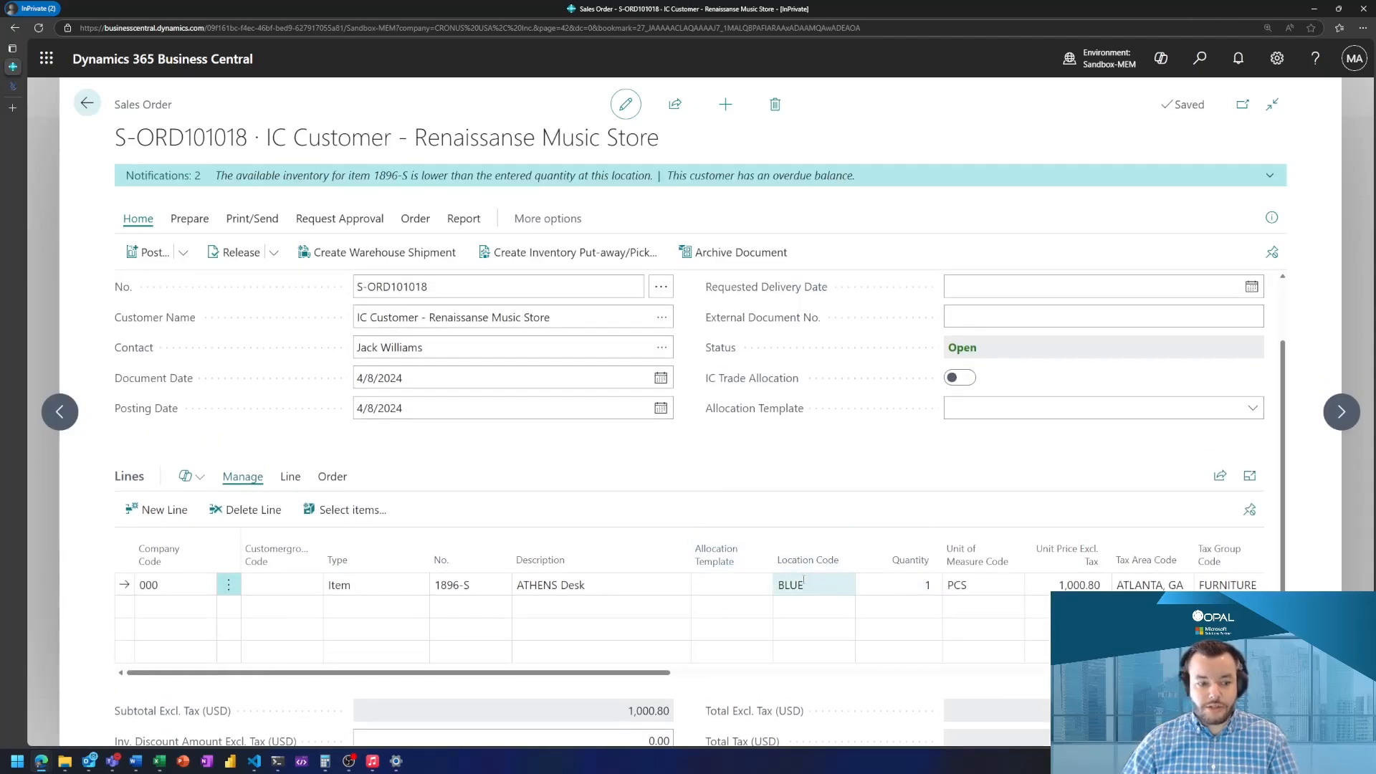
scroll(700, 509, up, 1)
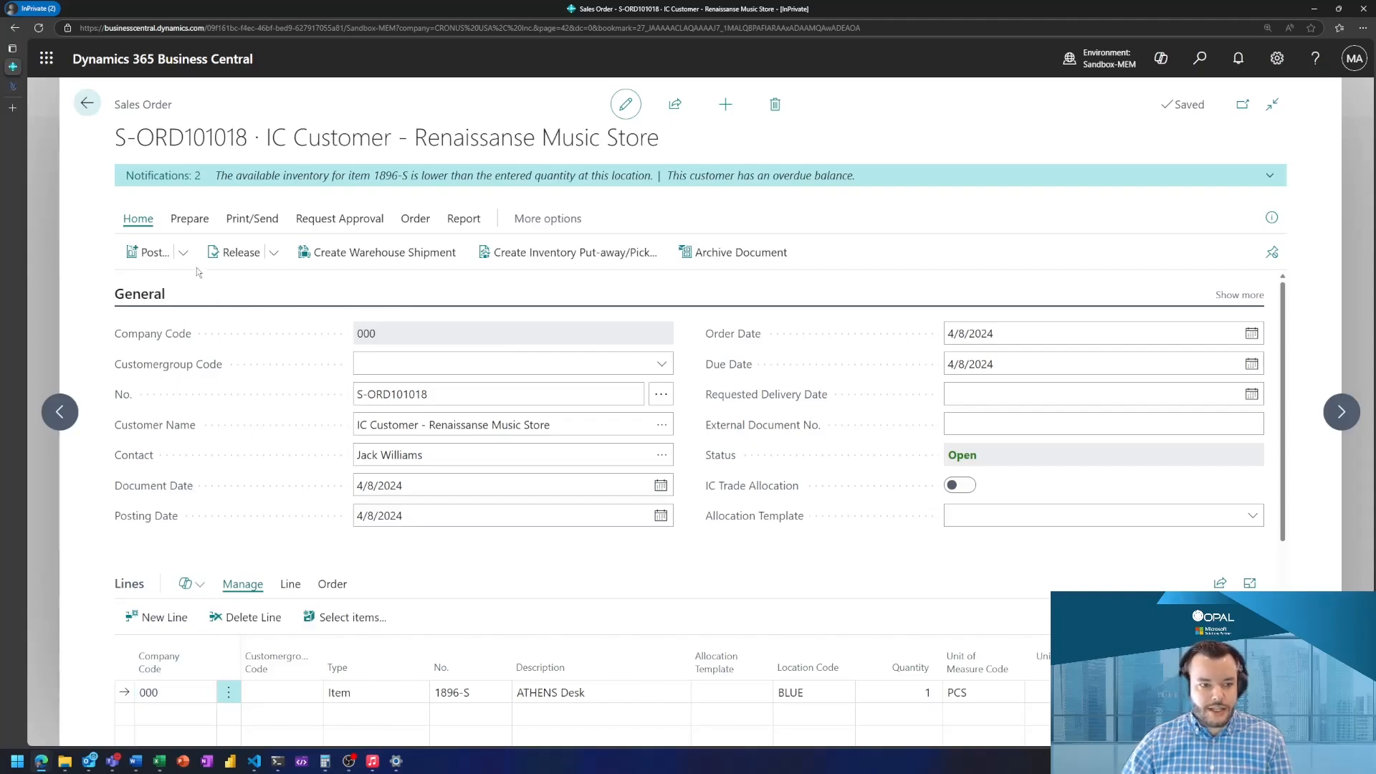
click(184, 252)
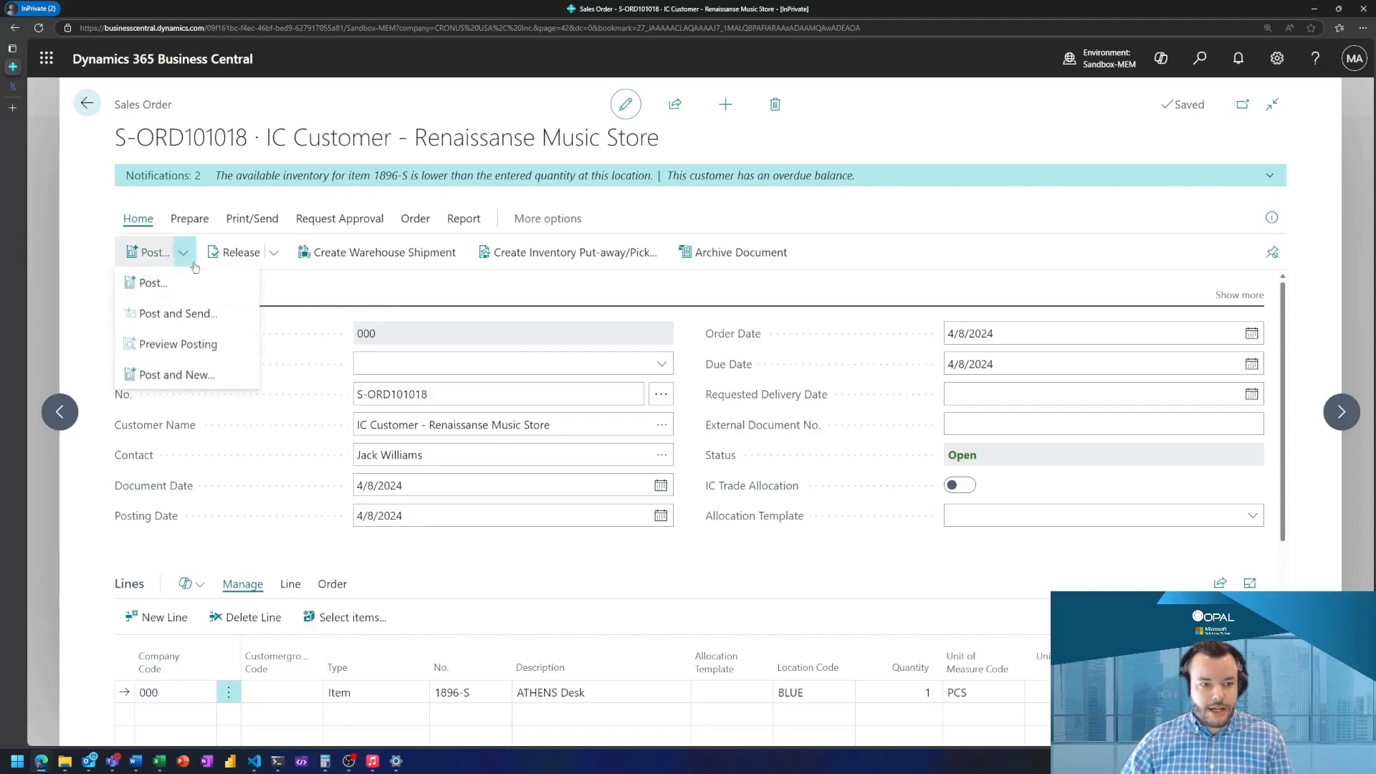
click(179, 344)
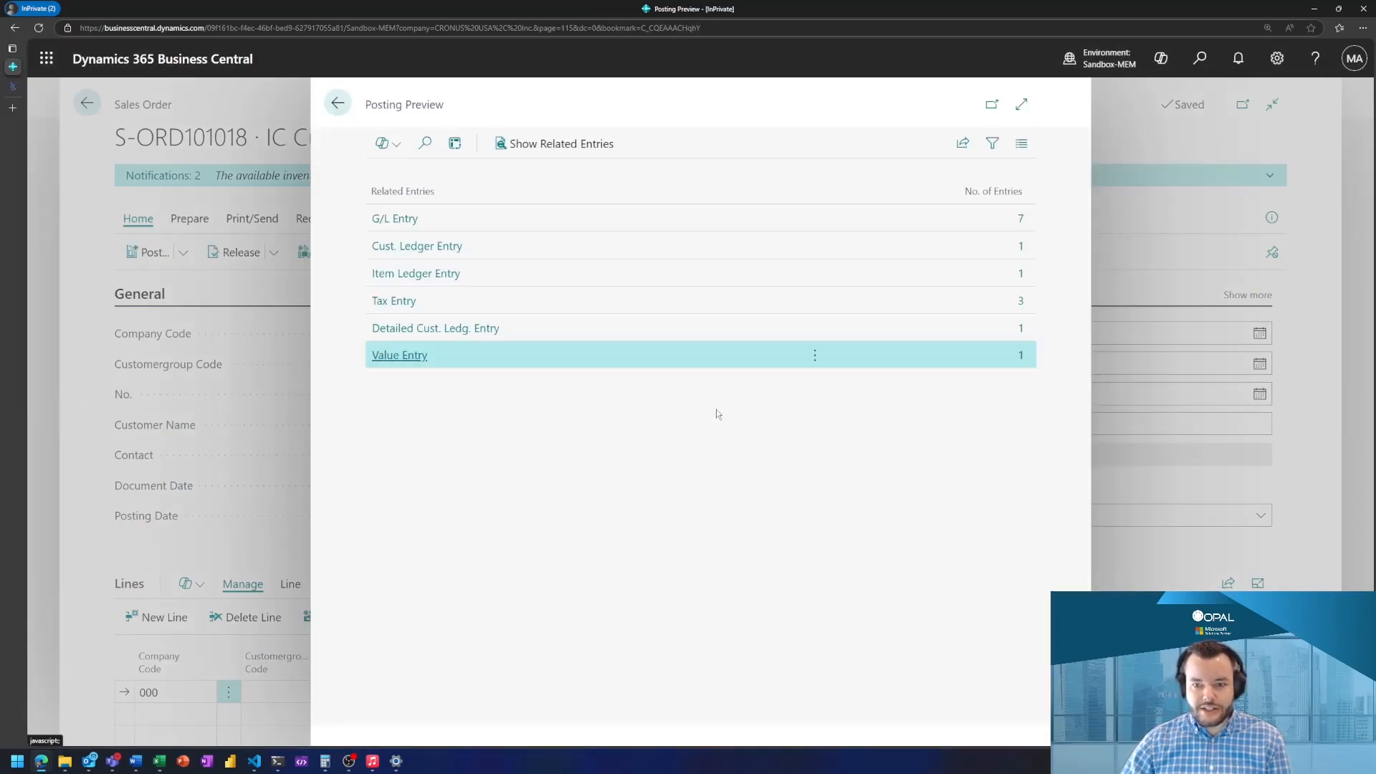
click(565, 222)
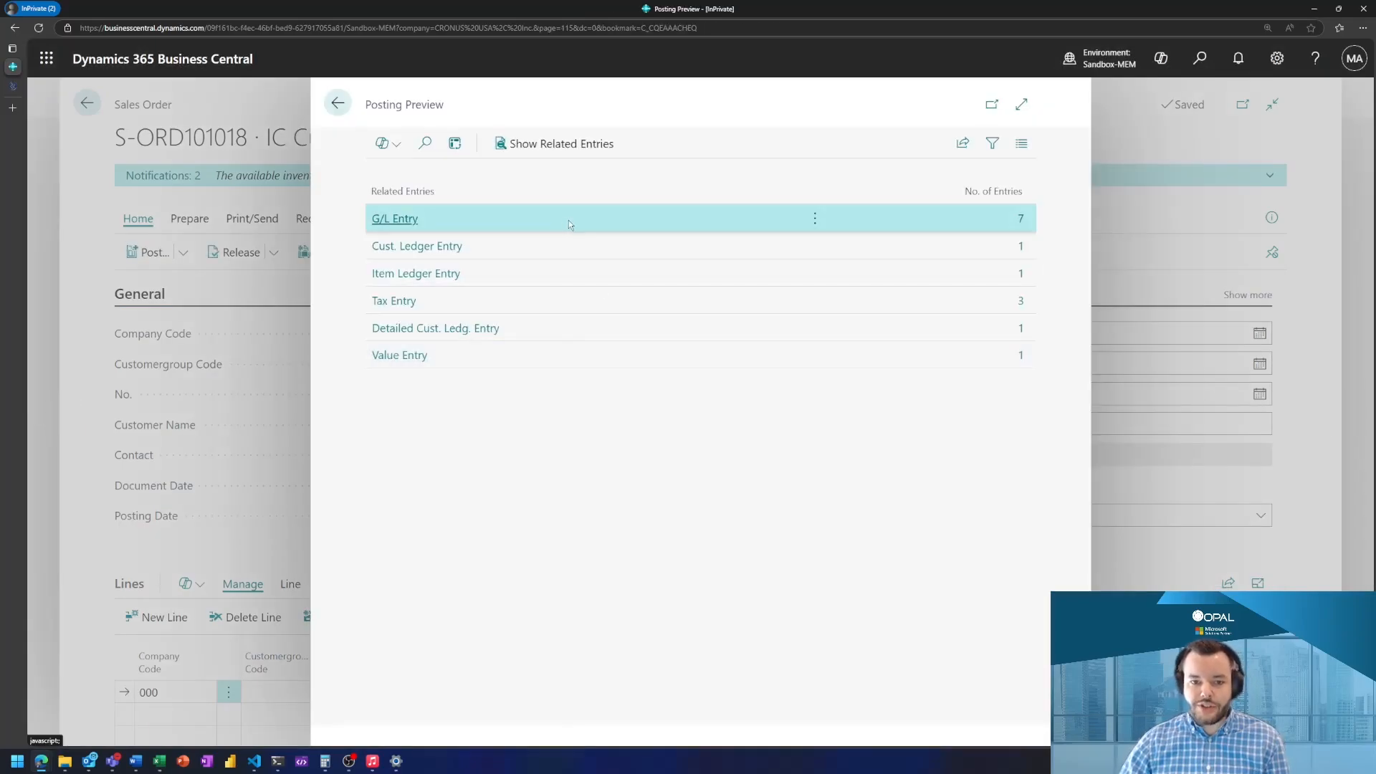
click(393, 219)
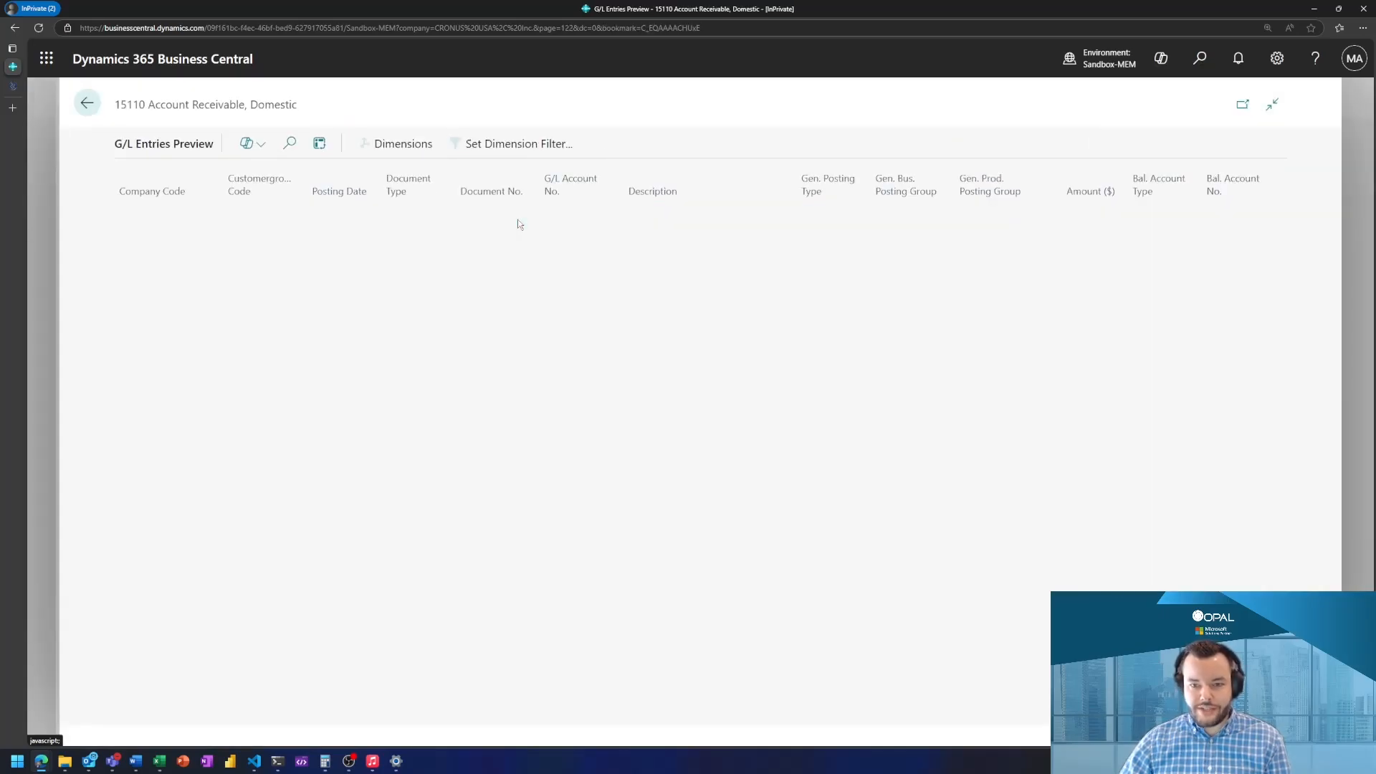
Step: Examine the preview's sales, tax and accounts receivable entries for company 000, and return to the sales order
click(692, 281)
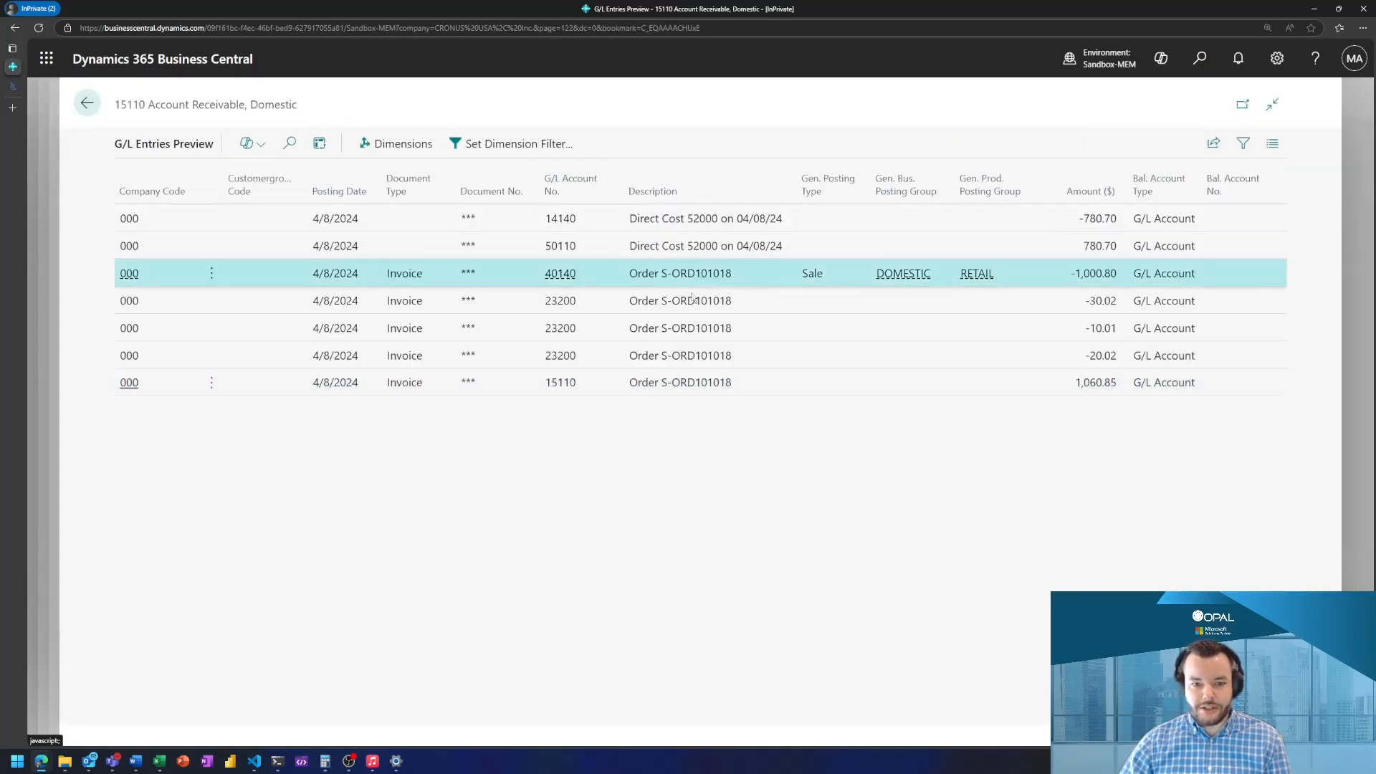
click(694, 301)
click(697, 331)
click(697, 358)
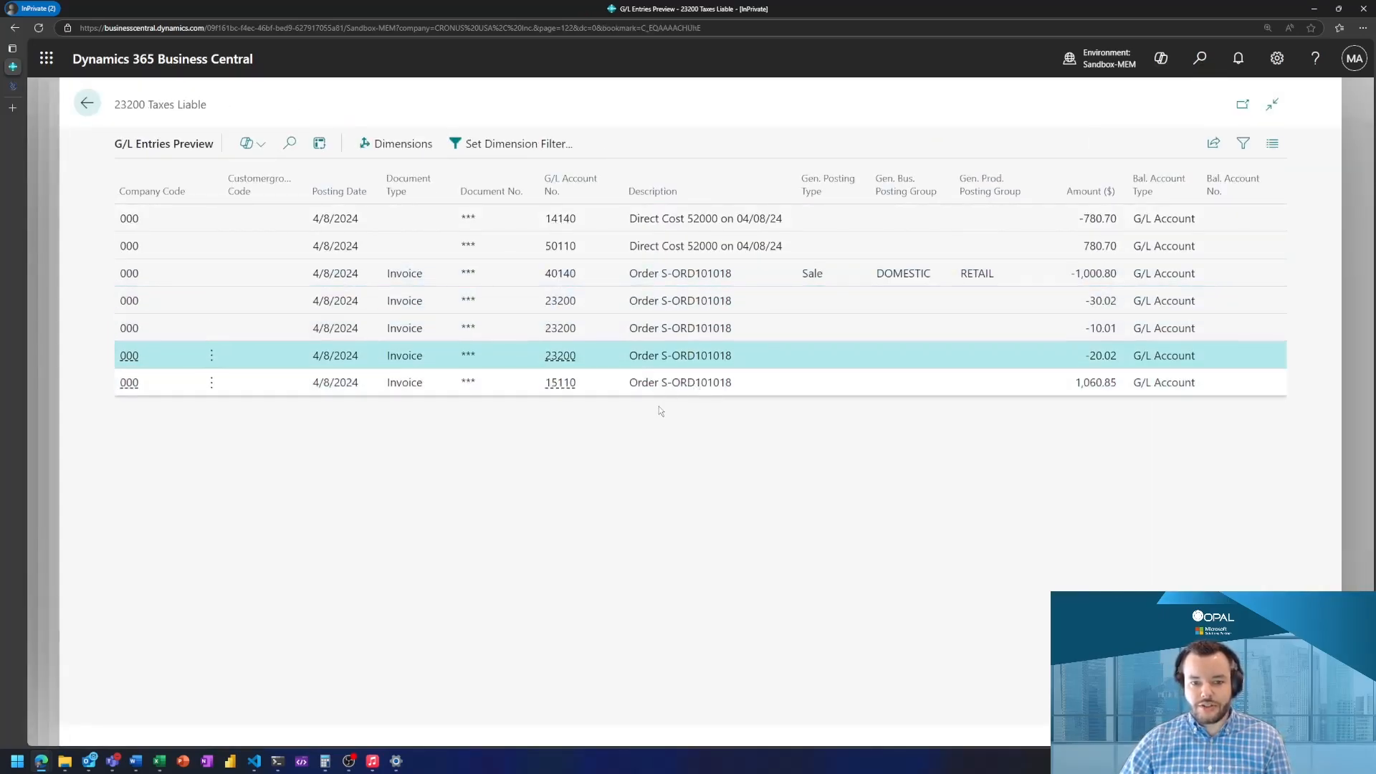
click(660, 390)
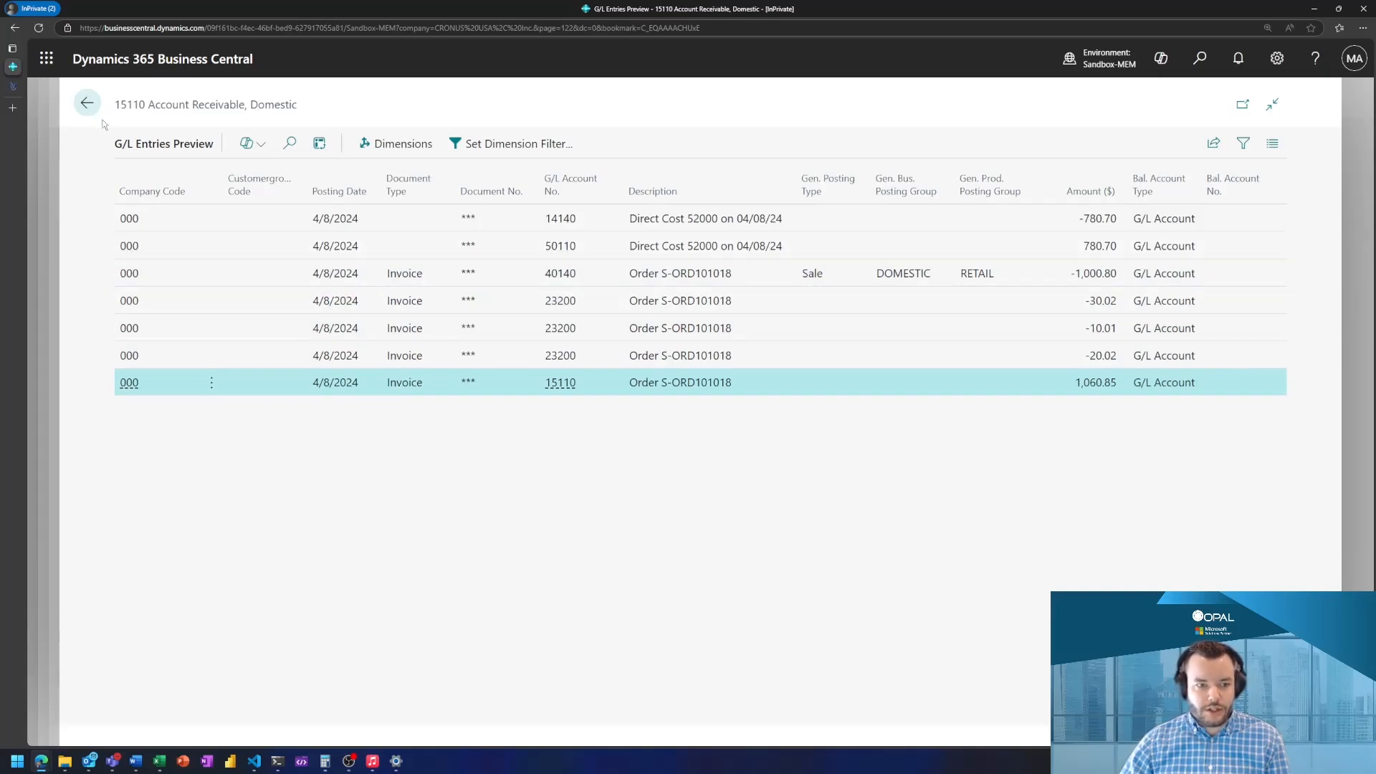
click(87, 103)
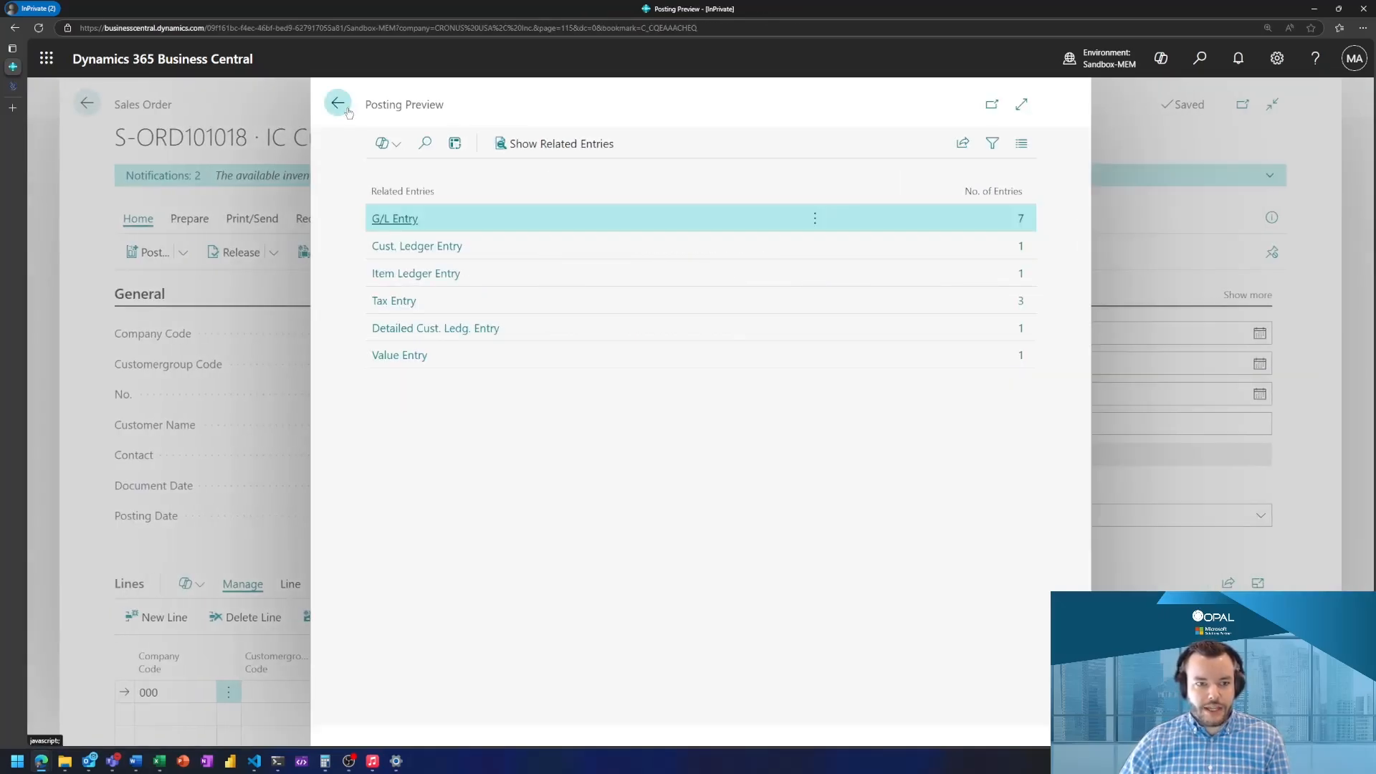
click(347, 111)
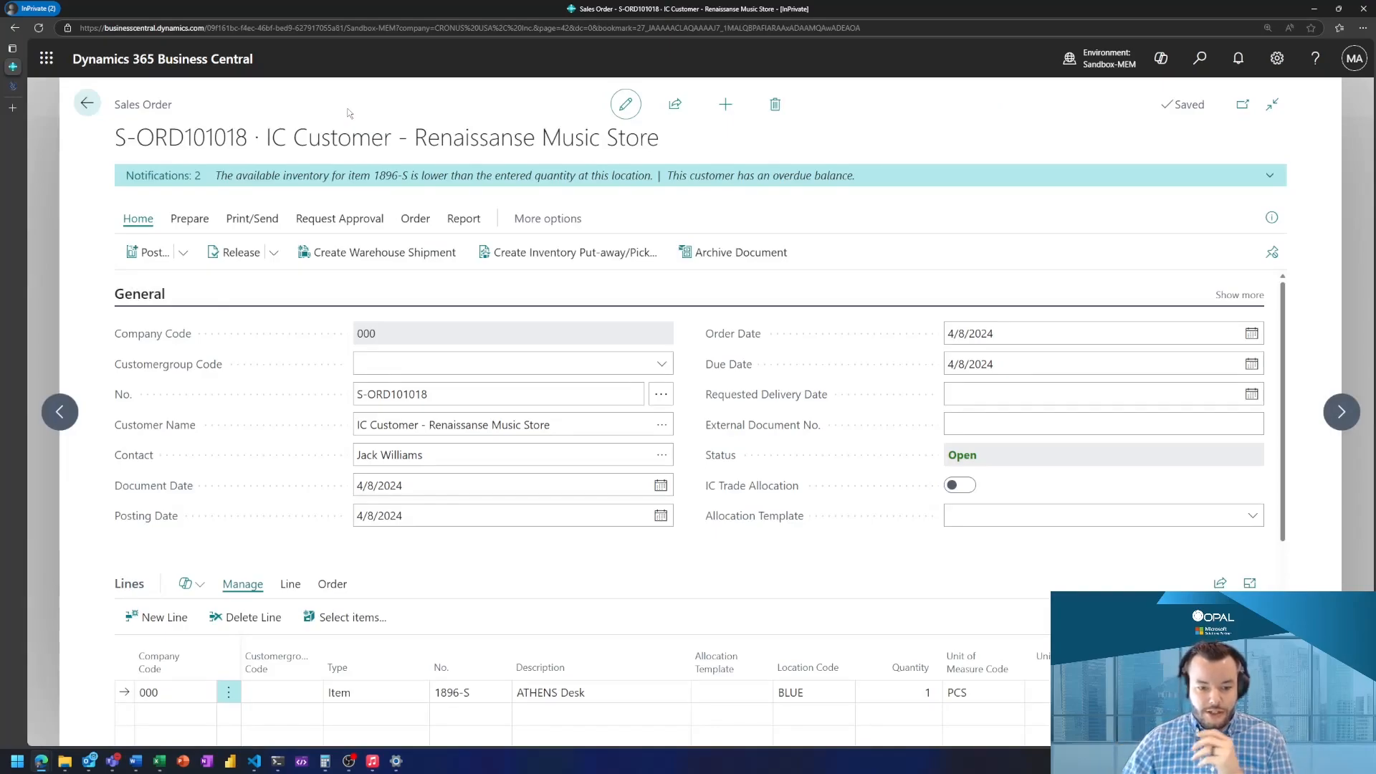
Step: Post the sales order and agree to create a purchase order using the customer's intercompany entity
click(156, 255)
key(Return)
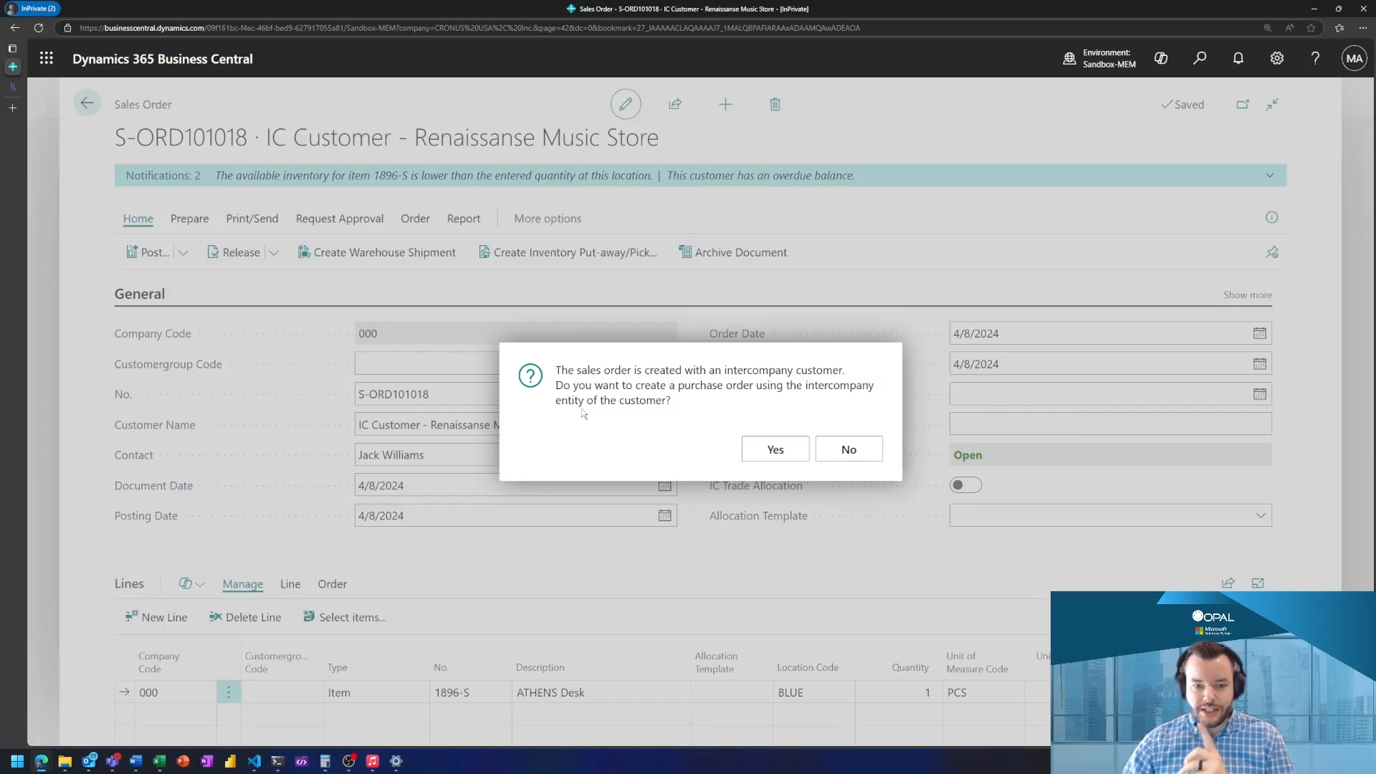
click(769, 450)
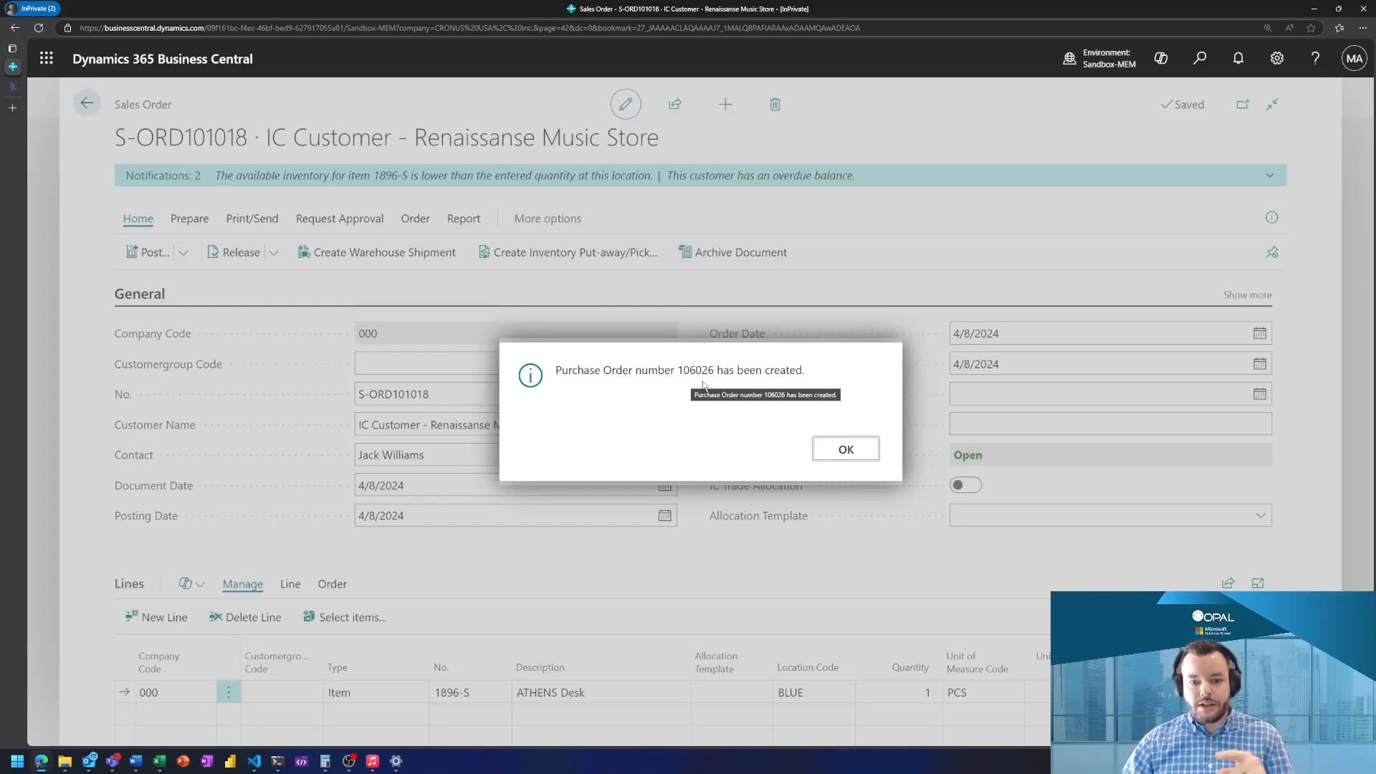
click(824, 452)
click(824, 453)
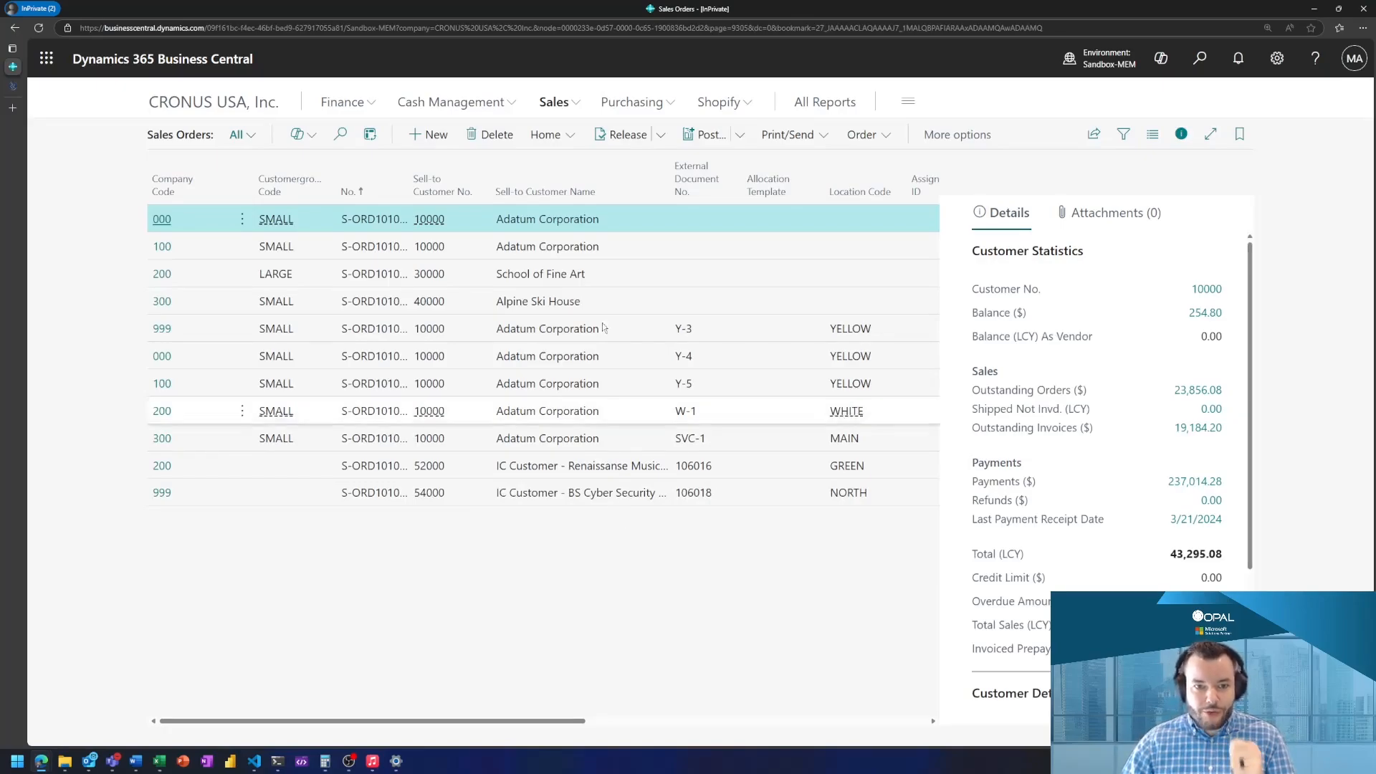
Step: Open the newly created company 100 purchase order for IC Vendor - Variant Electronics from the purchase orders list
click(642, 101)
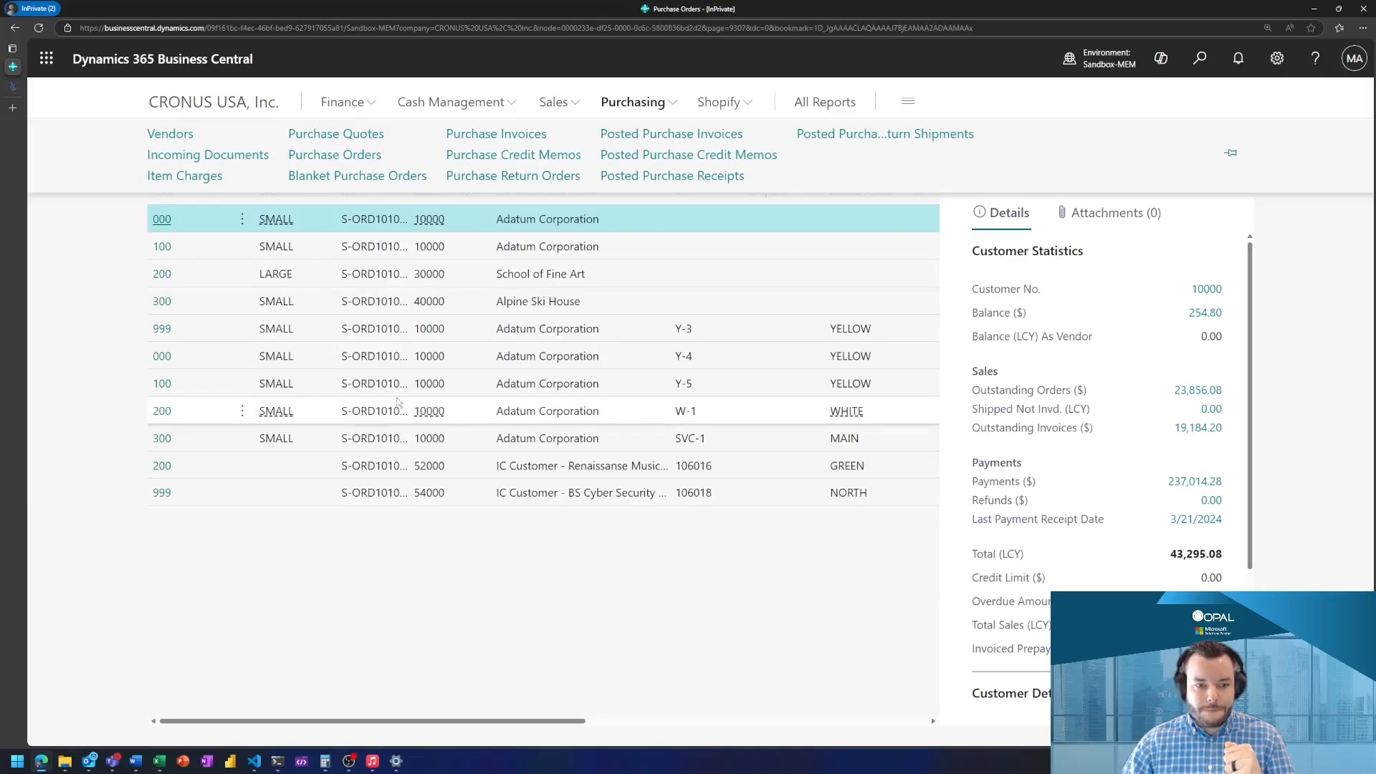
scroll(403, 440, down, 1)
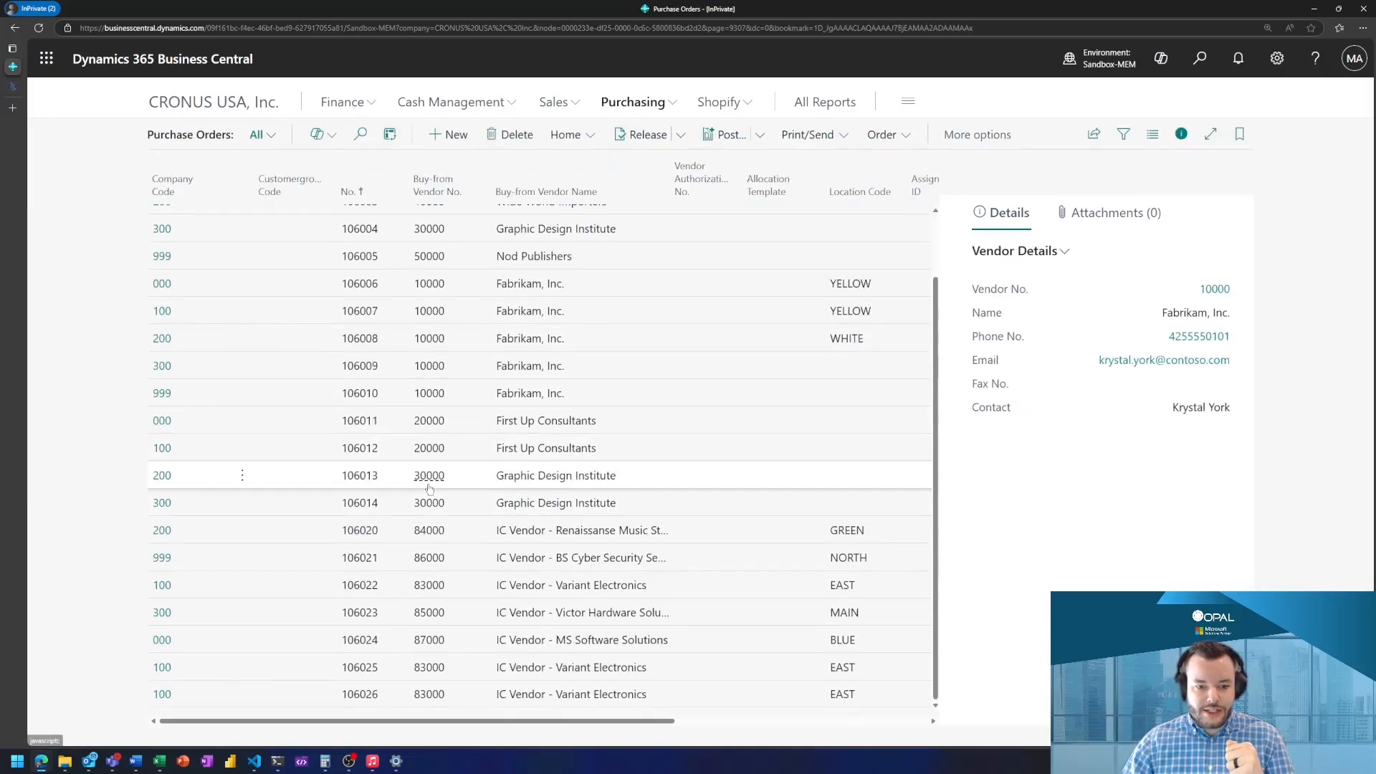
click(362, 695)
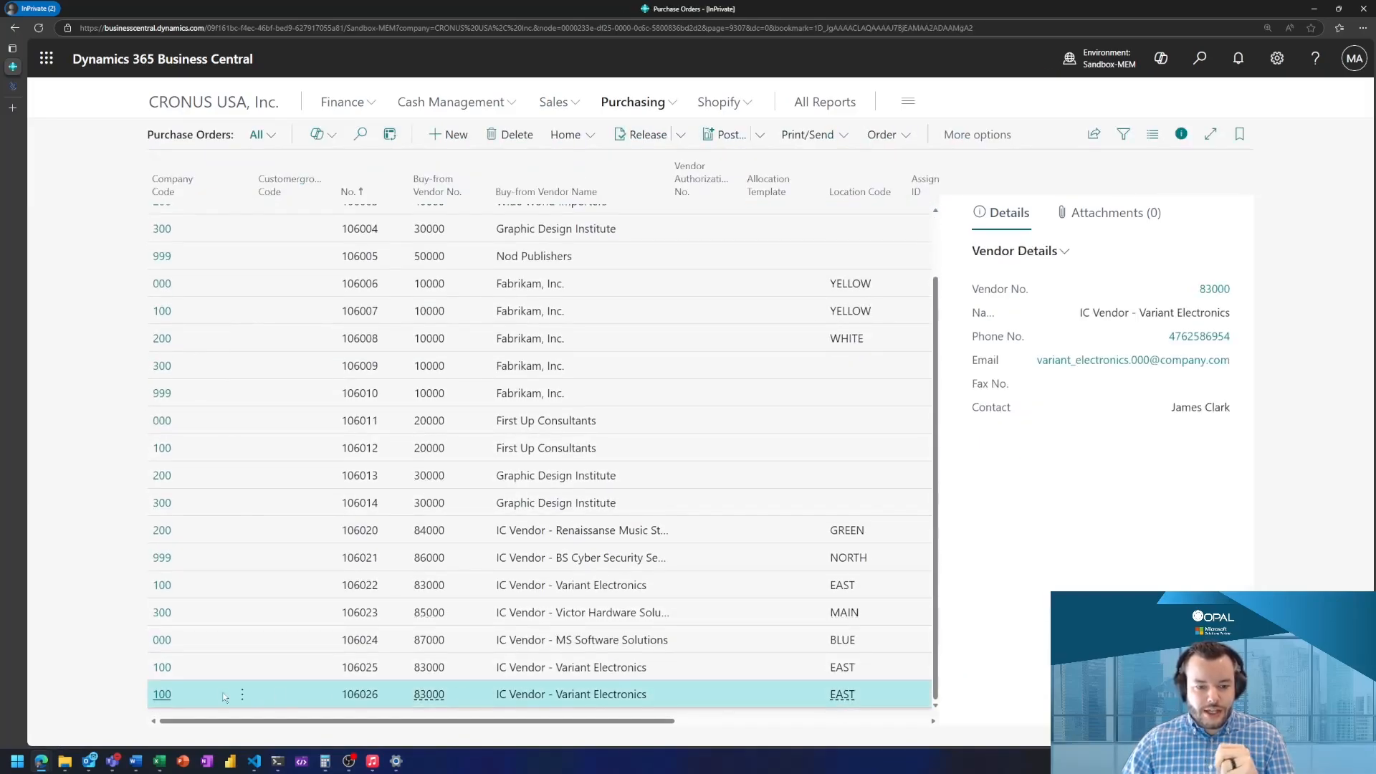
click(618, 699)
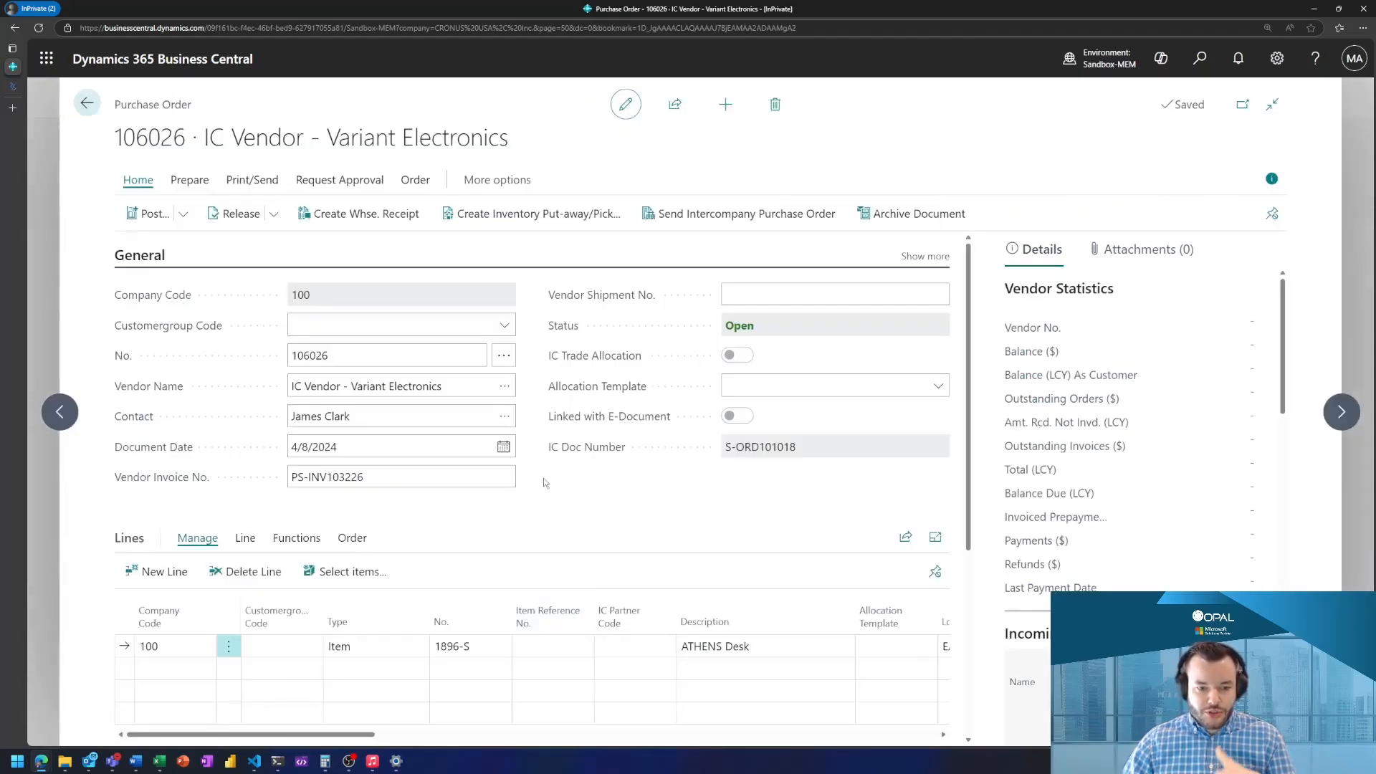
Step: Examine the purchase order's ATHENS Desk line and its IC Doc Number, and return to the purchase orders list
scroll(791, 638, right, 5)
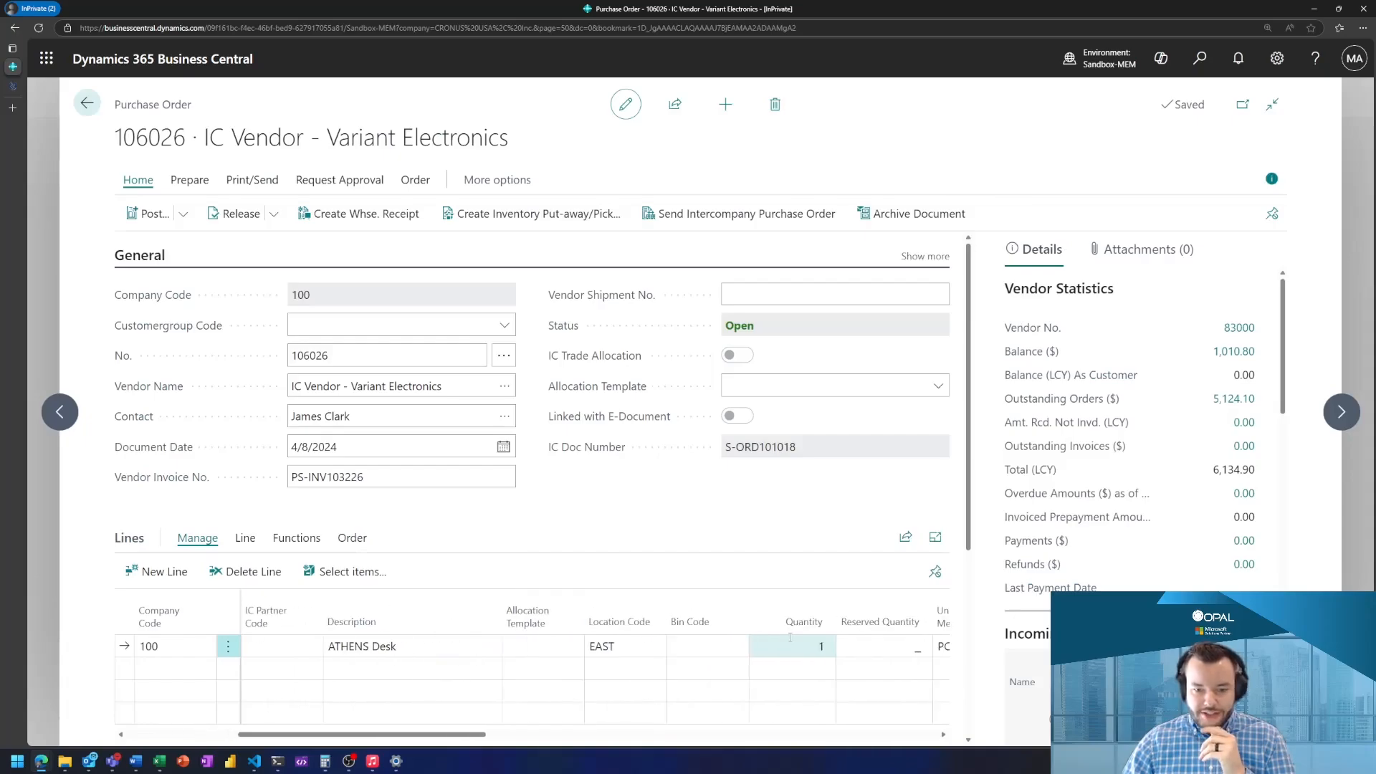
scroll(790, 637, right, 4)
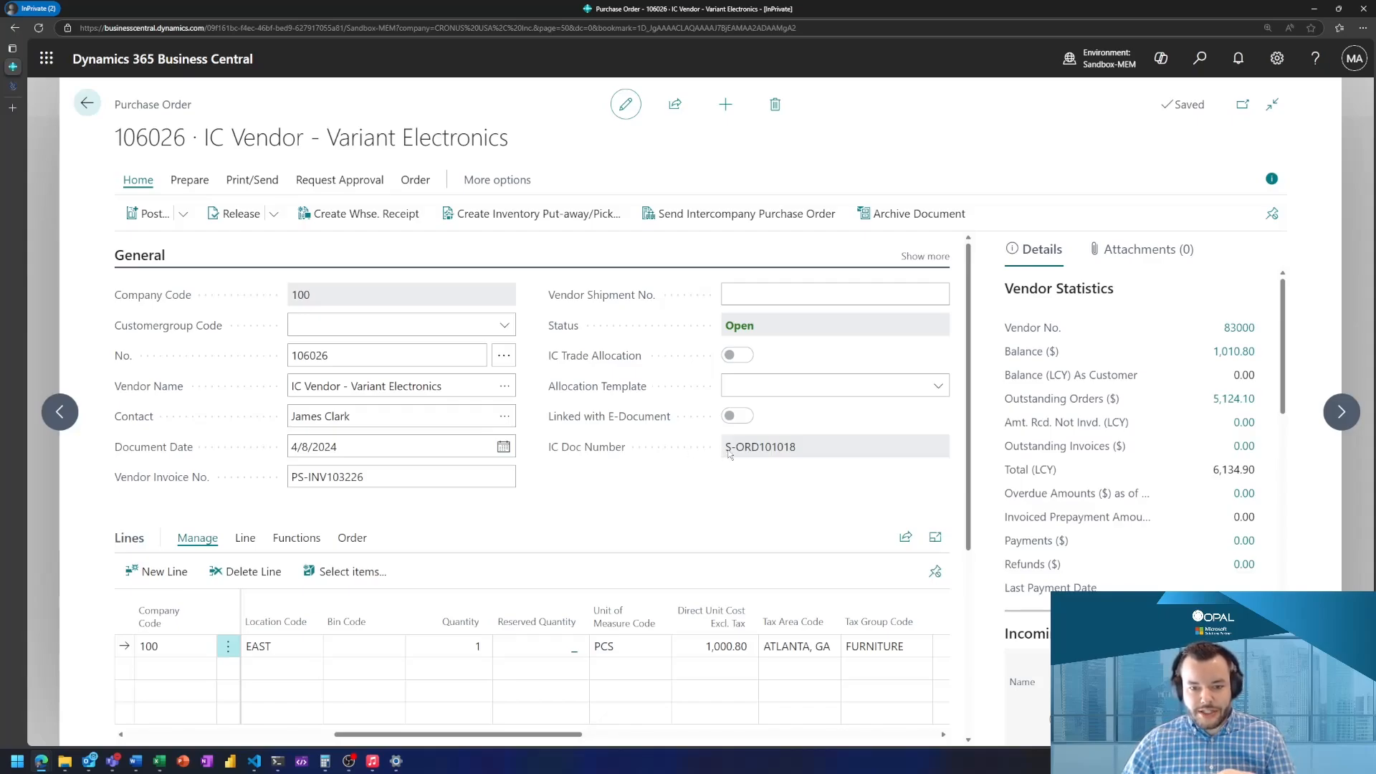
drag(726, 447, 796, 447)
click(776, 516)
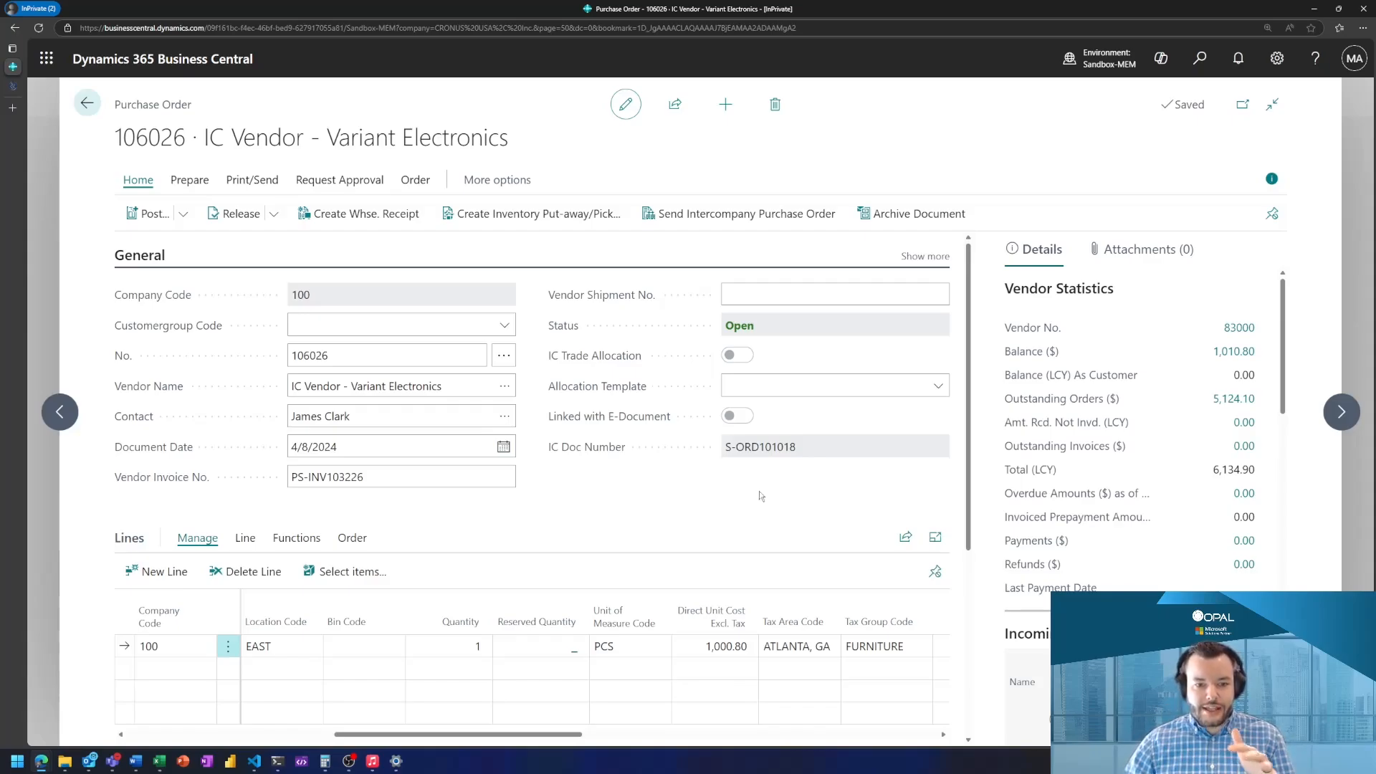
click(86, 103)
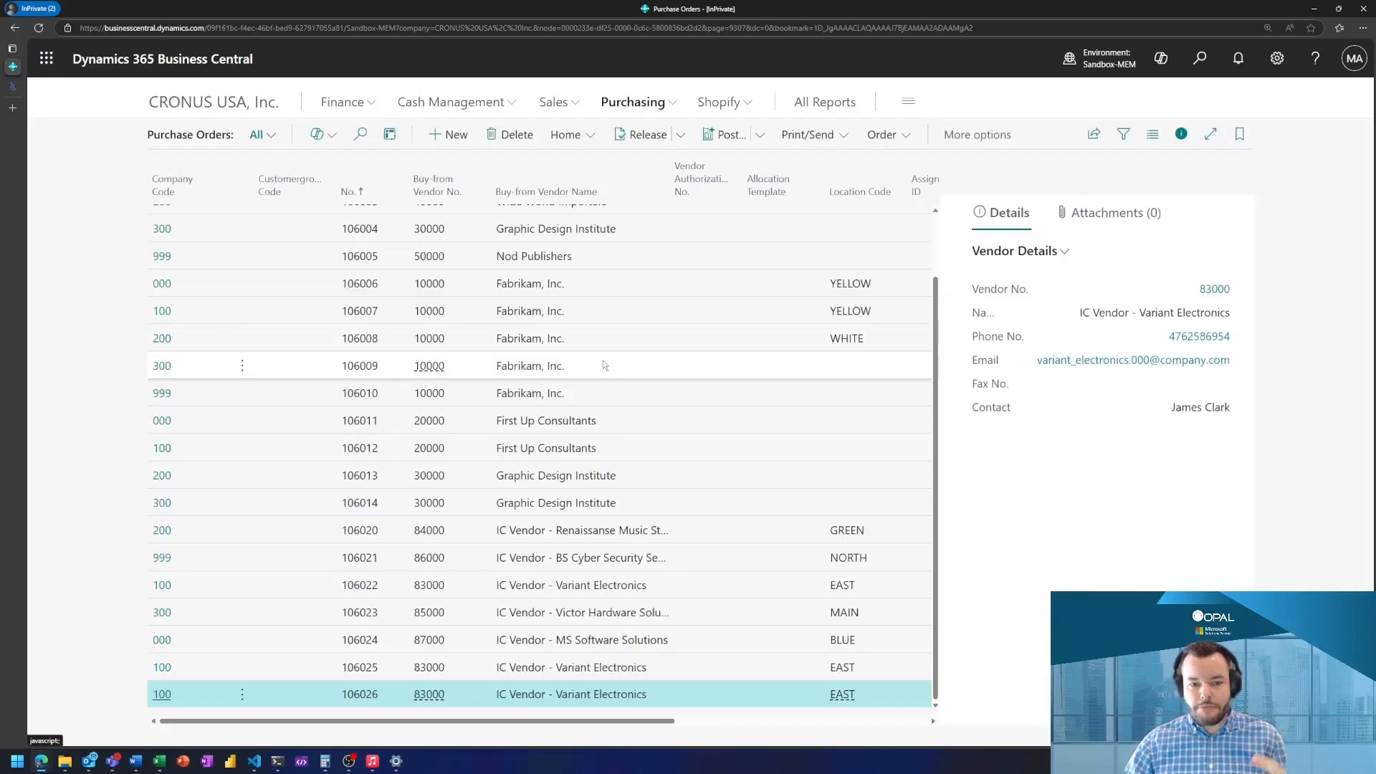
Step: Return to the CRONUS USA home page, search for the general ledger entries, and open the General Ledger Entries list
click(222, 110)
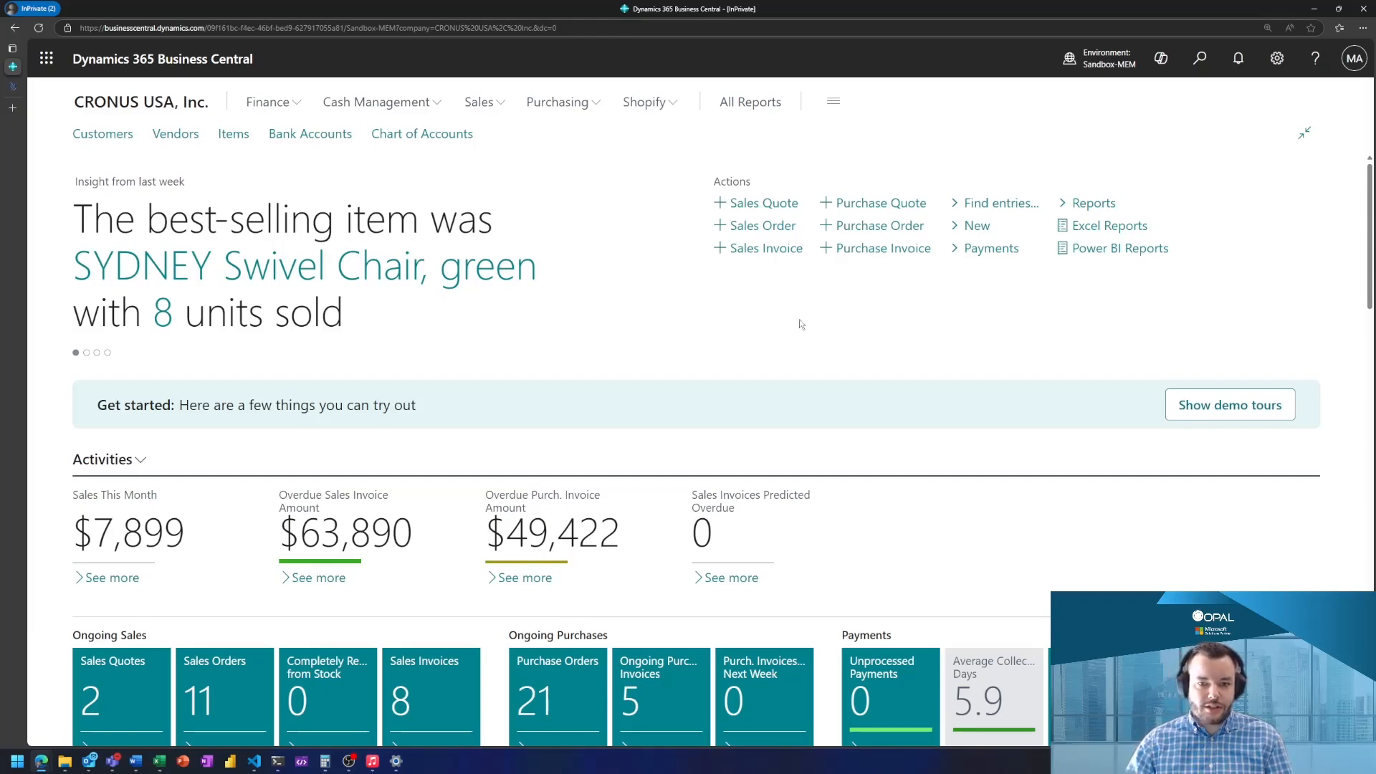
click(1197, 62)
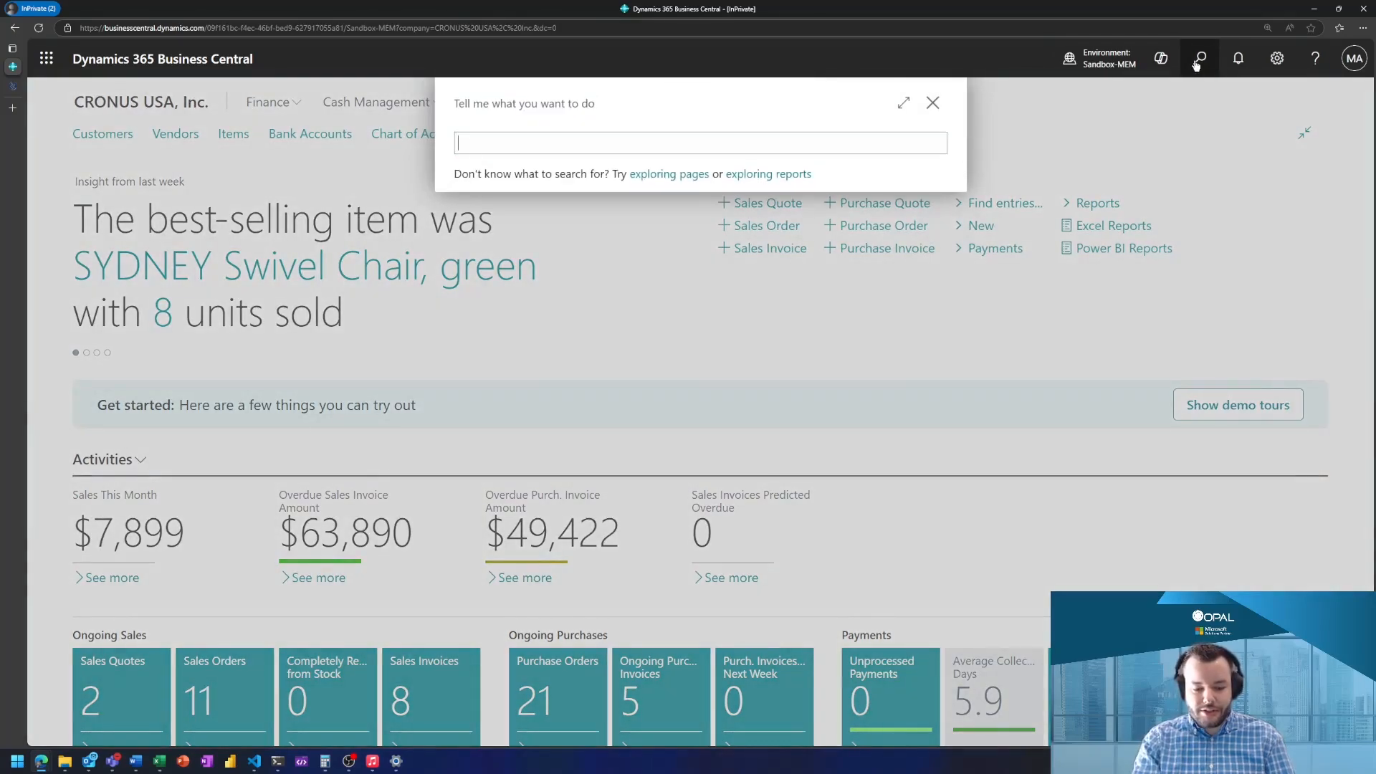
text(gen ledger)
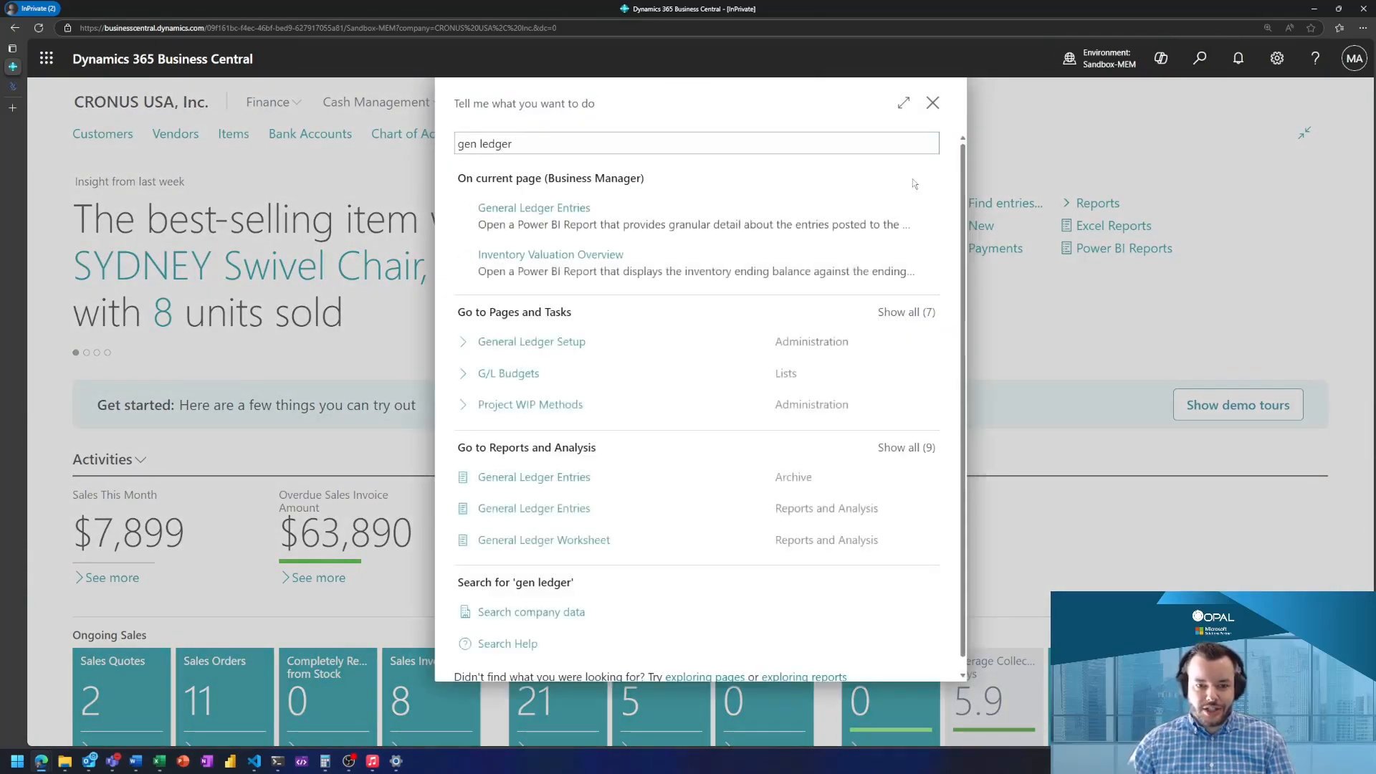
click(681, 489)
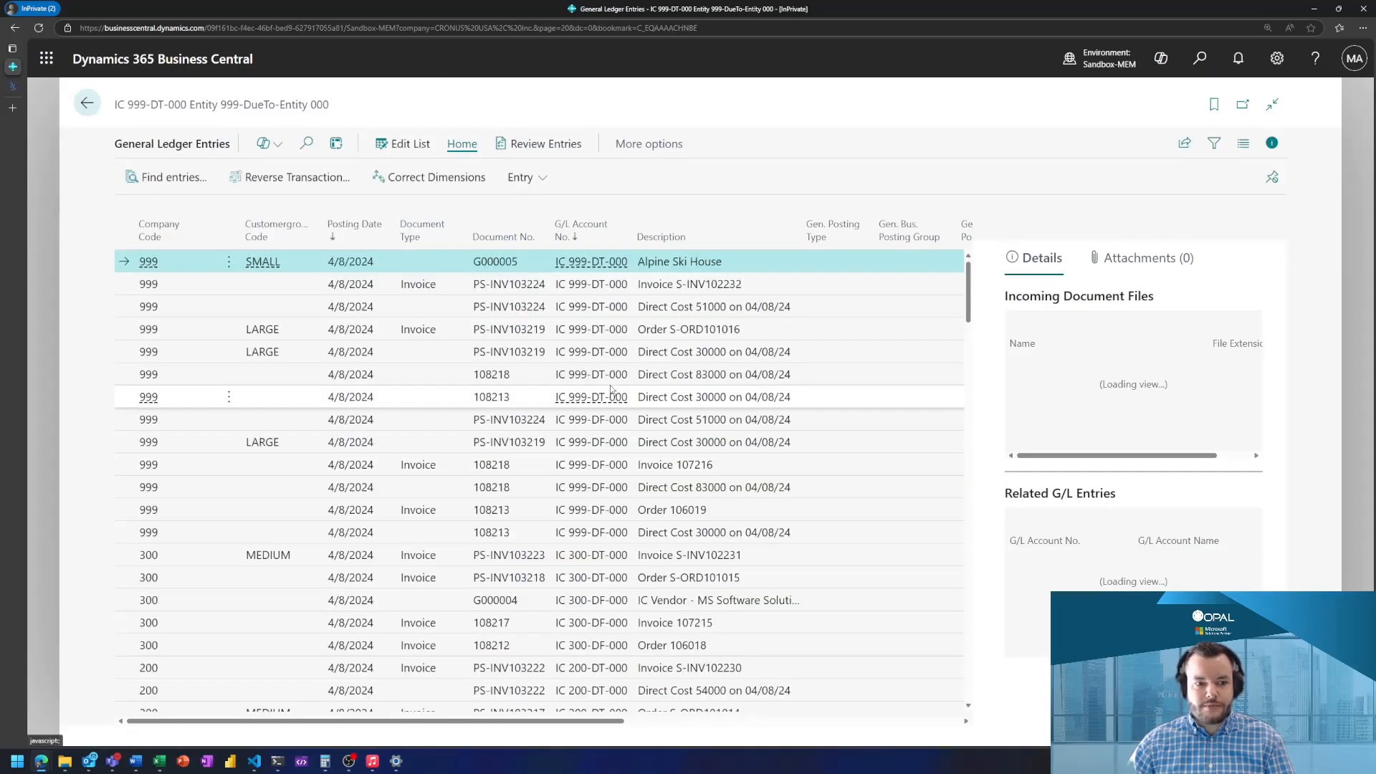
Step: Sort the general ledger entries by Entry No. in descending order and hide the details pane beside the list
scroll(500, 289, right, 2)
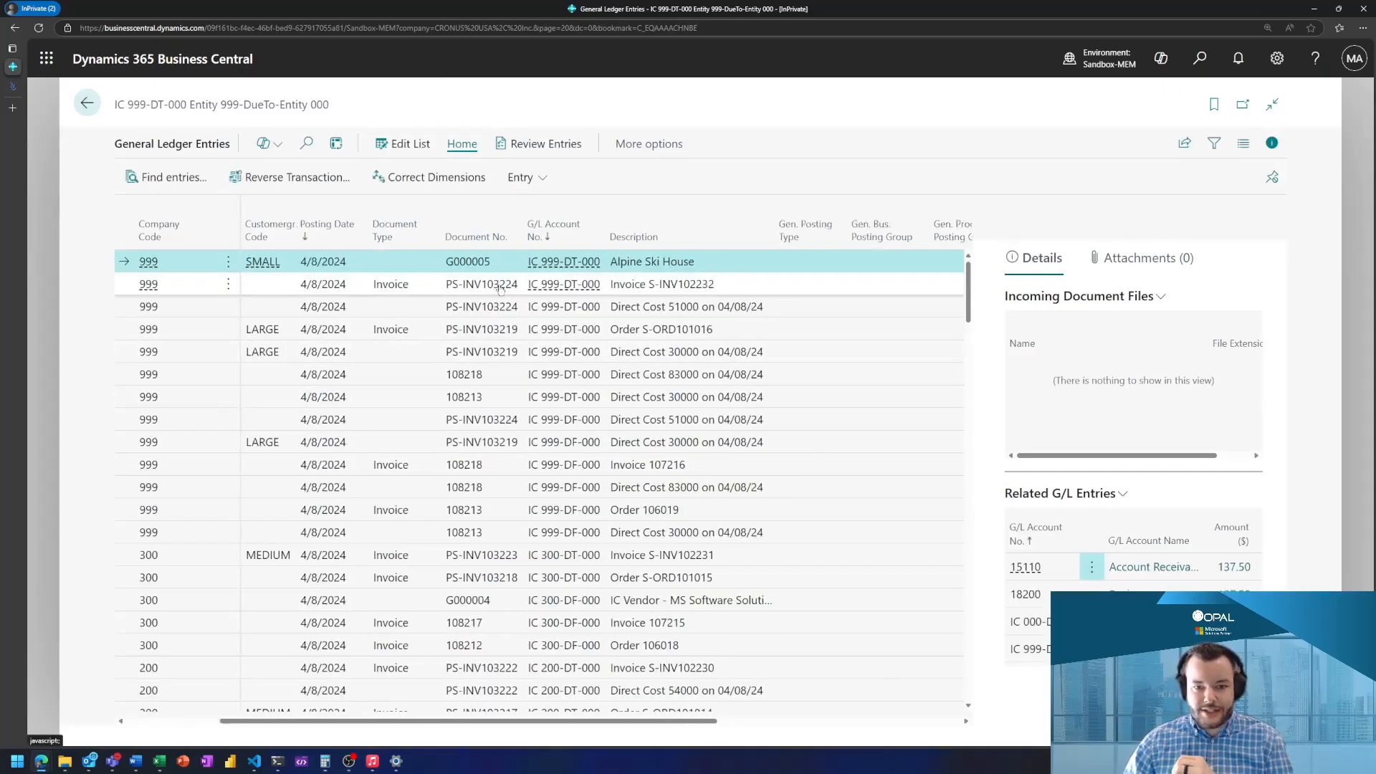
scroll(500, 289, right, 5)
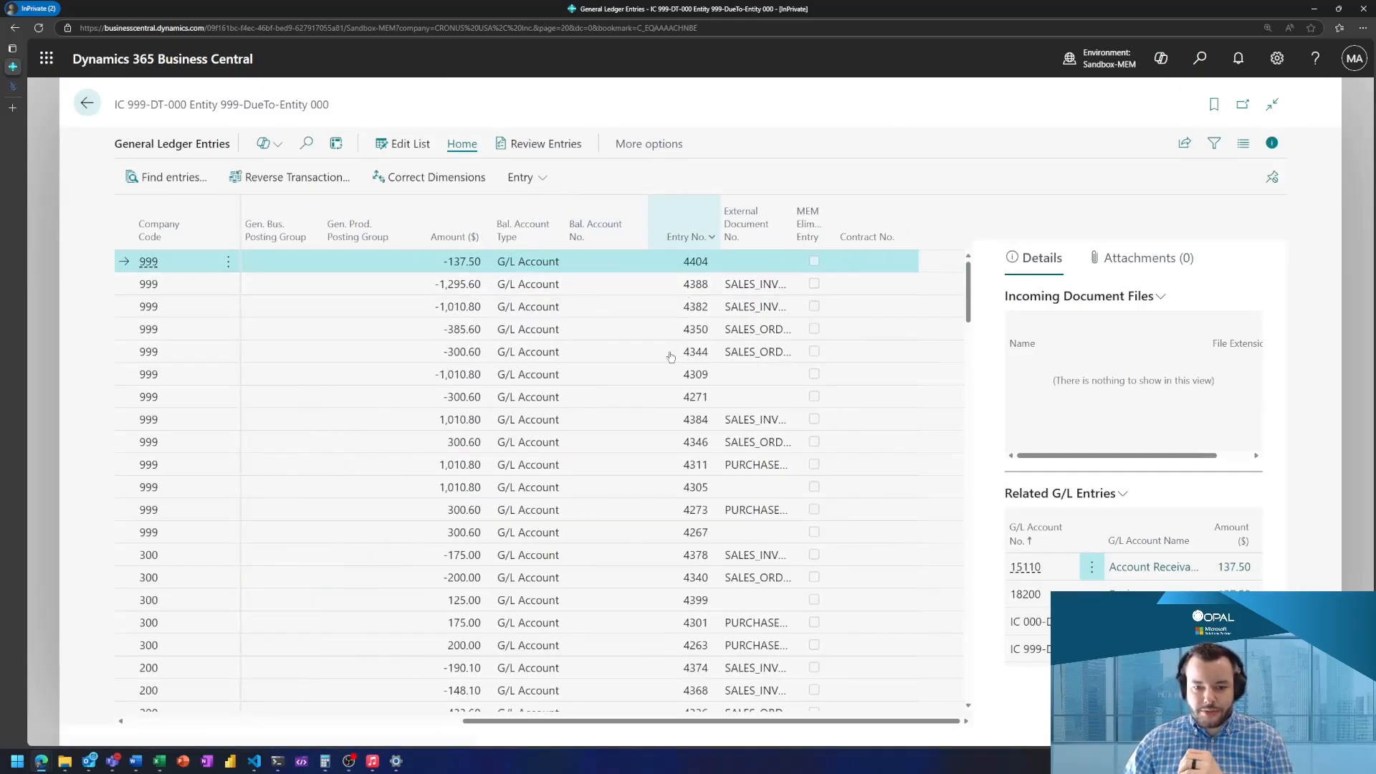
click(688, 237)
click(670, 298)
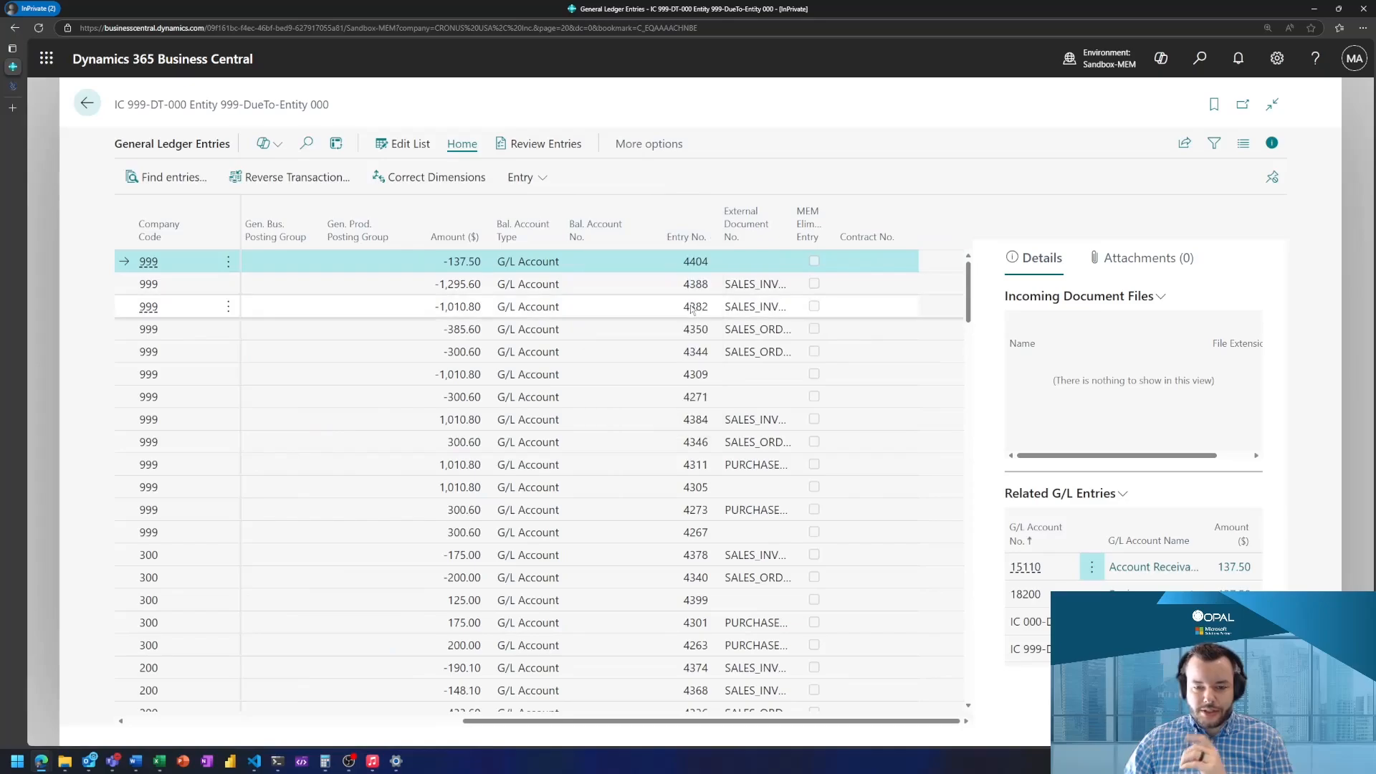
scroll(701, 314, left, 6)
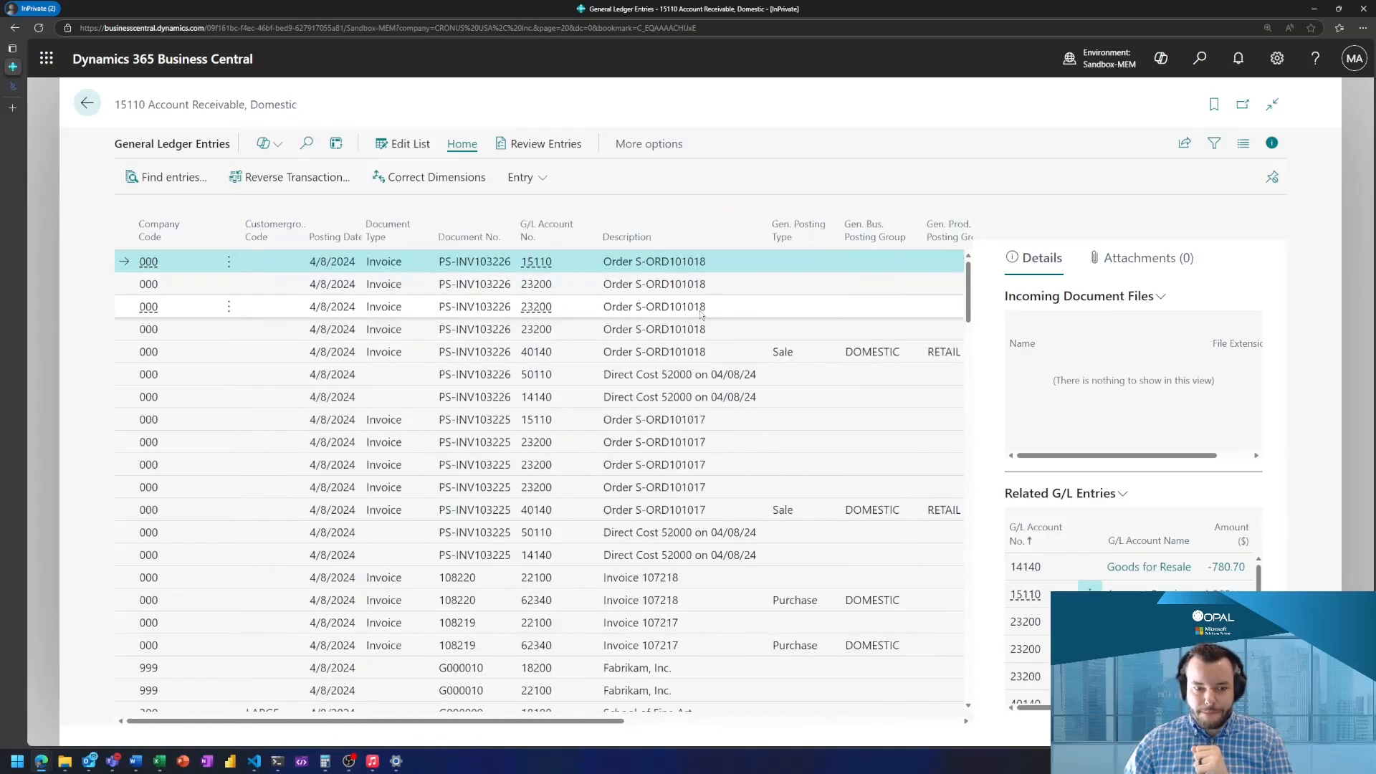
click(1270, 142)
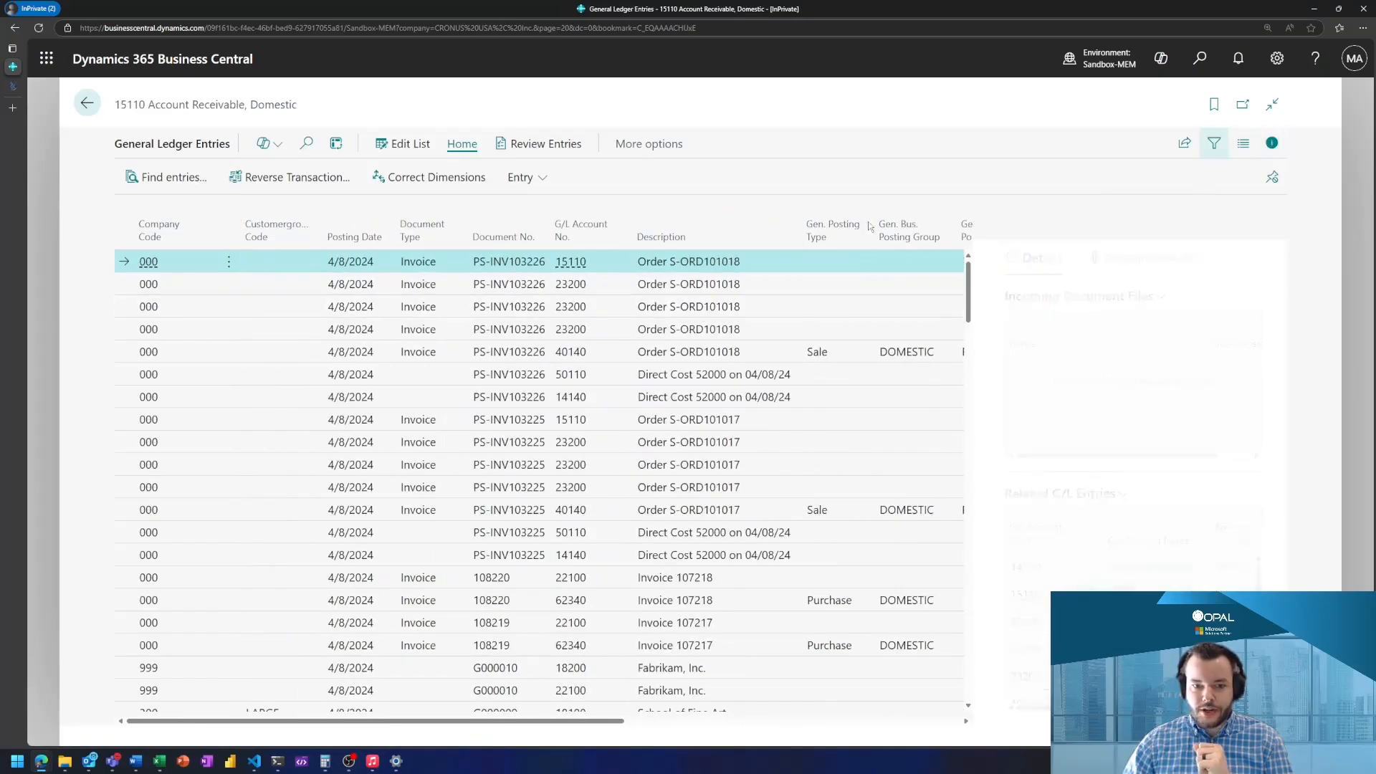
Step: Examine the company codes, G/L accounts and amounts of the latest order, invoice and intercompany journal entries across the entities
click(744, 331)
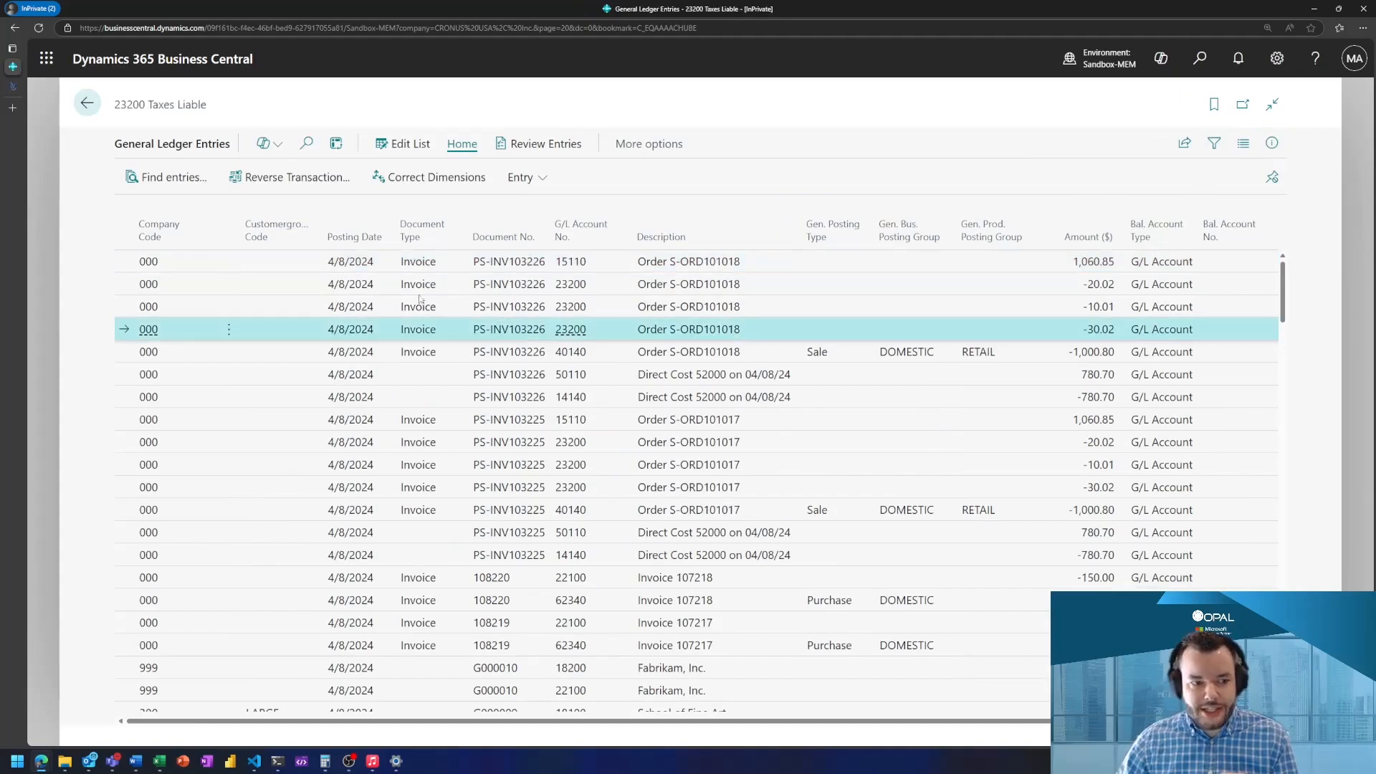
click(187, 293)
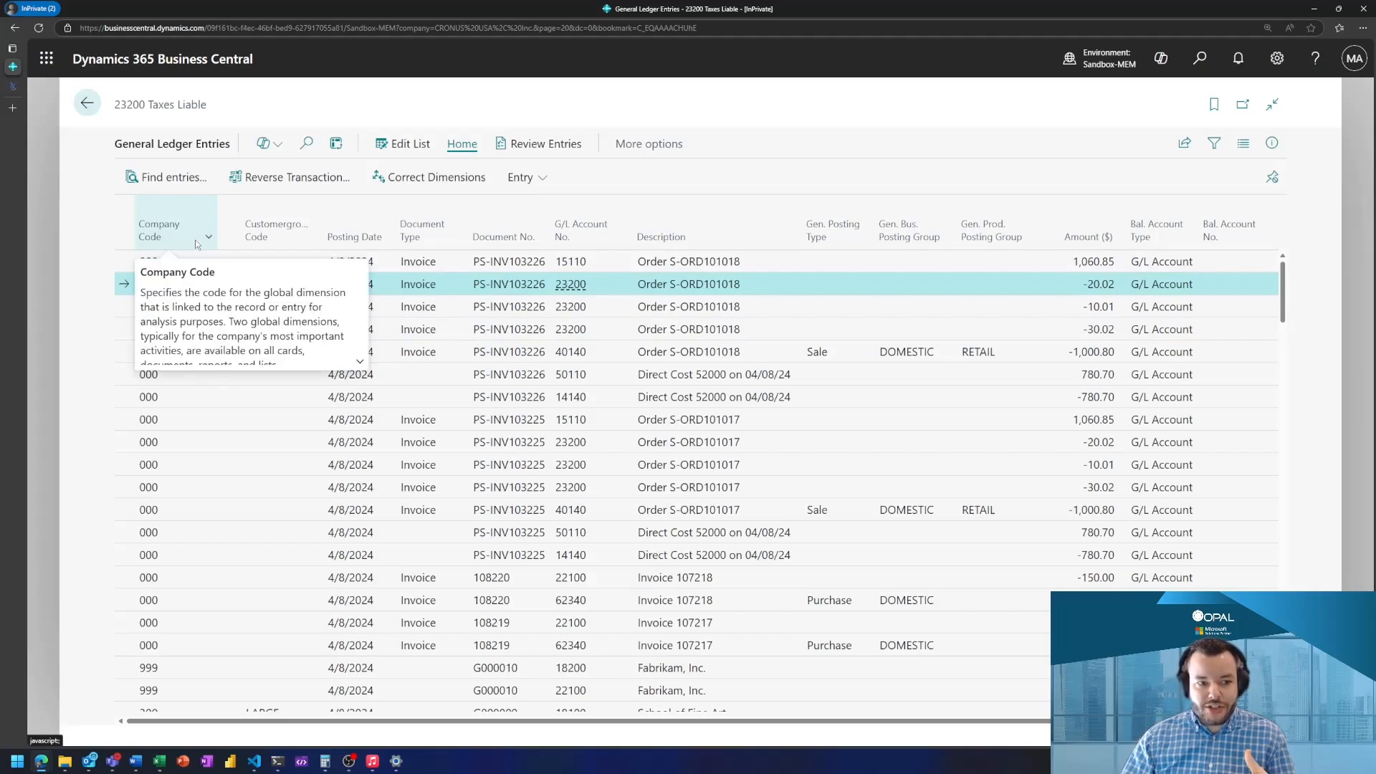
click(694, 348)
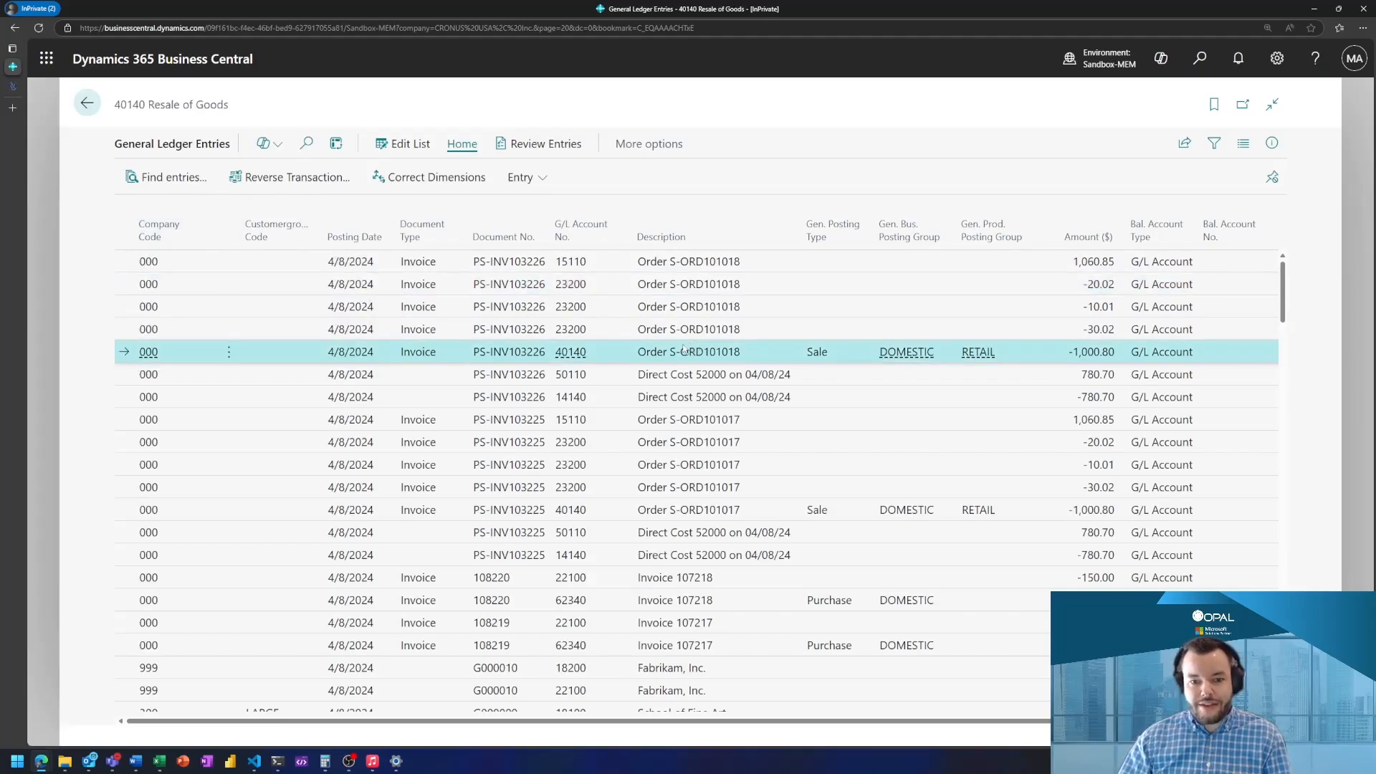
scroll(689, 358, down, 3)
scroll(686, 385, down, 4)
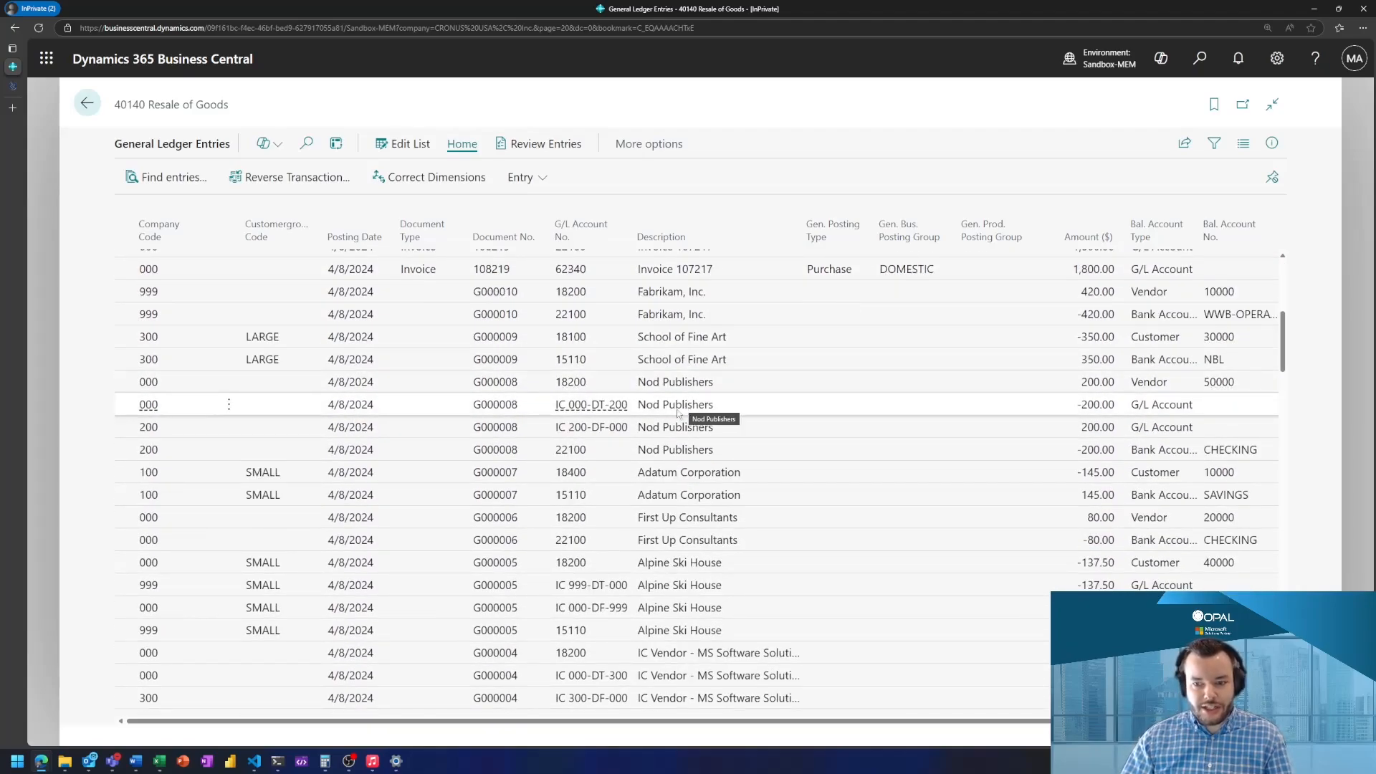
scroll(681, 410, down, 2)
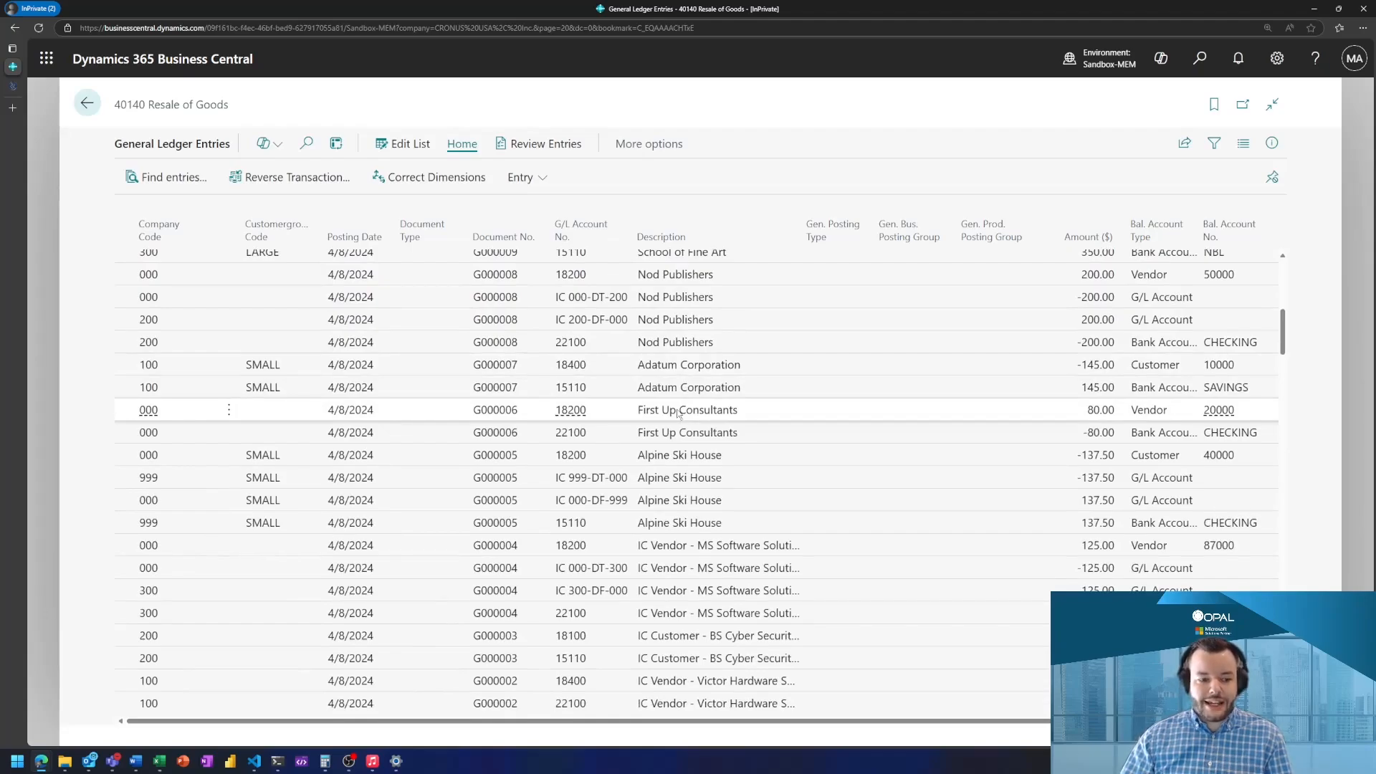
scroll(679, 413, up, 7)
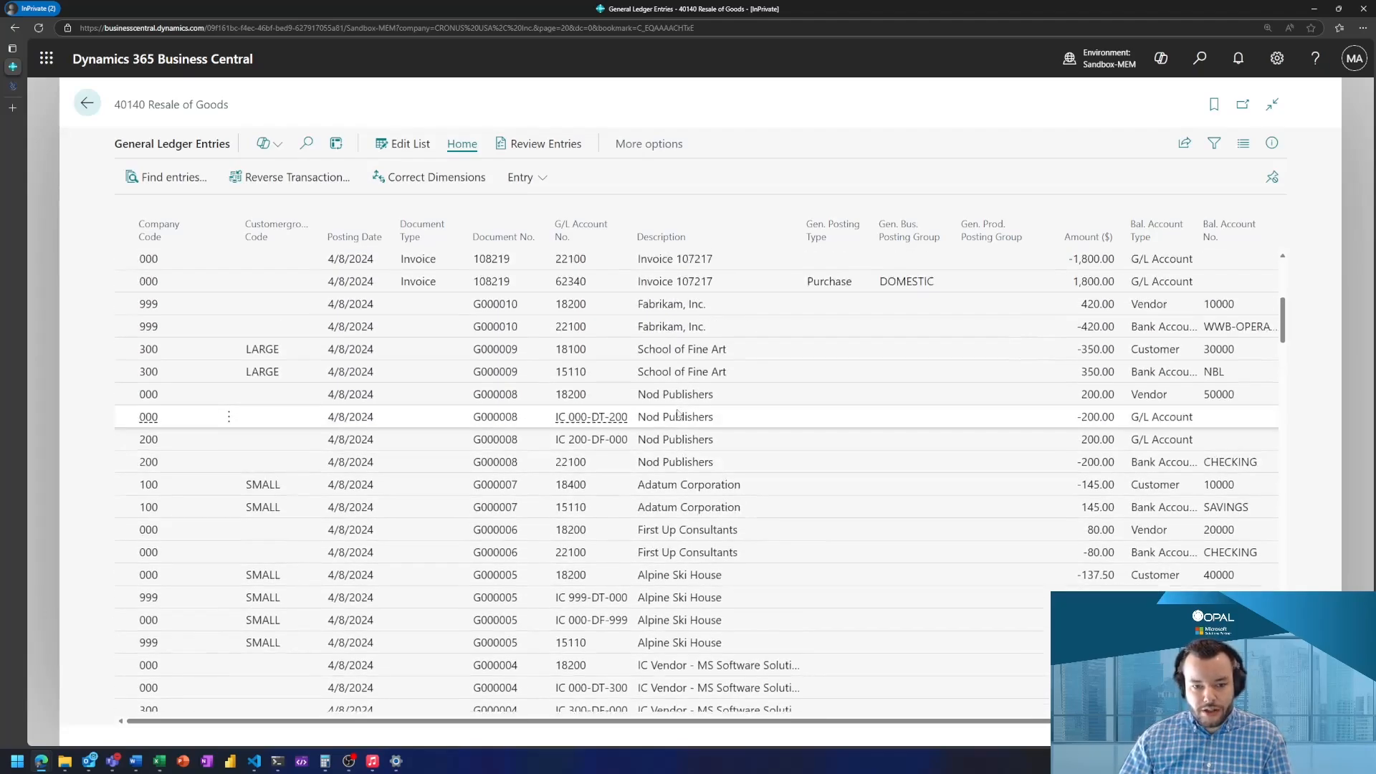
scroll(678, 413, up, 2)
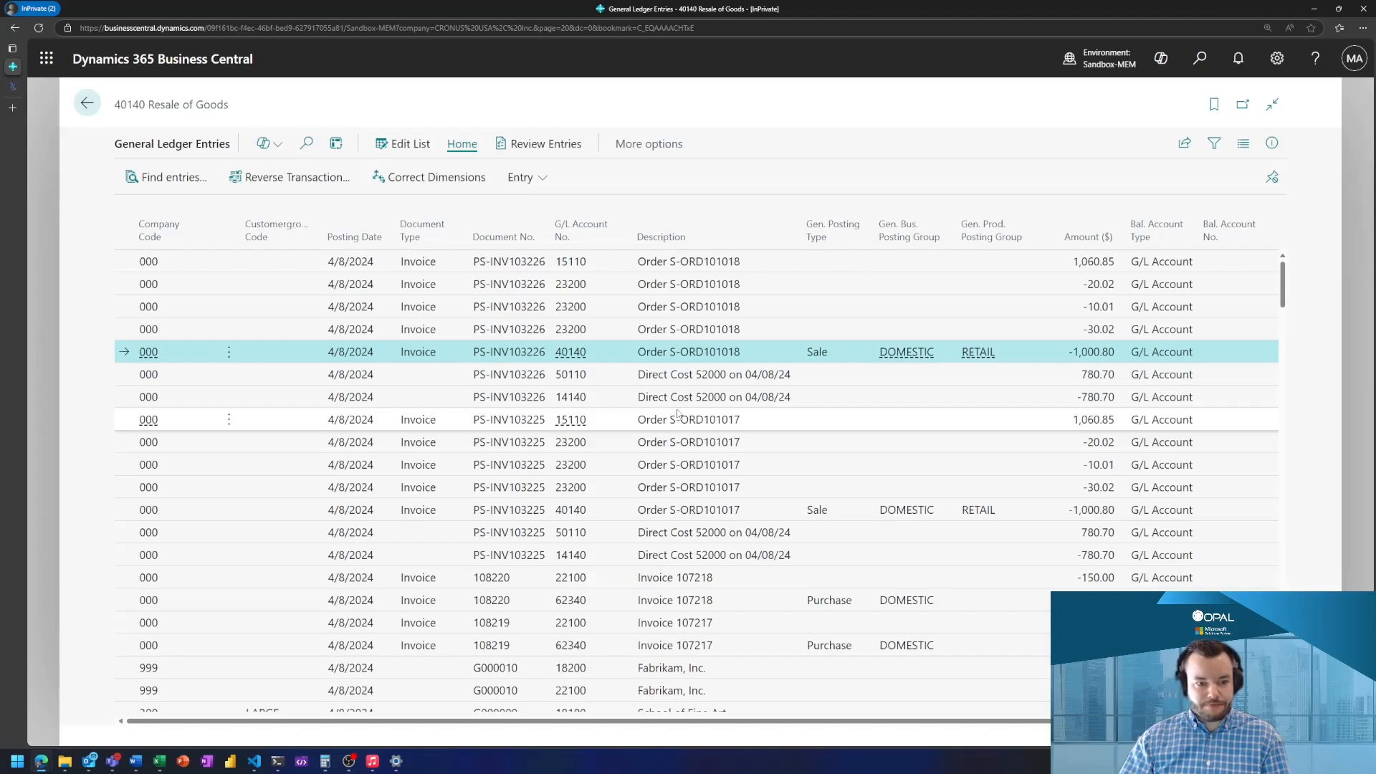
click(692, 312)
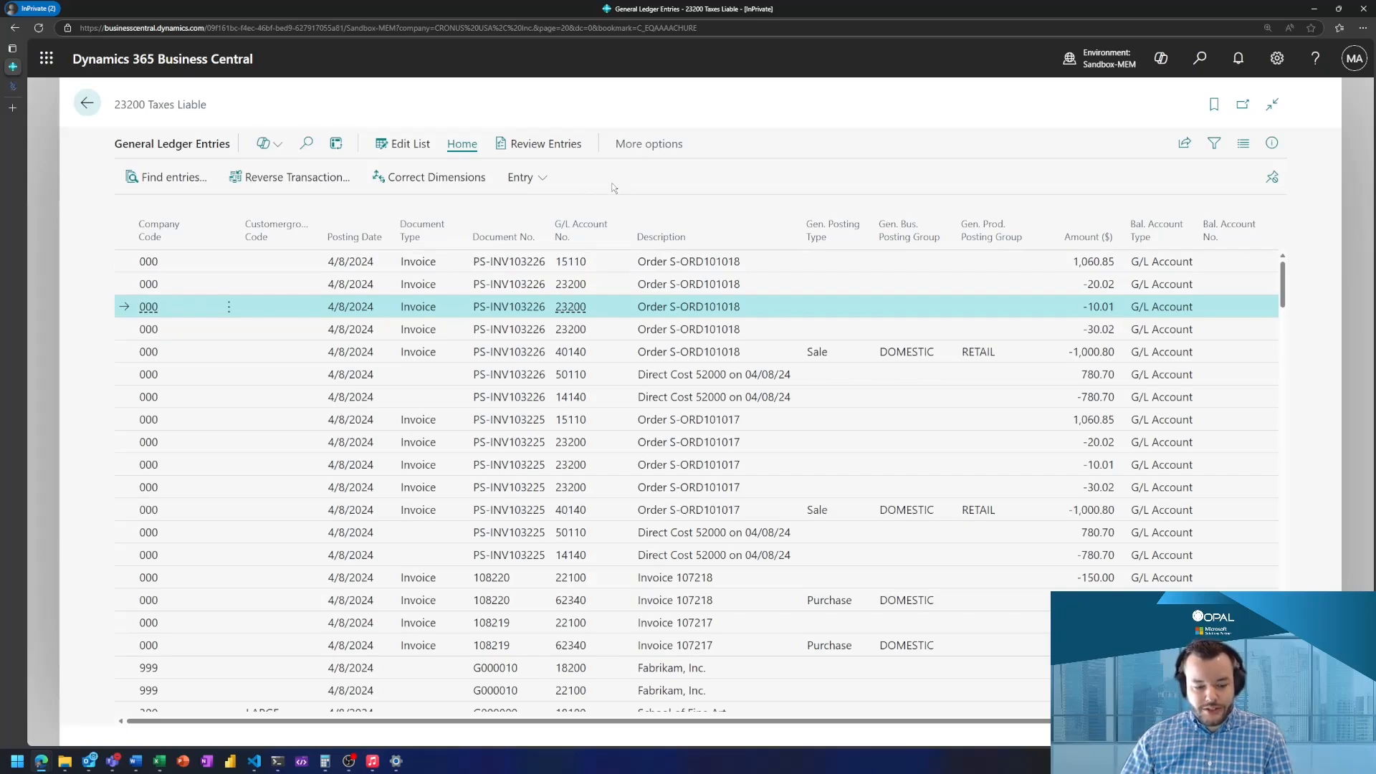
Step: Search for the chart of accounts, open the list, and hide its details pane
key(alt+q)
text(ch)
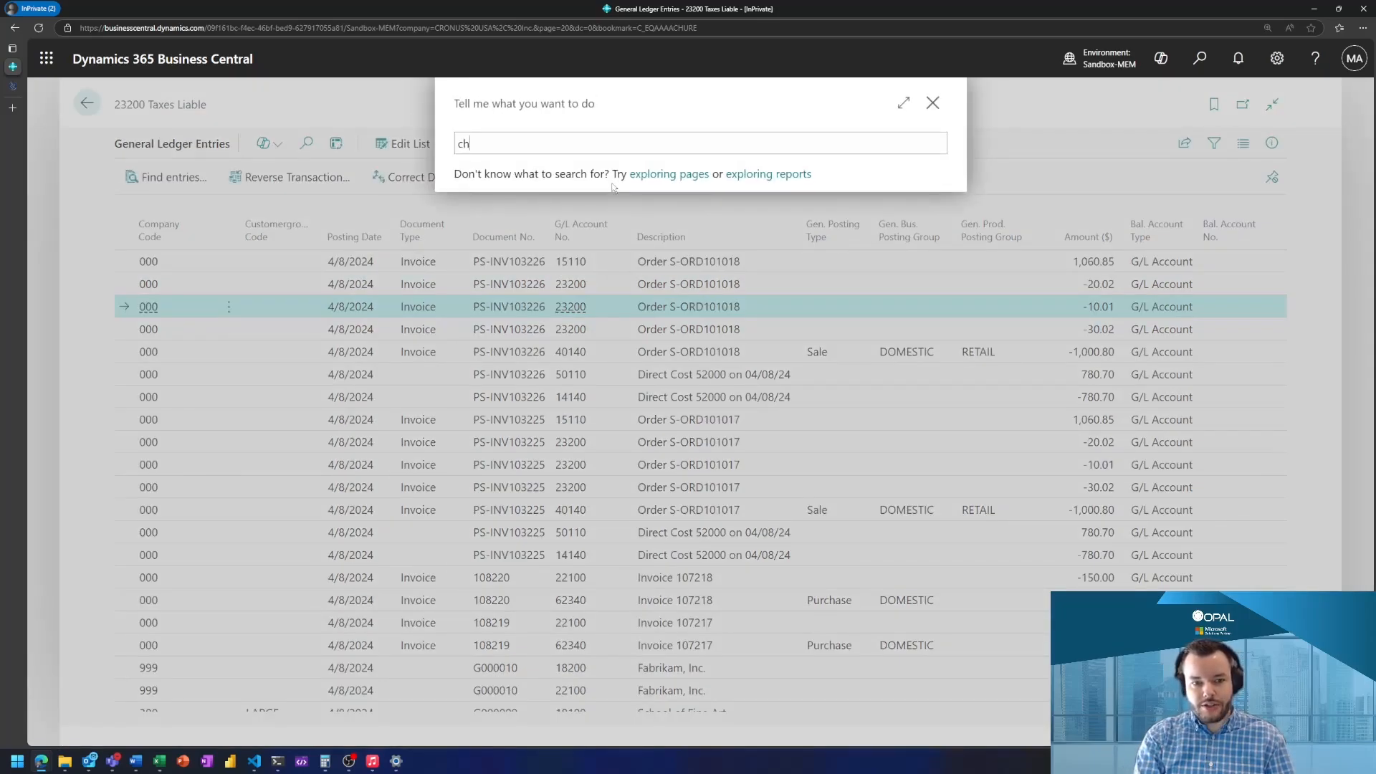
text(art of accounts)
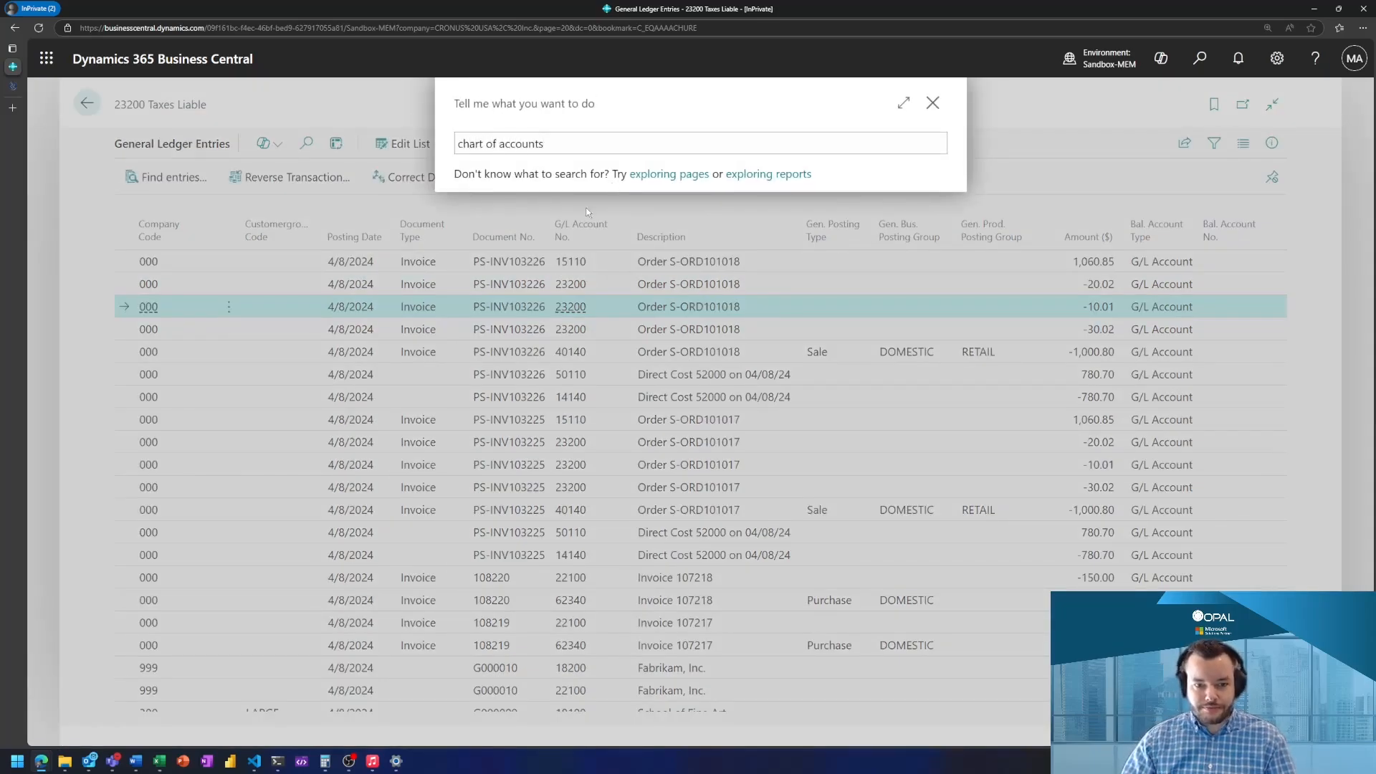
click(549, 209)
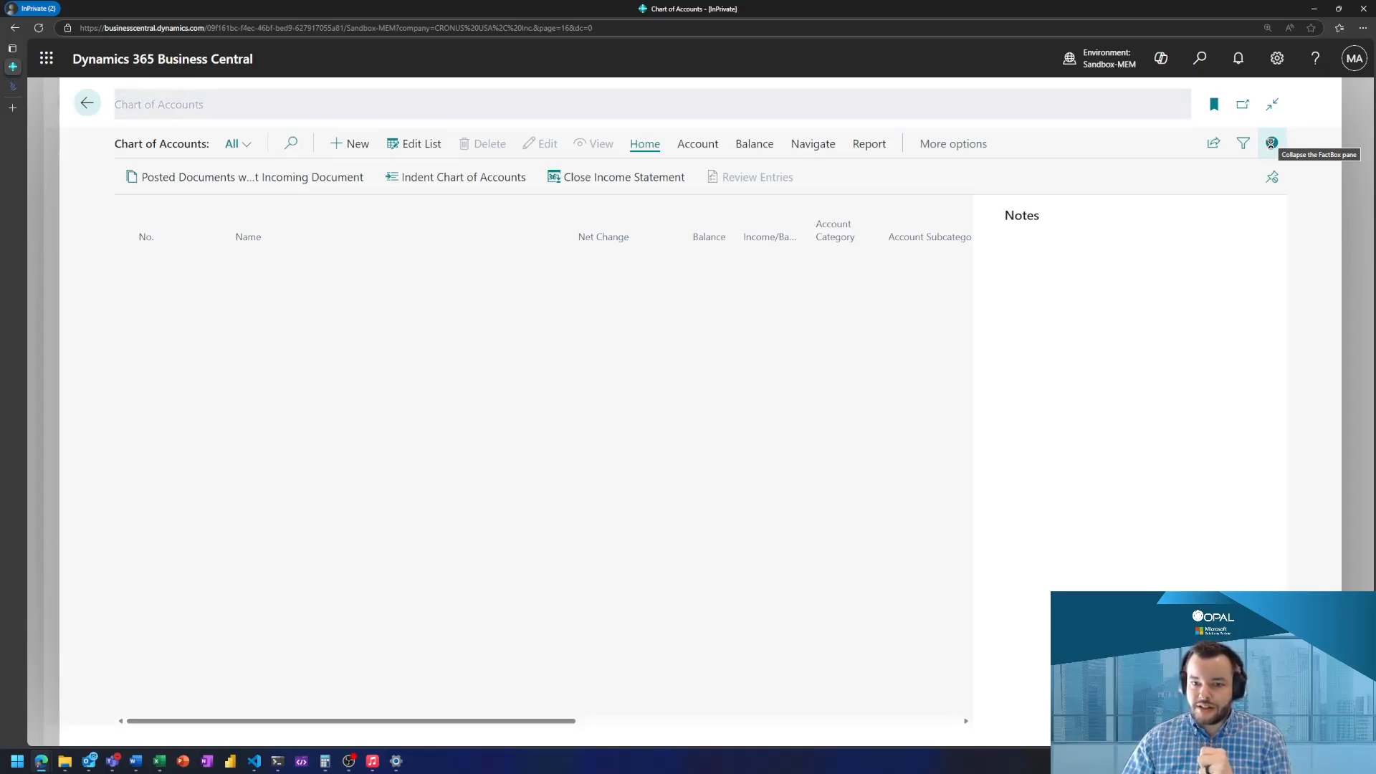
click(1271, 143)
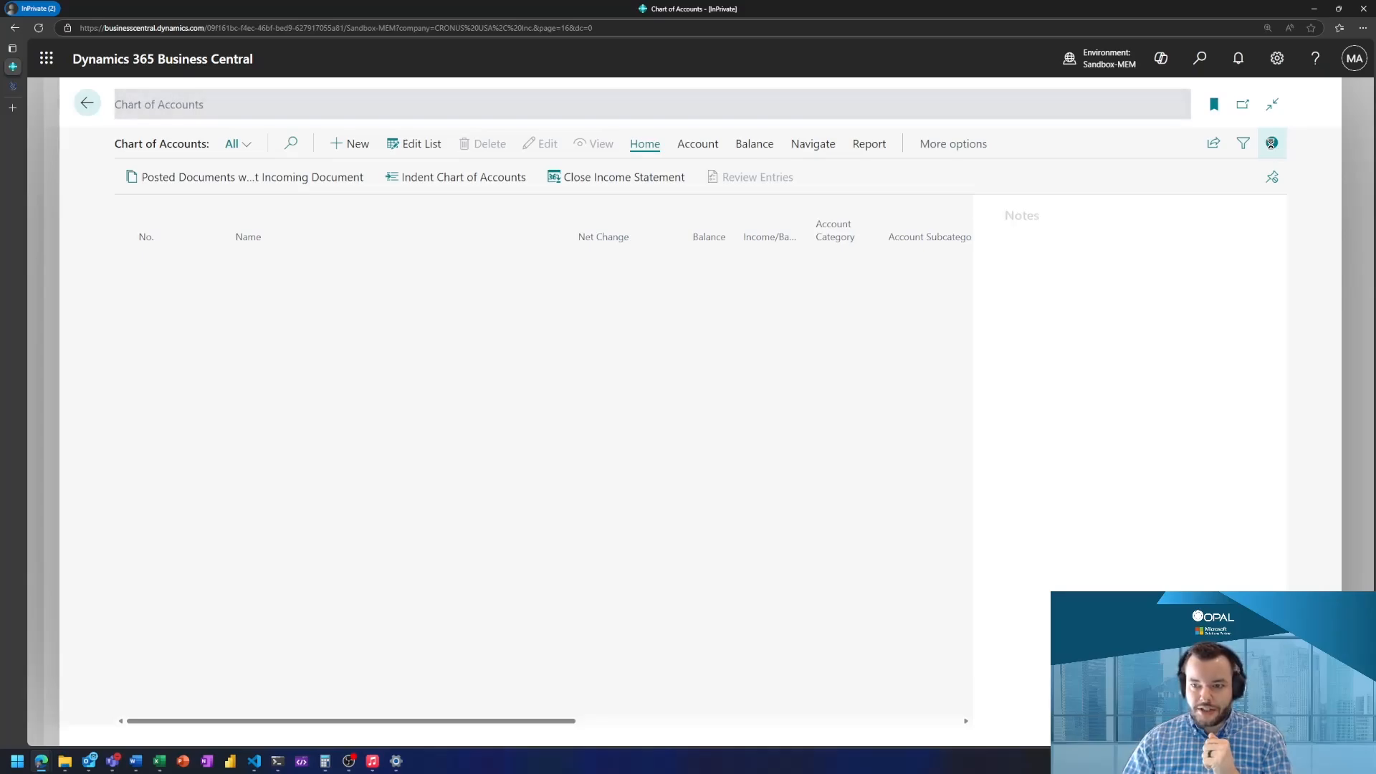
Step: Open the Trial Balance, Spread G. Dim. report's request page from the chart of accounts
click(945, 145)
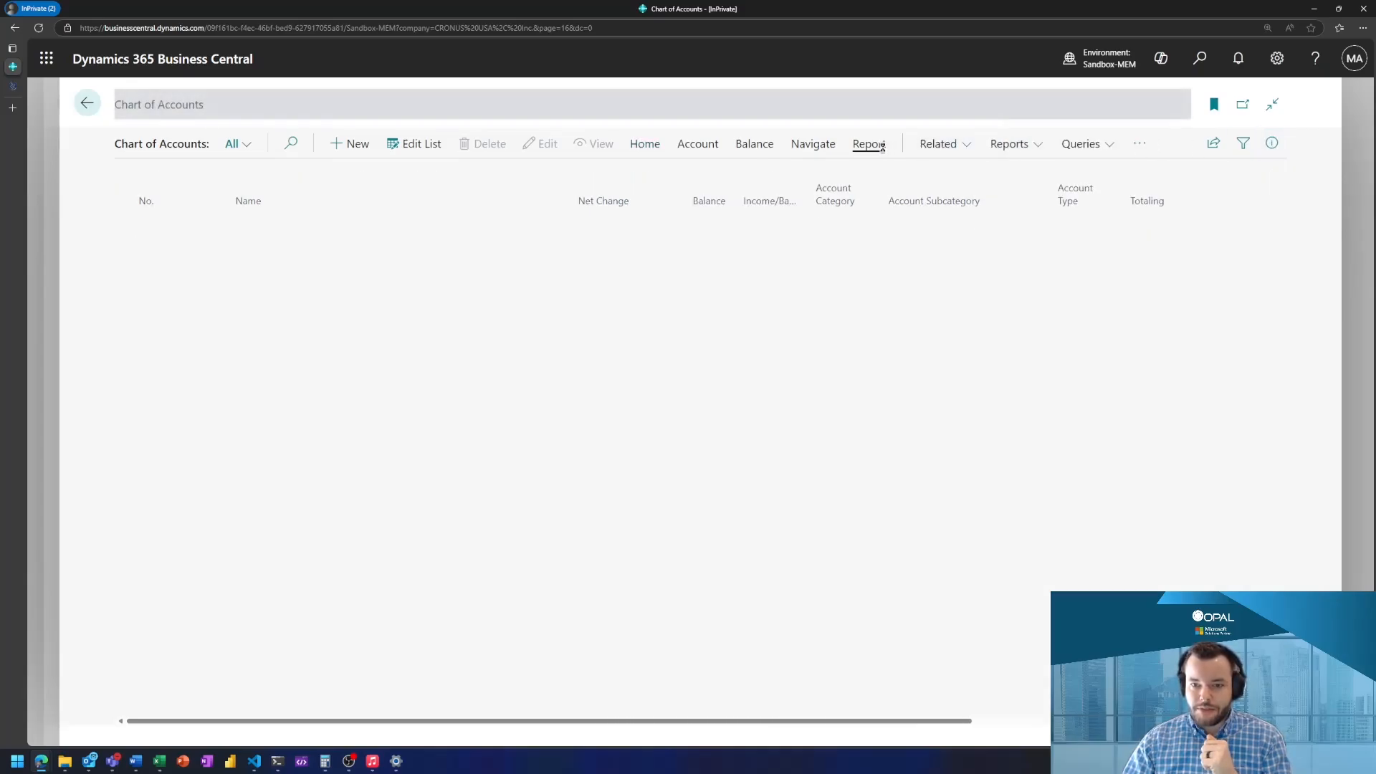
click(1038, 145)
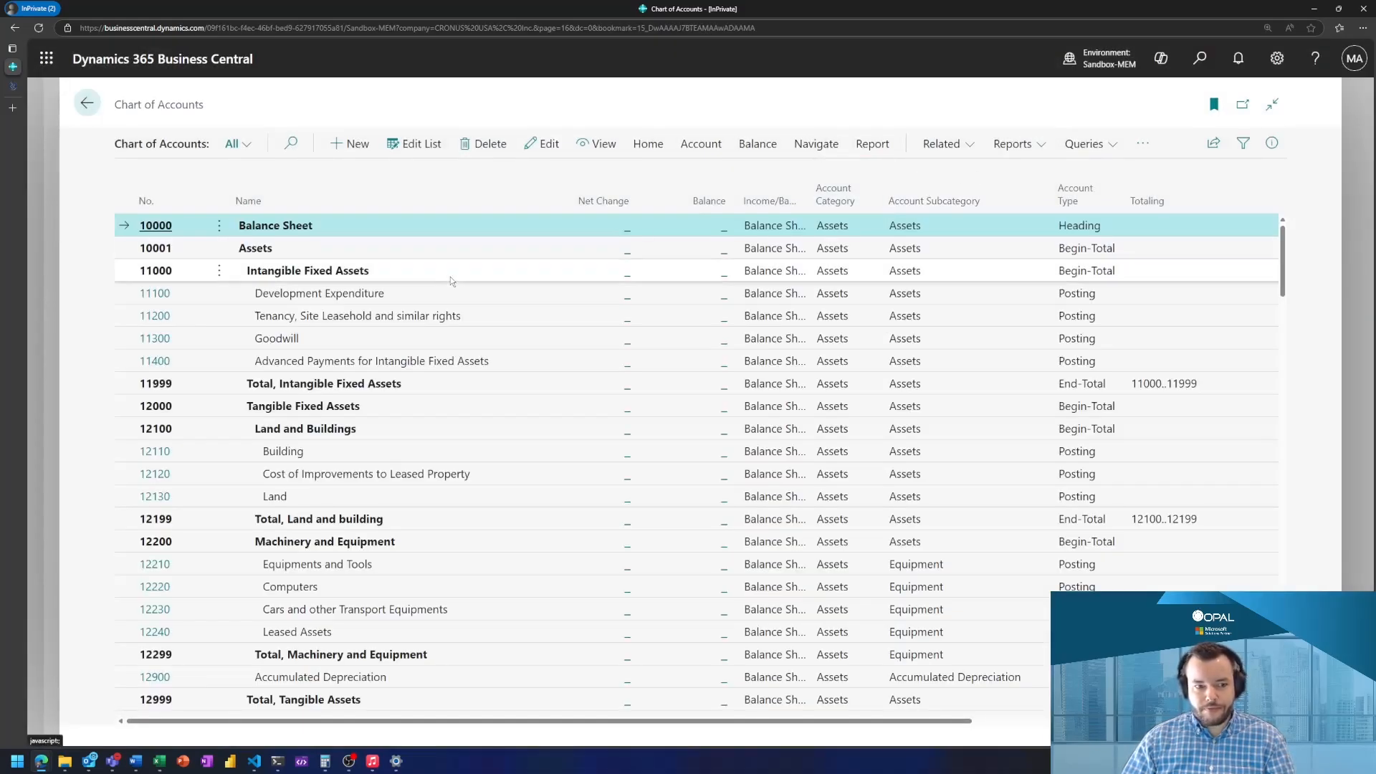
click(450, 277)
click(1023, 145)
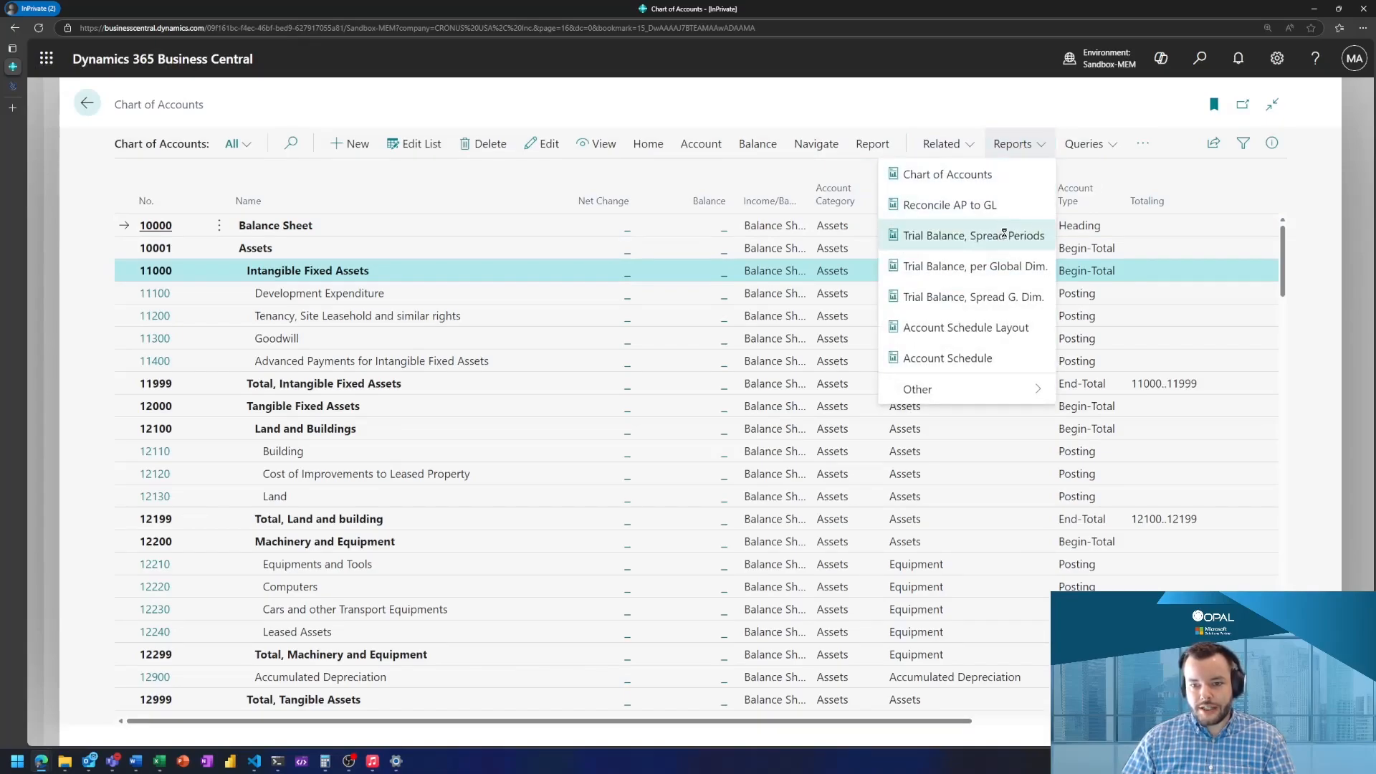
click(991, 298)
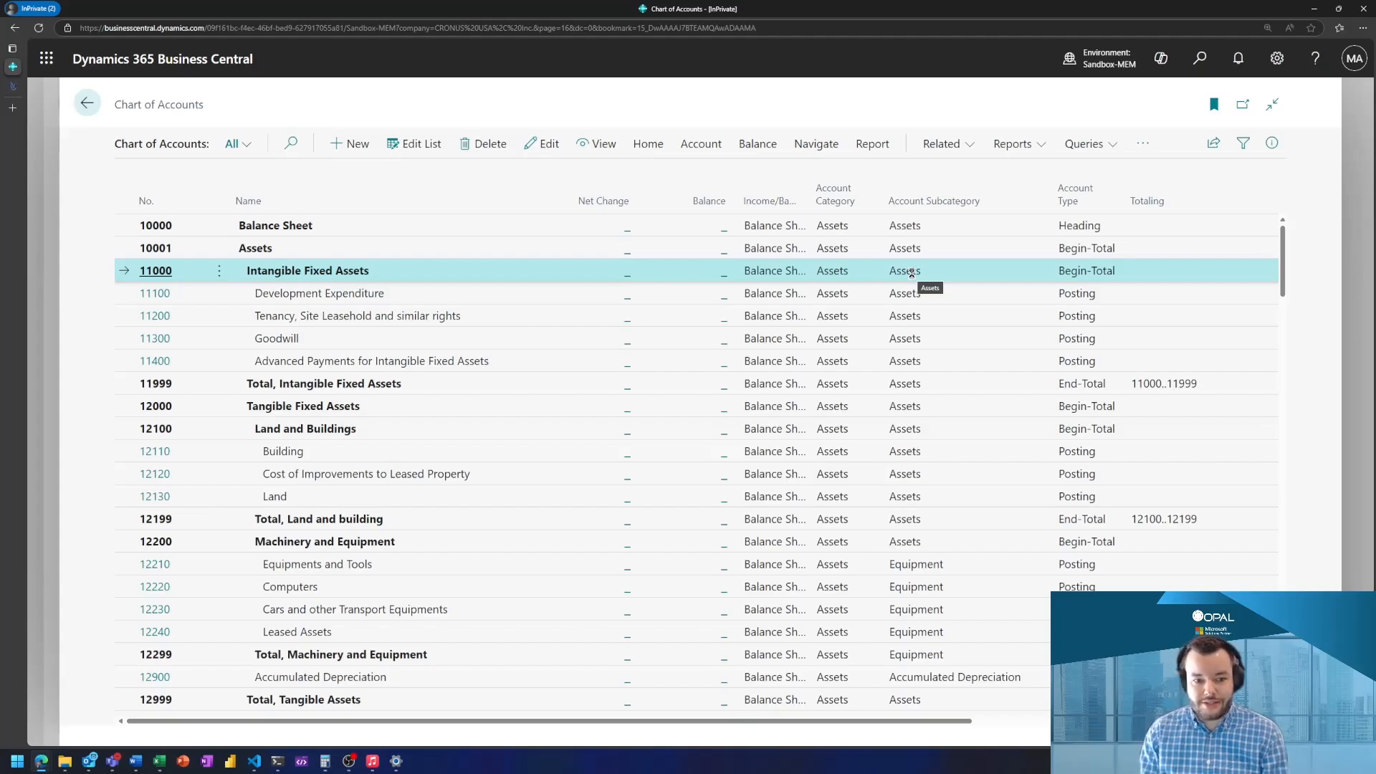
click(912, 273)
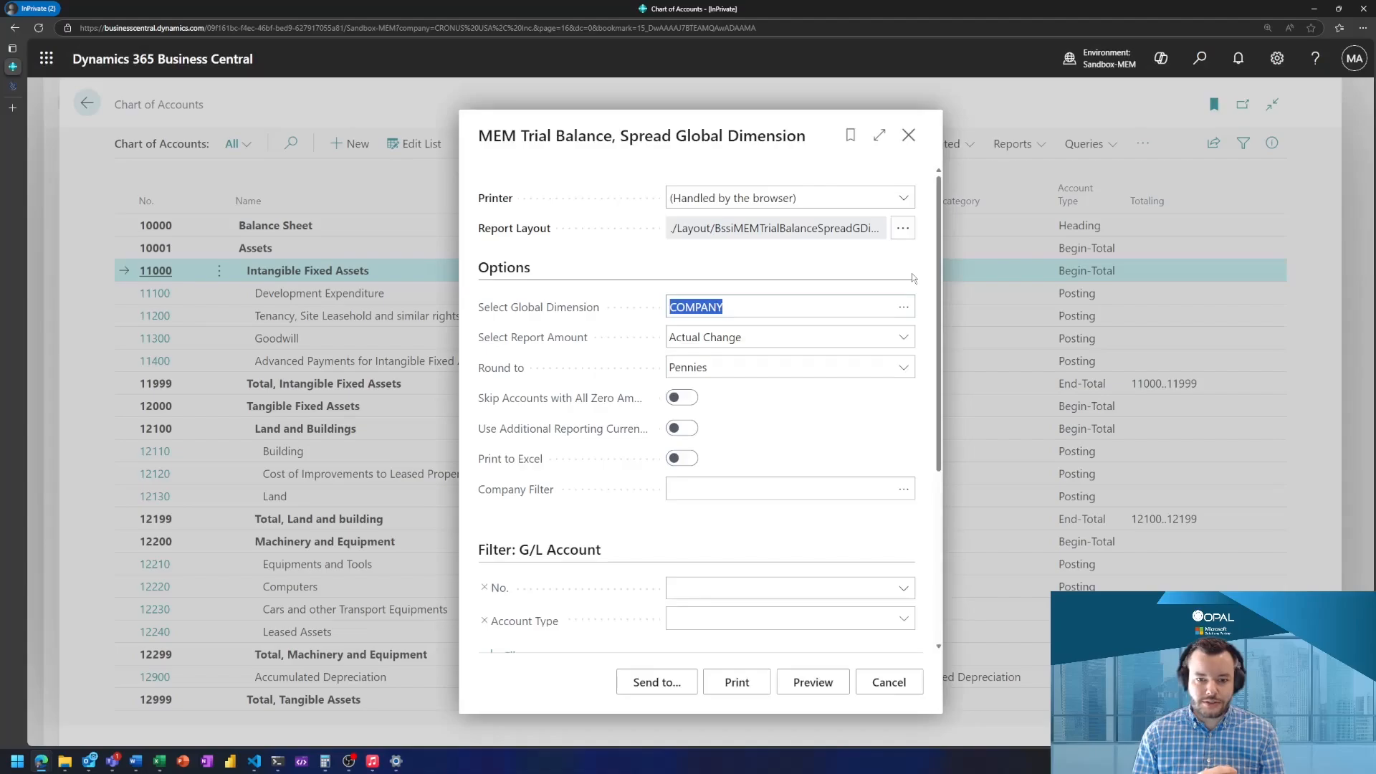
Step: Review the trial balance report's options and the company codes available for its Company Filter, and cancel without running the report
click(614, 237)
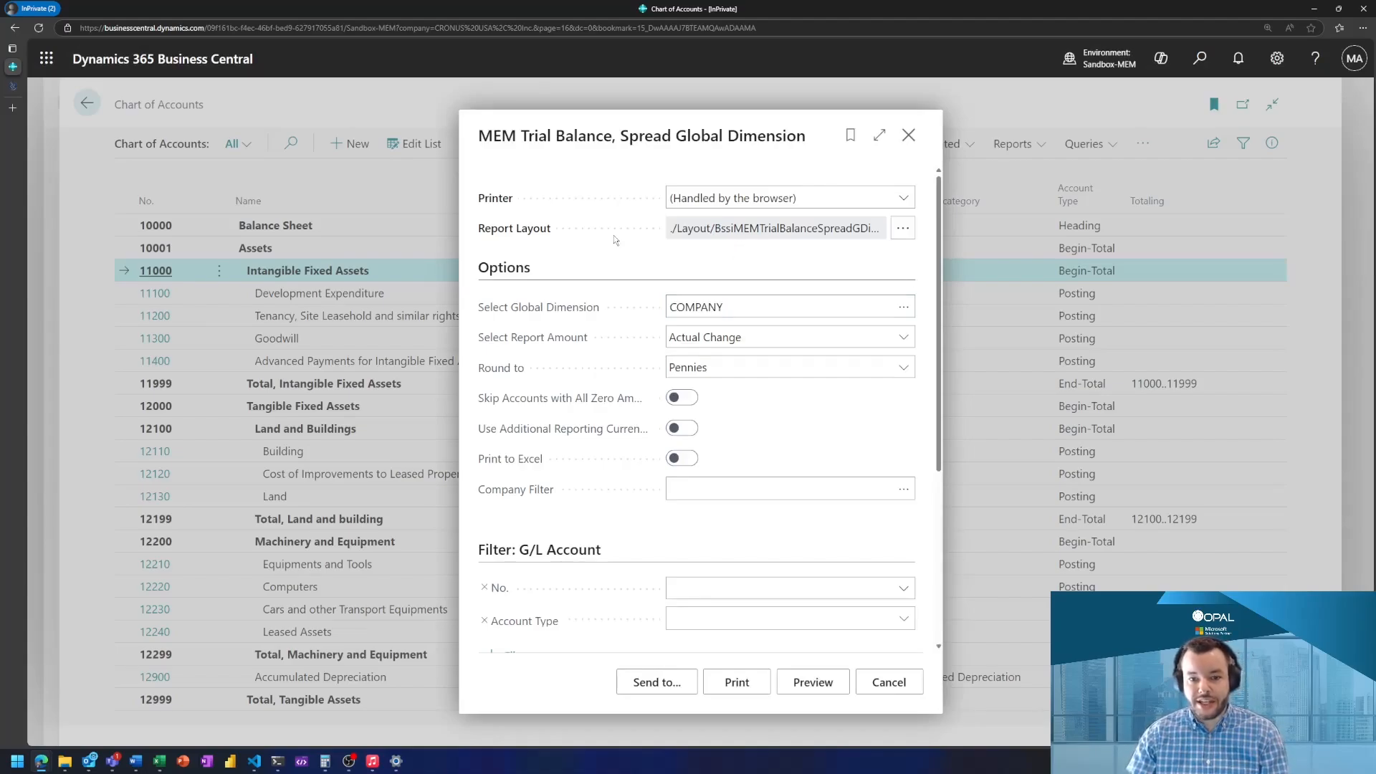
drag(479, 137, 812, 137)
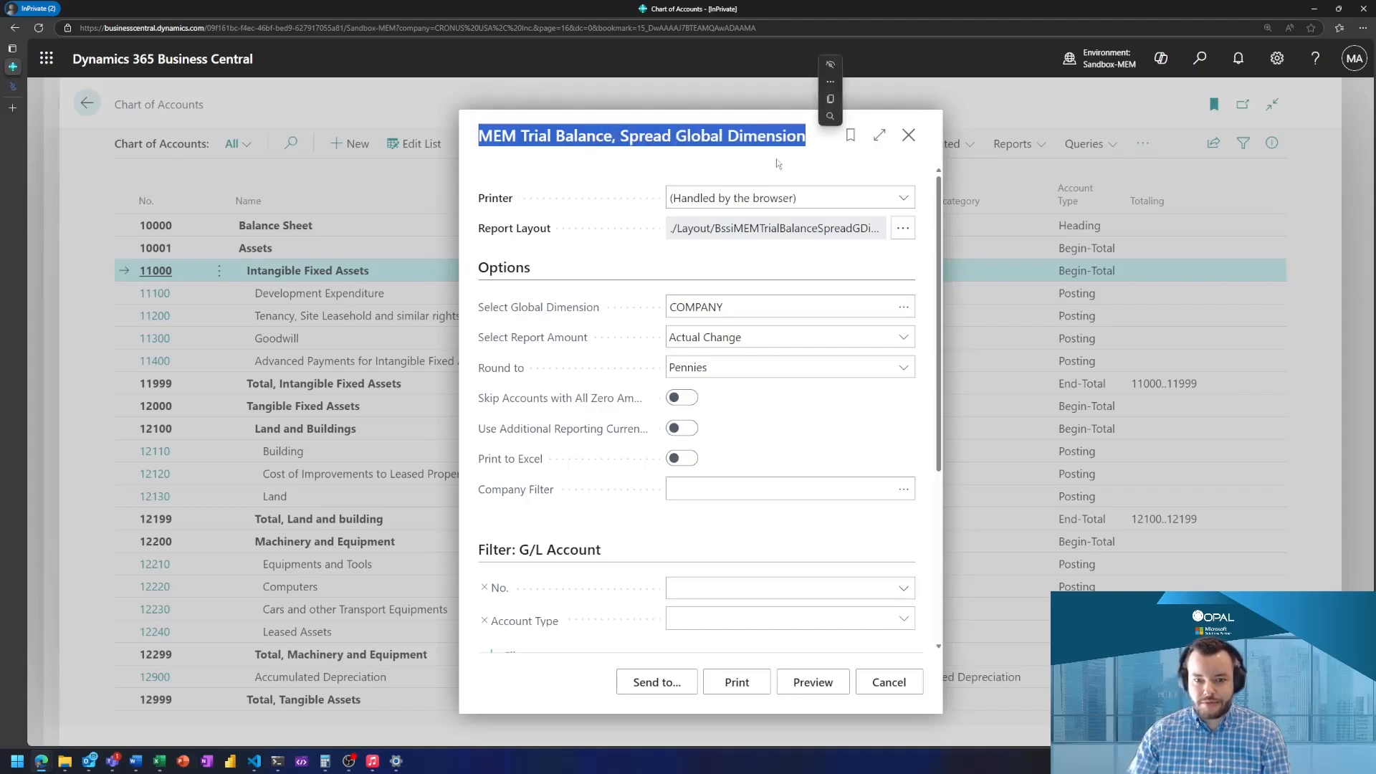
click(756, 170)
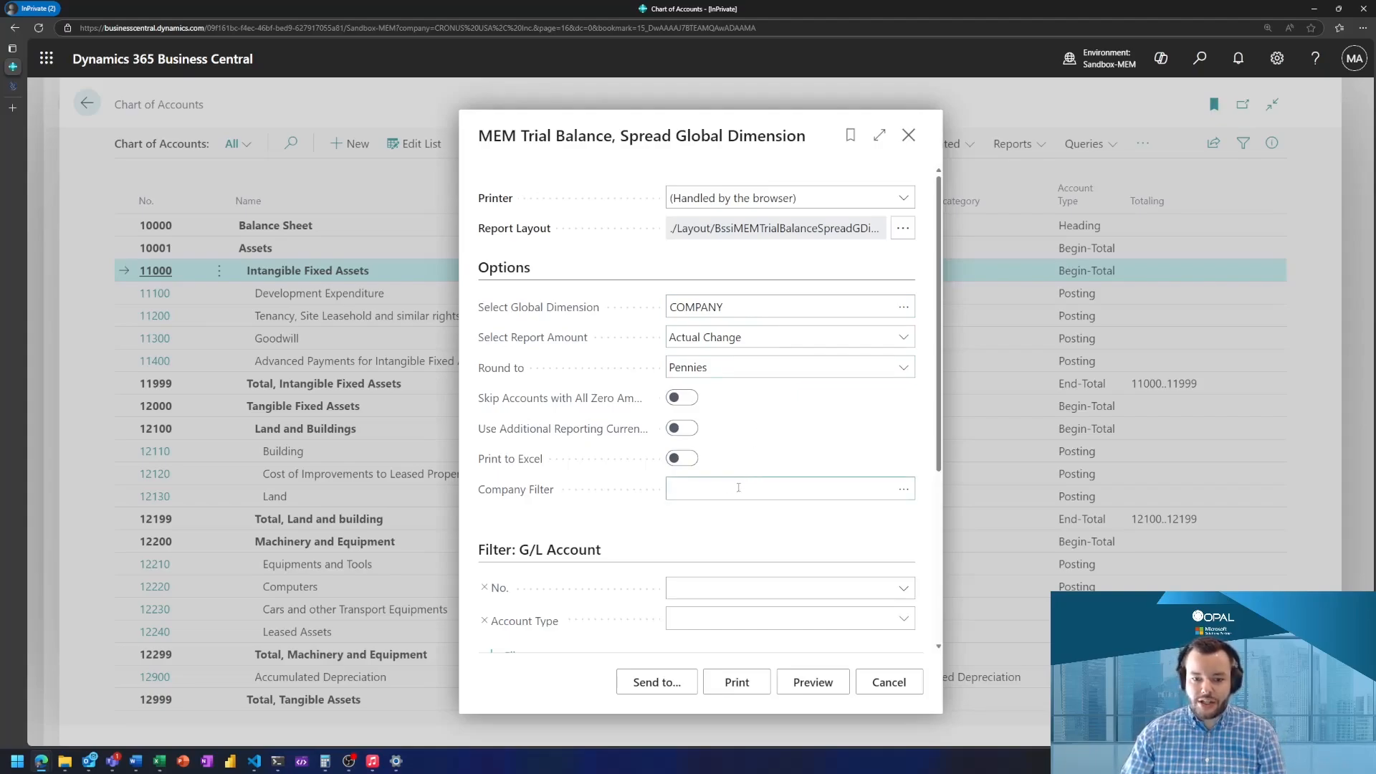
click(909, 494)
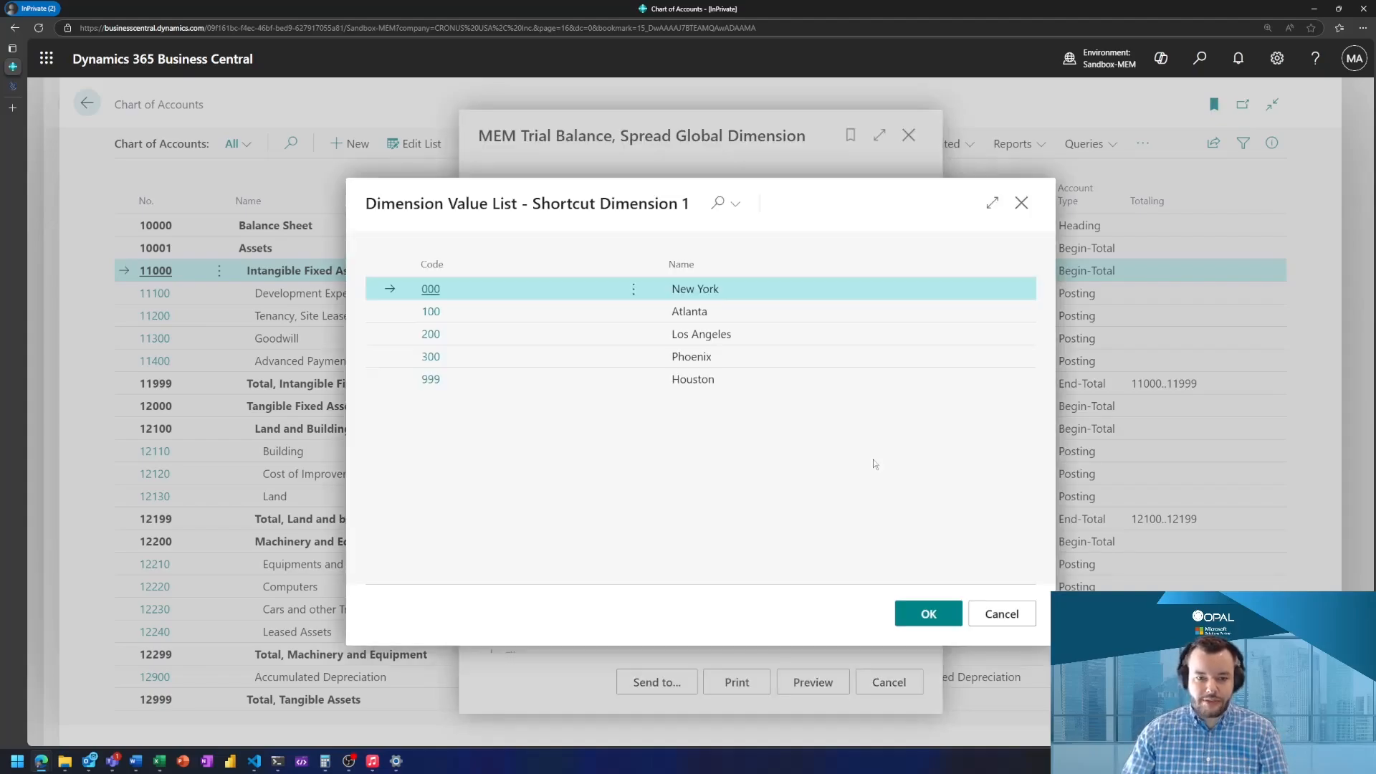
click(718, 313)
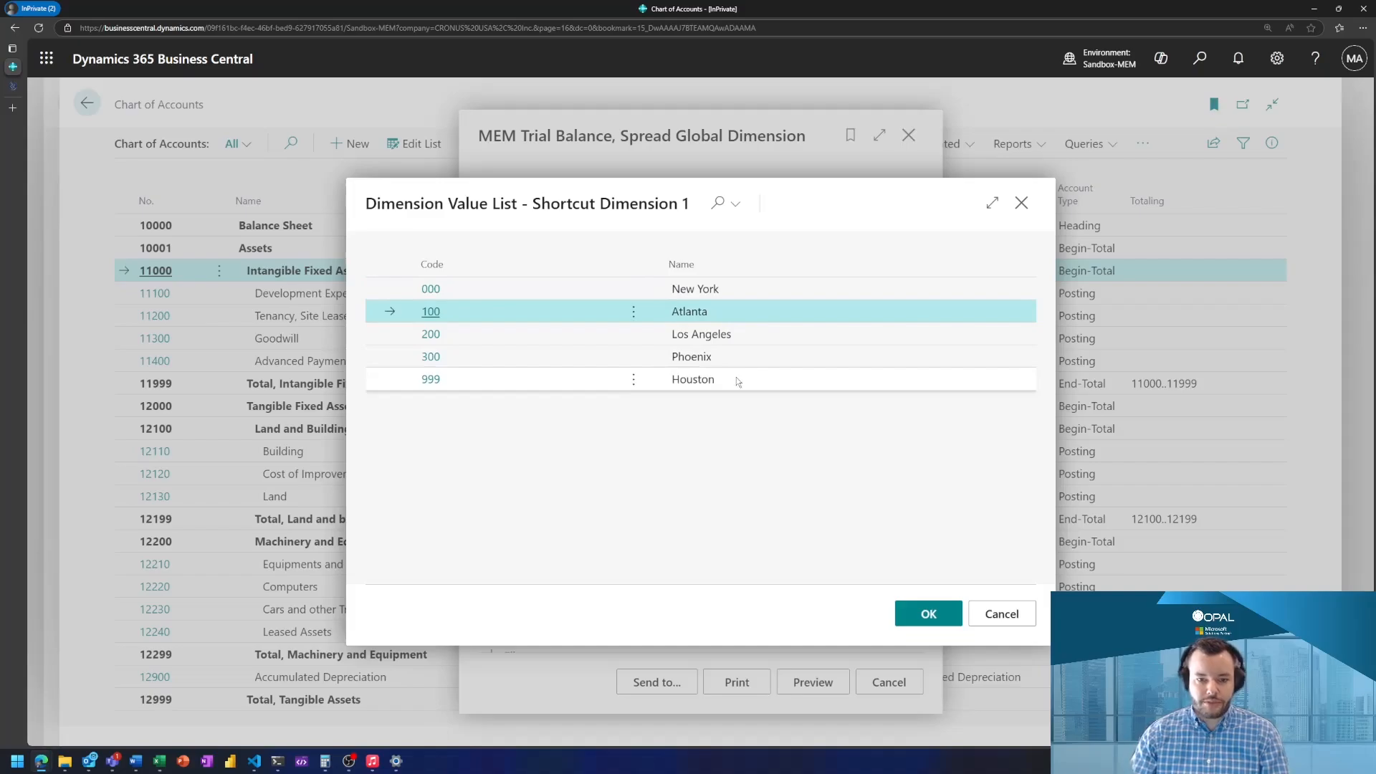
click(995, 615)
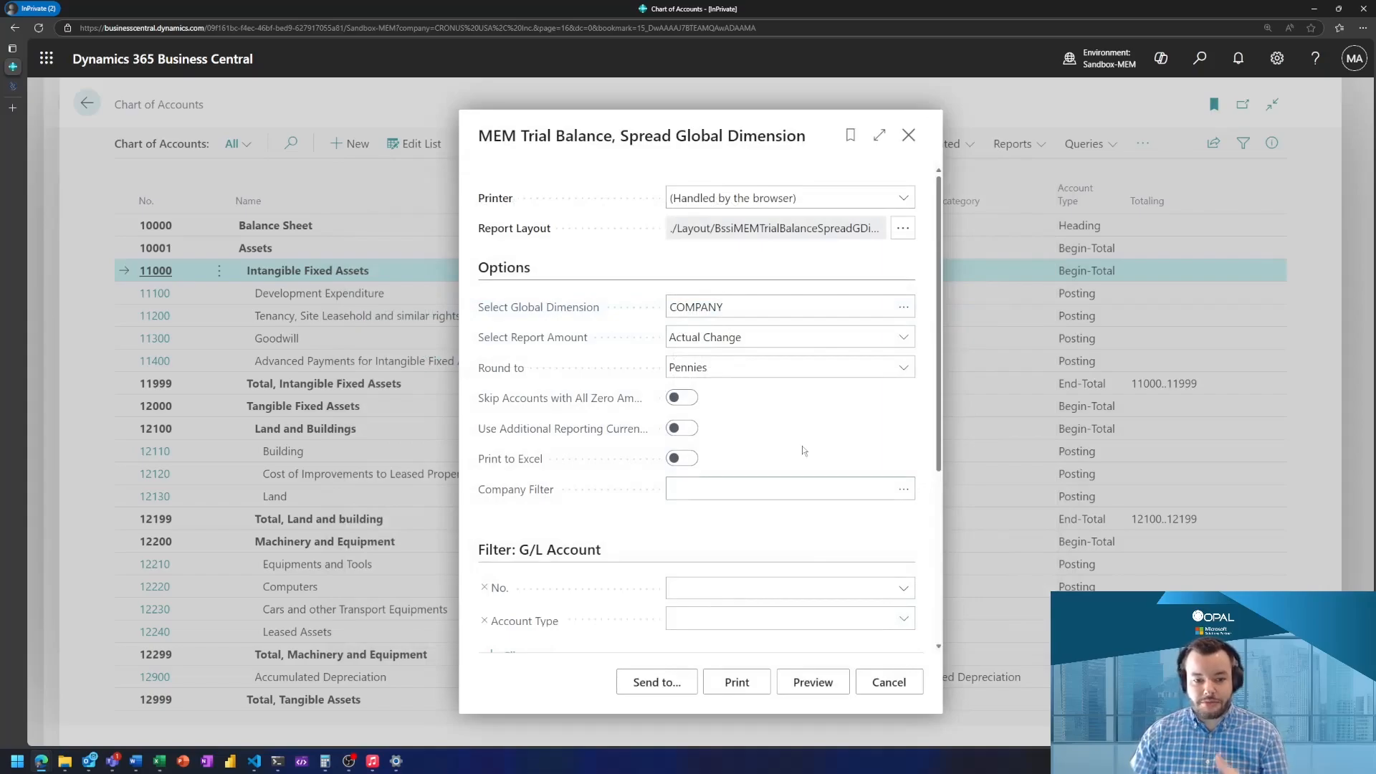
click(888, 683)
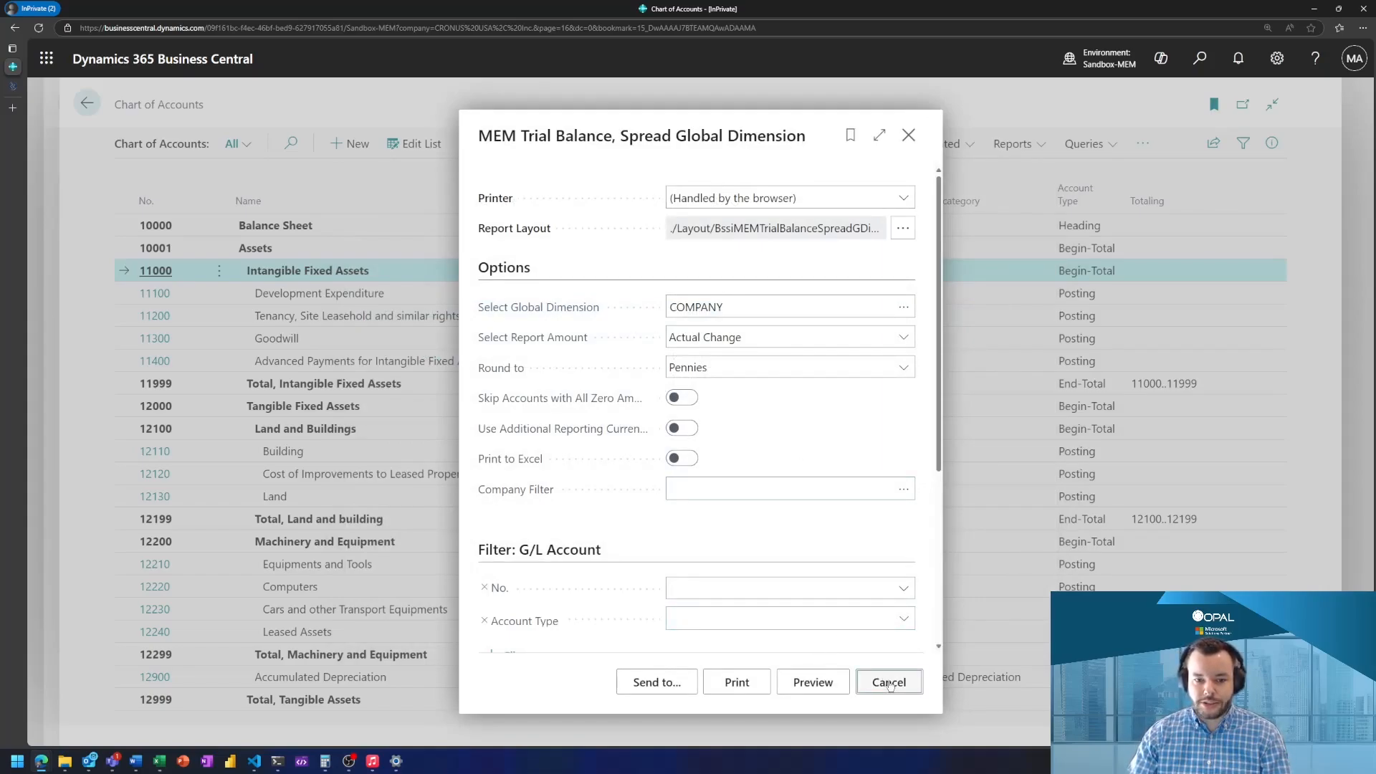